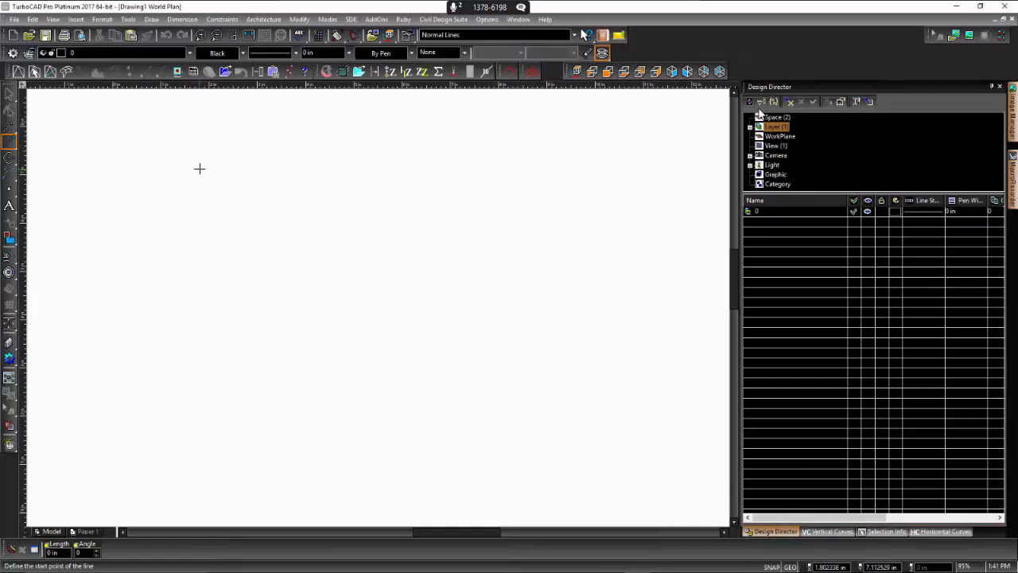
Step: Open points.xyz.txt in TextPad and look through its lines of X, Y and Z coordinates
mouse_move(163, 563)
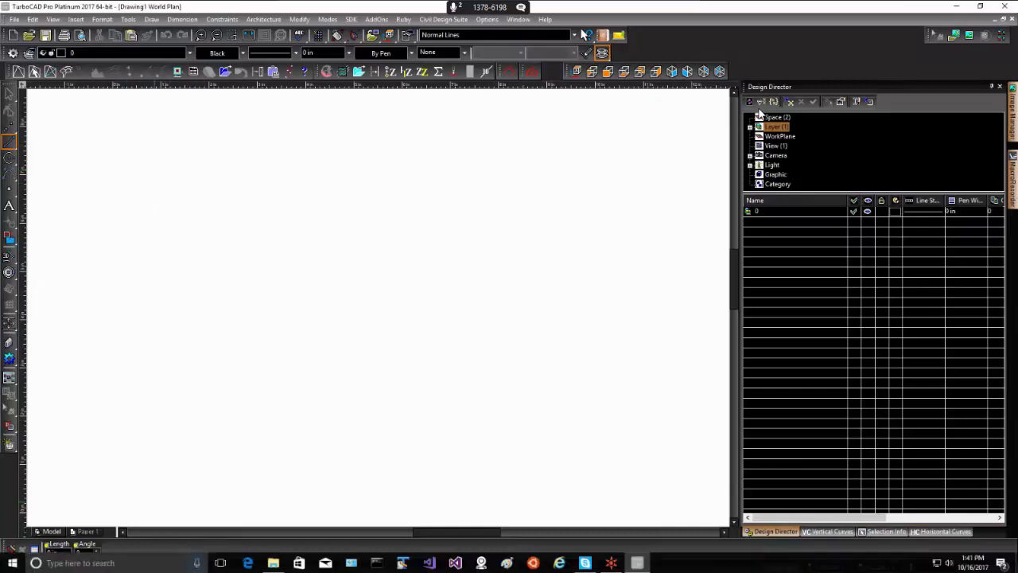
left_click(403, 562)
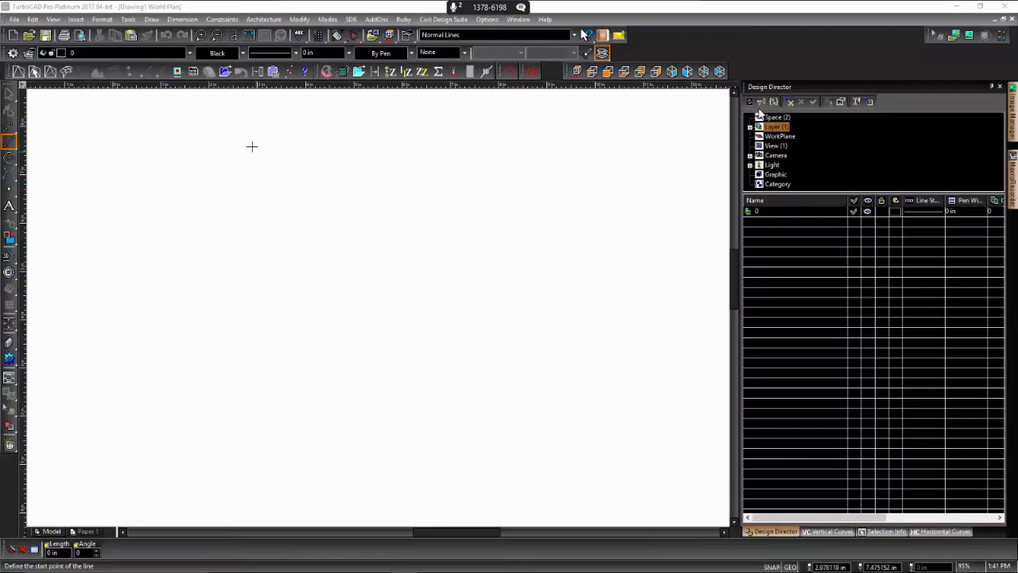
mouse_move(402, 563)
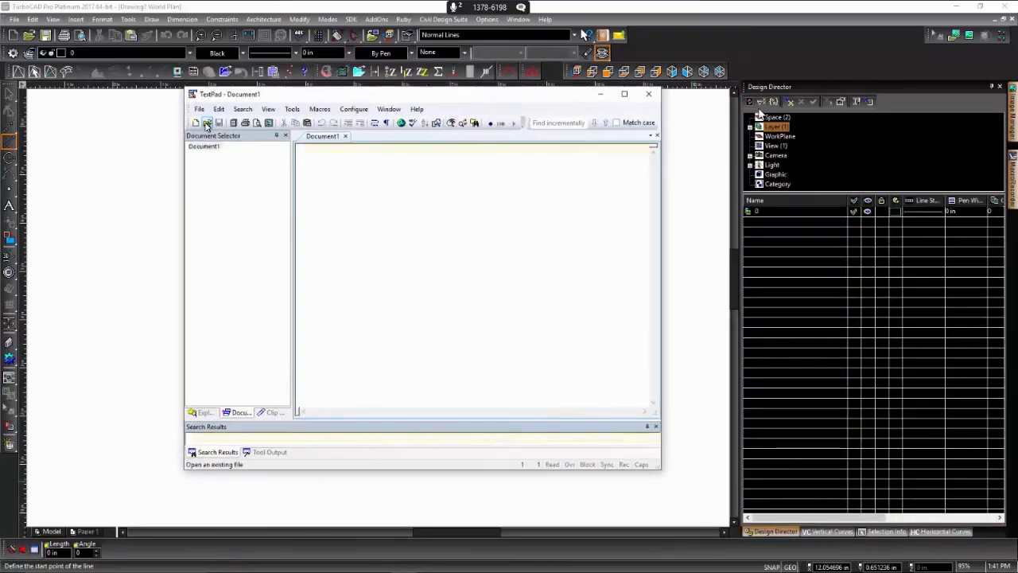
left_click(196, 110)
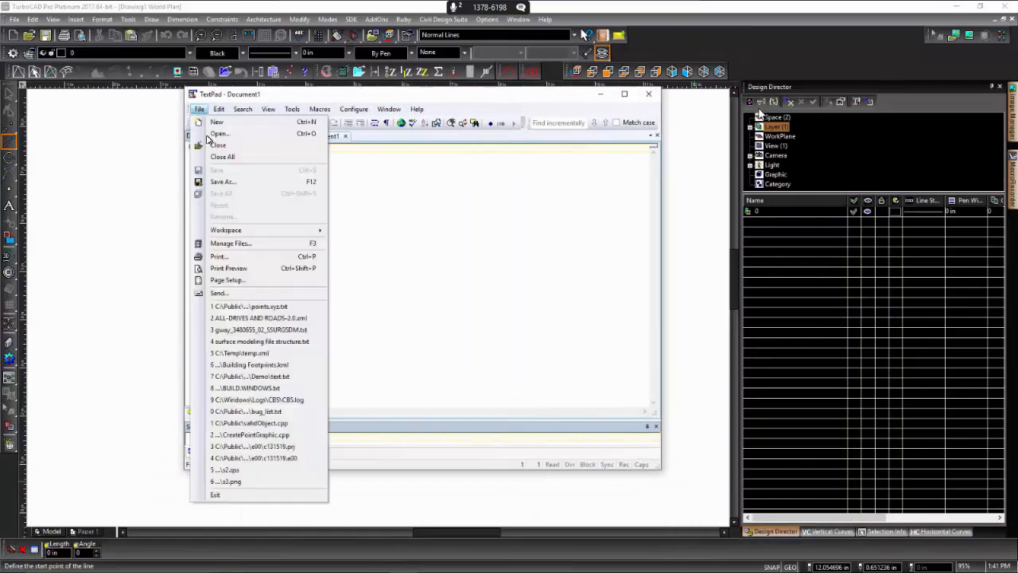
left_click(251, 307)
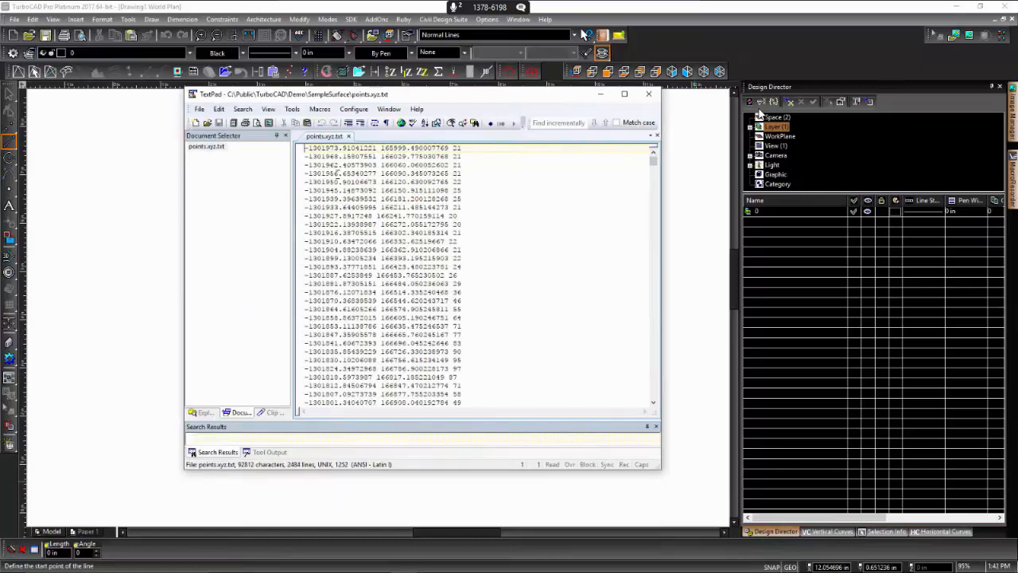
left_click(325, 165)
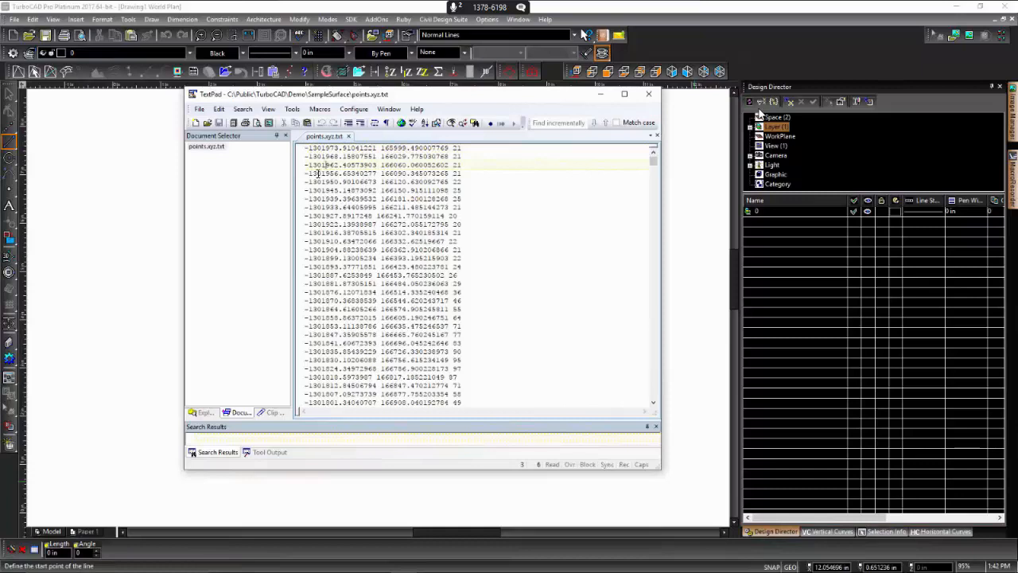
left_click_drag(305, 174, 461, 174)
left_click(460, 172)
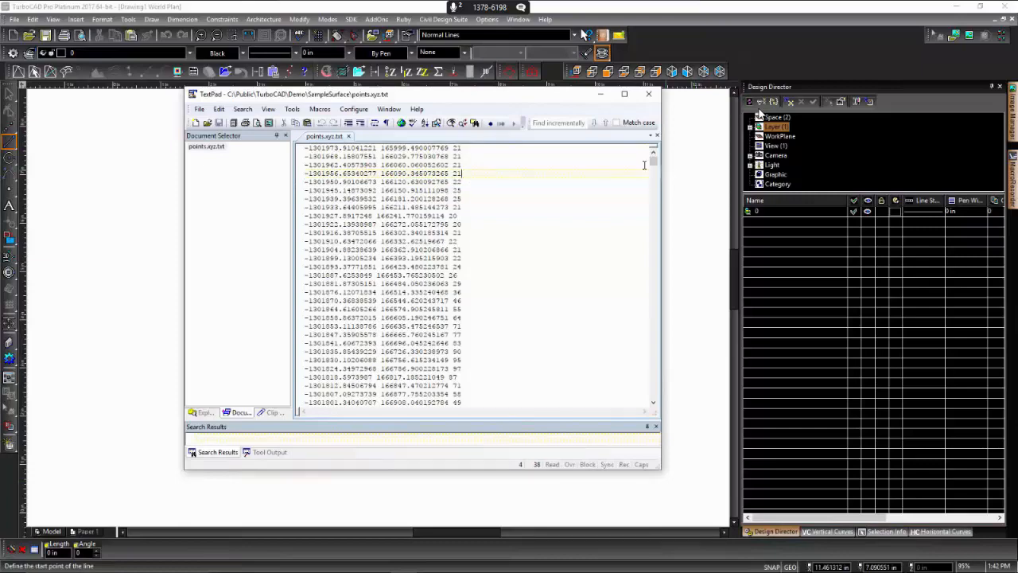
mouse_move(652, 163)
left_mouse_down()
mouse_move(684, 300)
mouse_move(669, 394)
mouse_move(653, 181)
left_mouse_up()
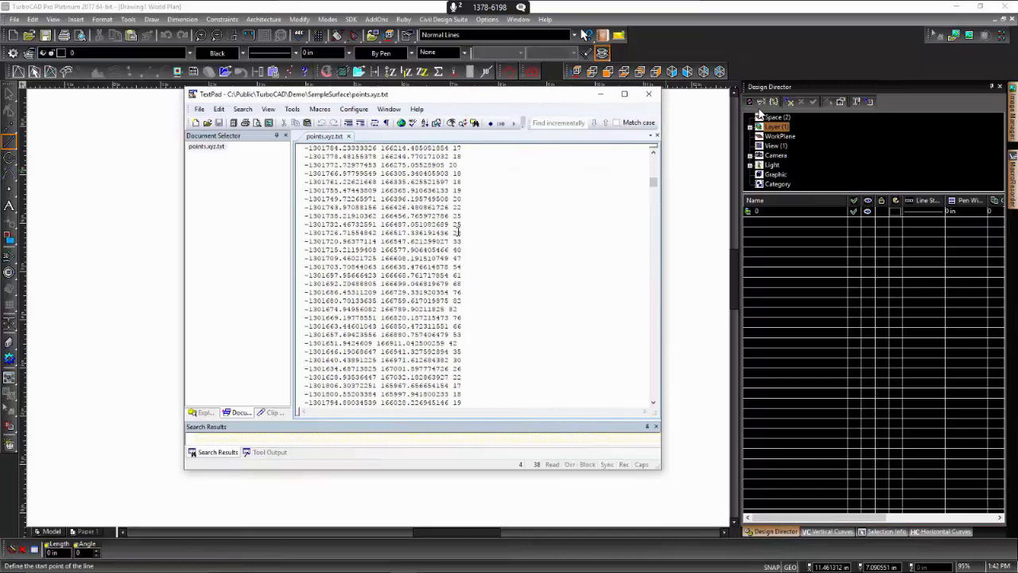
Step: Copy all the coordinate lines of the text file and switch back to TurboCAD
key("ctrl+a")
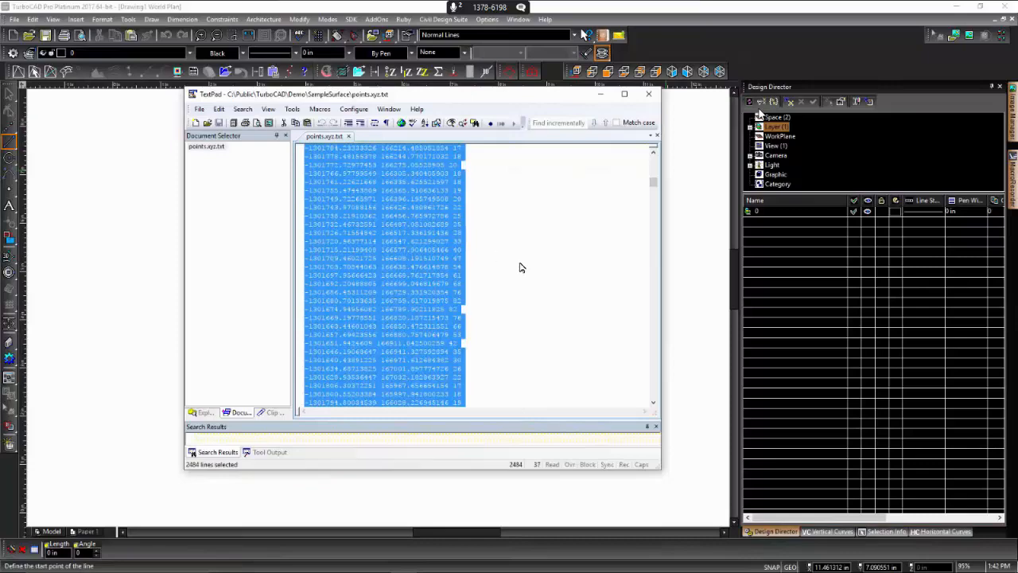
left_click_drag(470, 100, 945, 235)
key("alt+Tab")
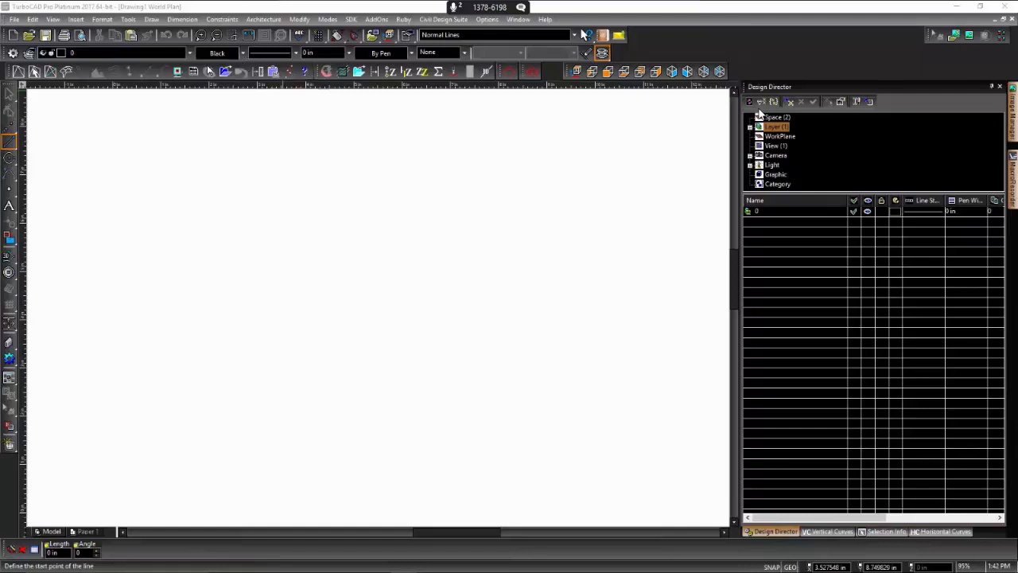
Step: Import the copied coordinates as points on a new layer named Points
left_click(274, 74)
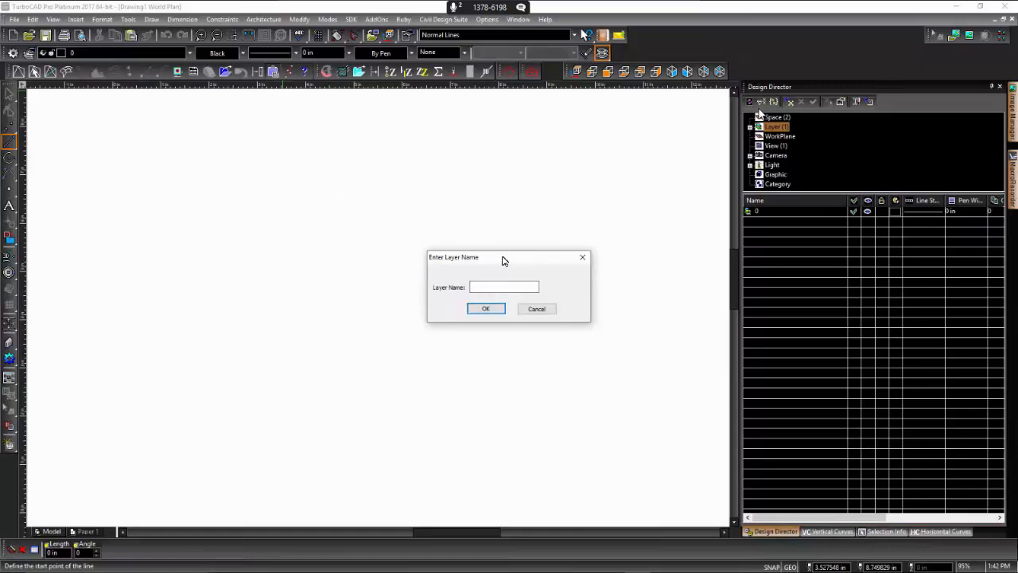
left_click_drag(504, 261, 449, 236)
left_click(424, 260)
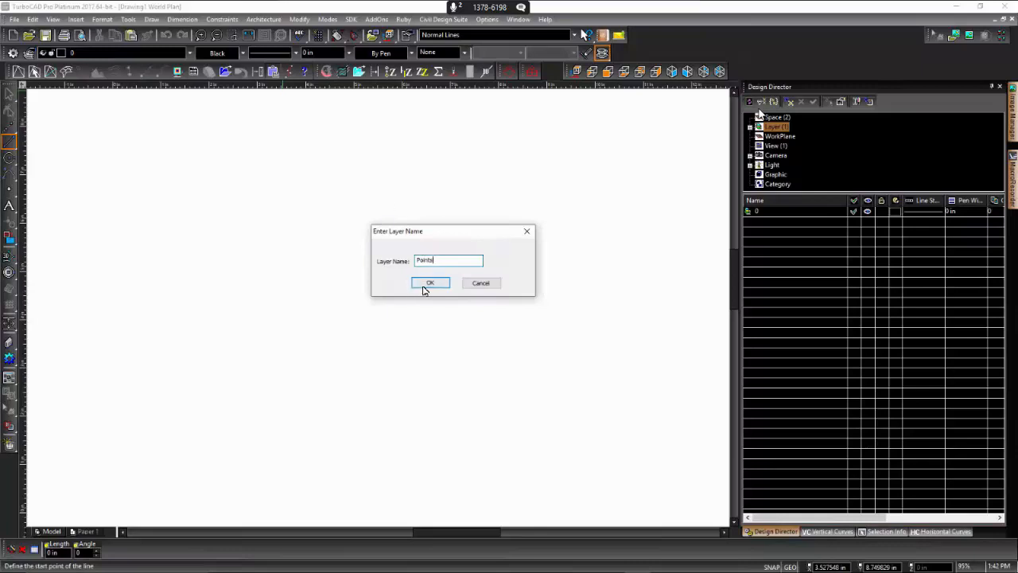
left_click(422, 283)
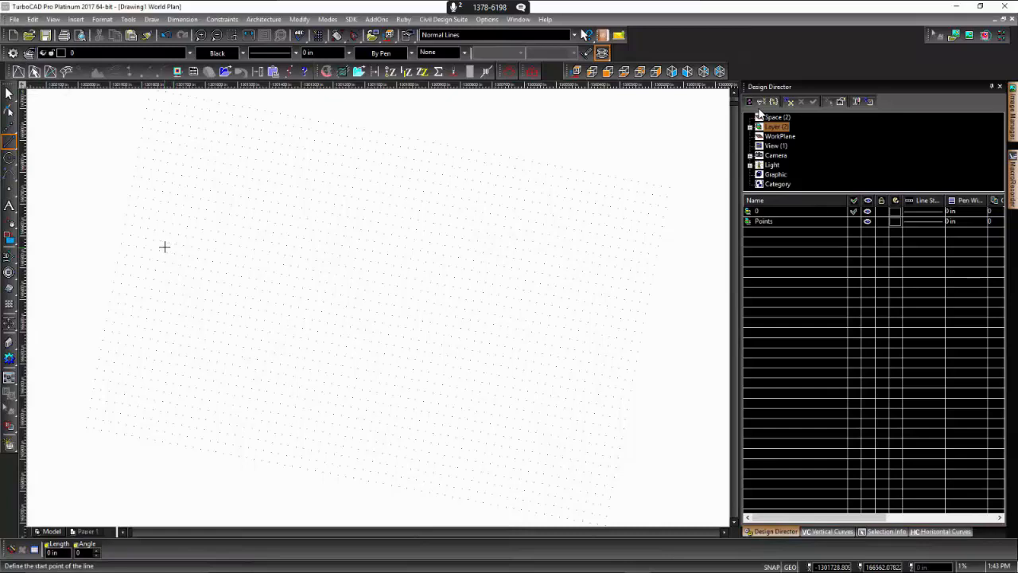
Step: Create a triangulated surface model from all the points, using Triangles as both its name and its layer
key("Escape")
key("ctrl+a")
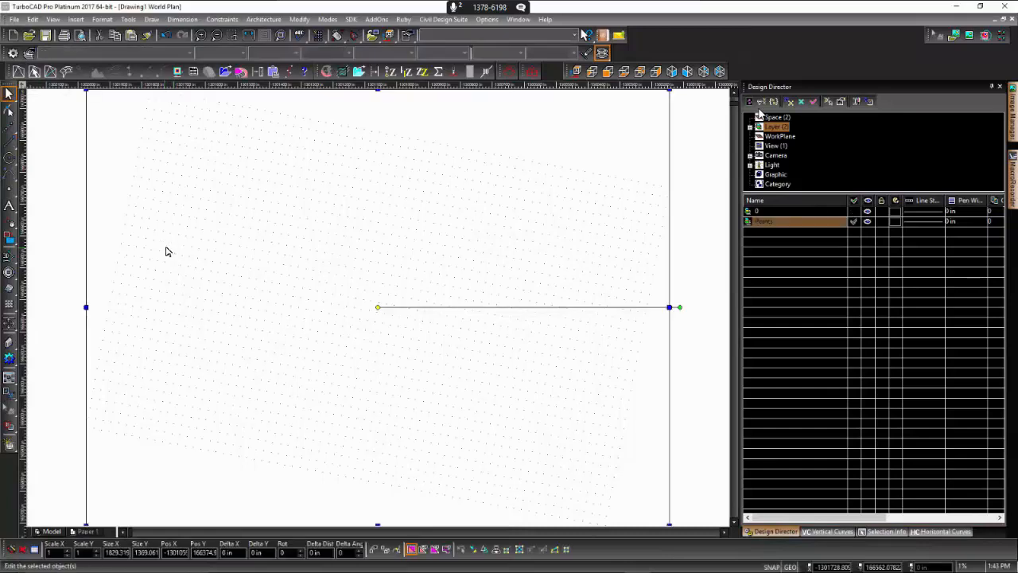
left_click(18, 72)
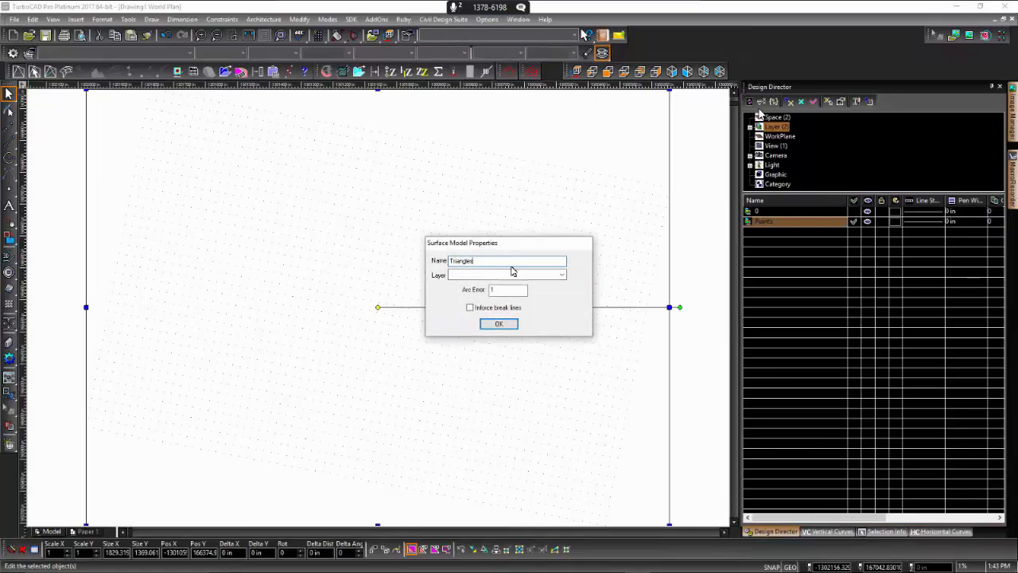
double_click(453, 260)
left_click(462, 273)
left_click(499, 324)
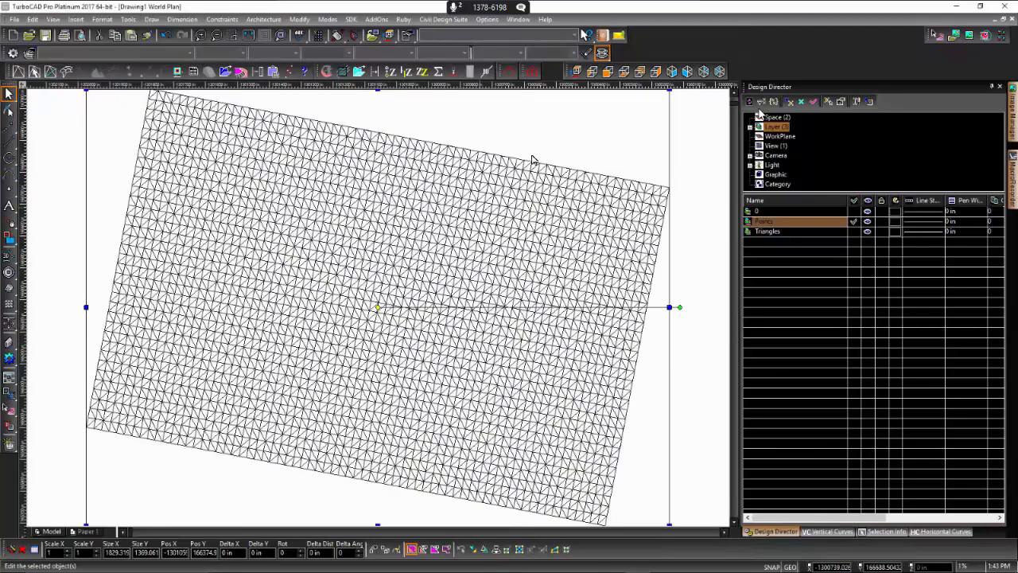
Step: Turn the Triangles layer off and on again to compare it with the points, and hide the Points layer
left_click(689, 136)
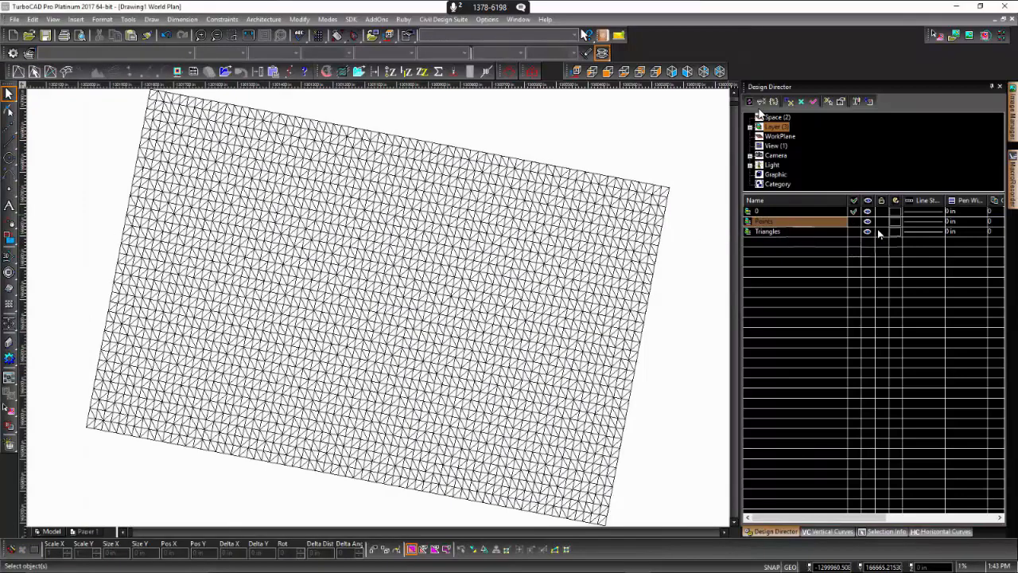
left_click(867, 232)
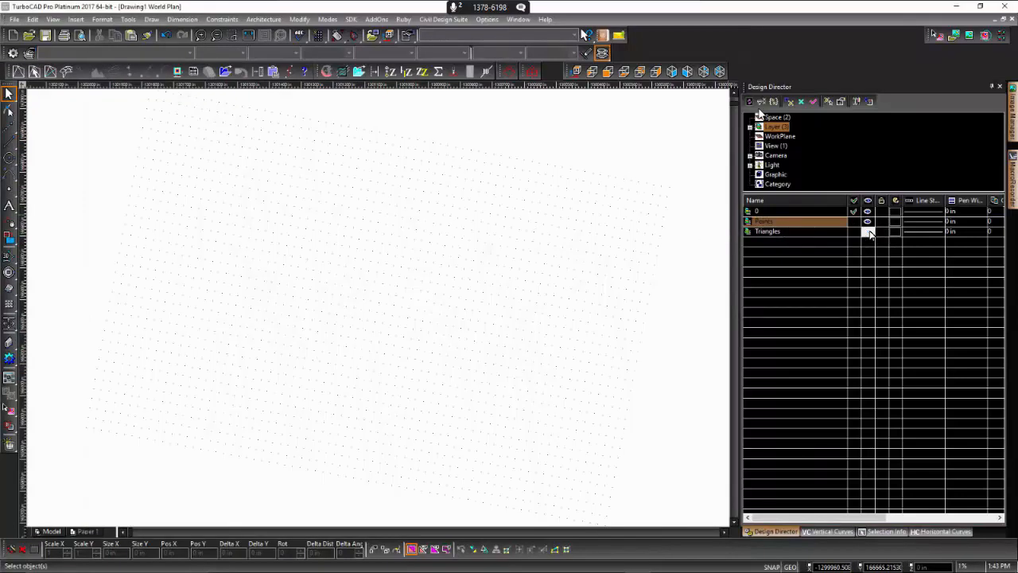
left_click(868, 231)
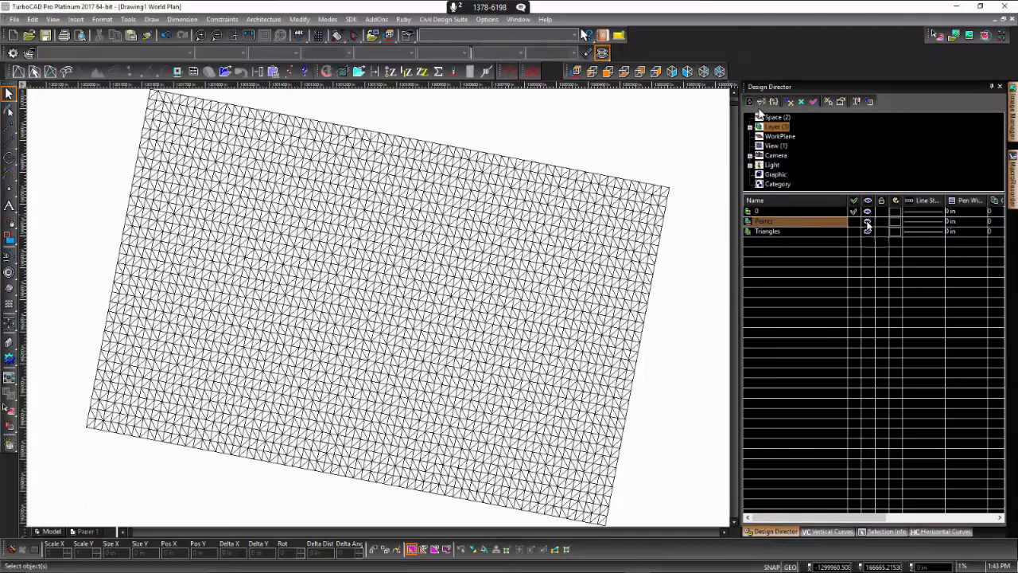
left_click(867, 221)
Step: Select all the triangles and set them as the active surface
key("ctrl+a")
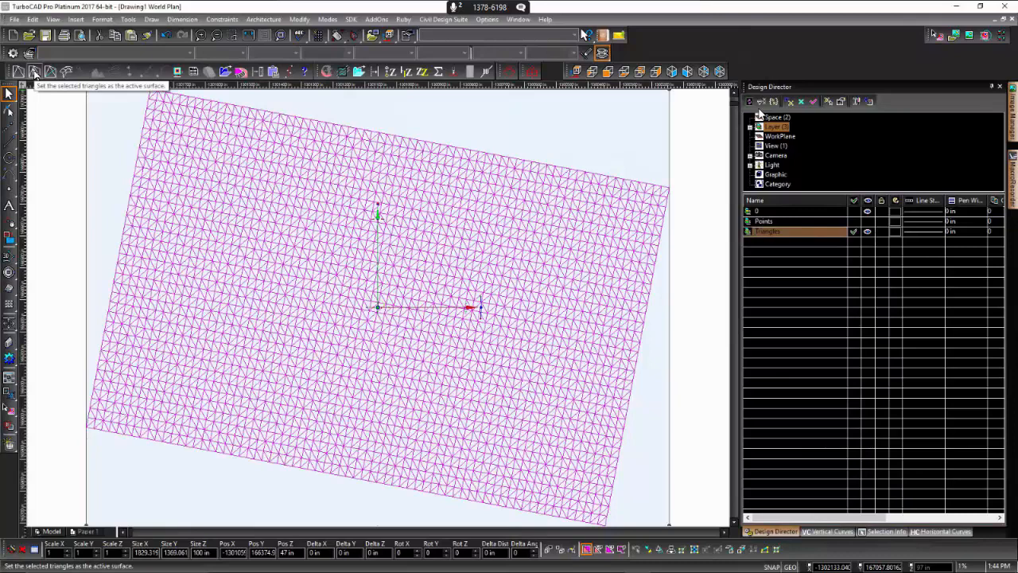
left_click(35, 73)
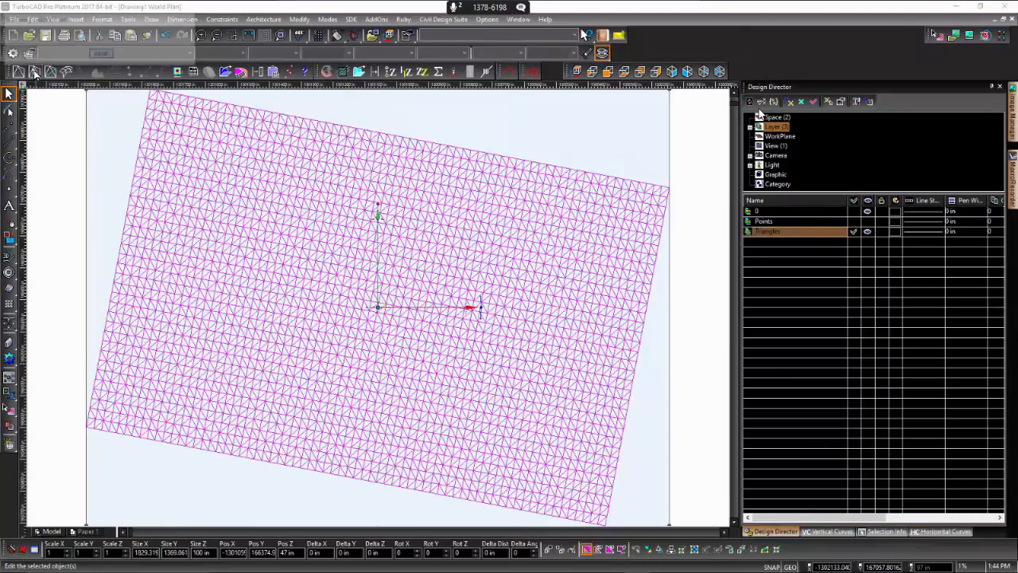
left_click(65, 230)
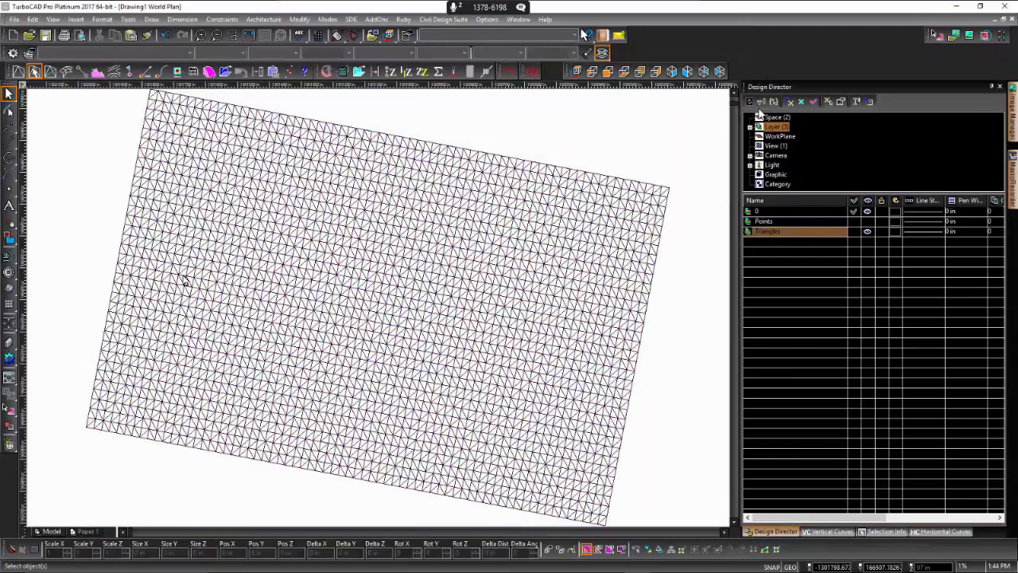
Step: Select a single triangle in the mesh and inspect it as a 3D Polyline in the selection information
left_click(393, 238)
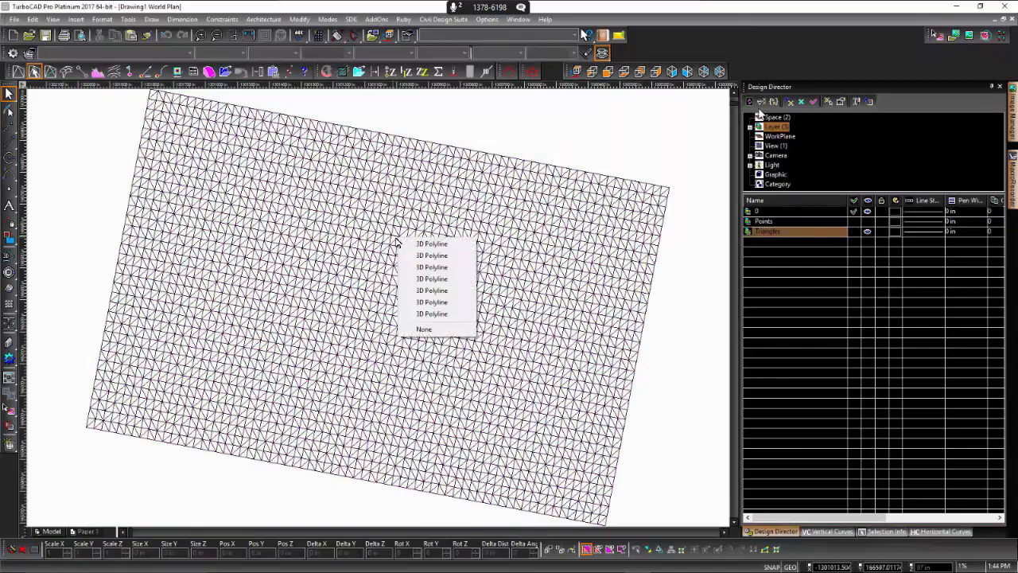
left_click(434, 290)
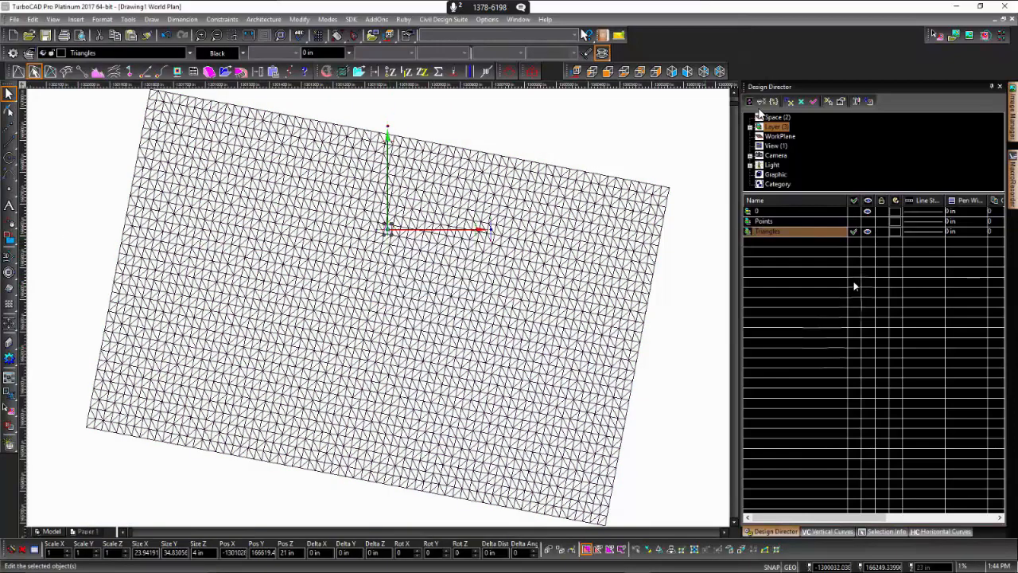
left_click(885, 531)
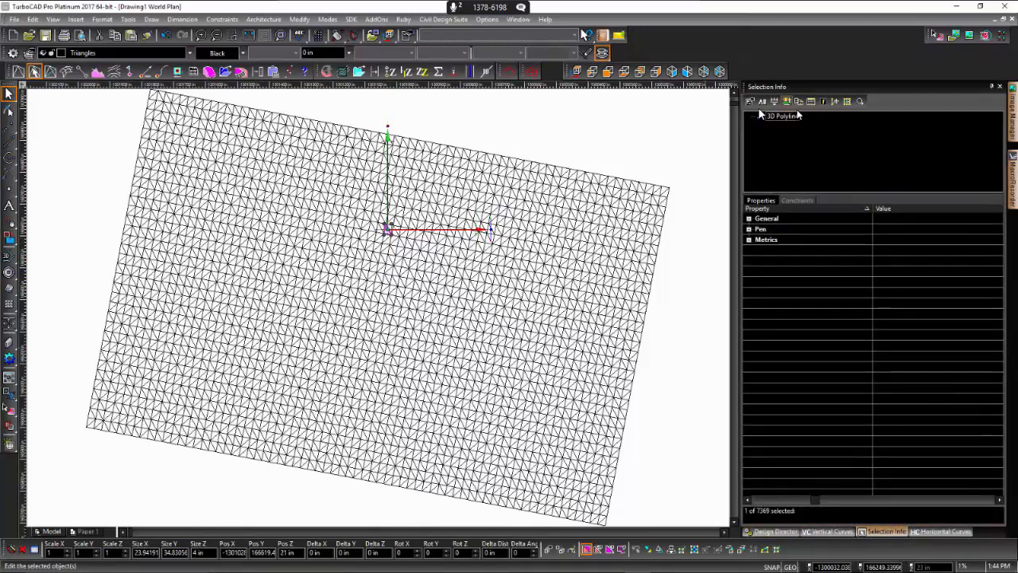
left_click(790, 116)
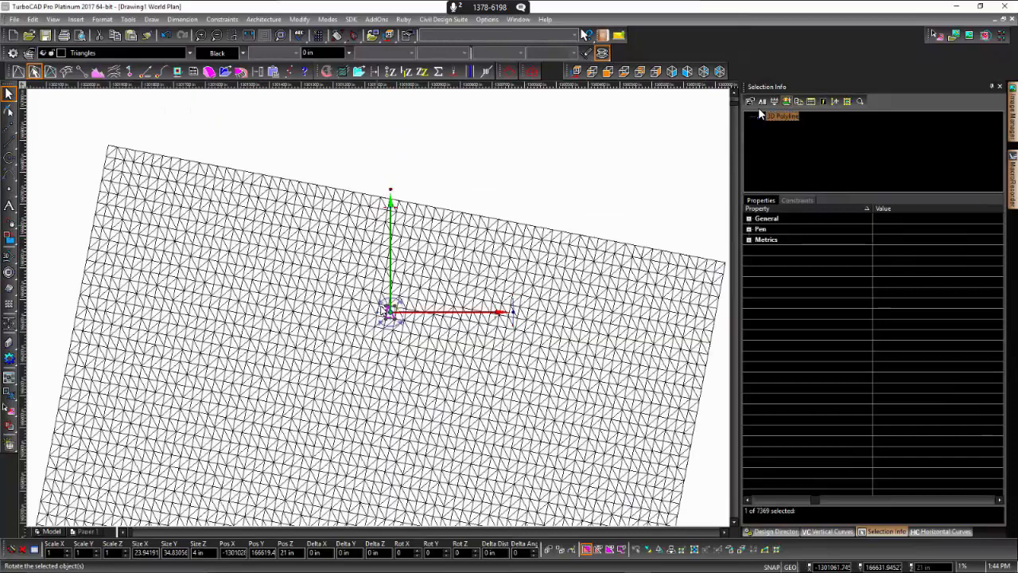
left_click(454, 363)
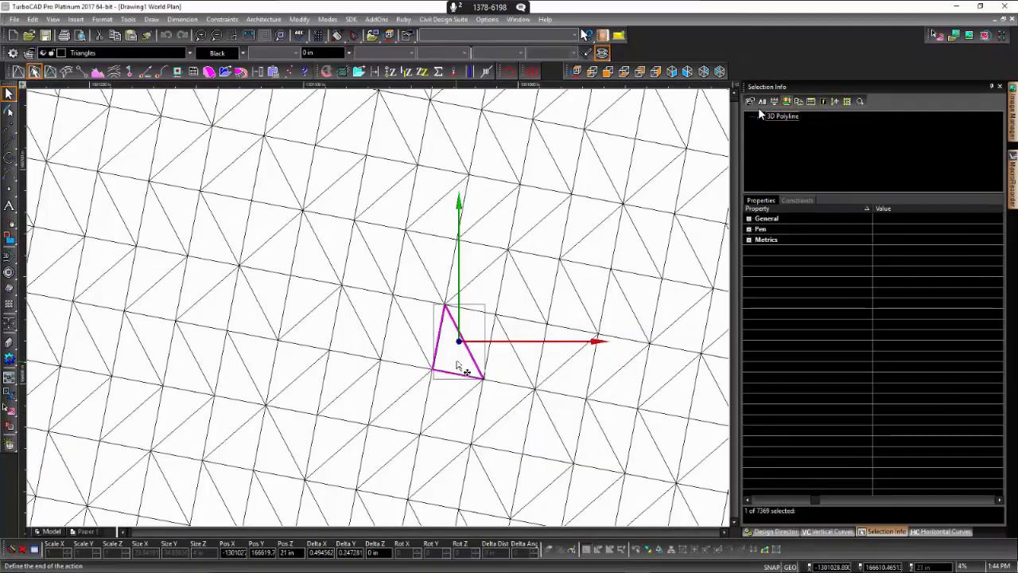
left_click(458, 361)
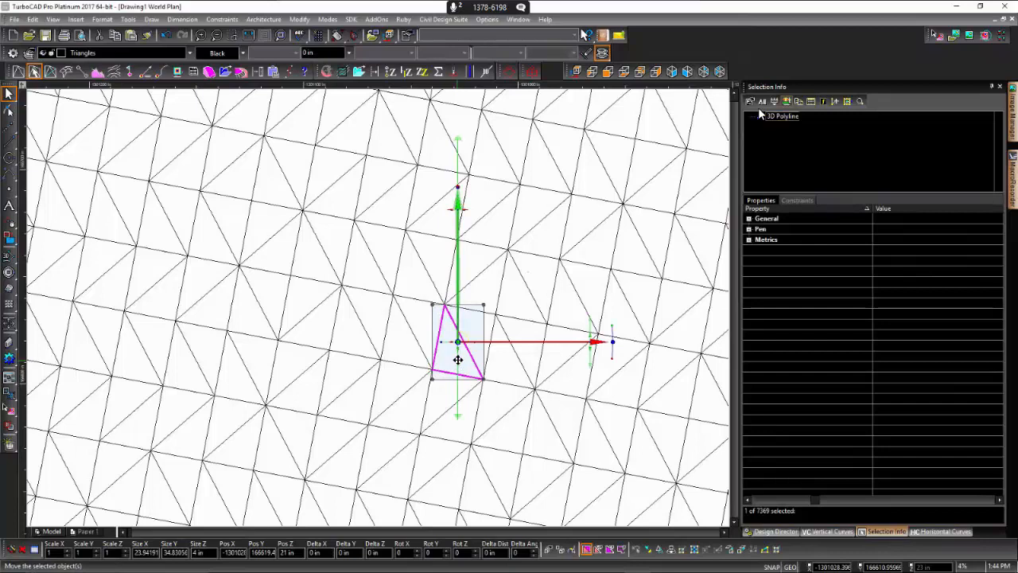
left_click(458, 359)
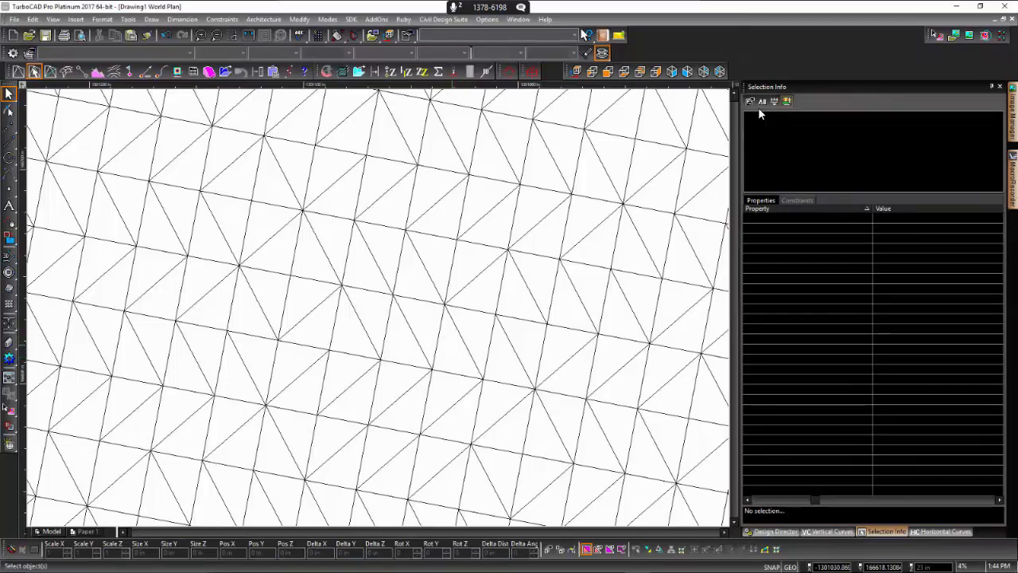
Step: Select another mesh triangle and examine the SurfaceModelTriangle.Name entry in its custom properties
left_click(446, 302)
left_click(485, 318)
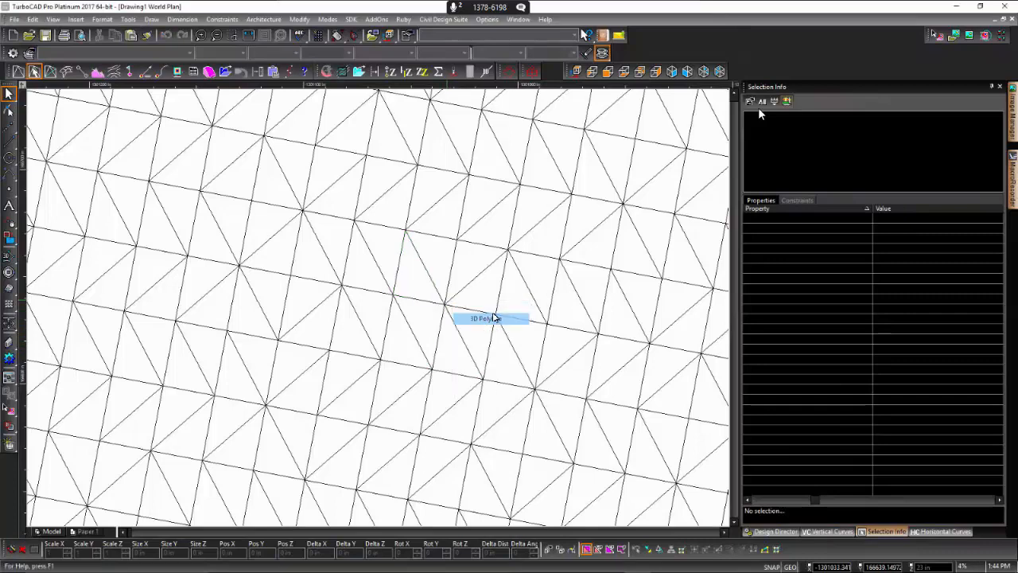
right_click(410, 287)
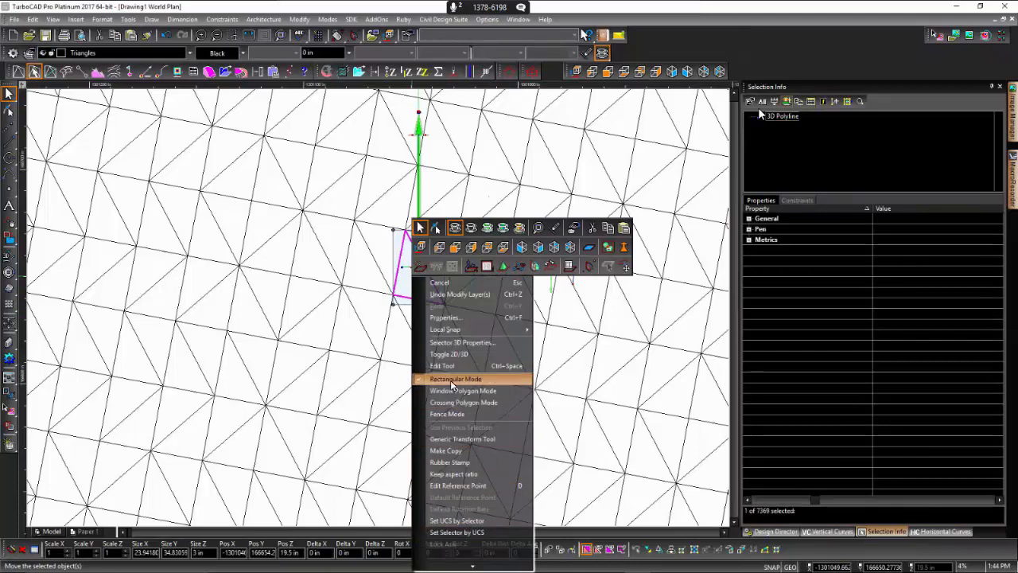
left_click(462, 318)
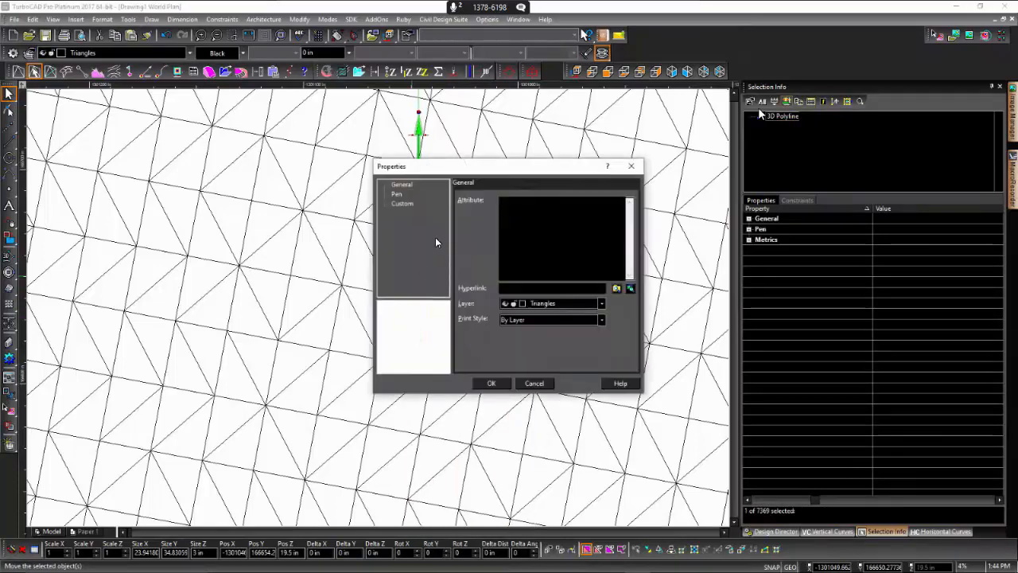
left_click(403, 185)
left_click(403, 204)
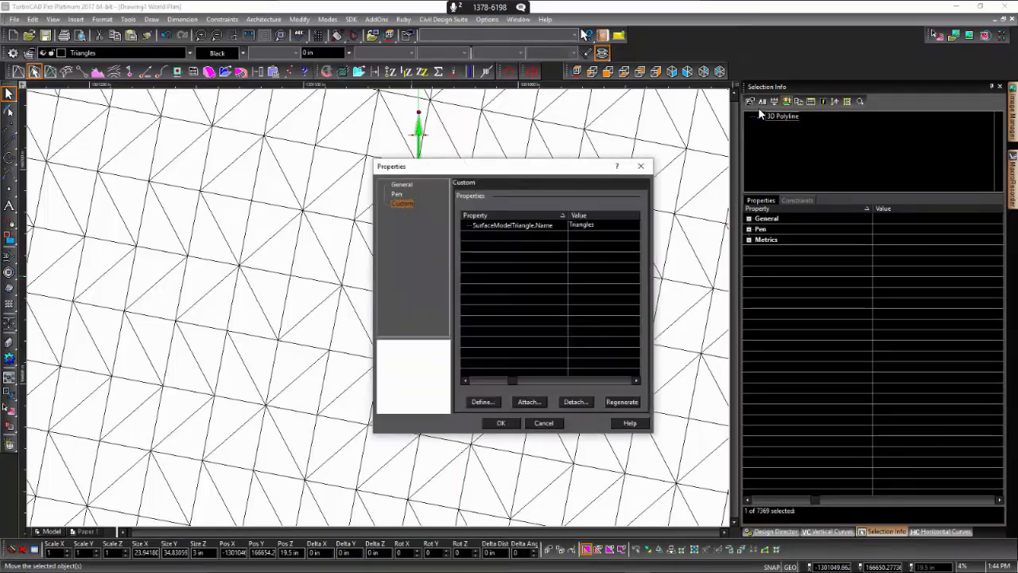
left_click(522, 227)
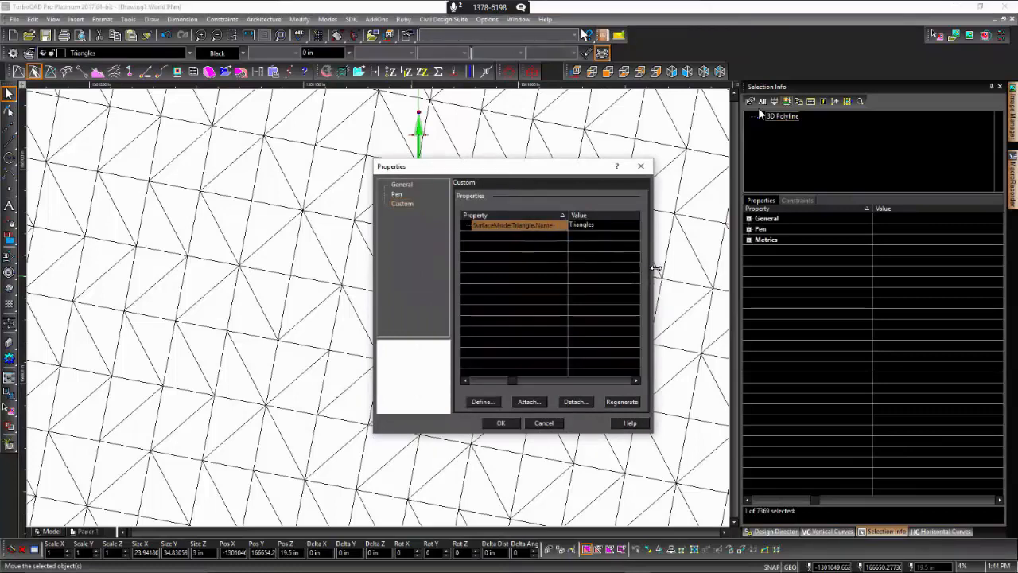
left_click_drag(656, 268, 708, 268)
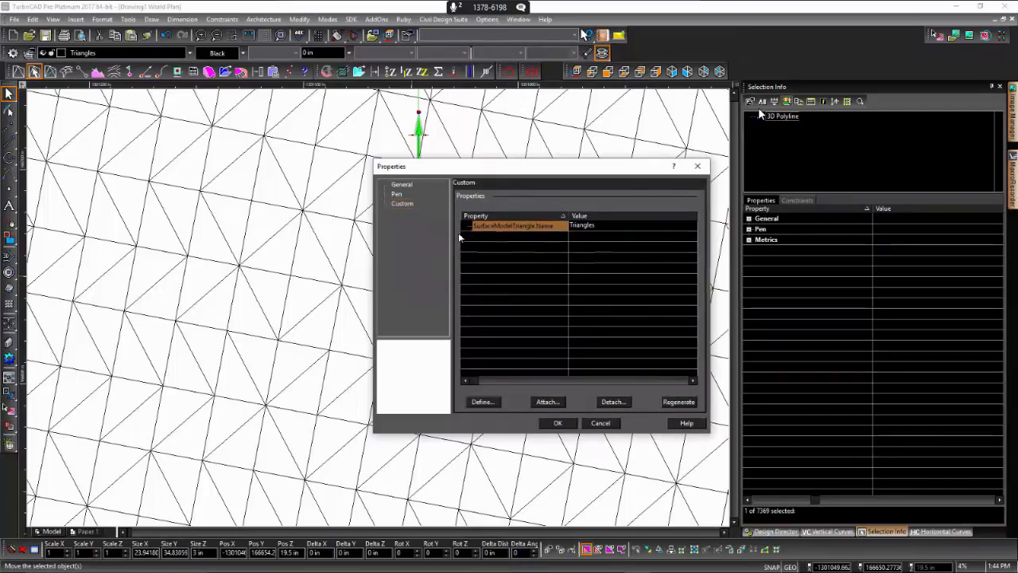
Step: Close the triangle's properties without changes and clear the mesh selection
left_click(599, 422)
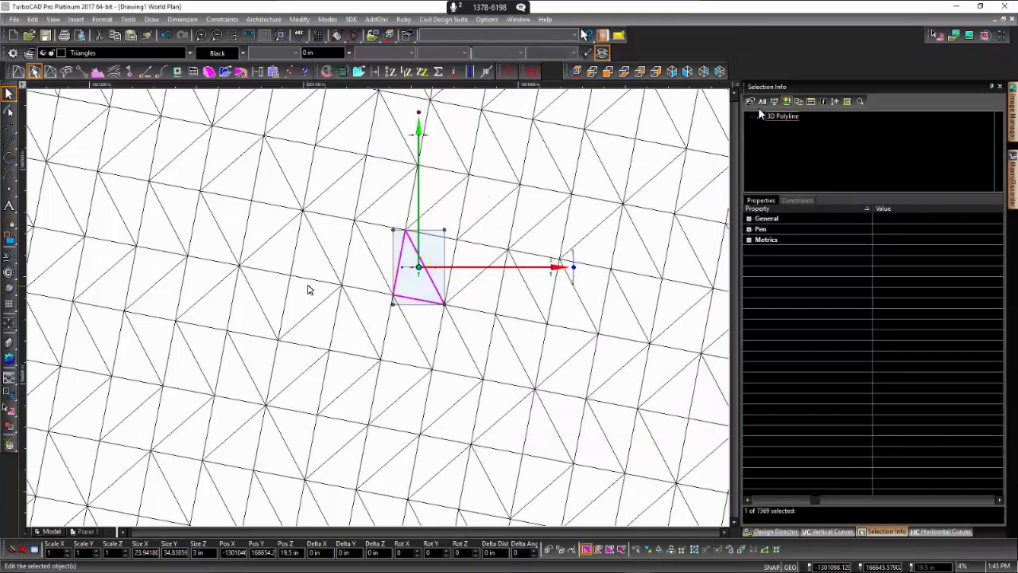
scroll(379, 312, "down", 1)
scroll(379, 311, "down", 3)
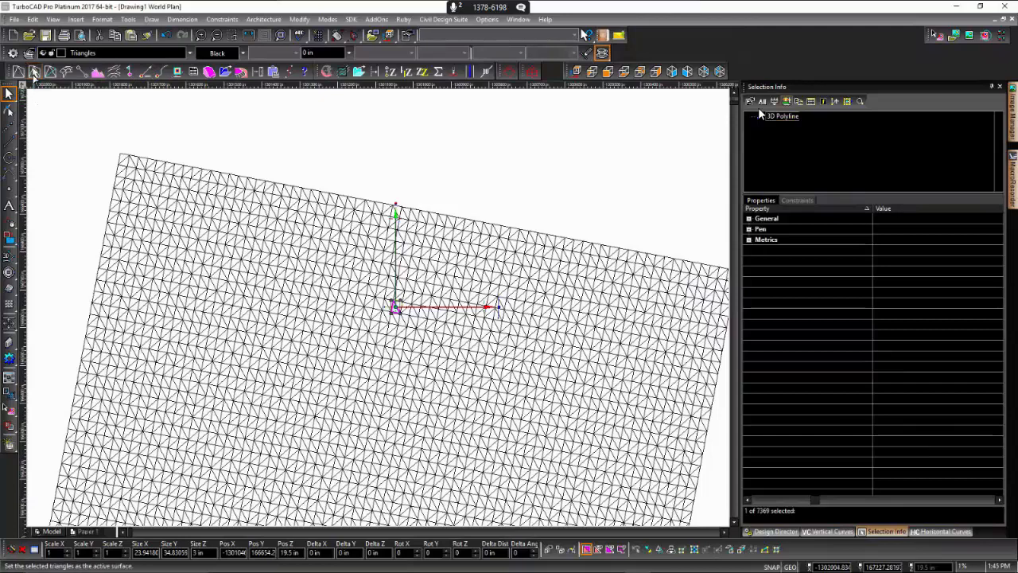
left_click(35, 73)
left_click(359, 161)
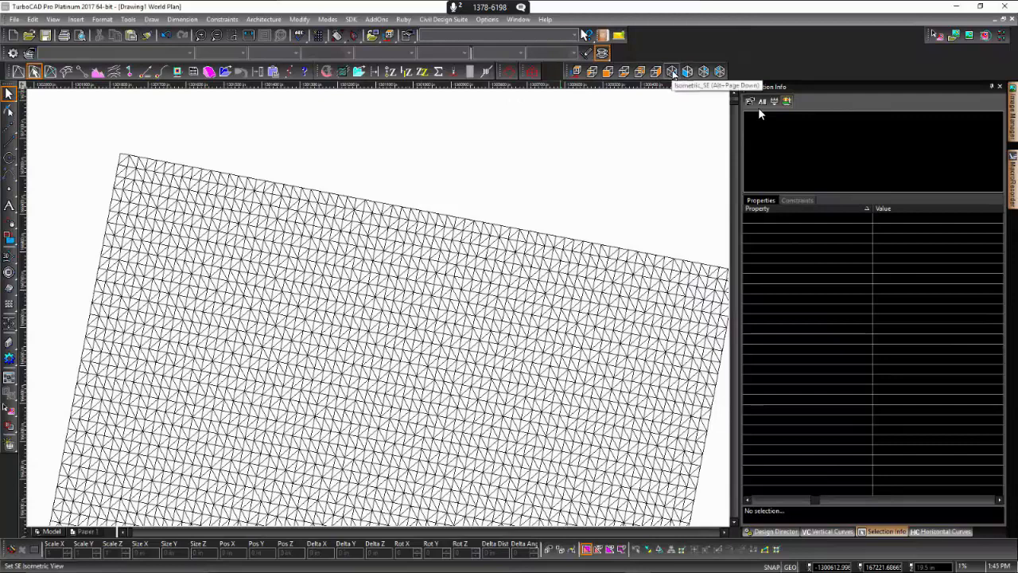
Step: Switch to the isometric SE view and examine the long thin triangles spanning the surface's upper-left boundary
left_click(672, 71)
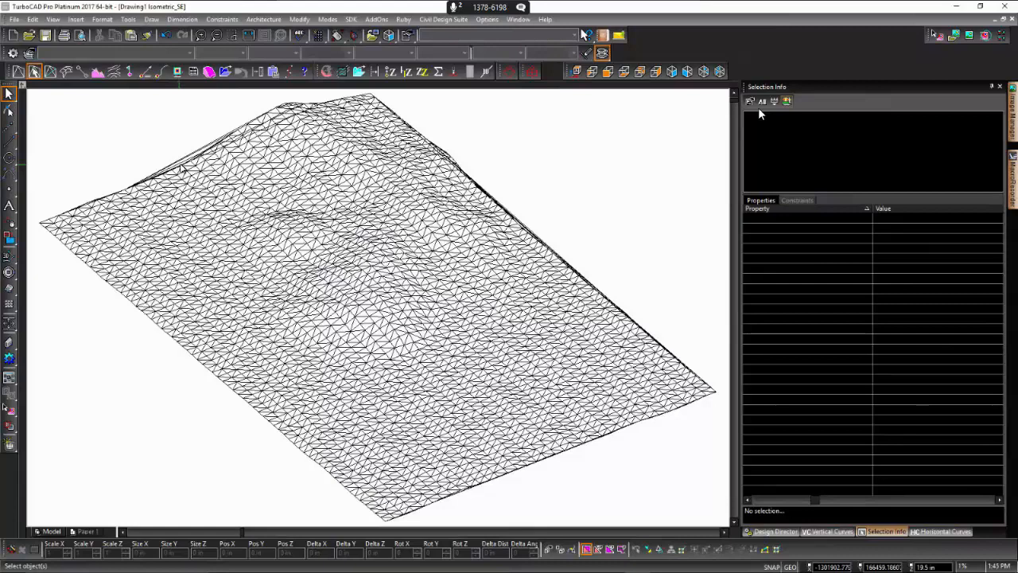
scroll(380, 312, "up", 2)
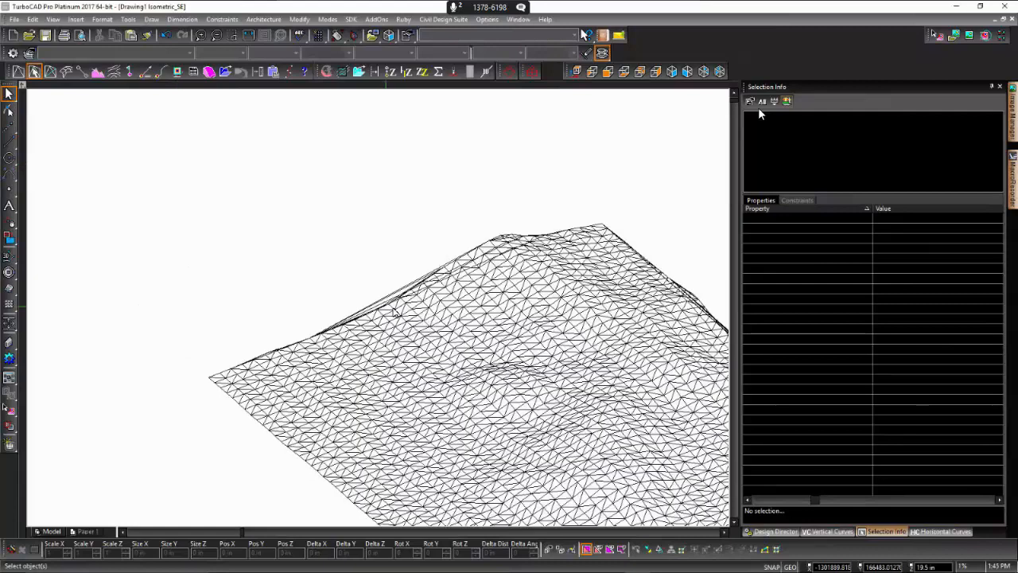
scroll(379, 311, "up", 2)
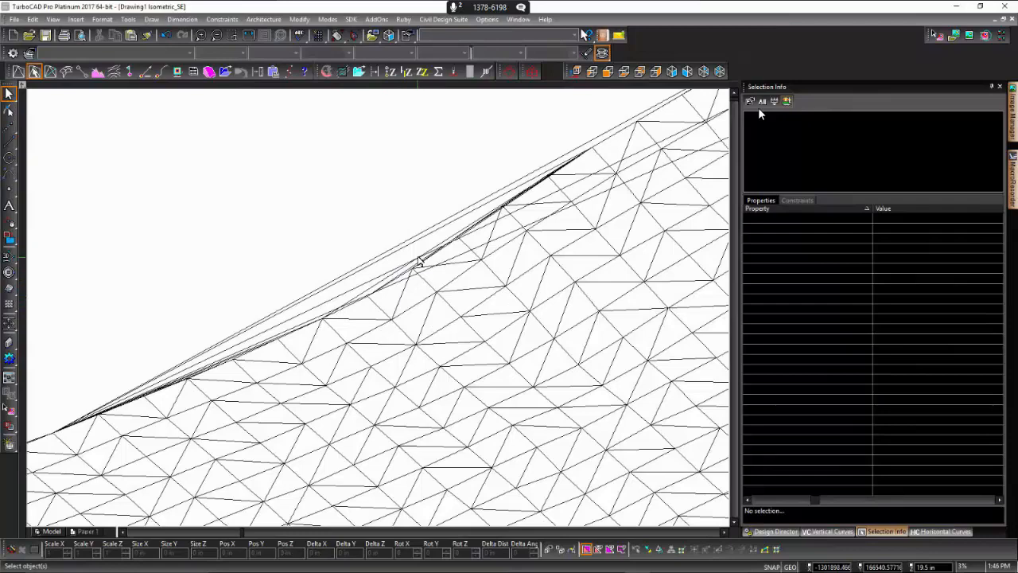
scroll(421, 262, "up", 3)
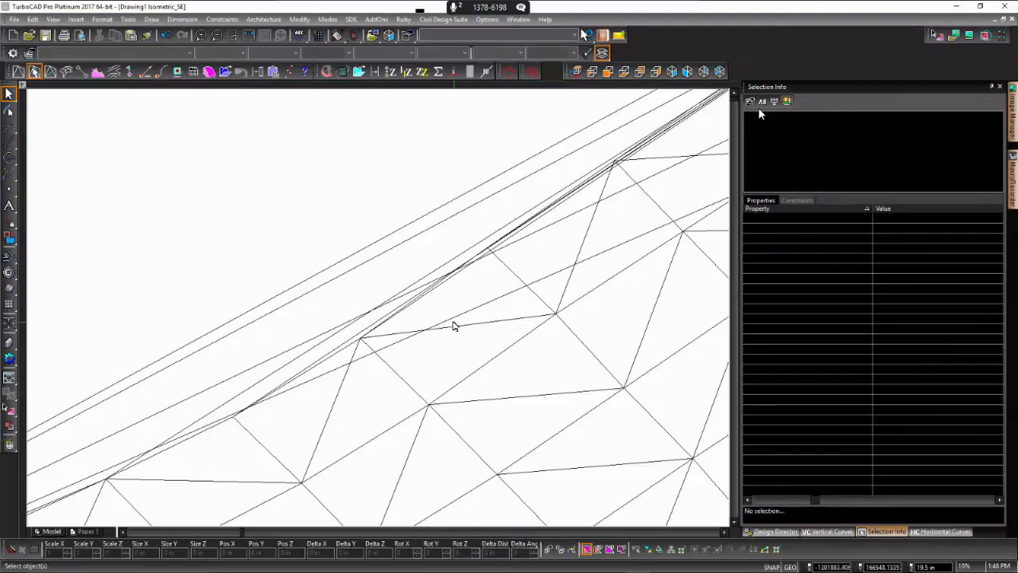
scroll(466, 311, "down", 2)
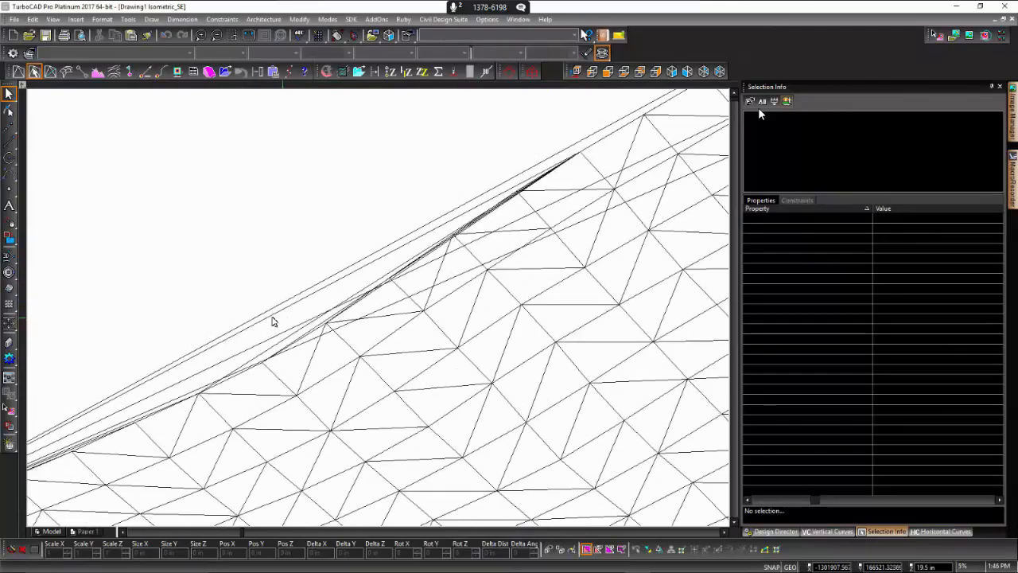
Step: Delete the longest stray triangles bridging the concave stretch of the mesh's upper-left boundary
left_click(237, 303)
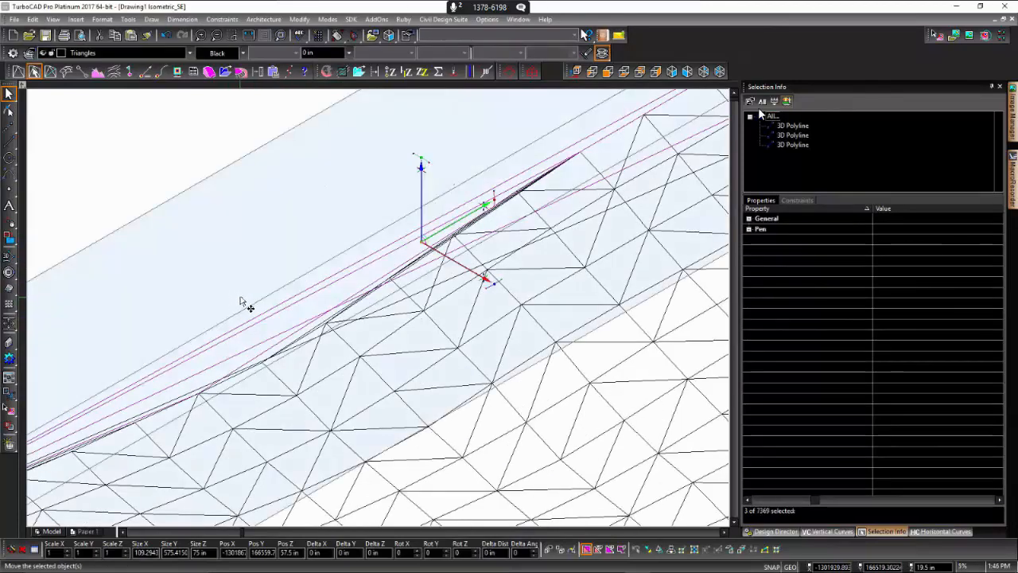
left_click(223, 298)
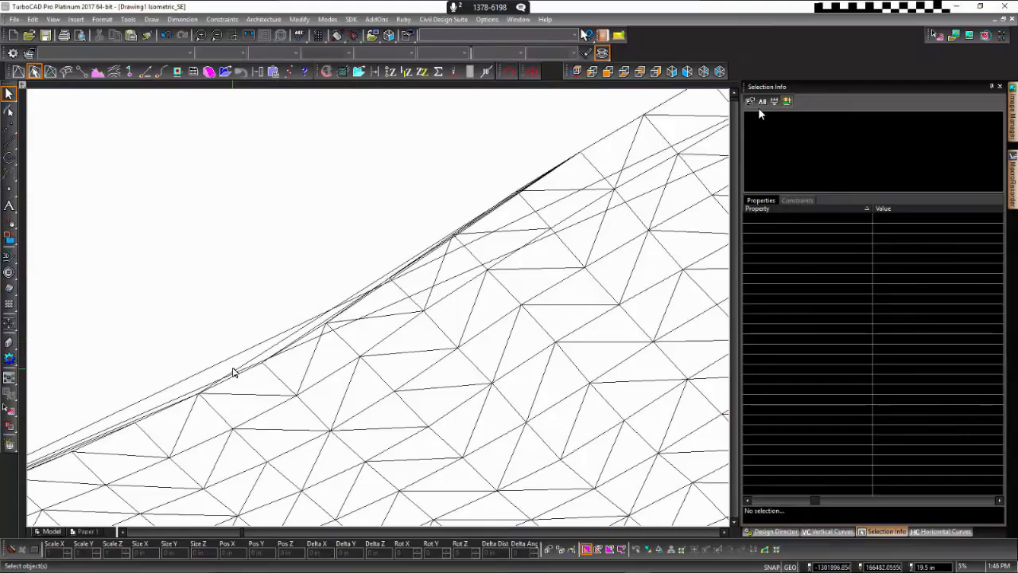
left_click(200, 356)
key("Delete")
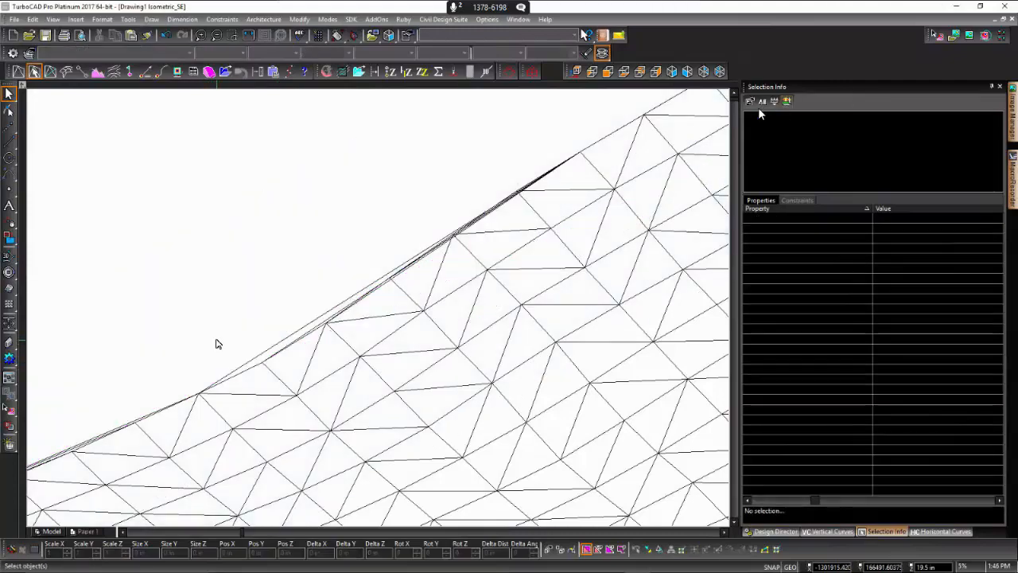
Step: Delete two more thin sliver triangles lying just outside the regular mesh on the same boundary slope
scroll(414, 287, "down", 3)
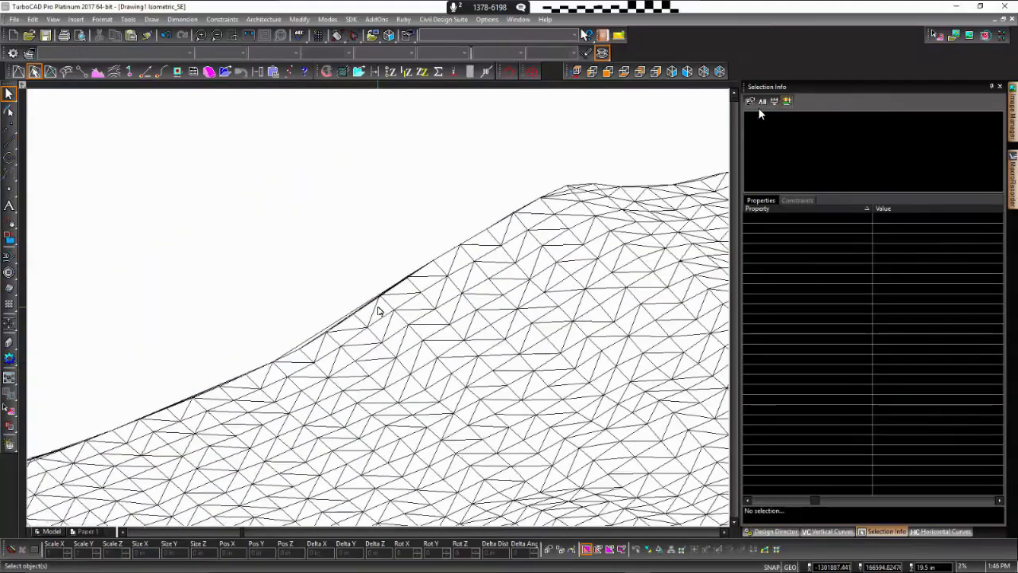
scroll(377, 309, "up", 5)
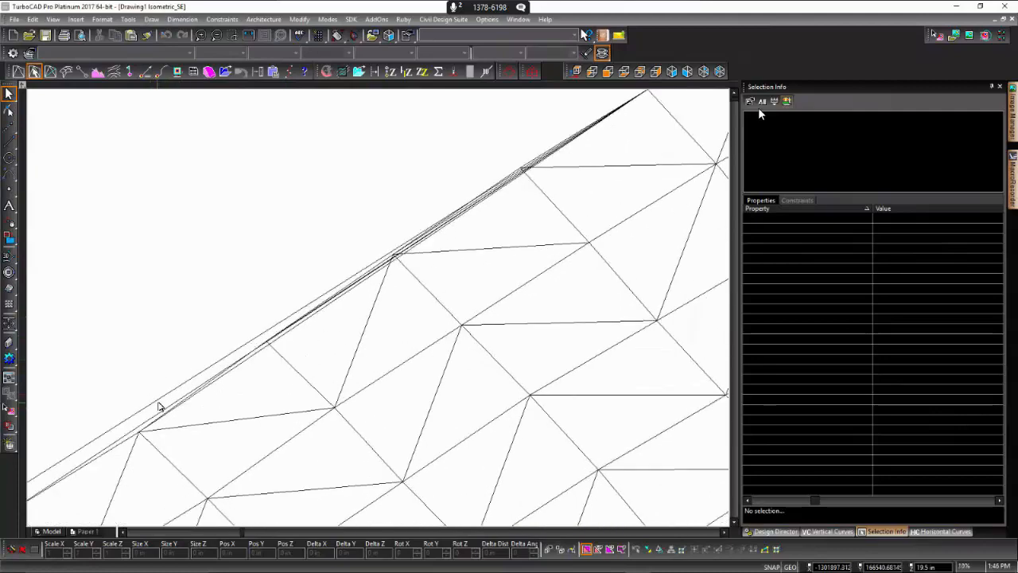
left_click(159, 409)
key("Escape")
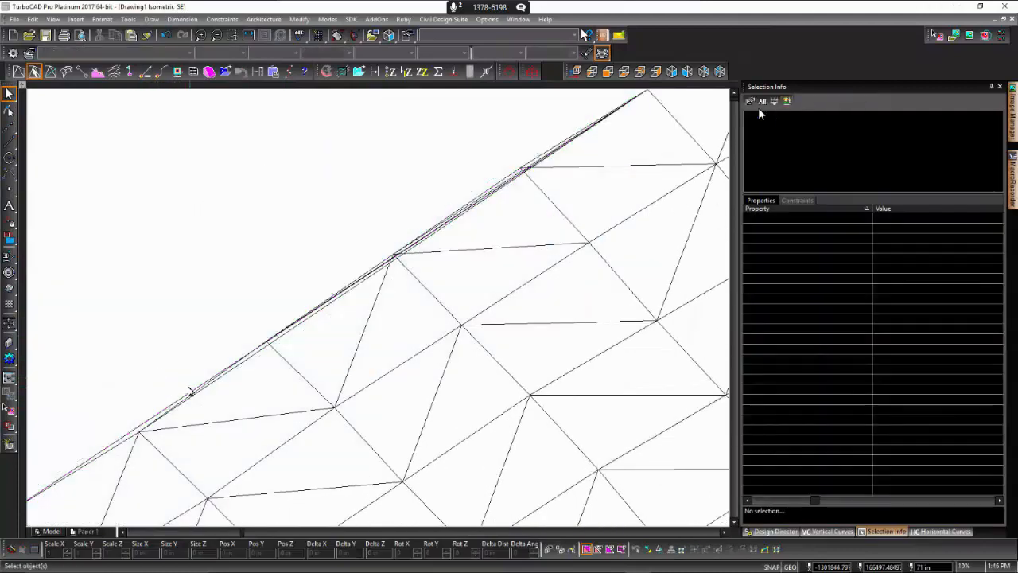
scroll(374, 318, "up", 4)
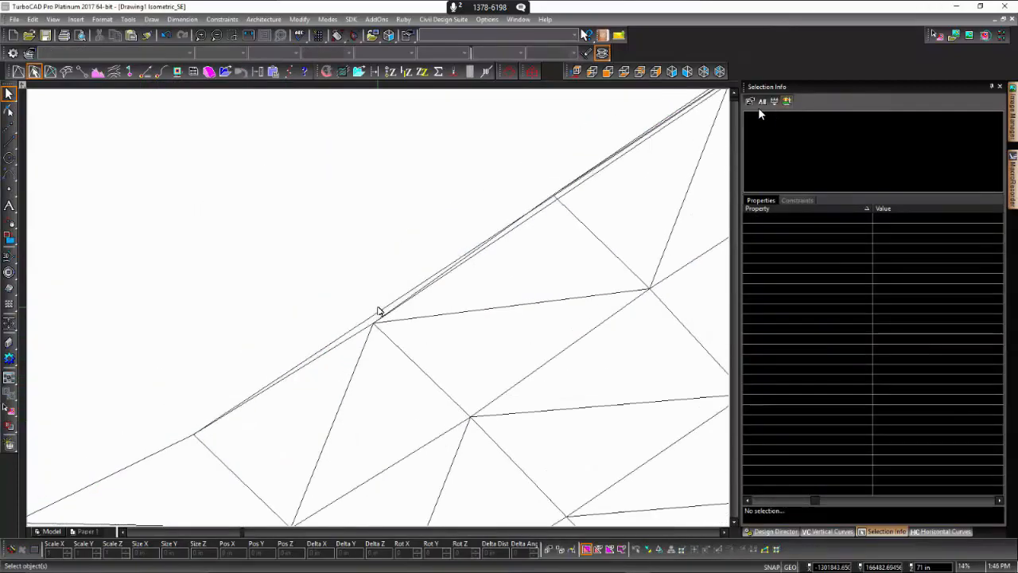
left_click(330, 335)
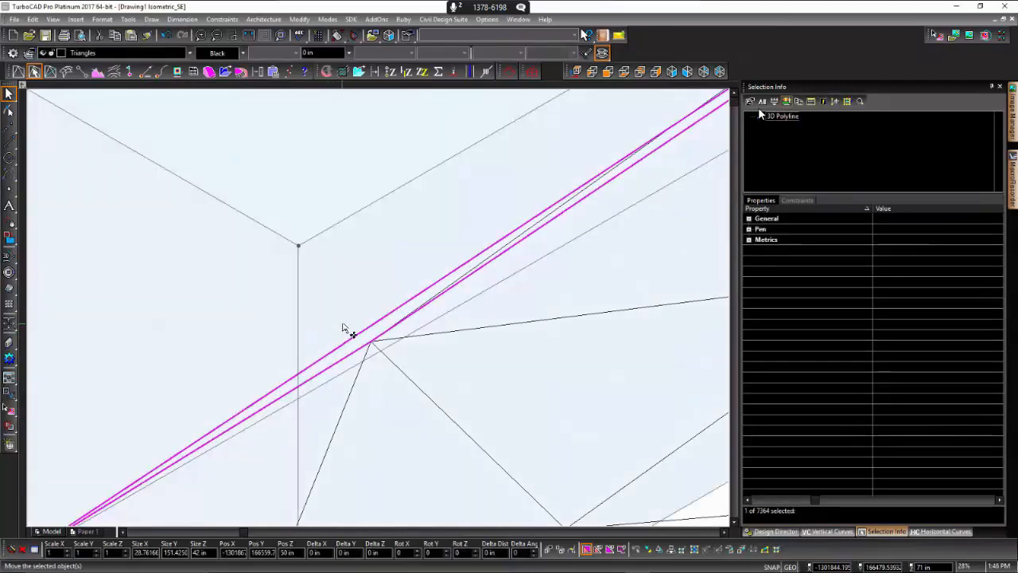
key("Escape")
Step: Delete the three overlapping sliver 3D Polylines stacked along the boundary farther up the slope
scroll(541, 256, "down", 4)
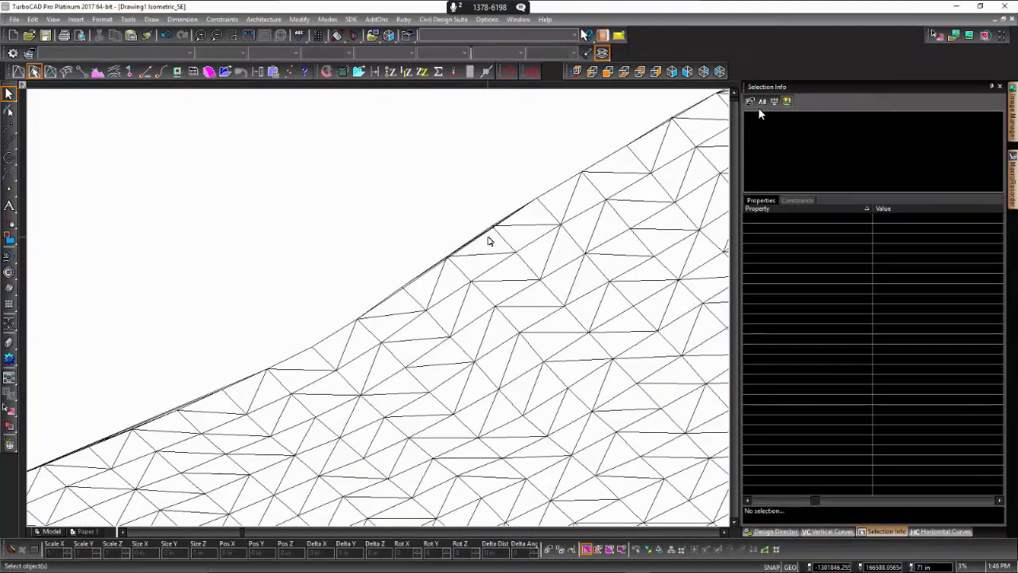
scroll(382, 314, "up", 5)
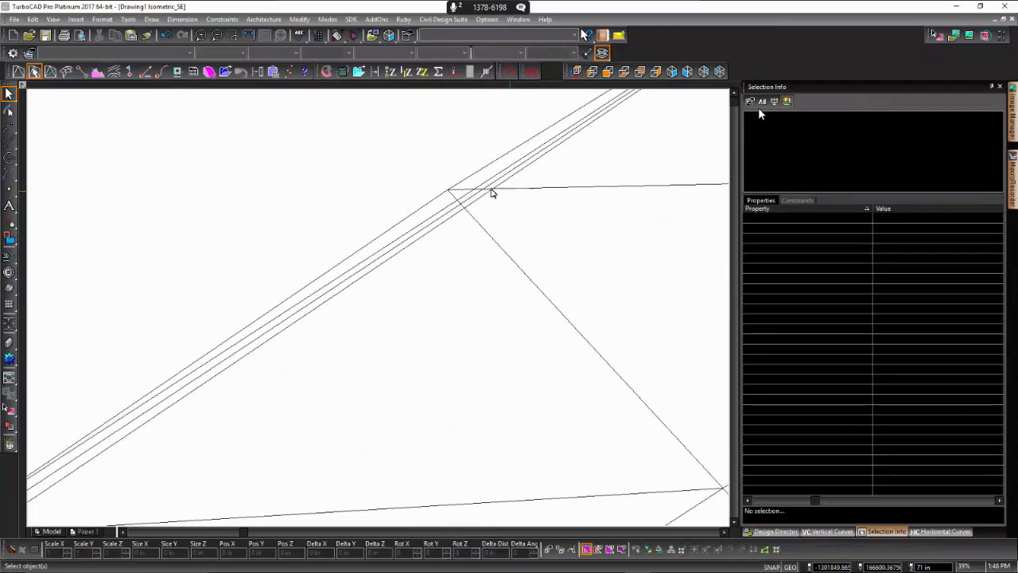
left_click(429, 231)
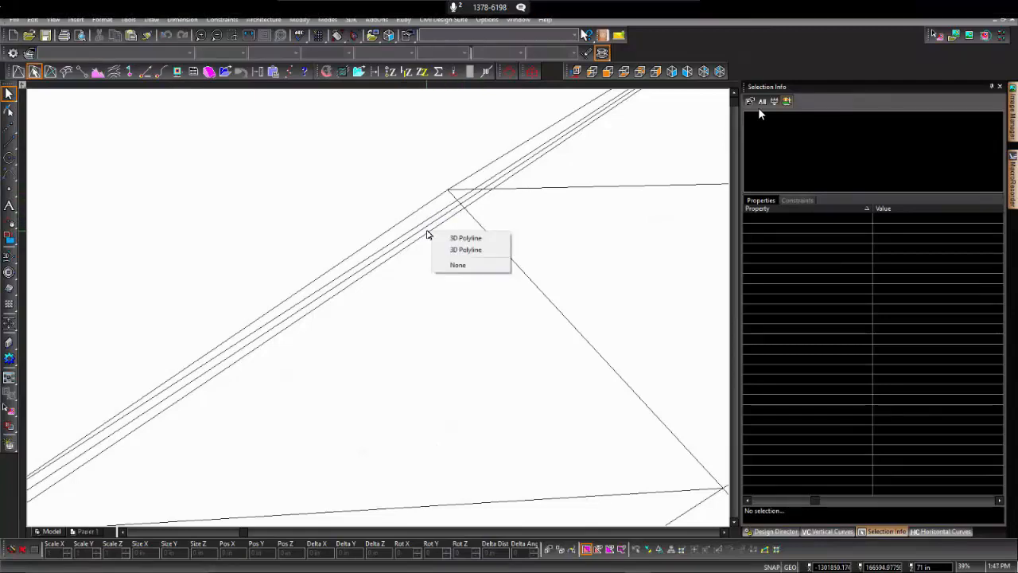
left_click(468, 235)
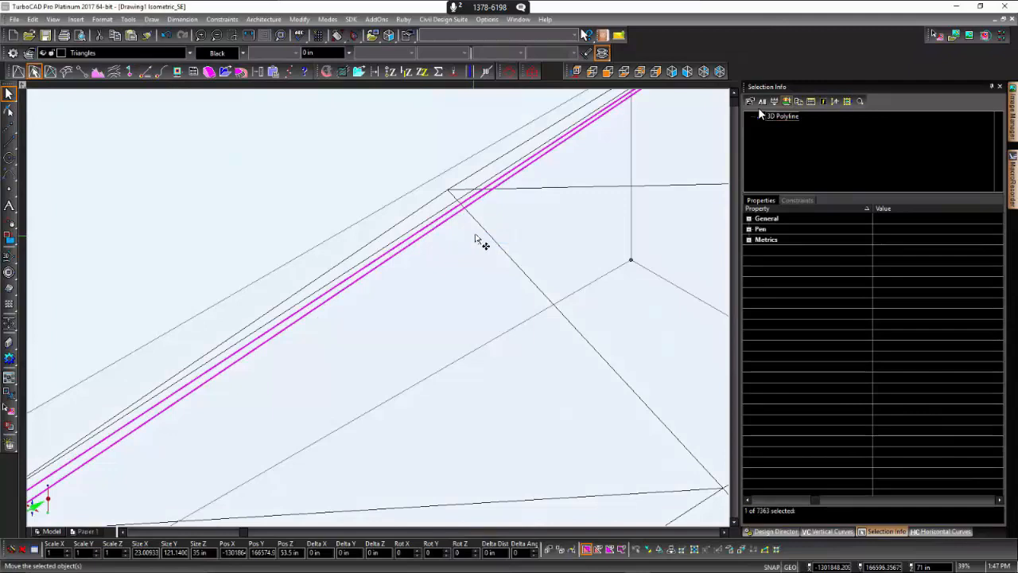
key("Delete")
left_click(433, 225)
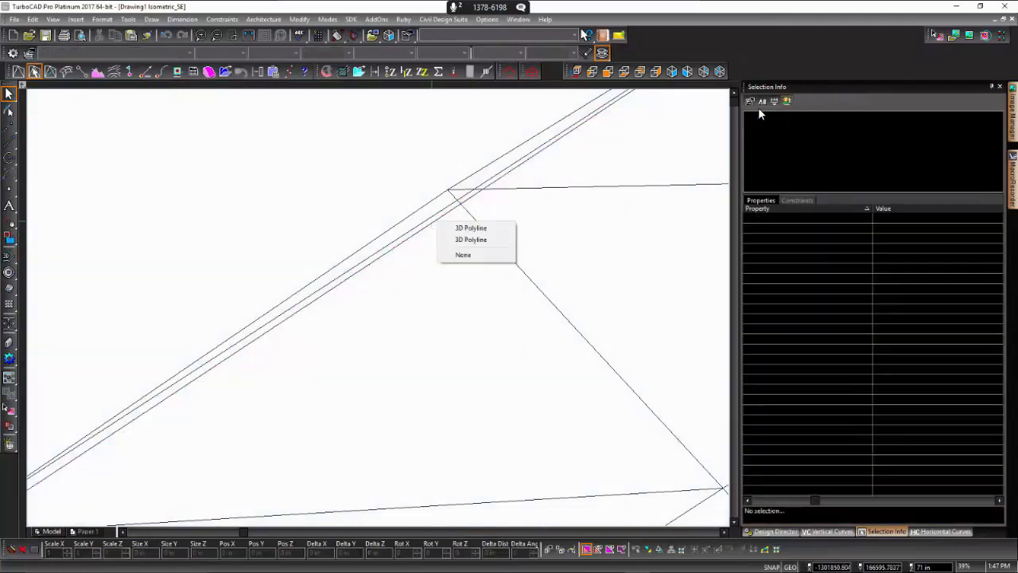
left_click(472, 240)
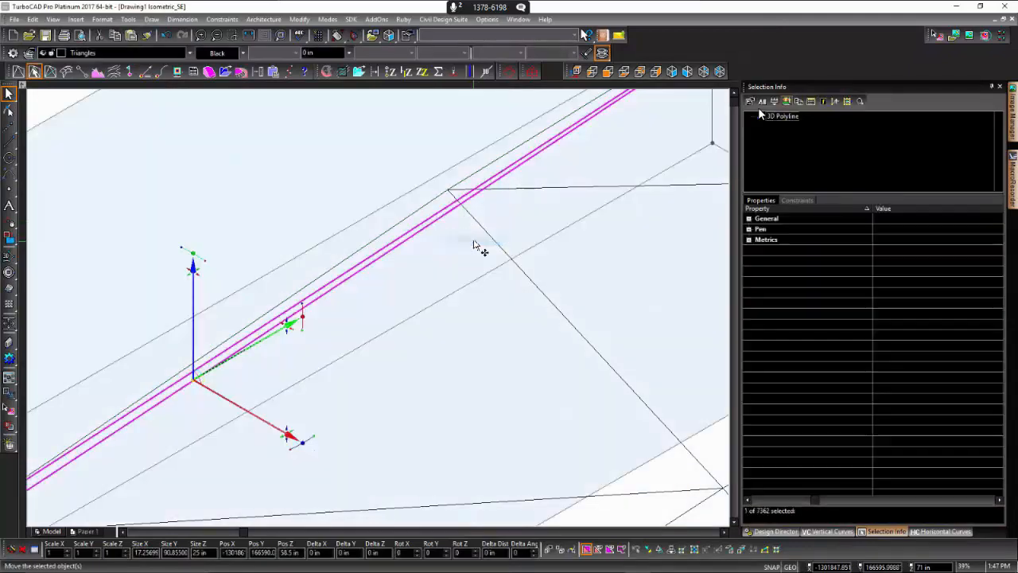
key("Delete")
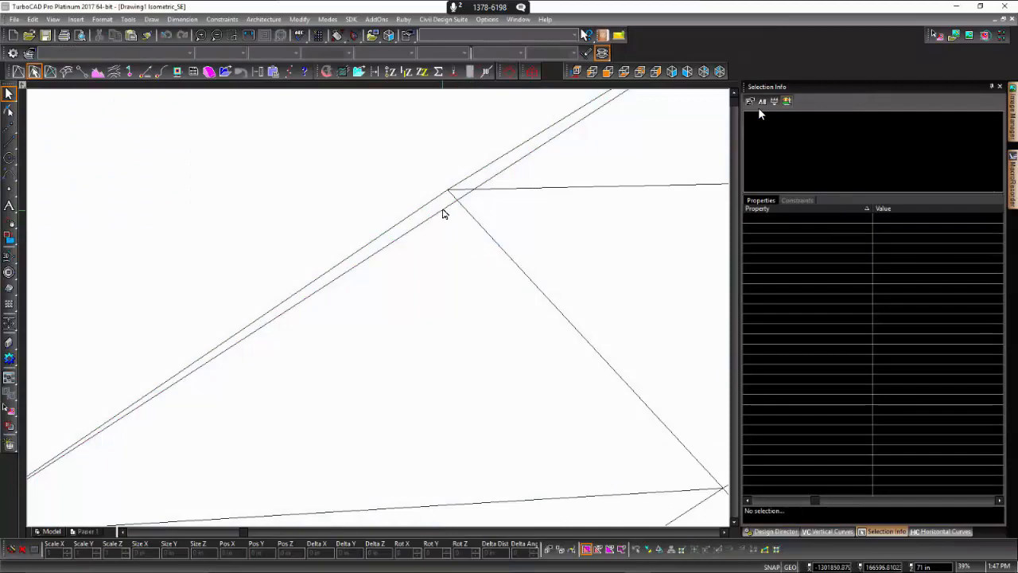
left_click(443, 212)
key("Delete")
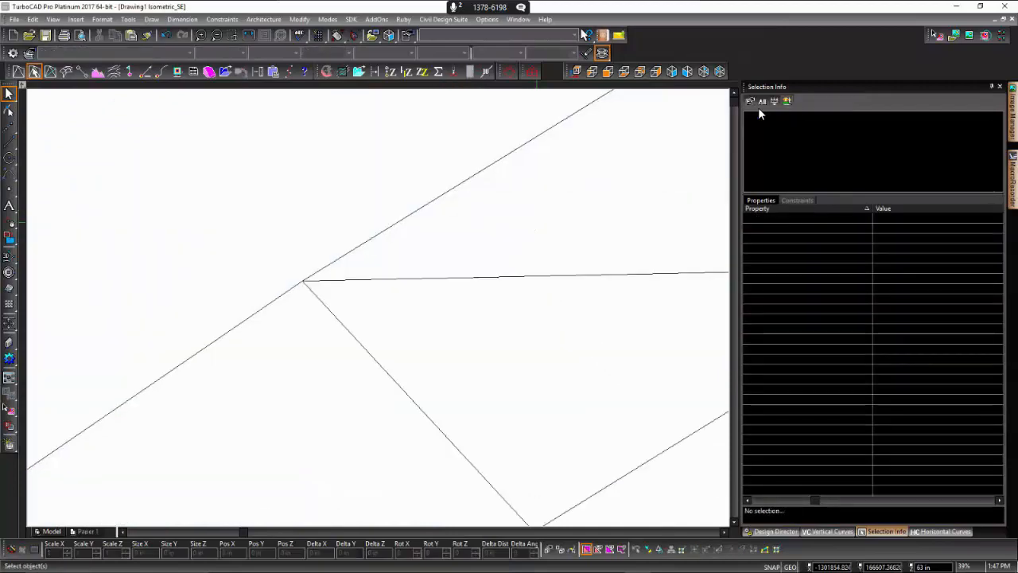
Step: Delete the two overlapping triangles crossing the hilltop and the thin sliver on the boundary just beyond it
scroll(459, 298, "down", 5)
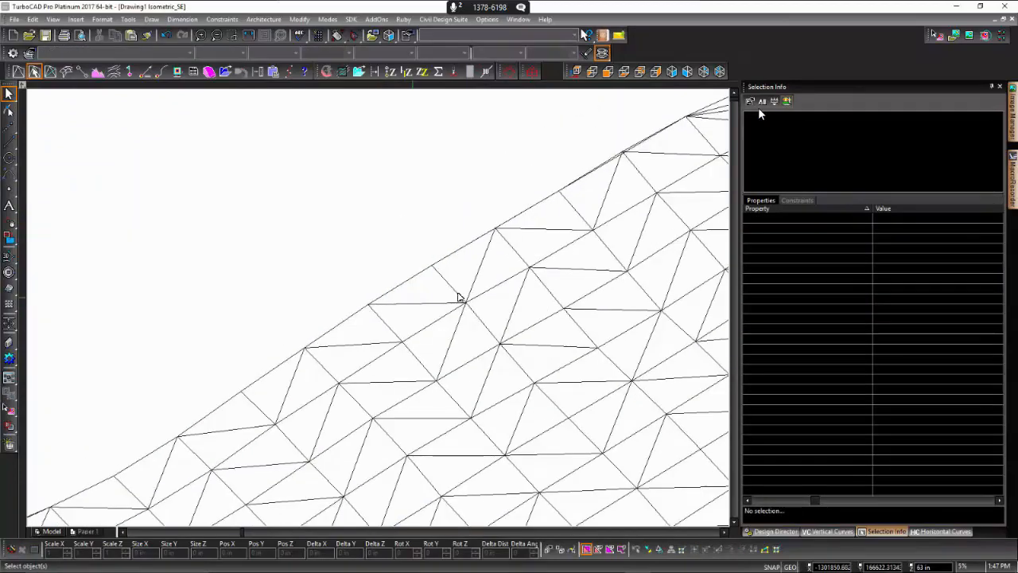
scroll(385, 310, "down", 2)
scroll(375, 307, "up", 5)
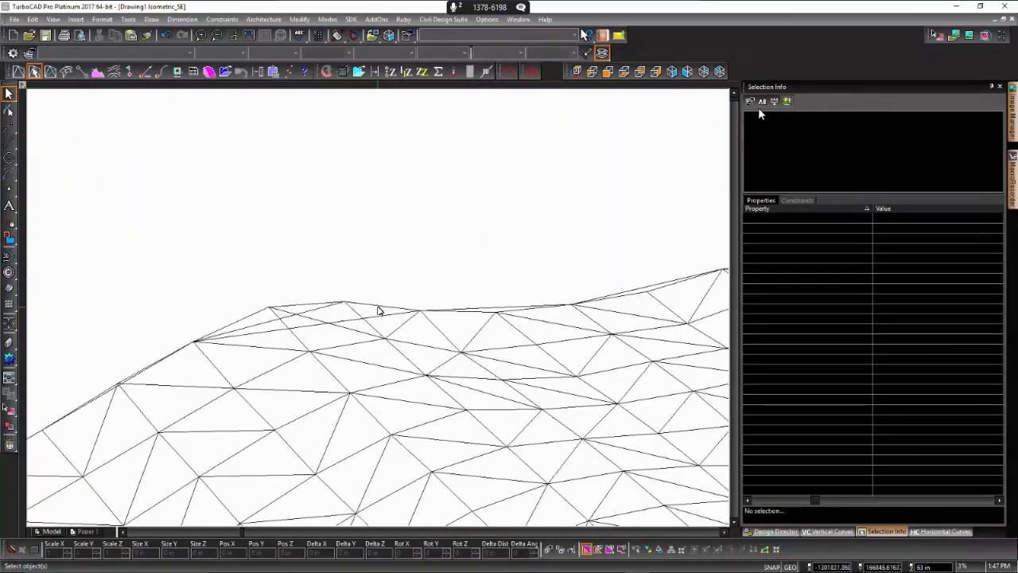
scroll(379, 311, "down", 3)
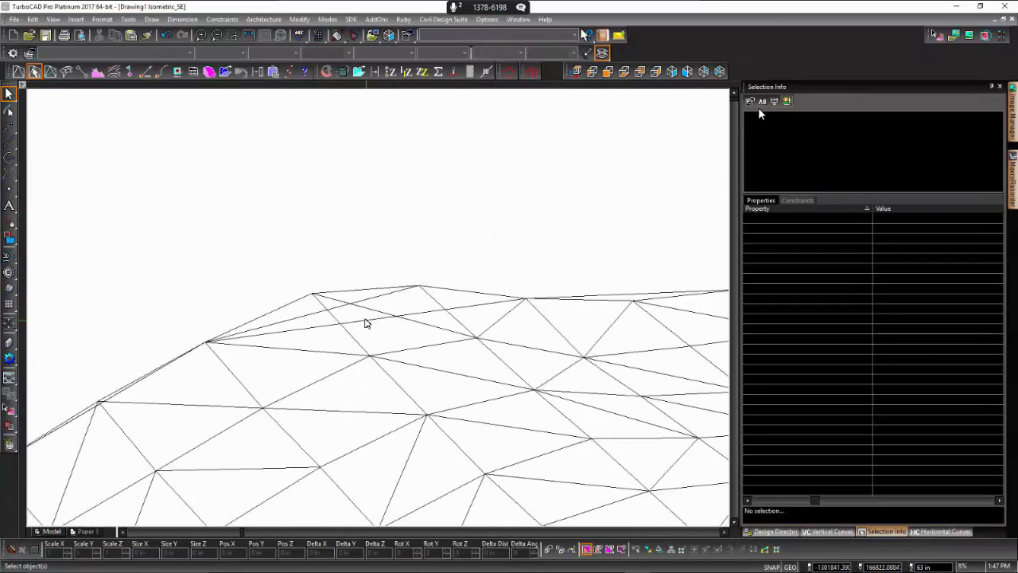
left_click(366, 323)
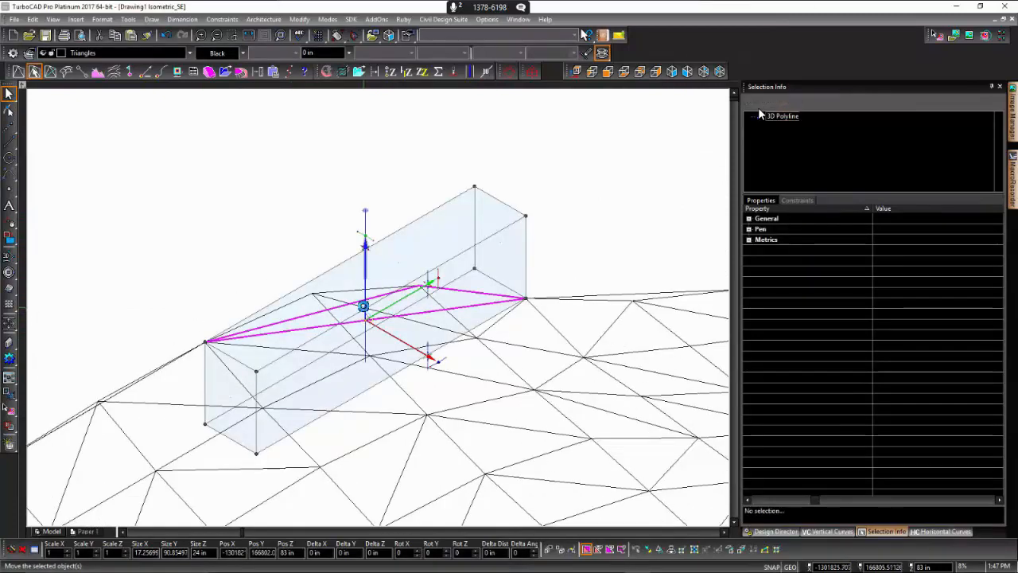
key("Escape")
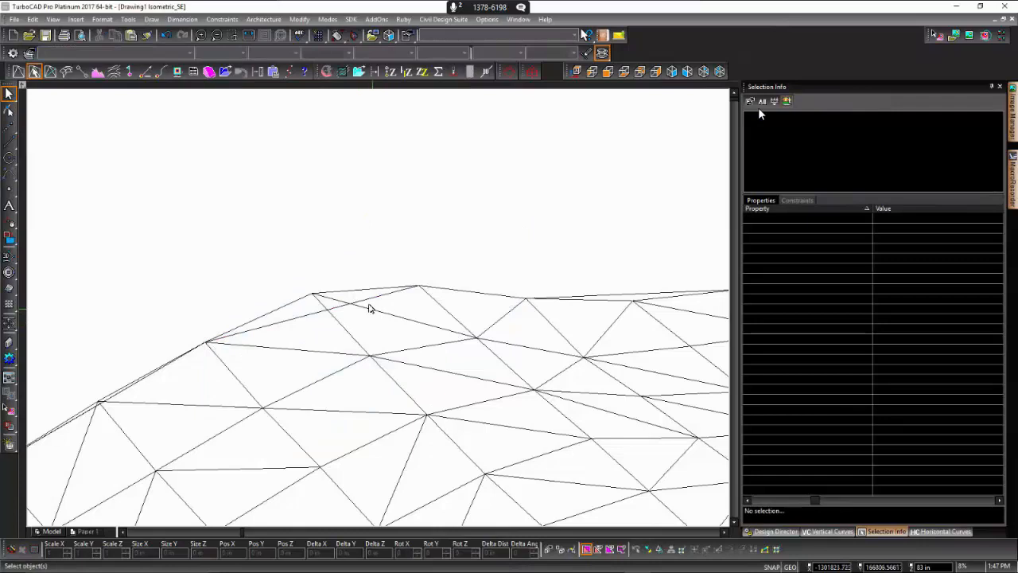
left_click(373, 301)
key("Escape")
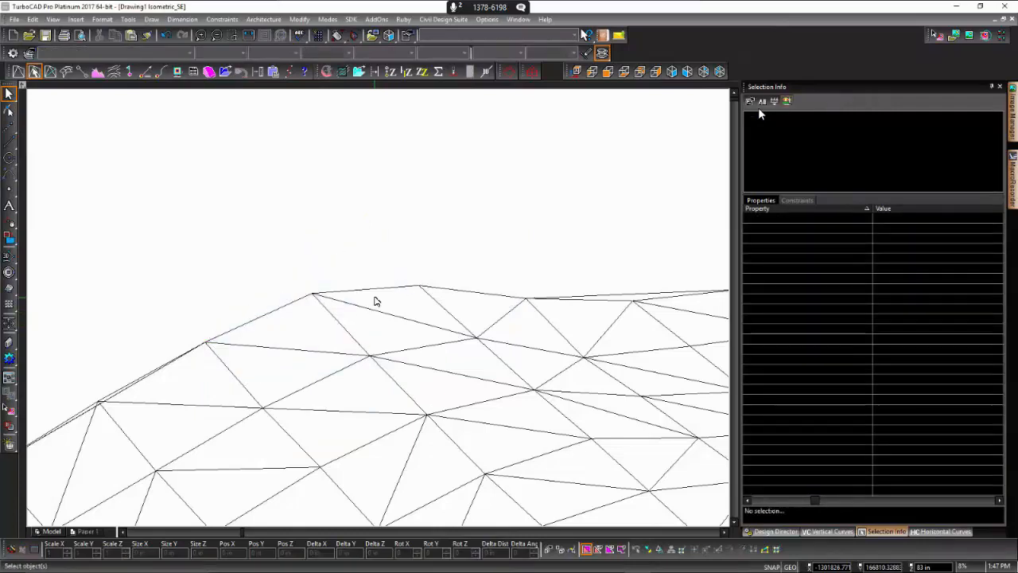
left_click(634, 298)
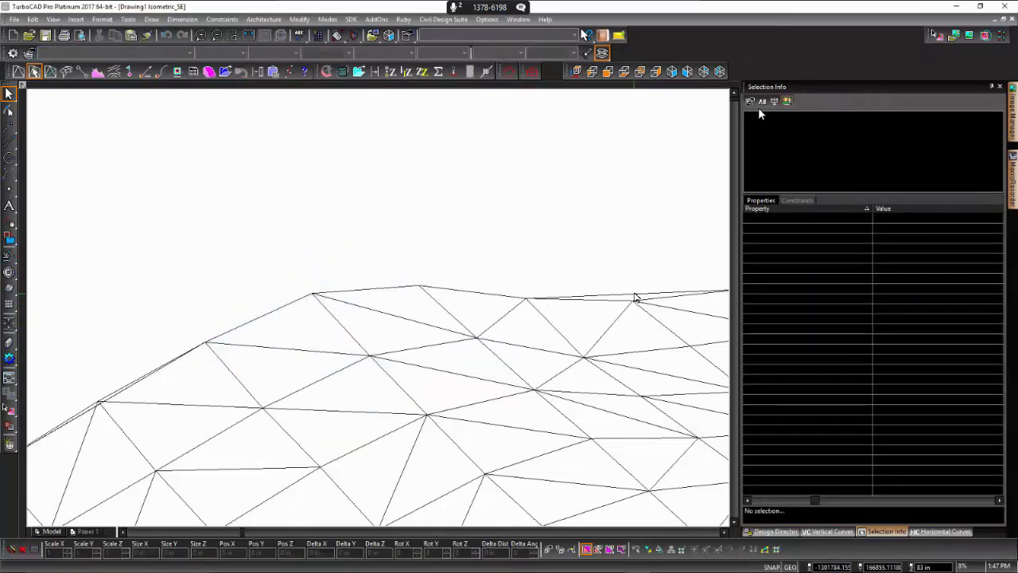
key("Escape")
Step: Delete the thin triangle bridging the dip in the back boundary between the hilltop and the far corner
scroll(380, 310, "down", 5)
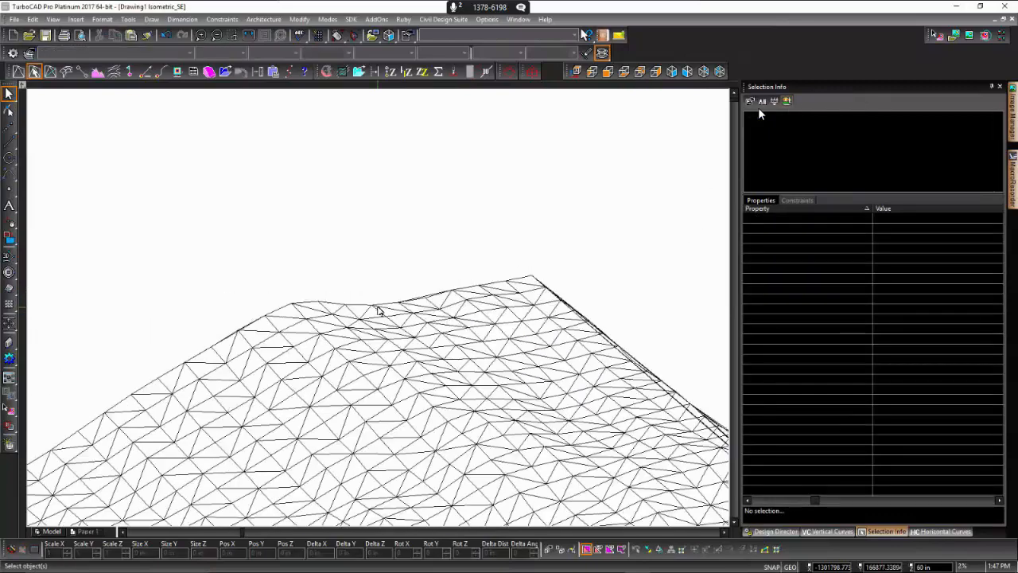
scroll(435, 305, "up", 6)
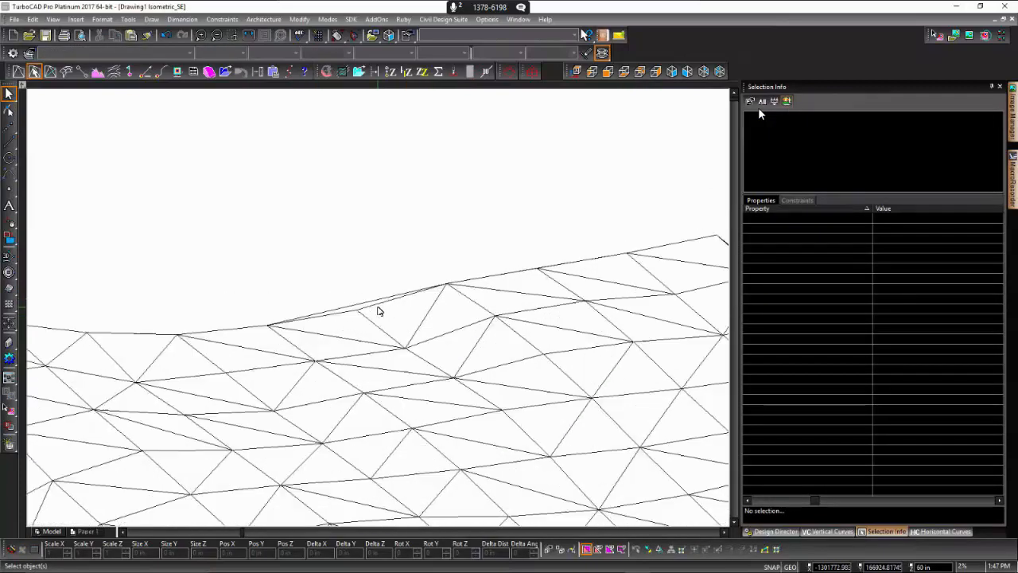
left_click(319, 307)
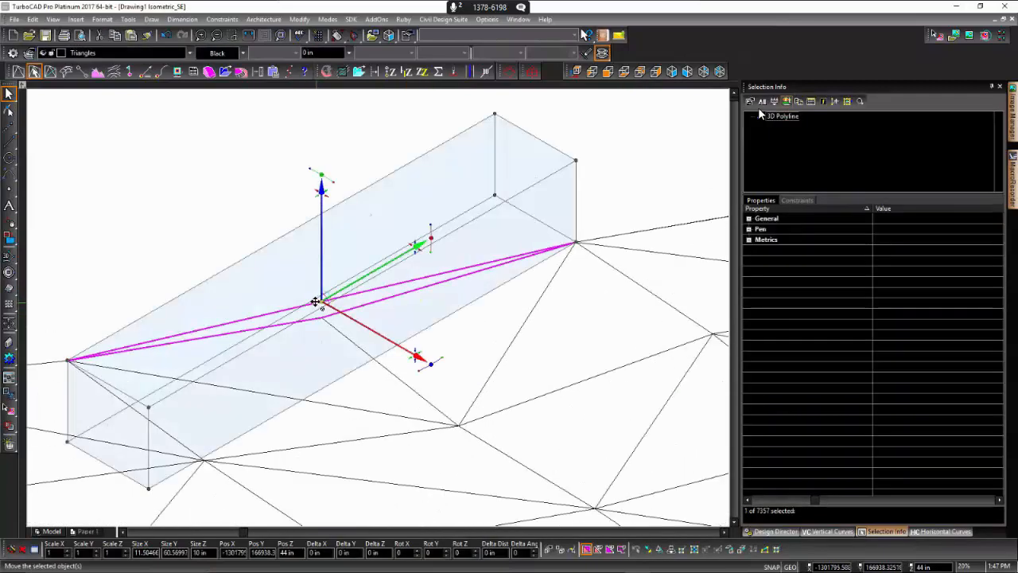
key("Escape")
scroll(377, 311, "down", 5)
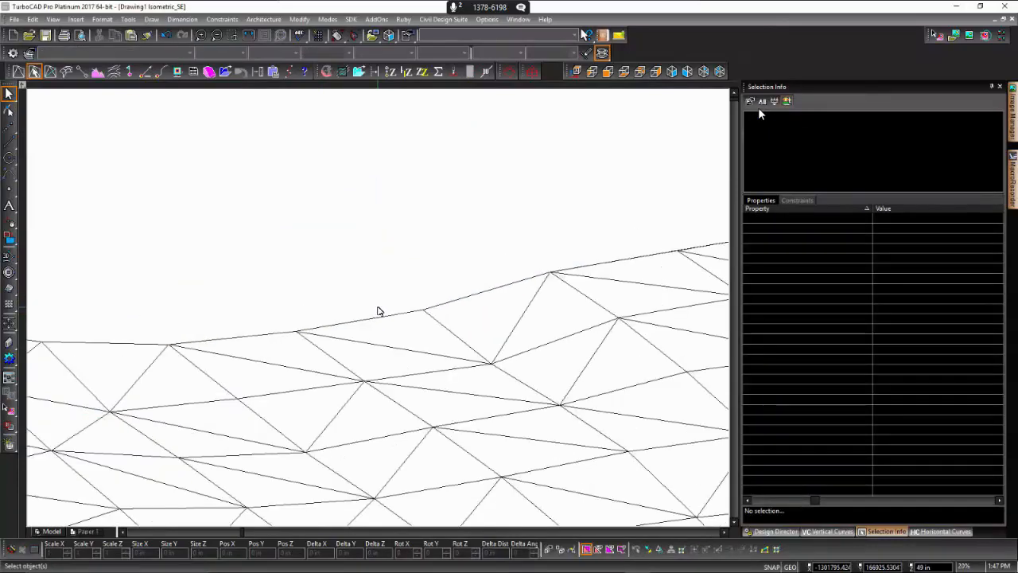
Step: Delete the two overlapping sliver 3D Polylines running along the upper boundary slope of the mesh
scroll(377, 311, "down", 2)
scroll(386, 306, "up", 8)
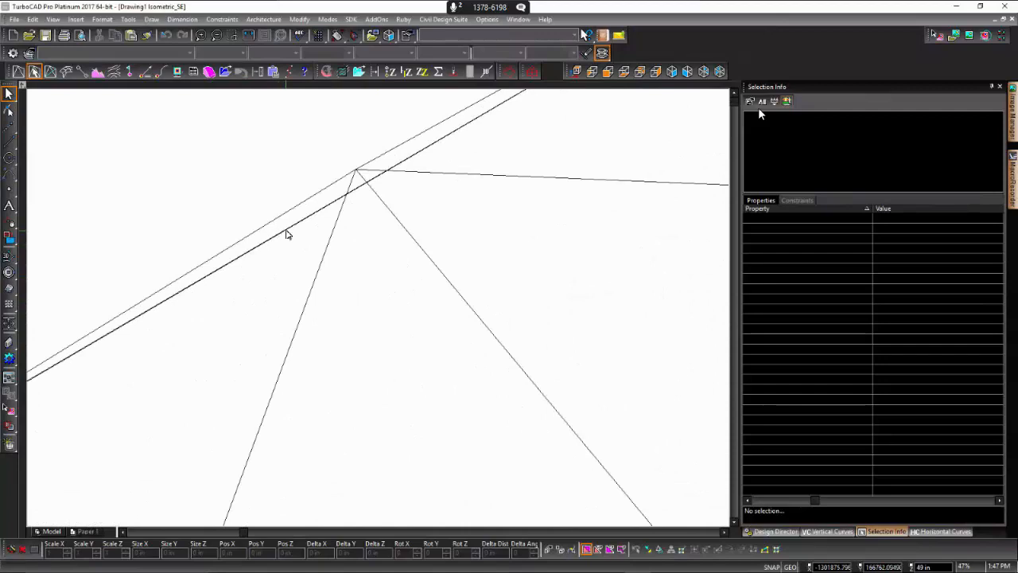
left_click(296, 228)
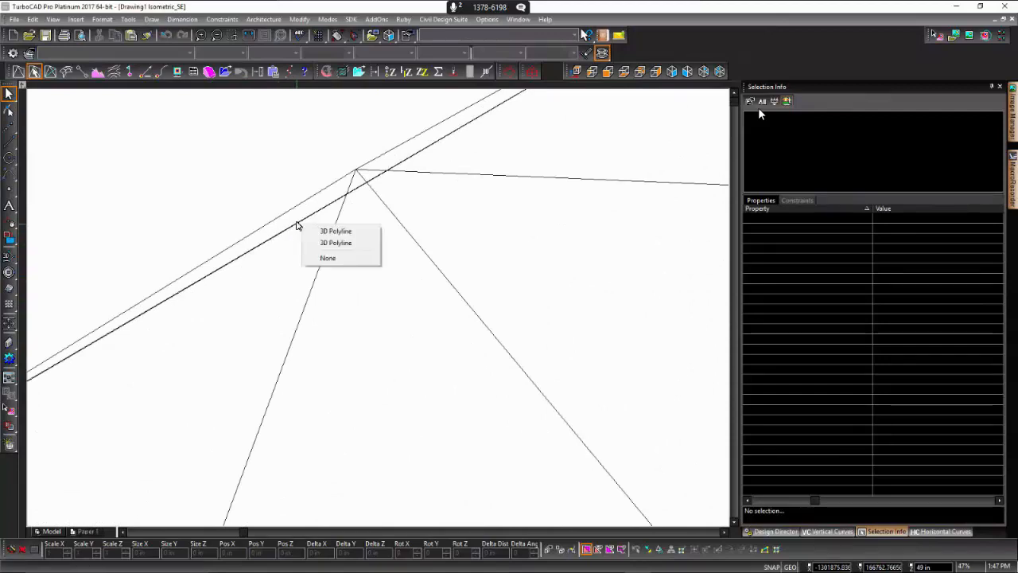
left_click(328, 230)
key("Escape")
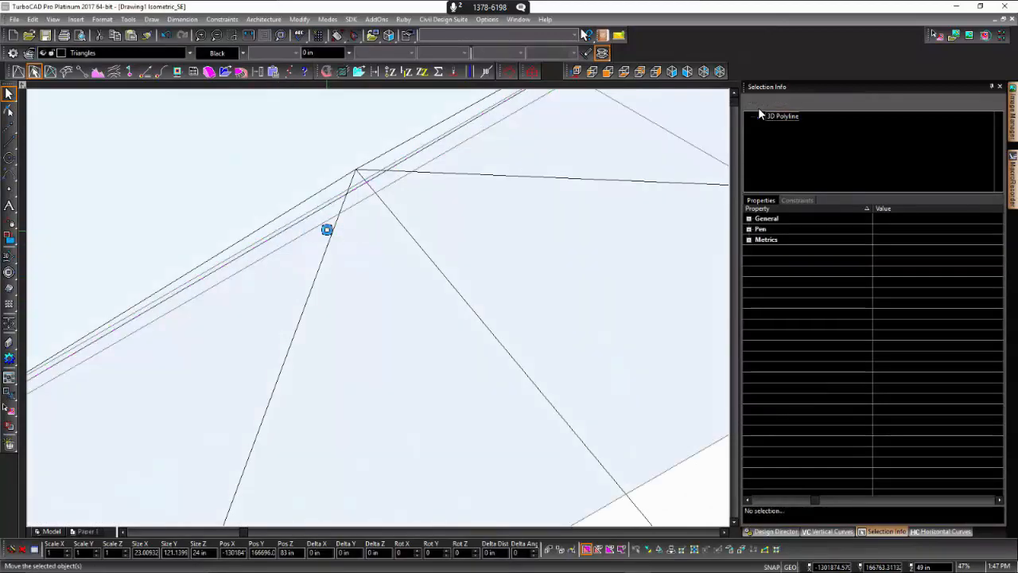
left_click(308, 215)
key("Delete")
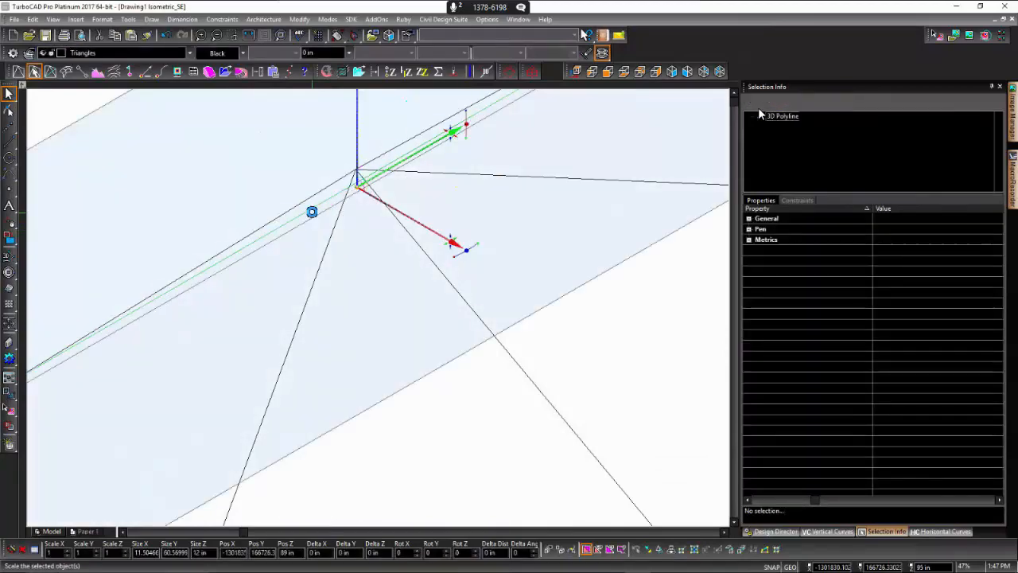
Step: Delete the longest sliver triangle and one of the thin overlapping 3D Polylines on the lower boundary slope
scroll(378, 307, "down", 3)
scroll(378, 310, "down", 5)
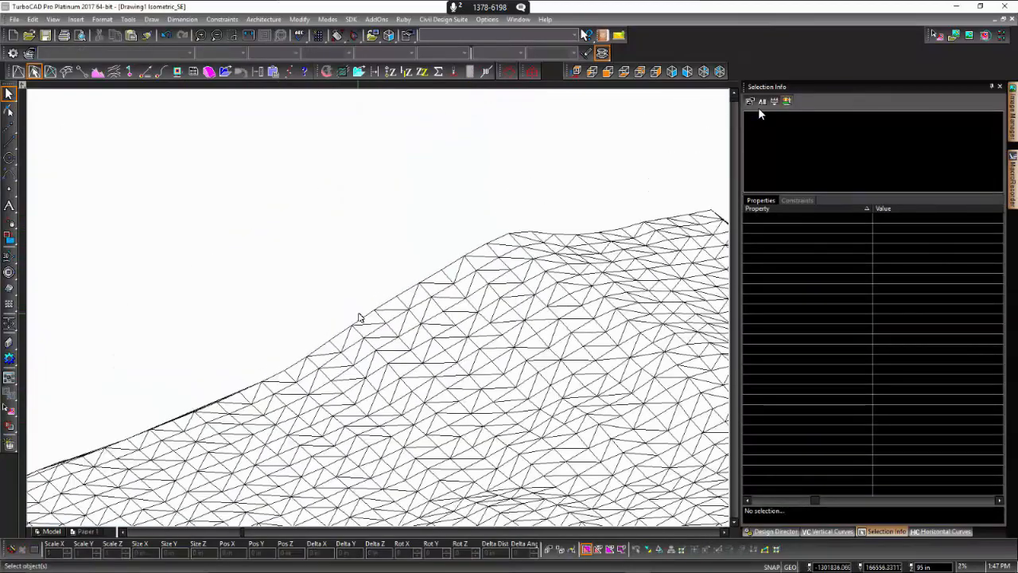
scroll(336, 325, "up", 5)
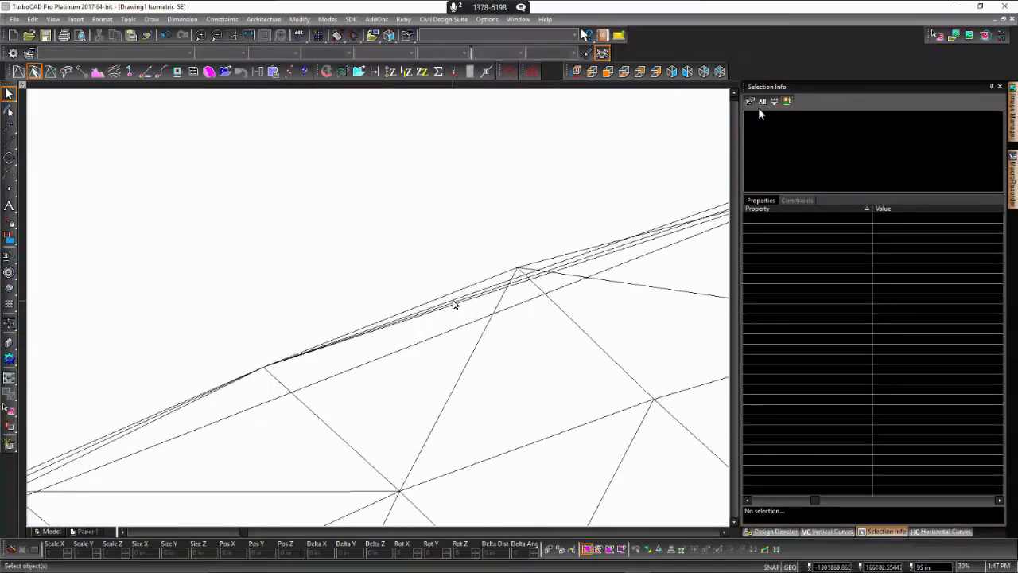
left_click(453, 305)
left_click(507, 304)
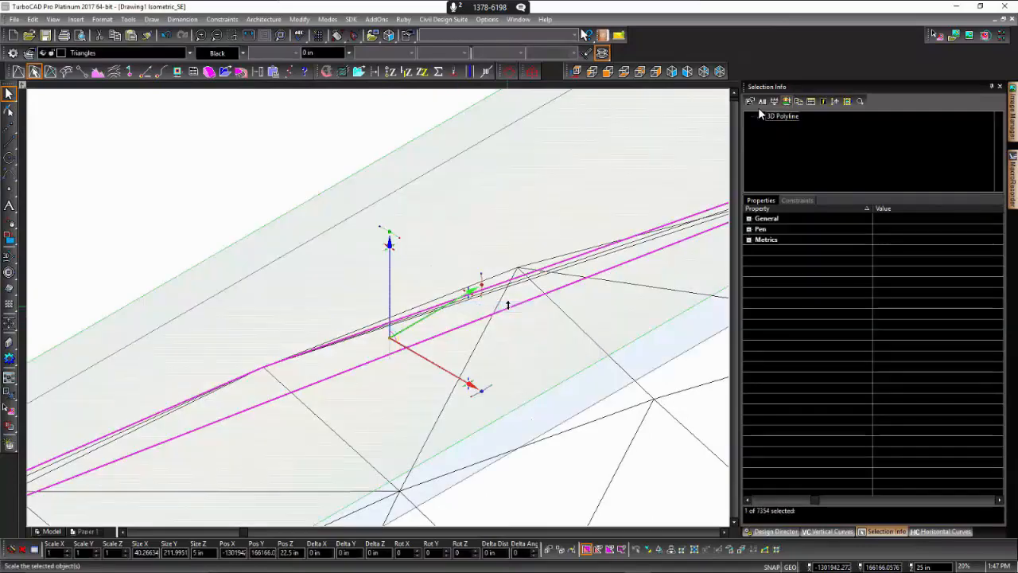
key("Escape")
left_click(467, 306)
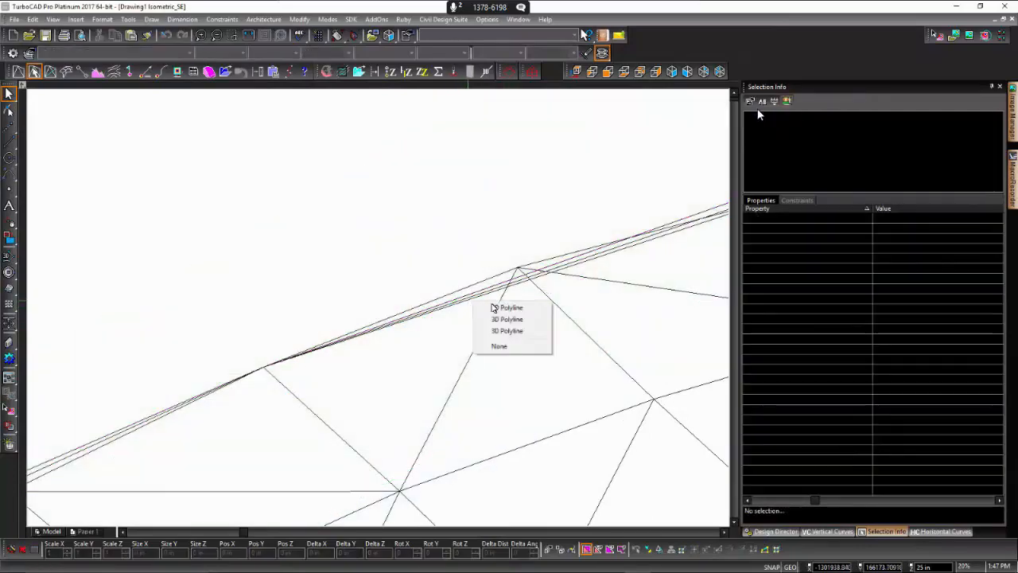
left_click(511, 309)
key("Escape")
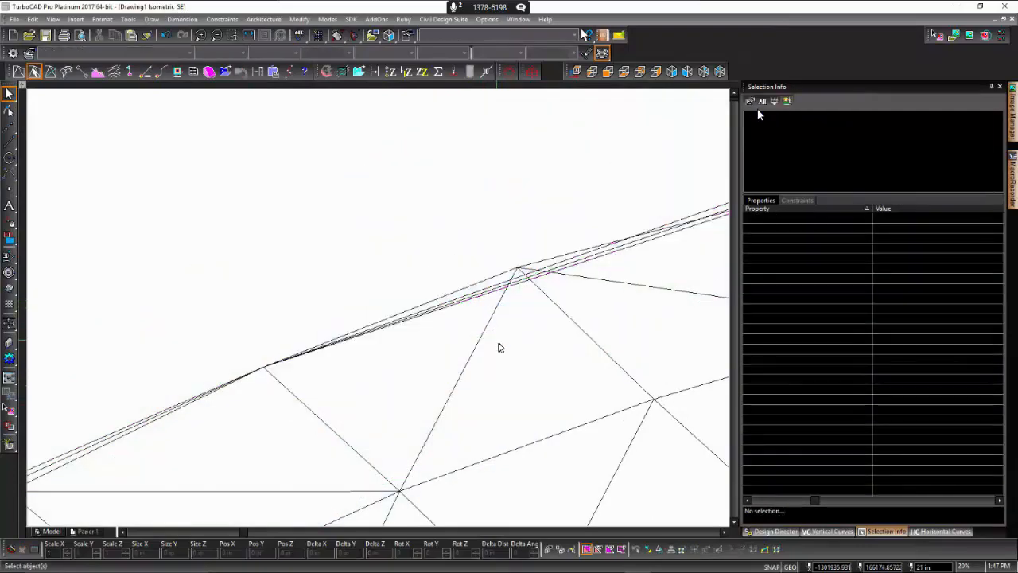
Step: Delete the remaining two overlapping sliver 3D Polylines on the same stretch of the lower boundary
left_click(474, 302)
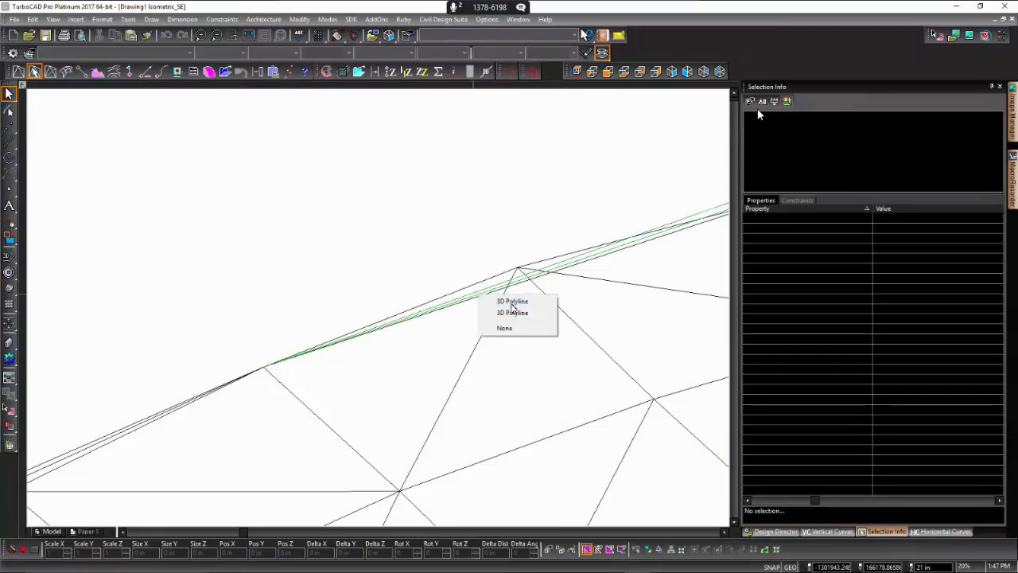
left_click(509, 309)
key("Delete")
left_click(479, 296)
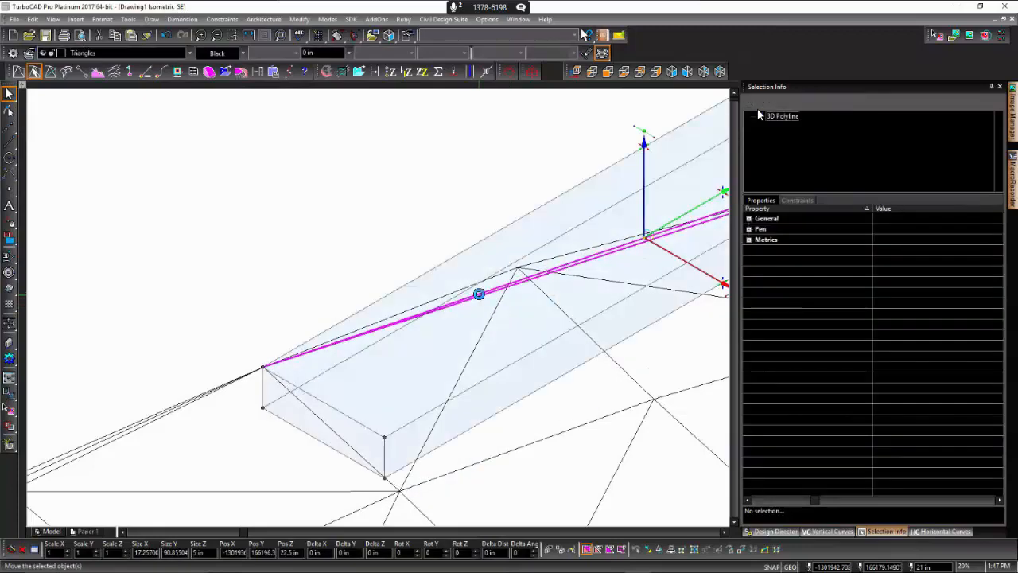
key("Delete")
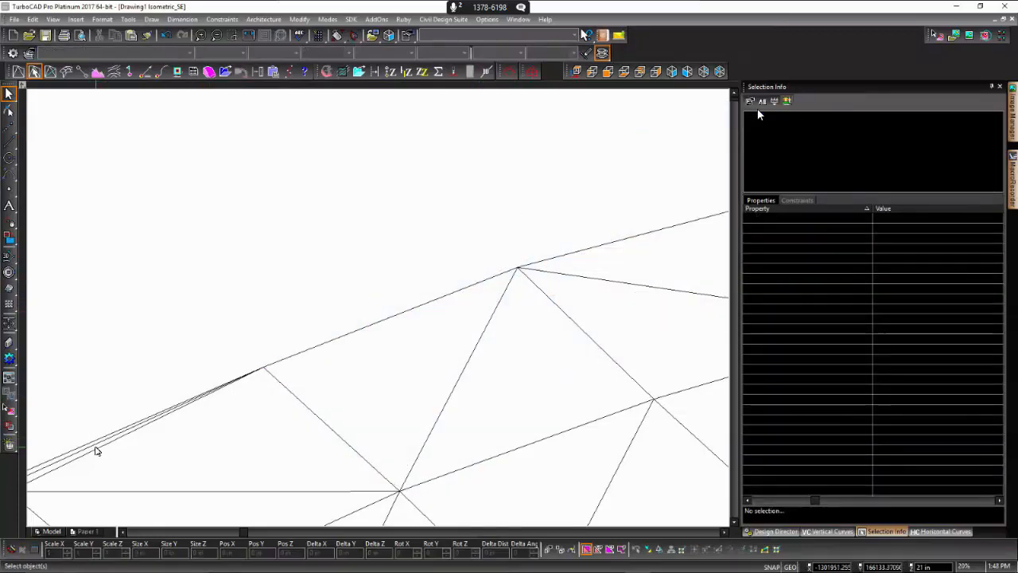
Step: Generate segment contours from datum 47 with major interval 10 and minor interval 5, using continuous red major and cyan minor lines
scroll(92, 445, "down", 3)
scroll(442, 292, "down", 5)
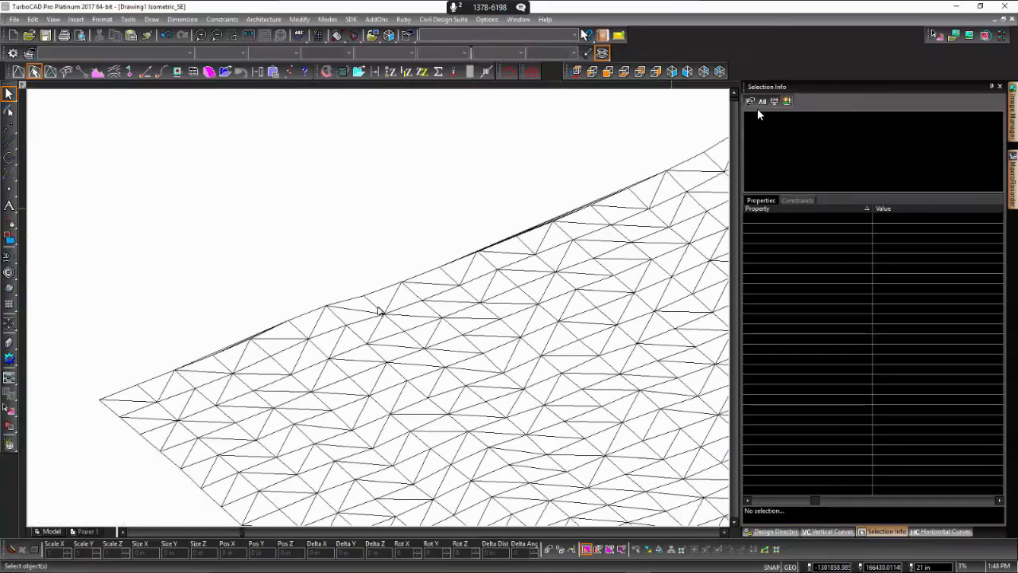
scroll(379, 310, "down", 3)
middle_click_drag(619, 324, 379, 310)
scroll(378, 310, "down", 5)
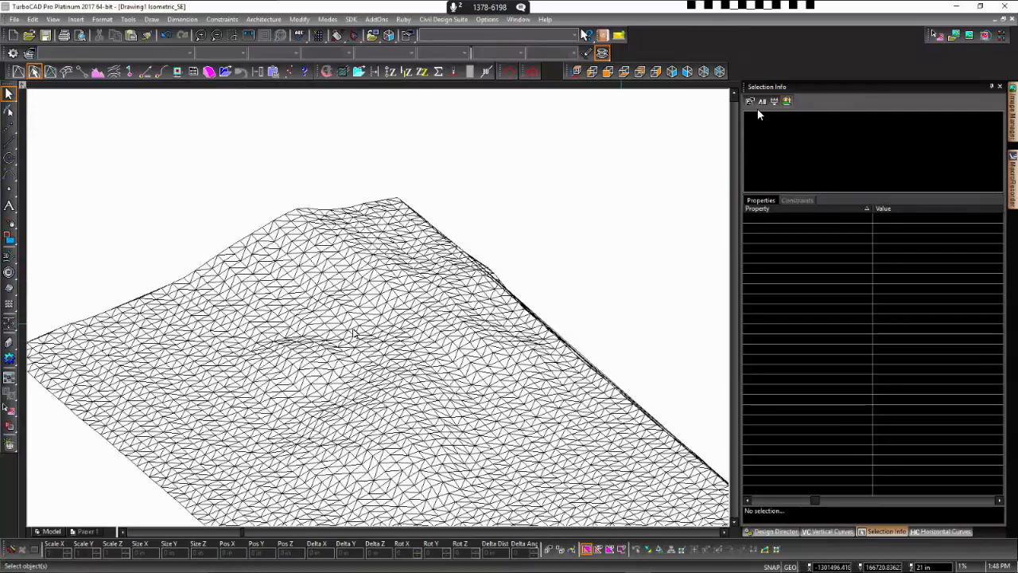
left_click(115, 72)
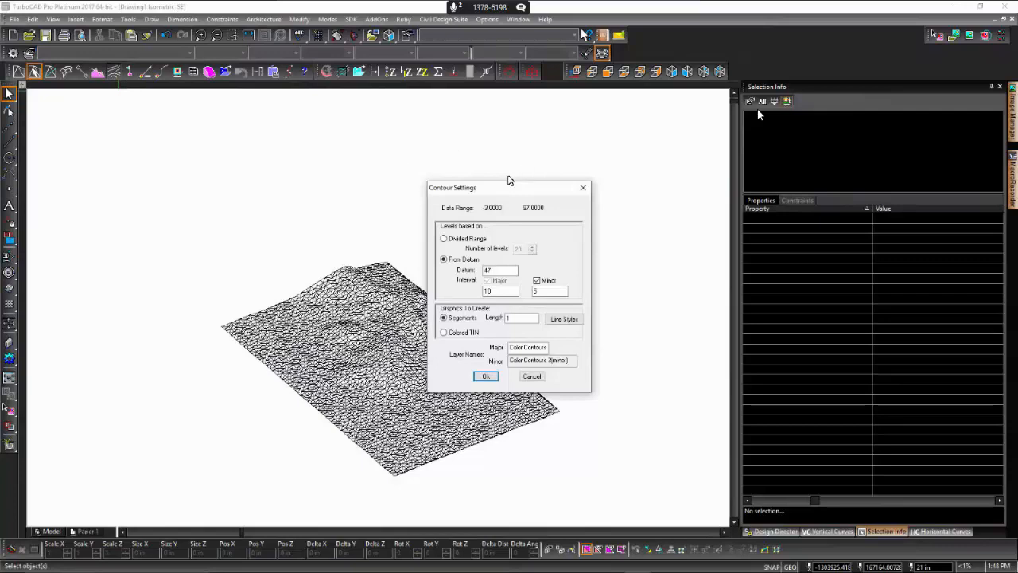
left_click_drag(511, 188, 431, 181)
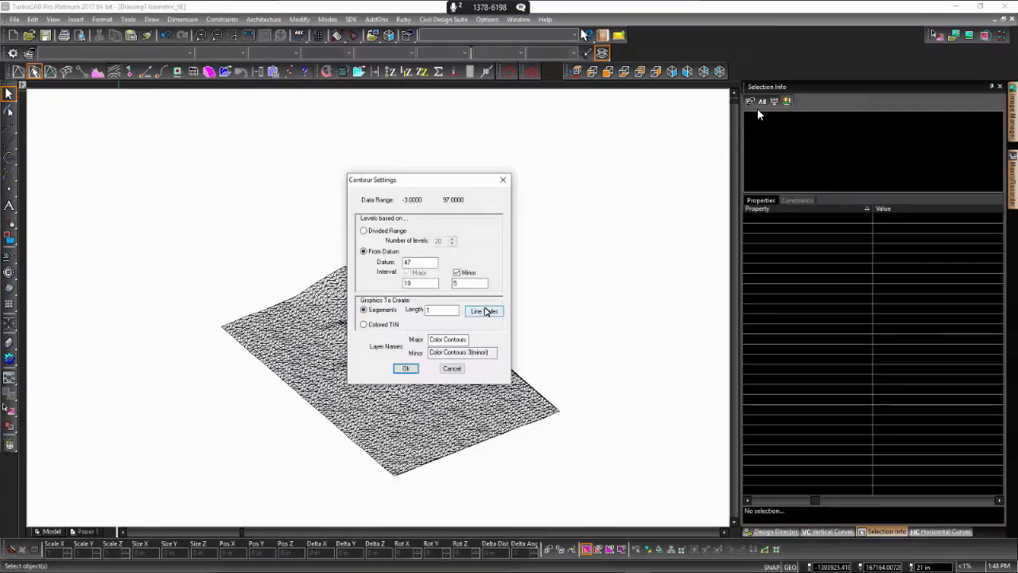
left_click(483, 313)
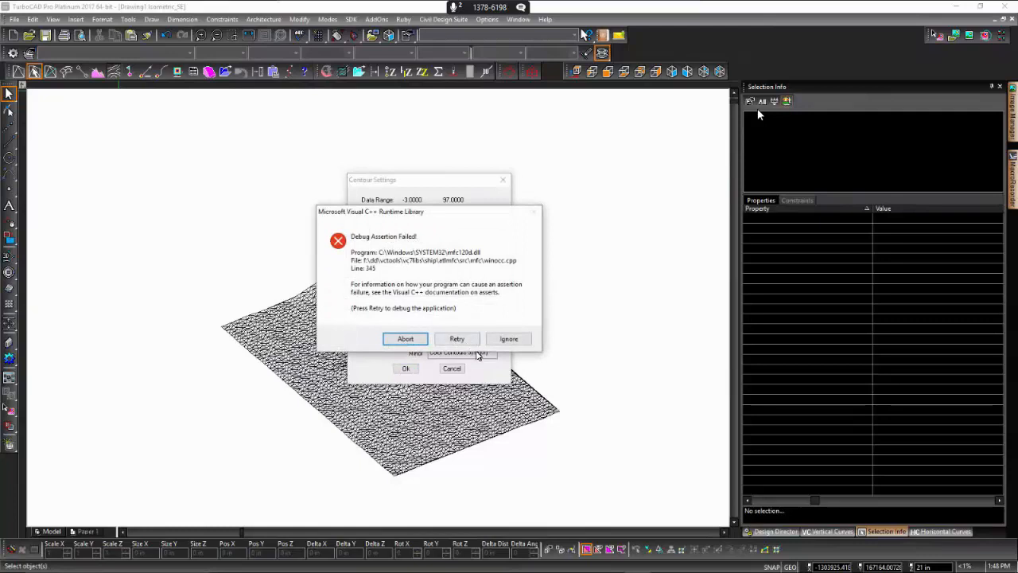
left_click(510, 339)
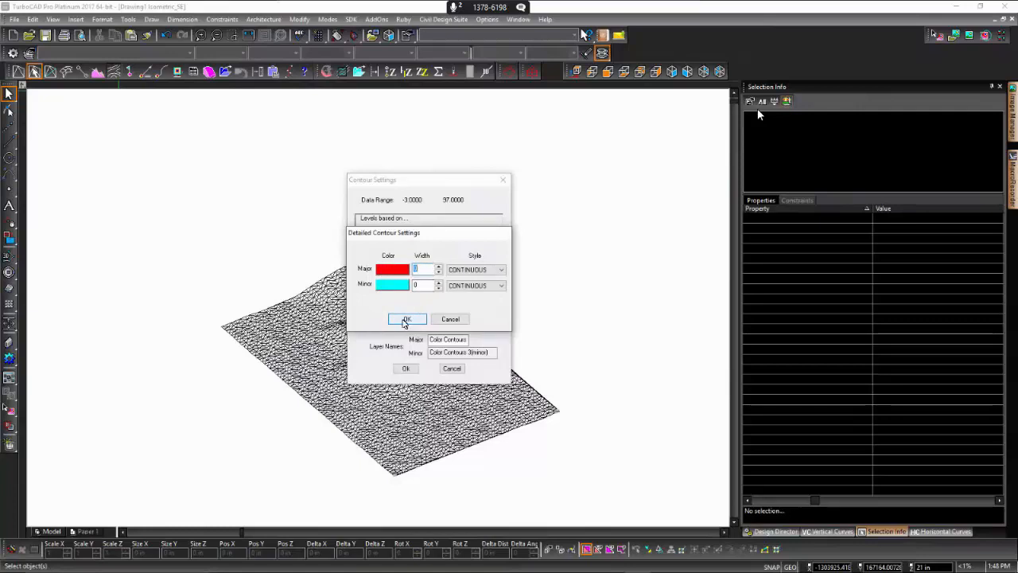
left_click(405, 320)
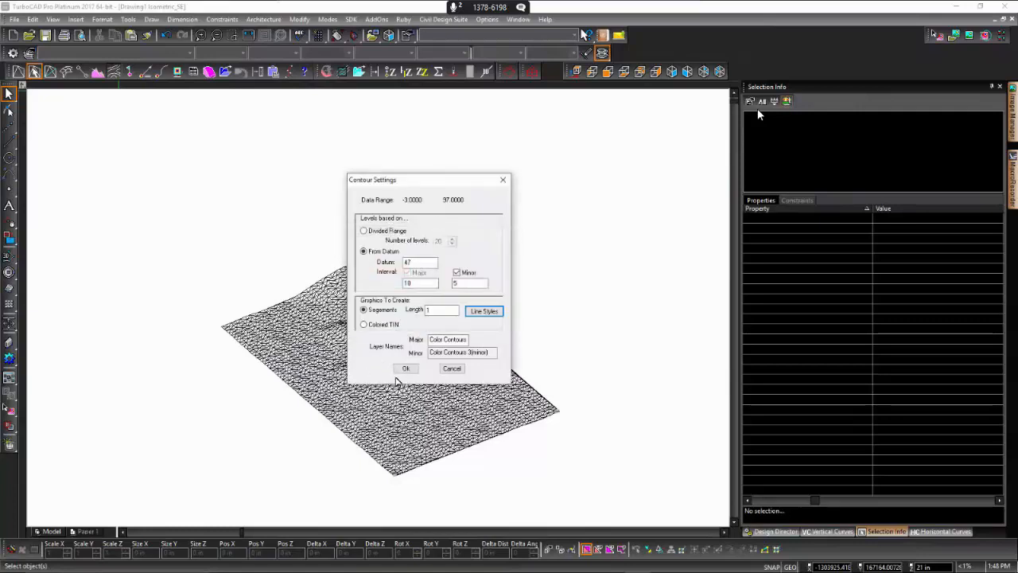
left_click(399, 368)
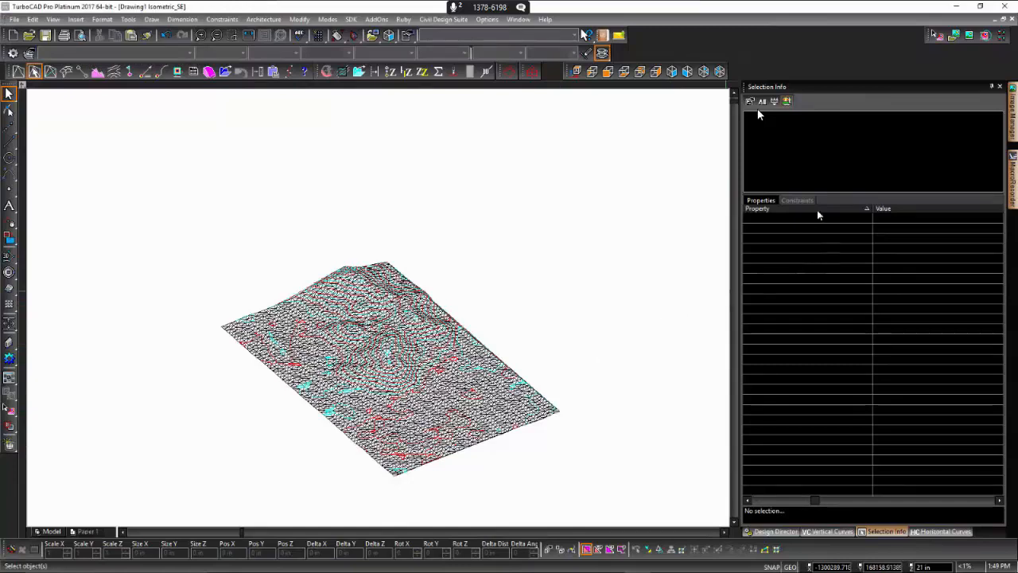
Step: Hide the Triangles layer to isolate the contour lines and view them up close
left_click(763, 531)
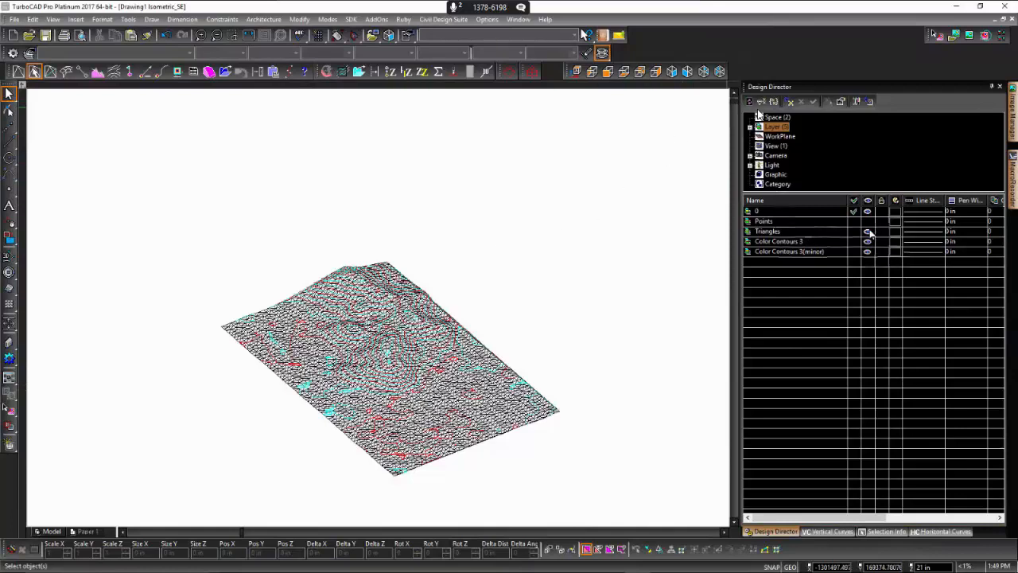
left_click(867, 231)
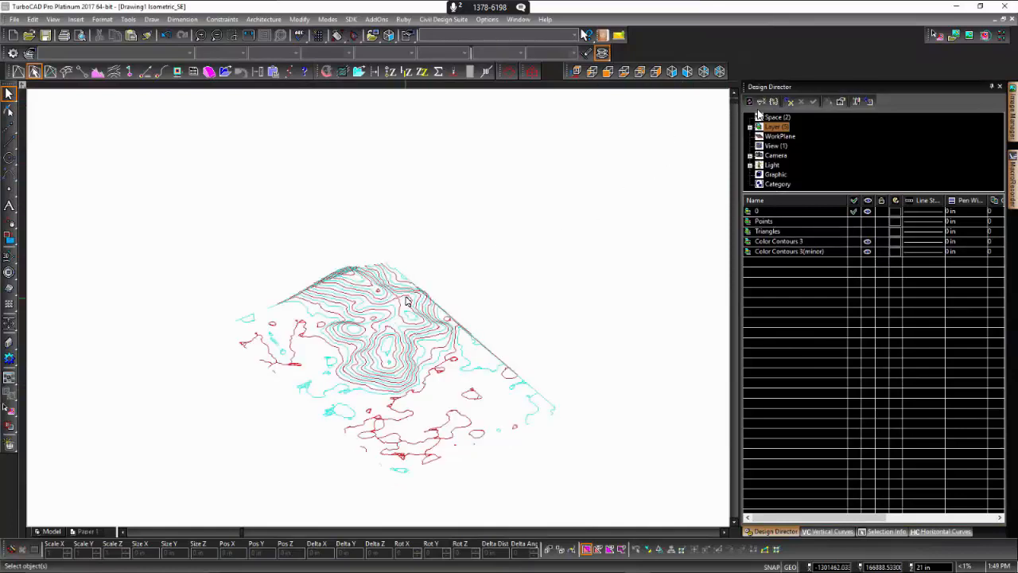
scroll(404, 300, "up", 5)
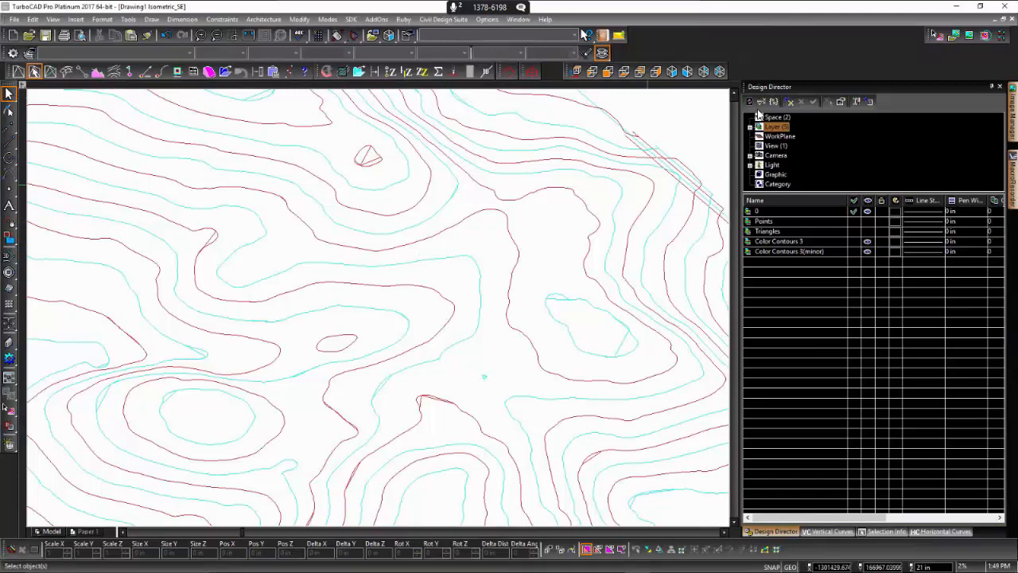
Step: Generate a Colored TIN from datum 47 with intervals 10 and 5 on the layer Color Contours 4
left_click(115, 72)
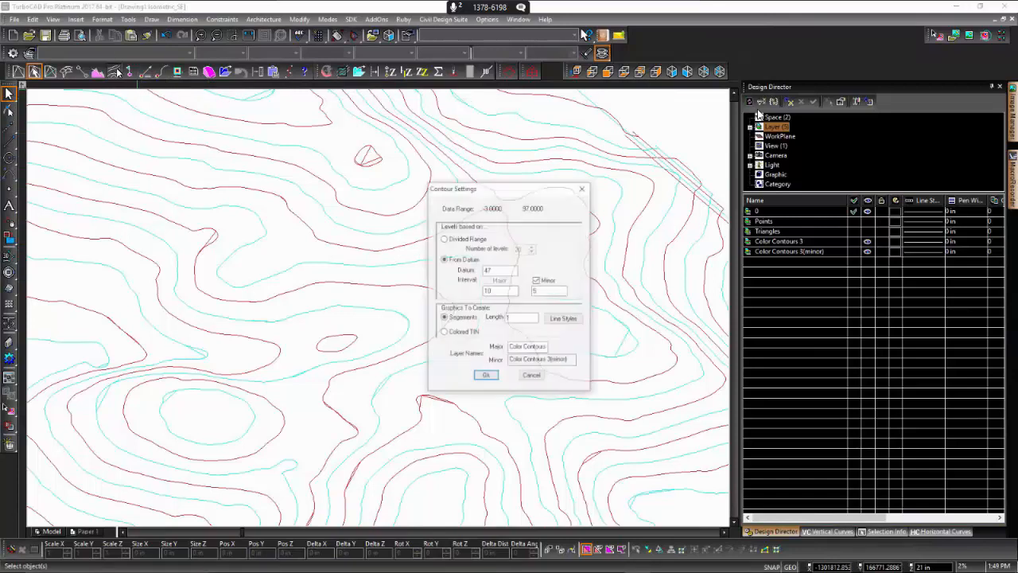
left_click(444, 332)
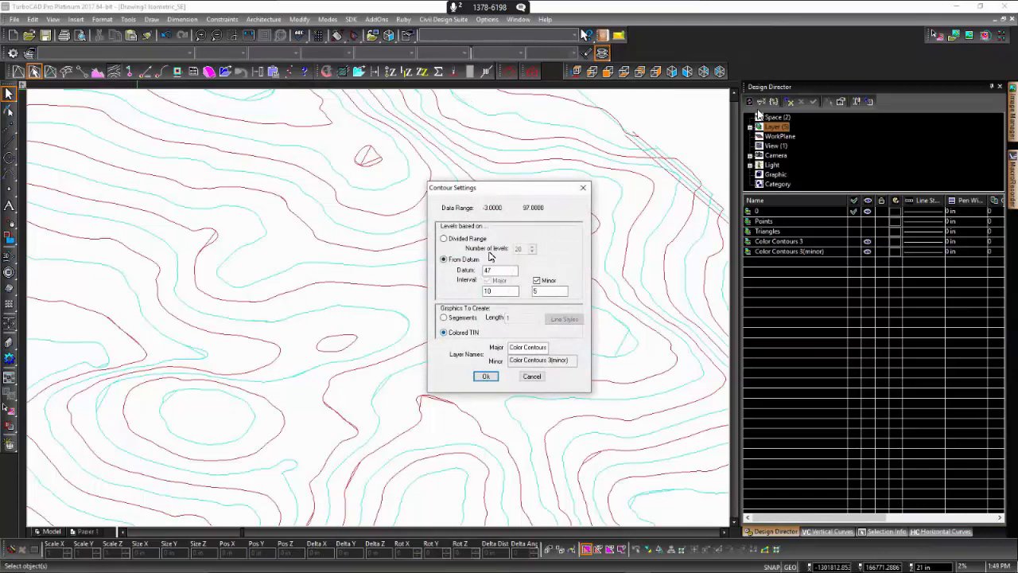
left_click_drag(539, 192, 513, 167)
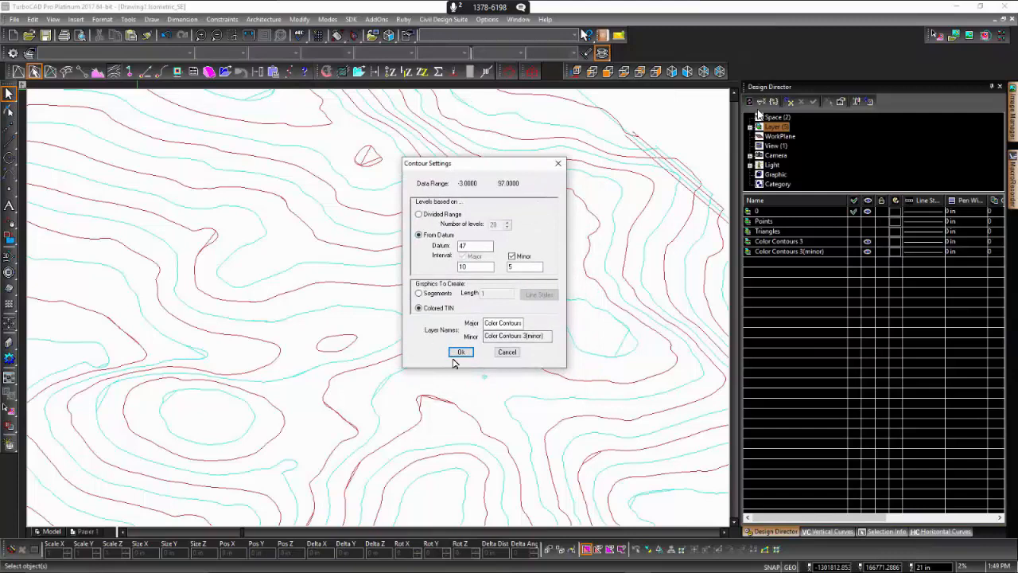
left_click(506, 322)
key("BackSpace")
type("4")
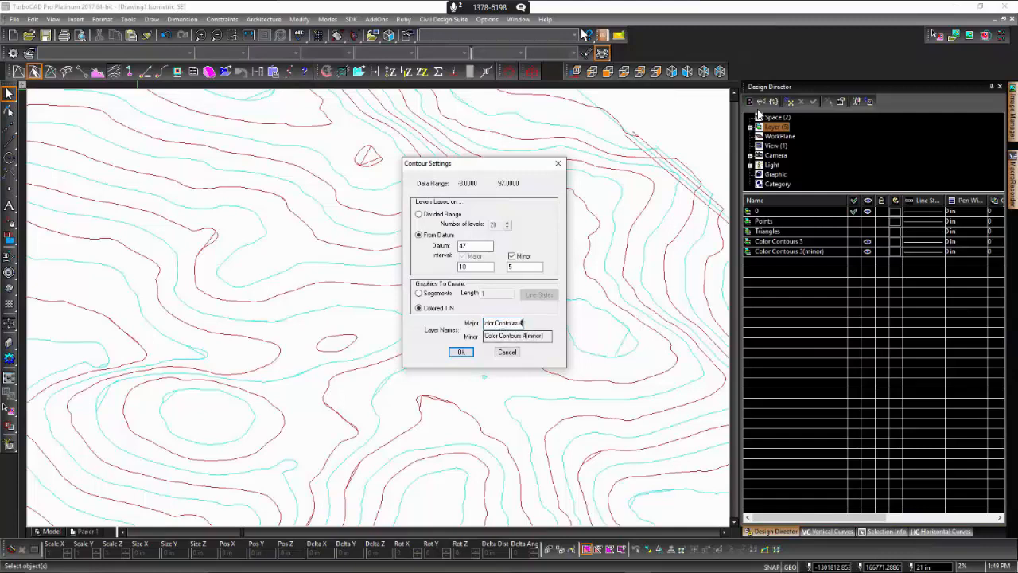
left_click(461, 351)
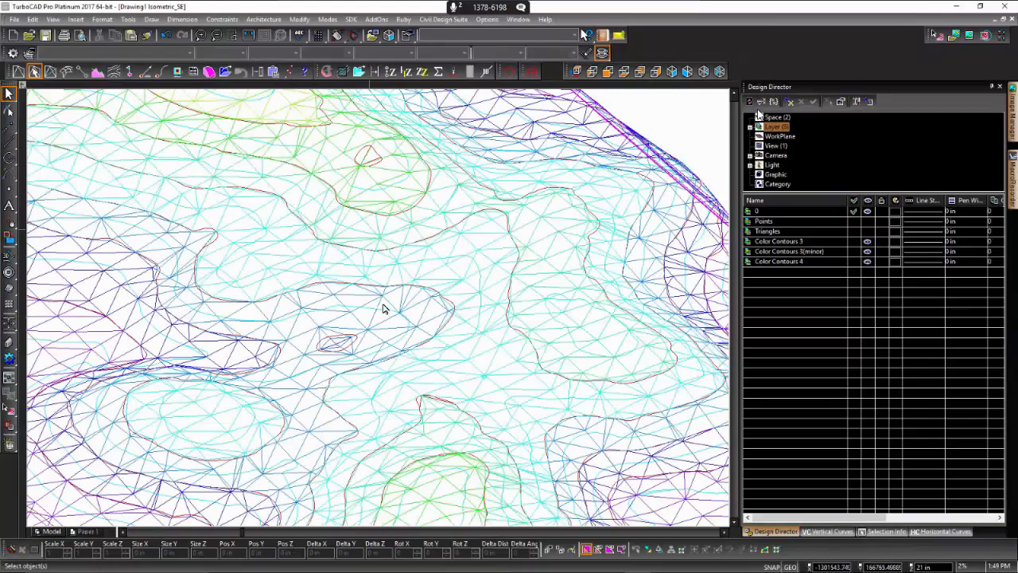
Step: Examine the colored TIN around the hilltop boundary for stray triangles, including from the NE isometric view
scroll(382, 306, "down", 3)
scroll(352, 391, "down", 3)
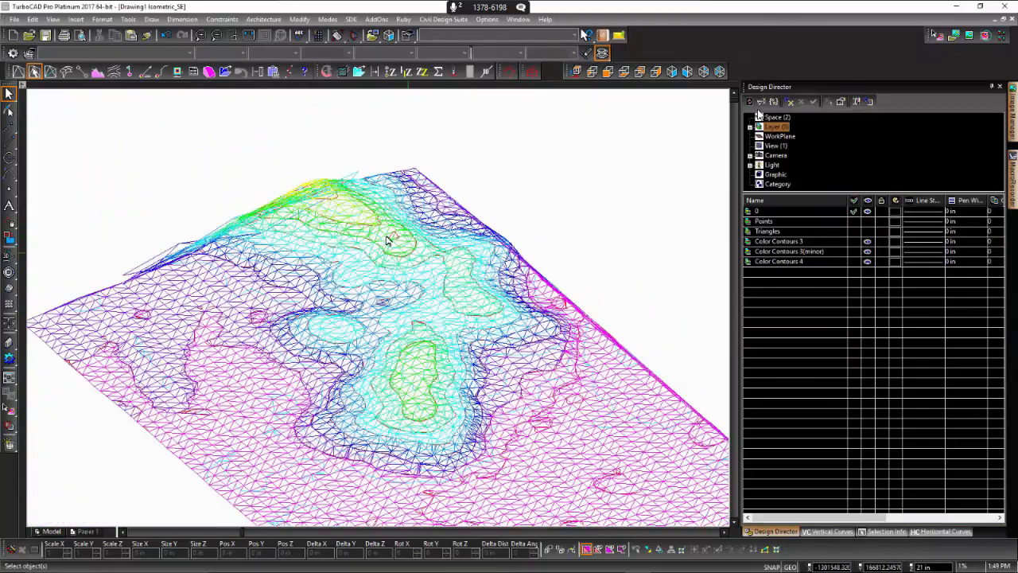
scroll(361, 298, "down", 1)
scroll(369, 295, "up", 5)
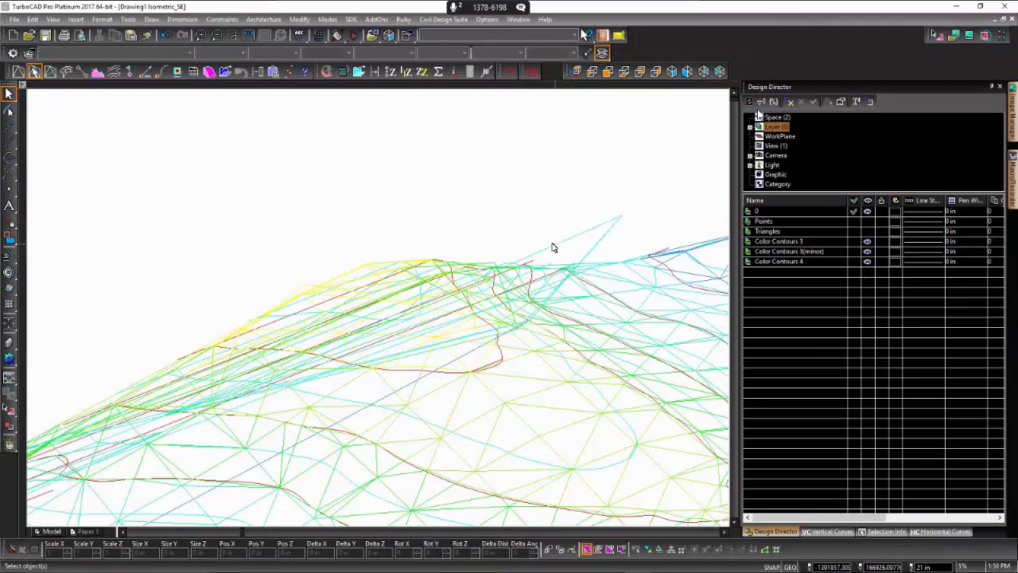
left_click(689, 72)
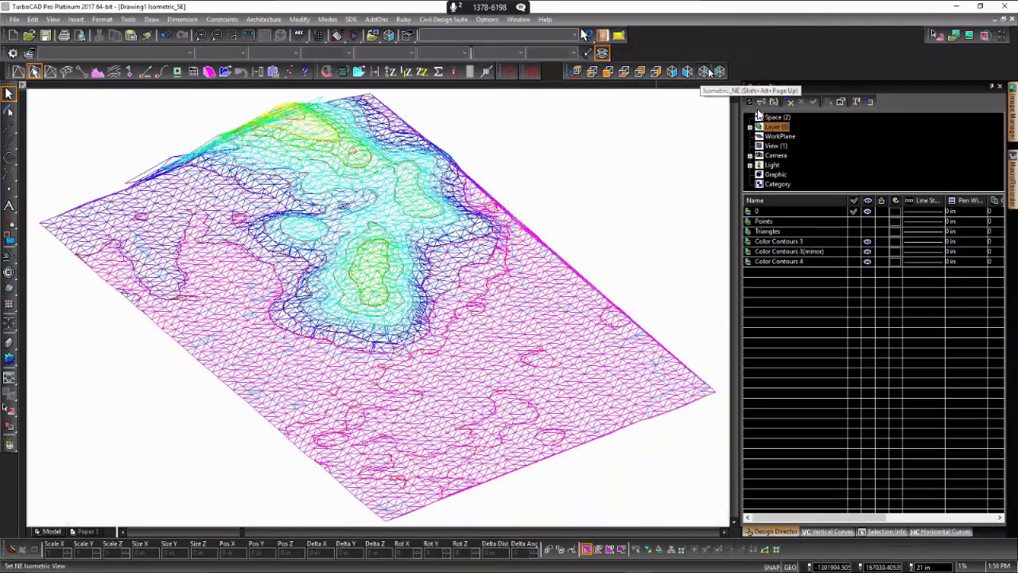
left_click(704, 73)
scroll(670, 231, "down", 1)
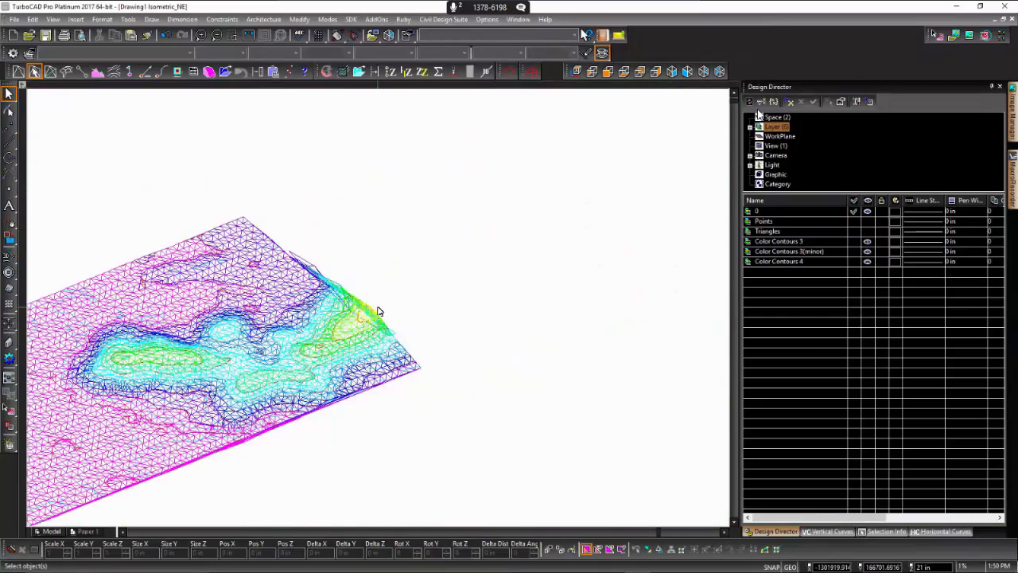
scroll(376, 309, "up", 6)
scroll(378, 311, "up", 3)
scroll(399, 368, "down", 2)
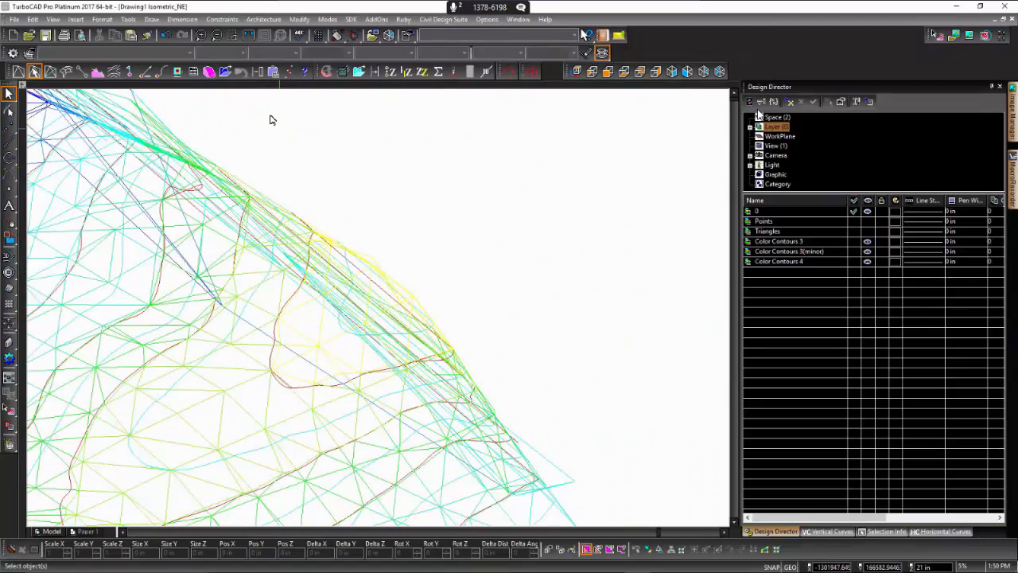
scroll(379, 311, "down", 2)
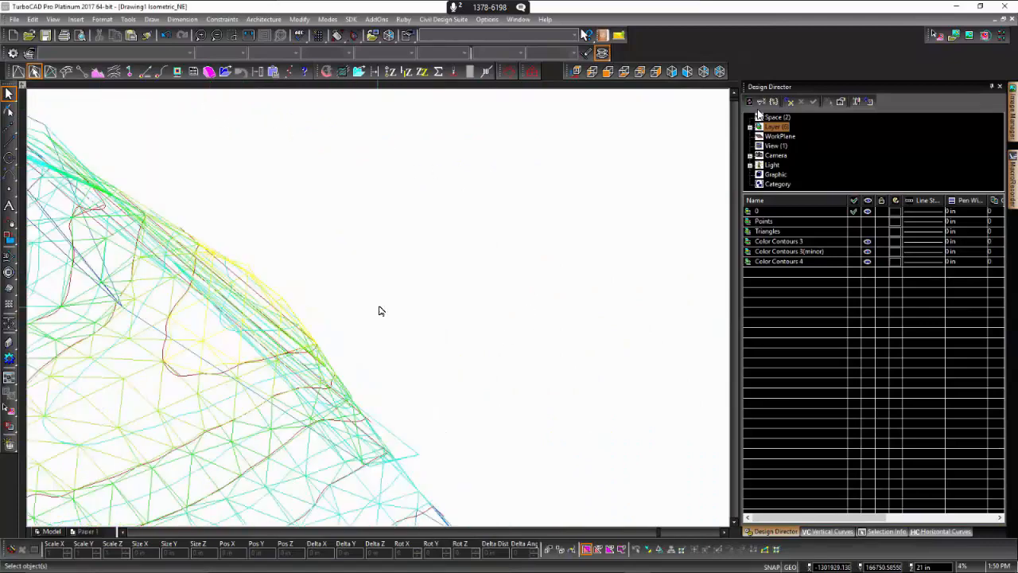
scroll(193, 338, "down", 1)
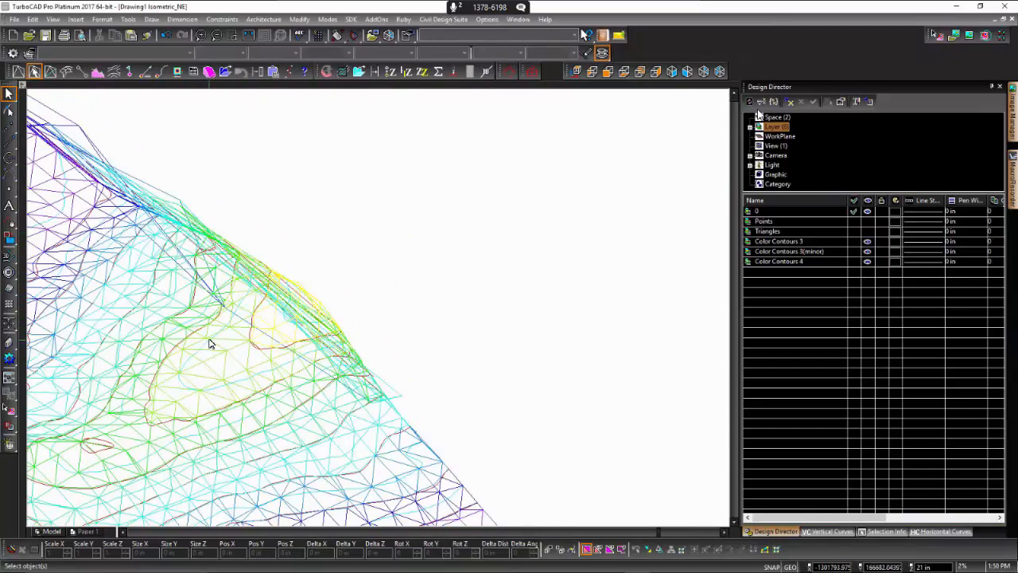
Step: Hide the Color Contours 3 and Color Contours 3(minor) layers to isolate the colored TIN
key("ctrl+Home")
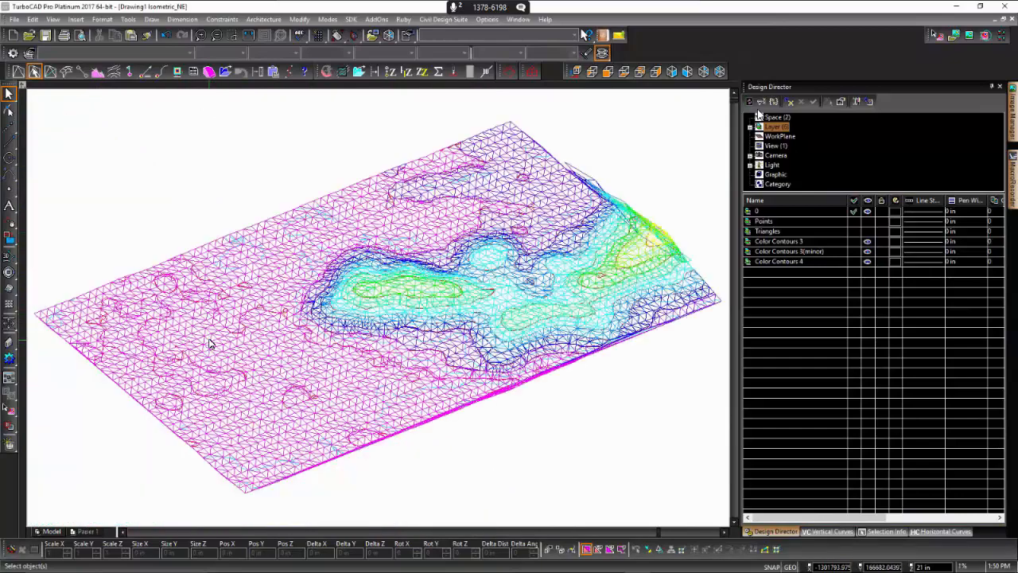
left_click(868, 251)
left_click(867, 242)
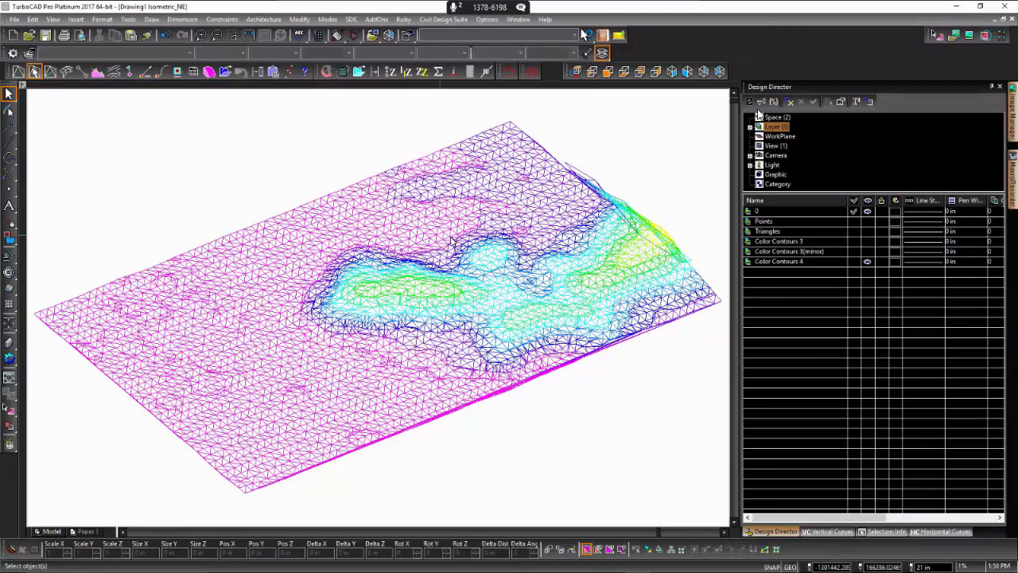
Step: Render the colored TIN in quality mode with default light sources and inspect the shaded surface
left_click(602, 54)
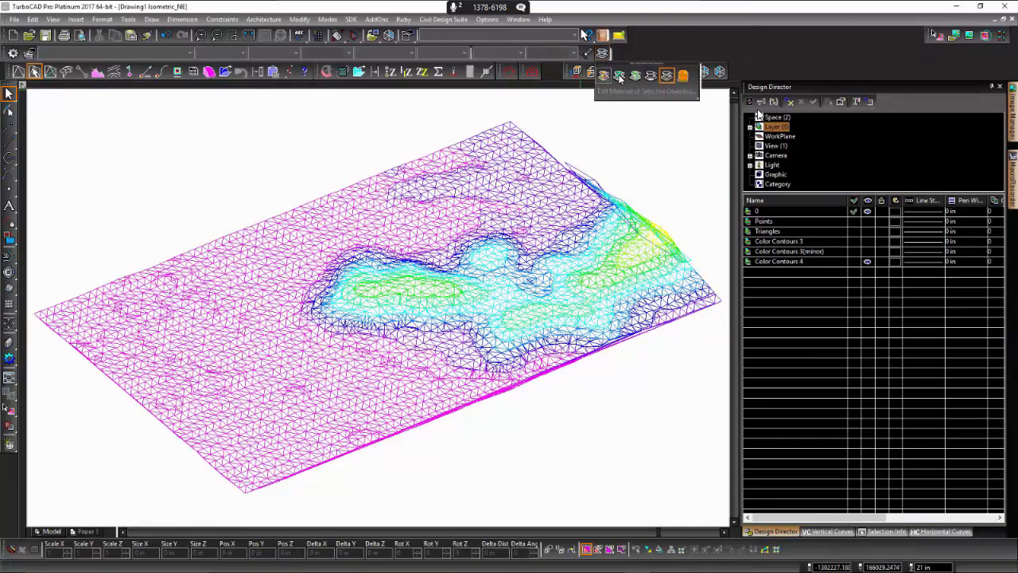
left_click(606, 76)
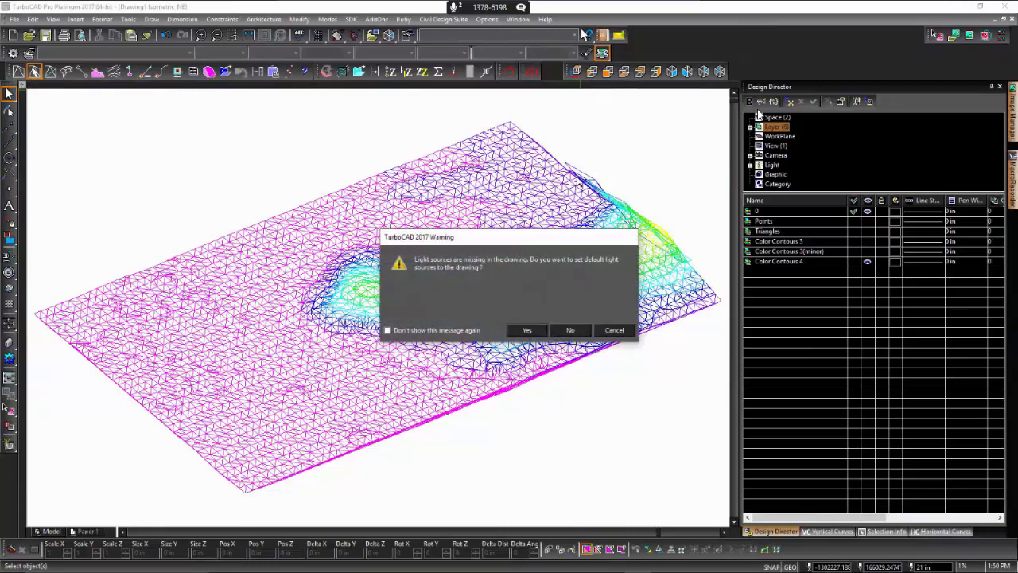
left_click(526, 329)
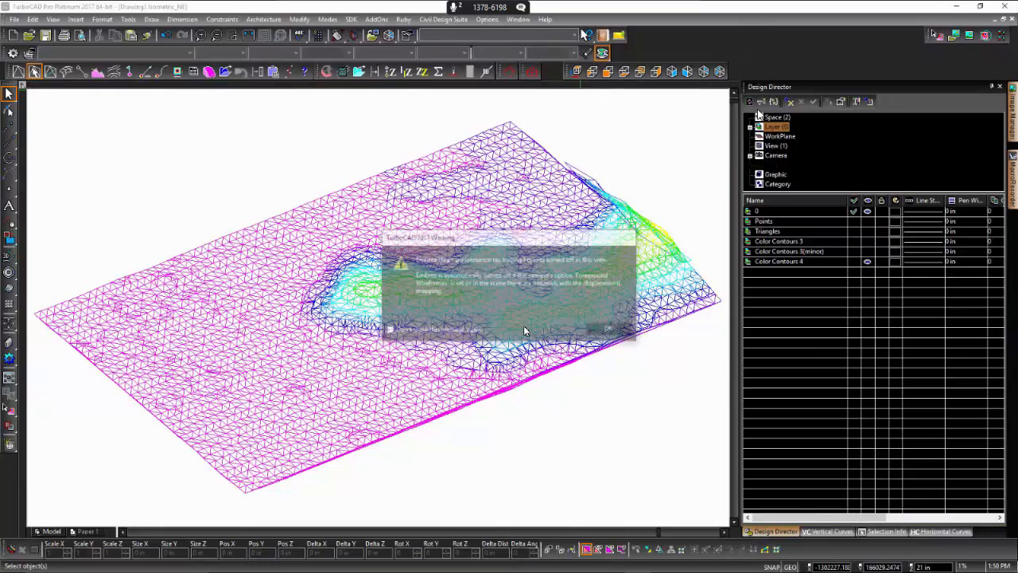
left_click(610, 329)
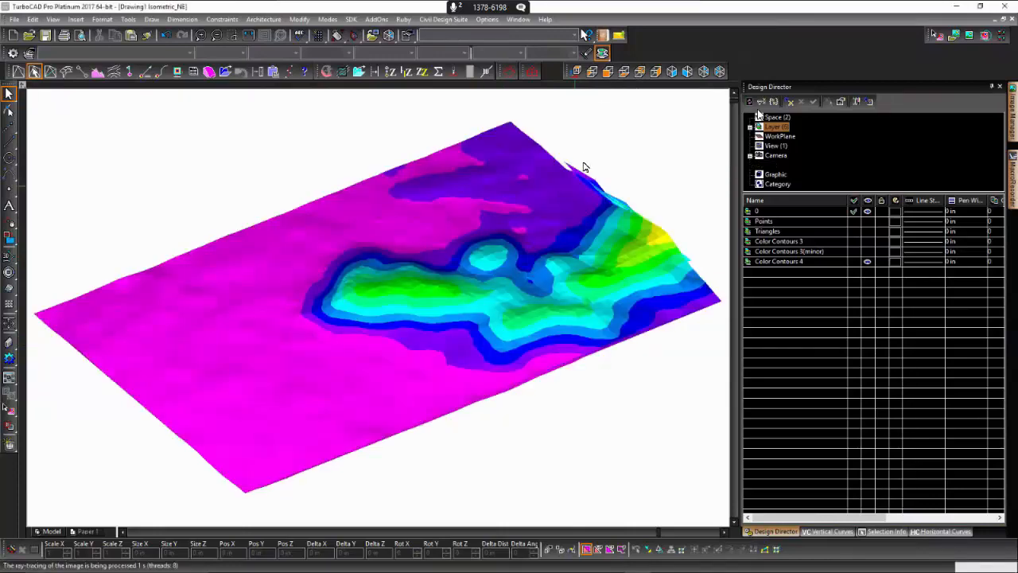
left_click(266, 294)
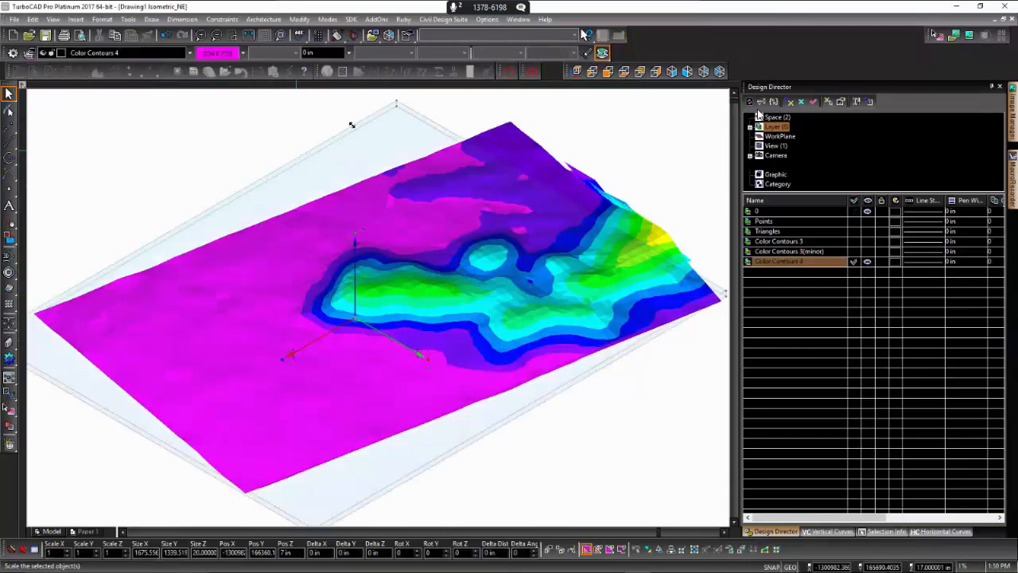
left_click(639, 154)
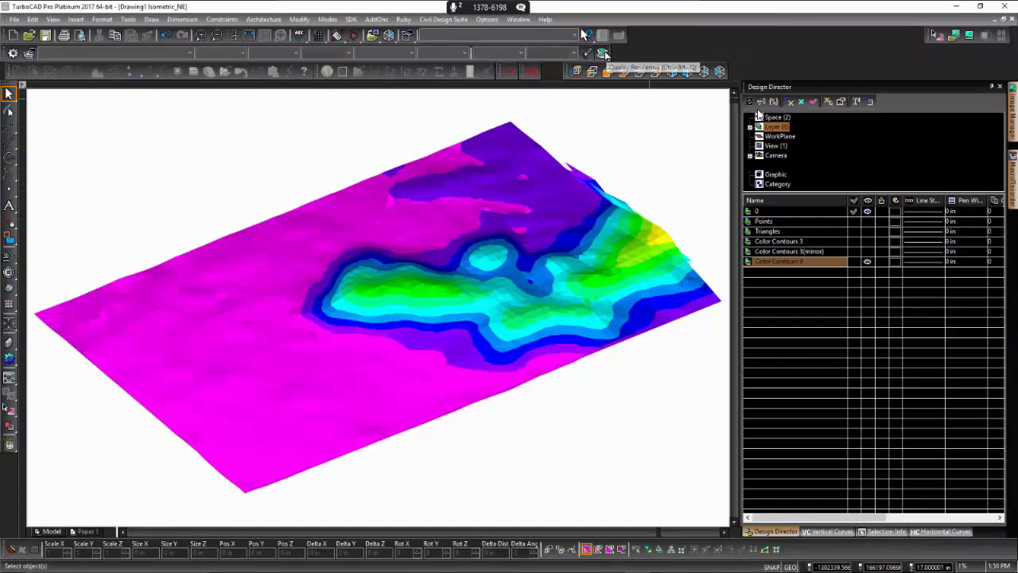
Step: Return to wireframe, hide the Color Contours 4 layer and show the Triangles layer in plan view
left_click(603, 54)
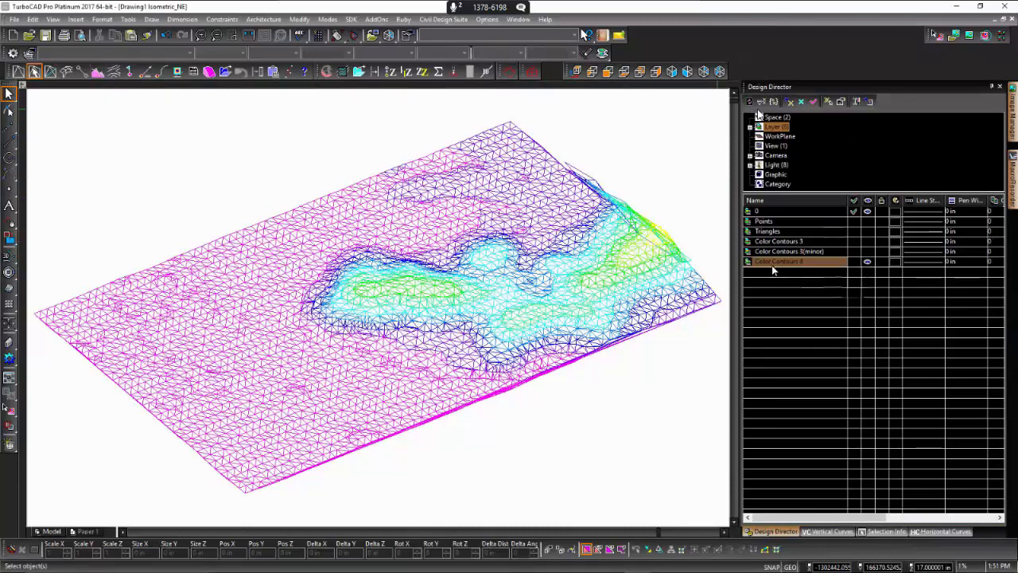
left_click(867, 261)
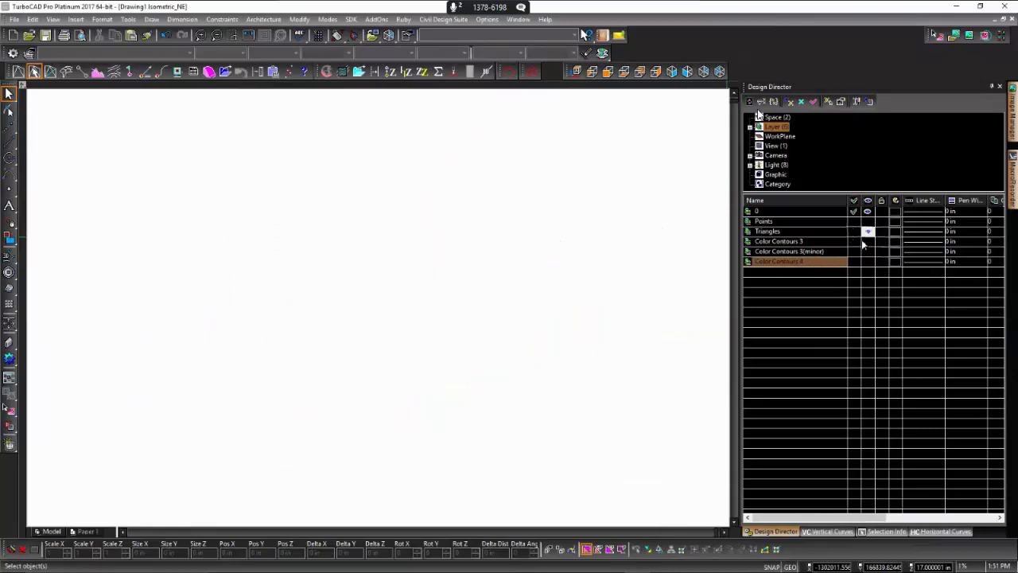
left_click(867, 230)
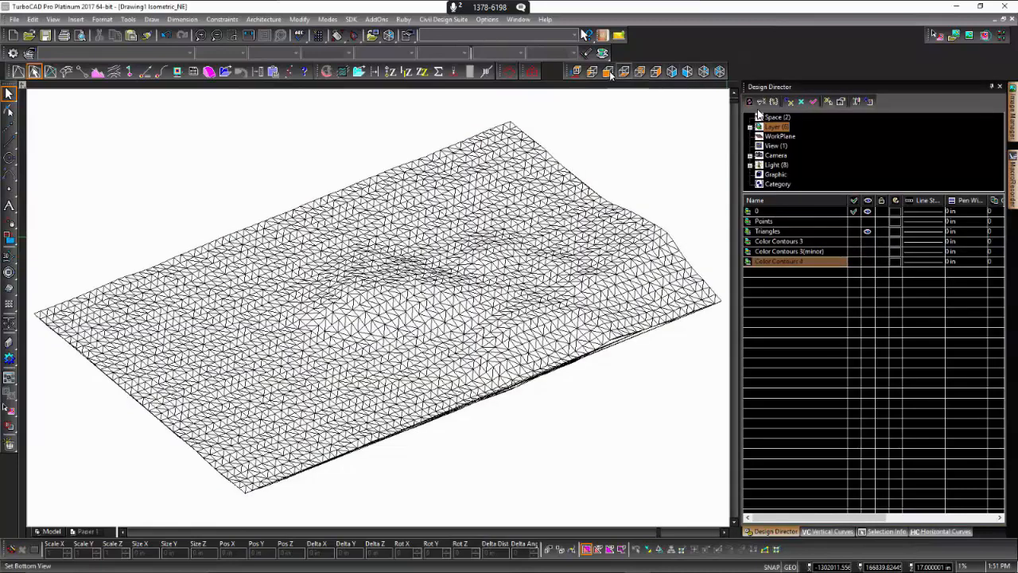
left_click(578, 72)
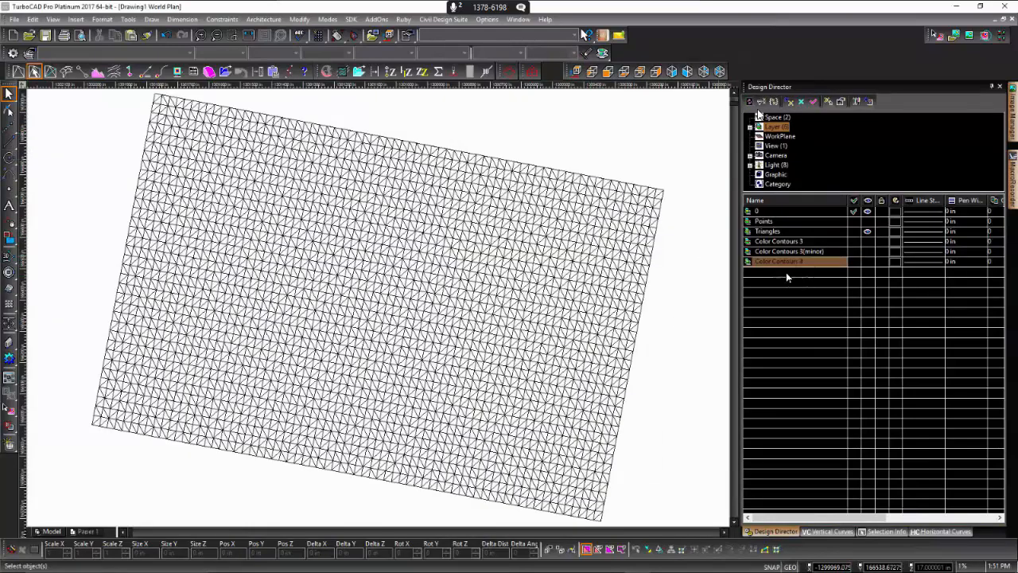
Step: Create a new layer named Lines
right_click(785, 277)
left_click(843, 308)
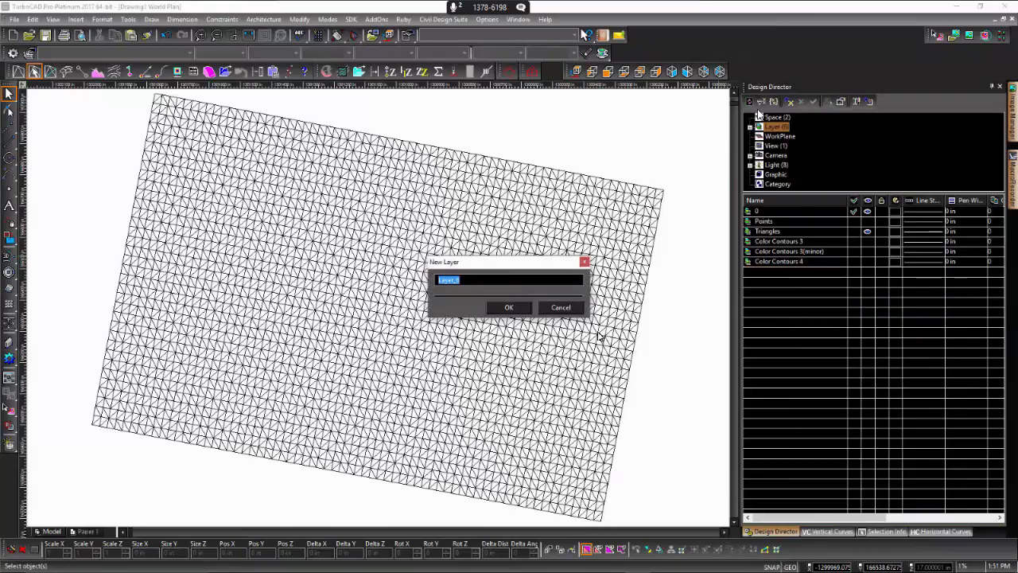
type("C")
key("Return")
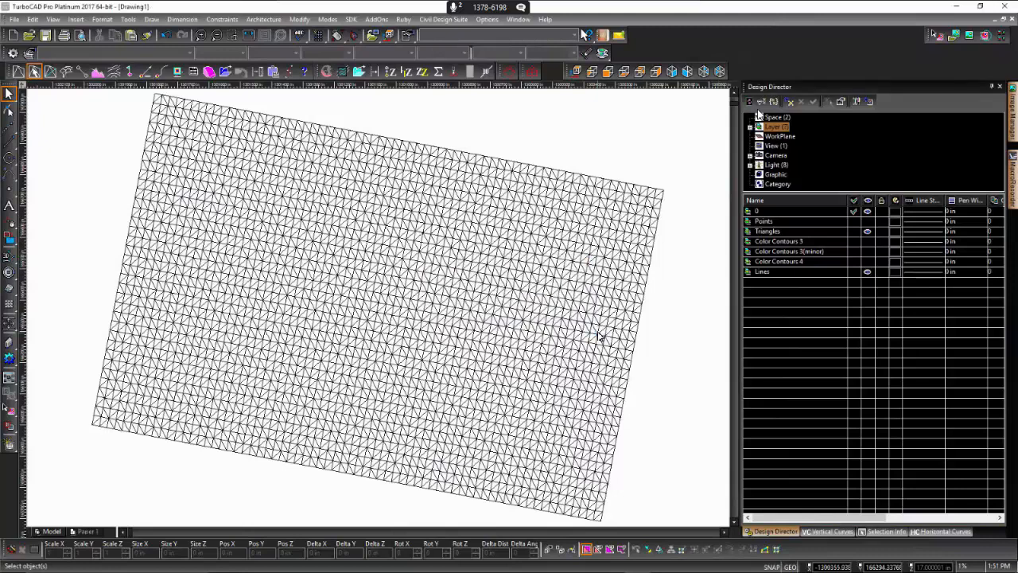
left_click(854, 271)
Step: Draw a diagonal line across the triangulated surface, spanning about 397 in horizontally and 389 in vertically
left_click(9, 142)
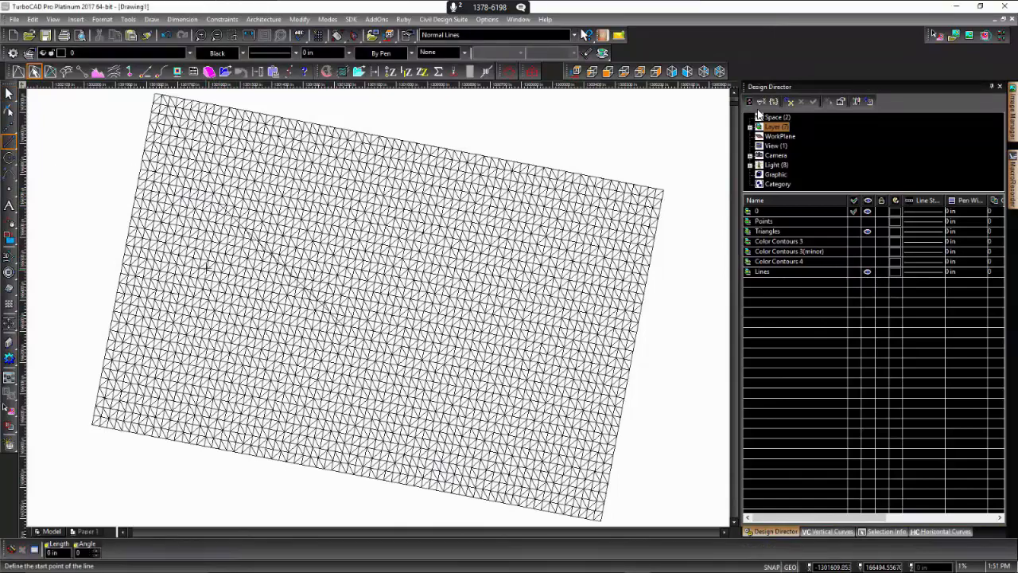
scroll(375, 309, "up", 3)
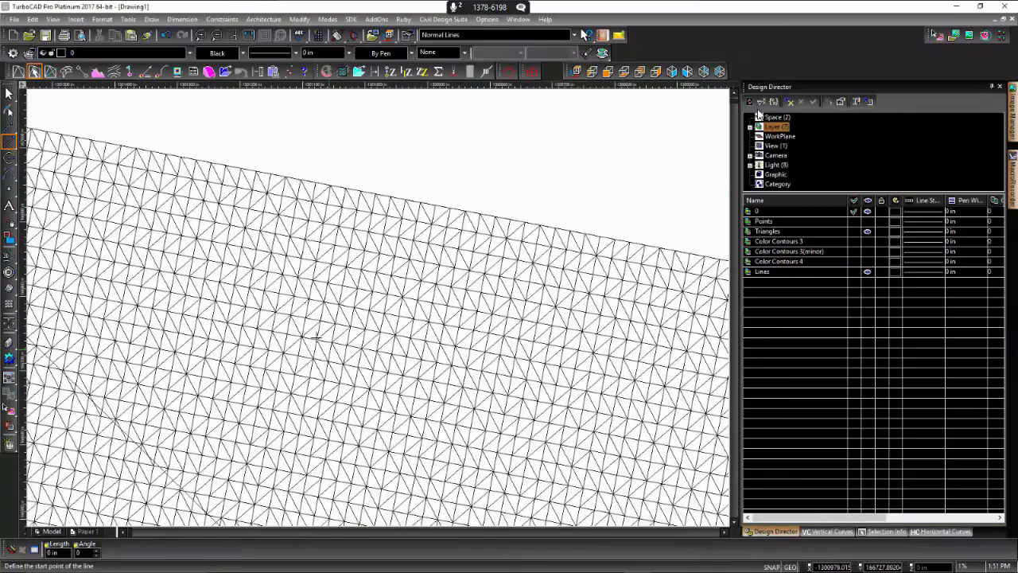
scroll(316, 338, "down", 4)
scroll(379, 306, "up", 3)
left_click(9, 93)
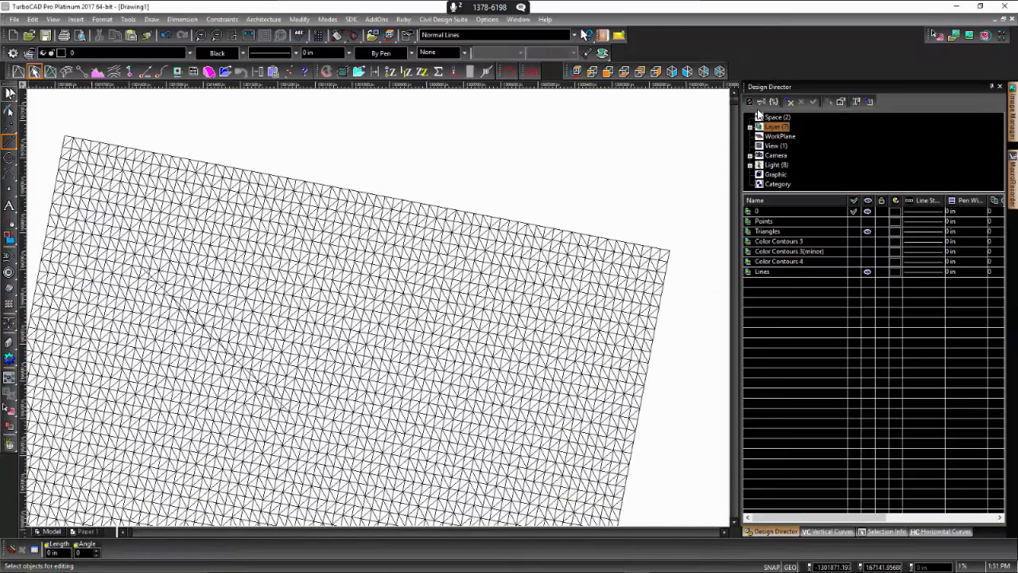
left_click(8, 94)
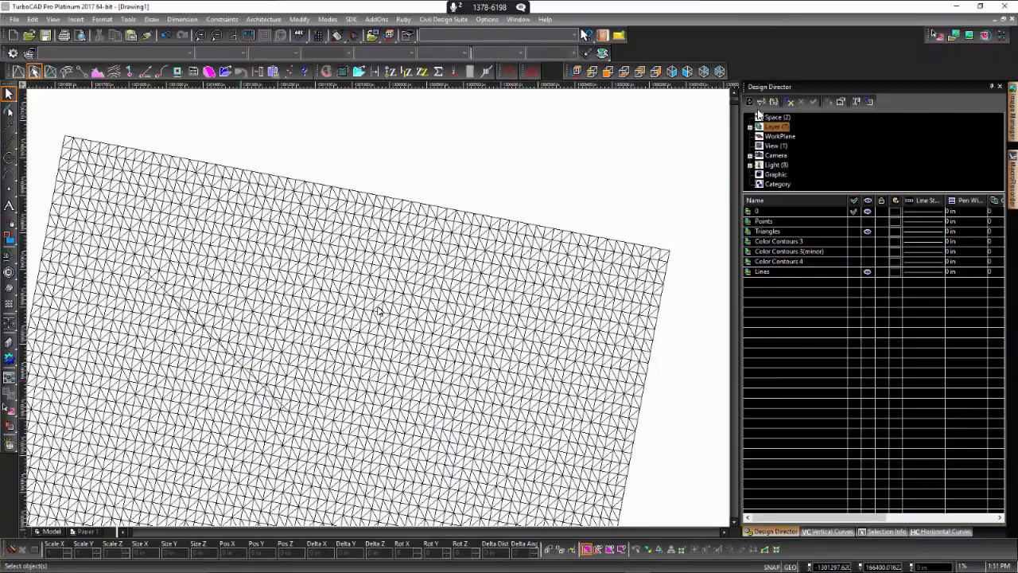
Step: Create a cross section along the diagonal line with geometry and plan view on the Cross Section layer, and hide the Triangles layer
scroll(402, 310, "up", 3)
left_click(427, 329)
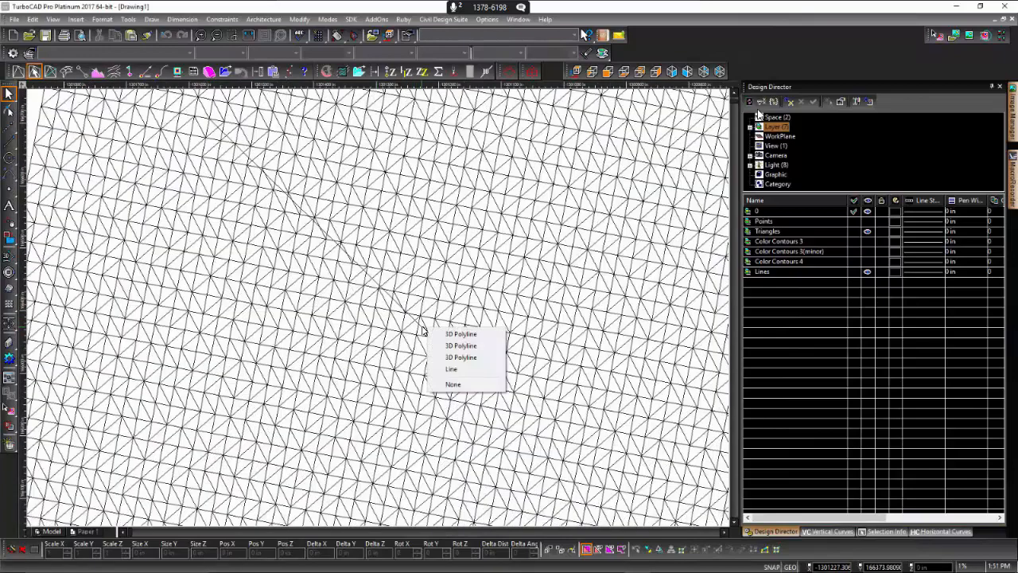
left_click(455, 369)
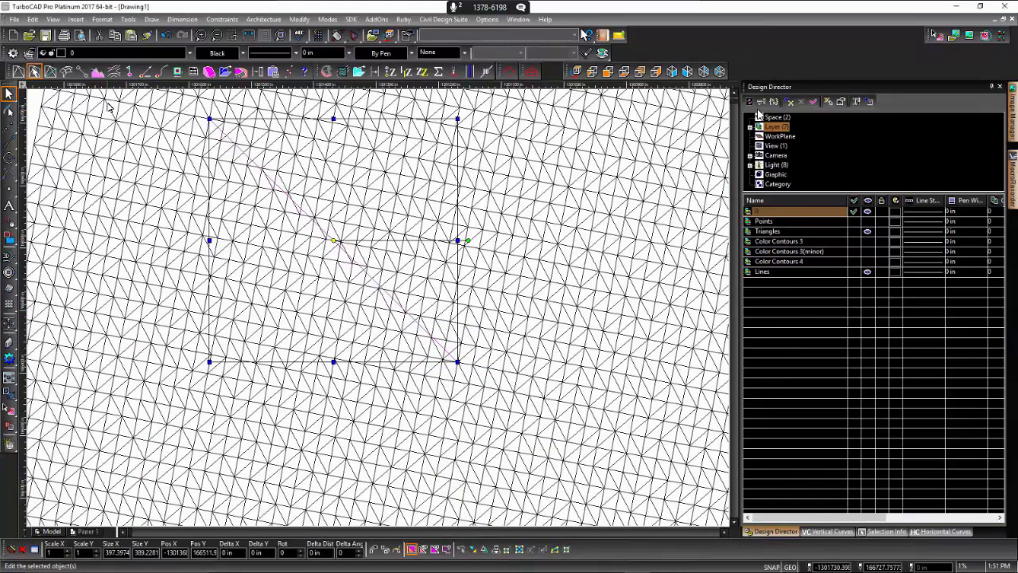
left_click(82, 73)
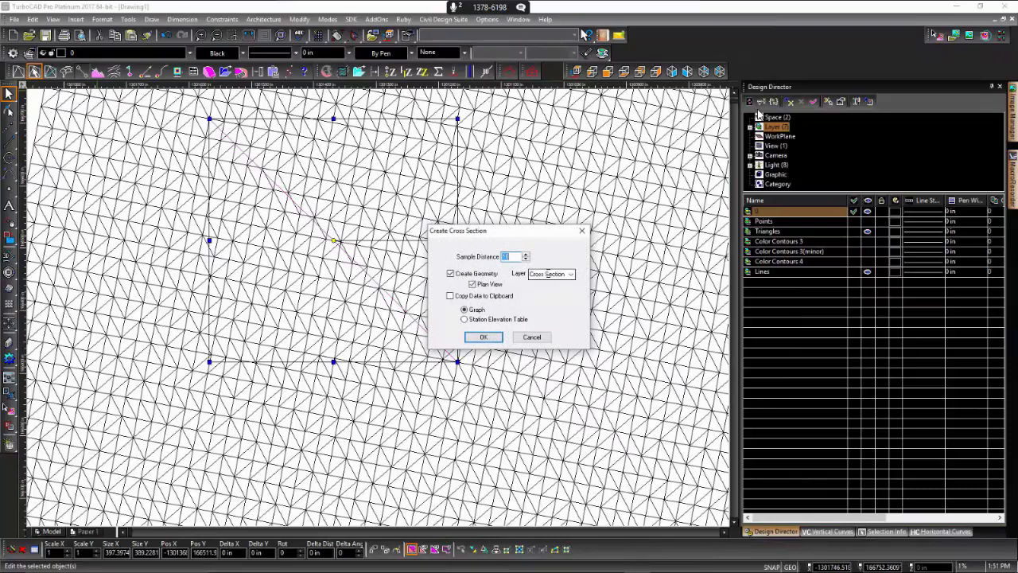
left_click(481, 338)
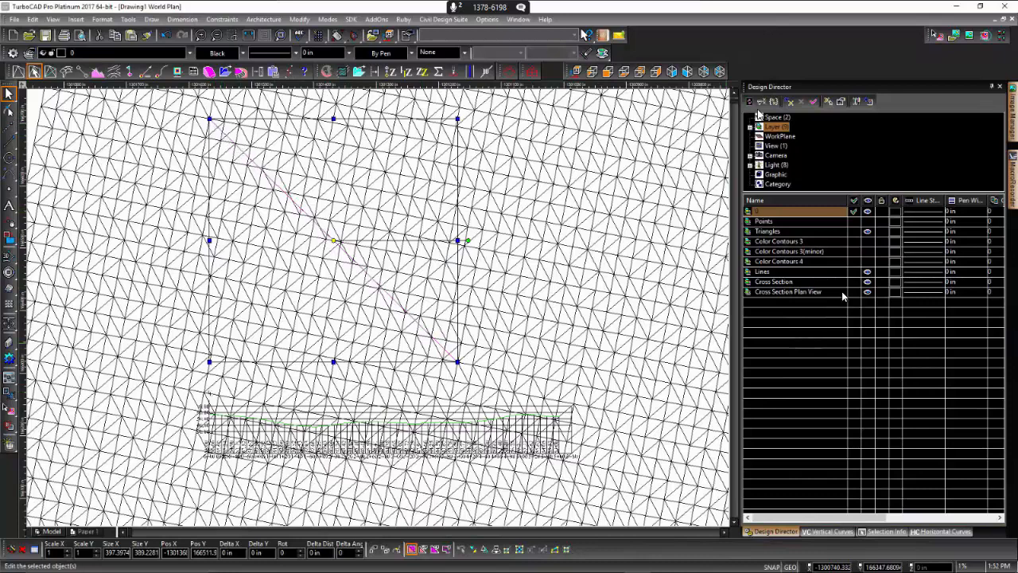
left_click(867, 232)
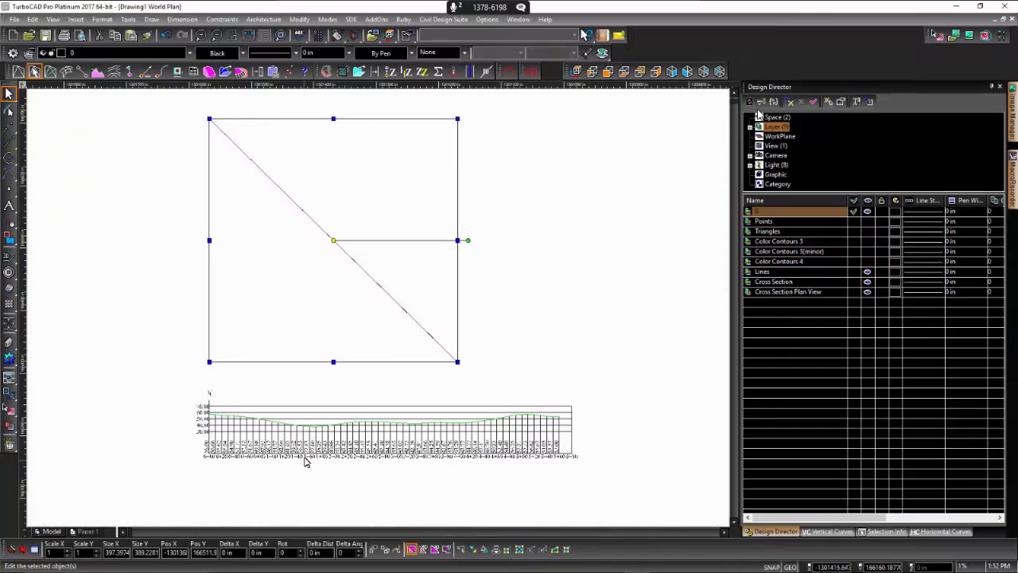
Step: Examine the cross-section graph along its full length, including the surface profile, elevations and station labels
scroll(307, 459, "up", 5)
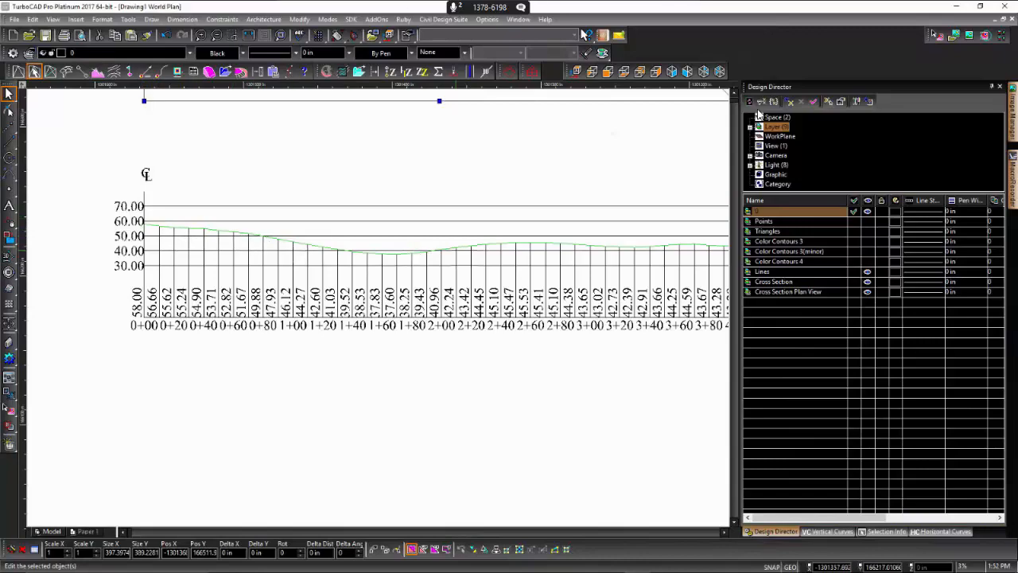
scroll(695, 266, "down", 1)
middle_click_drag(695, 266, 370, 310)
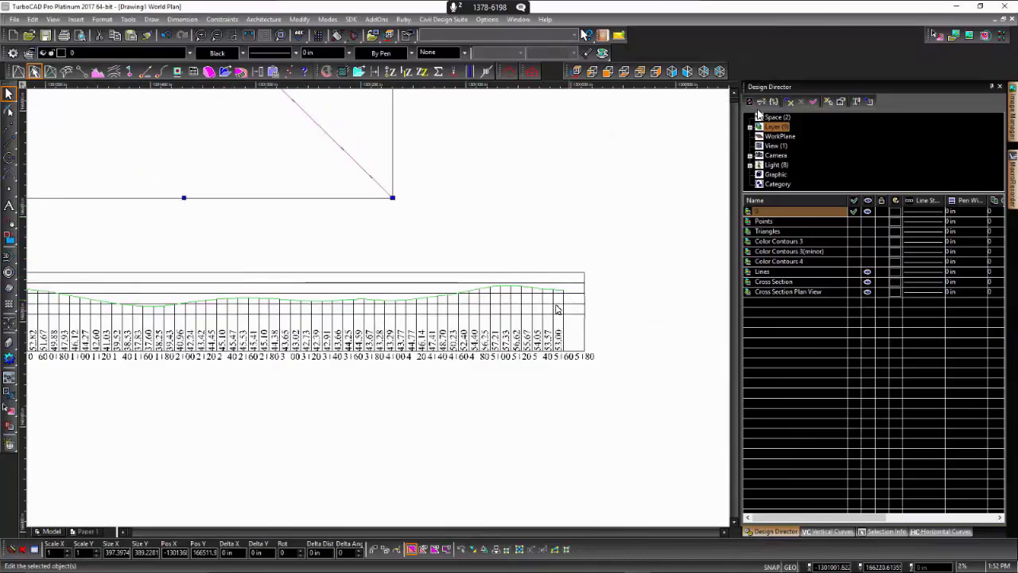
middle_click_drag(535, 309, 379, 310)
scroll(379, 311, "up", 3)
middle_click_drag(103, 311, 379, 311)
scroll(380, 311, "down", 4)
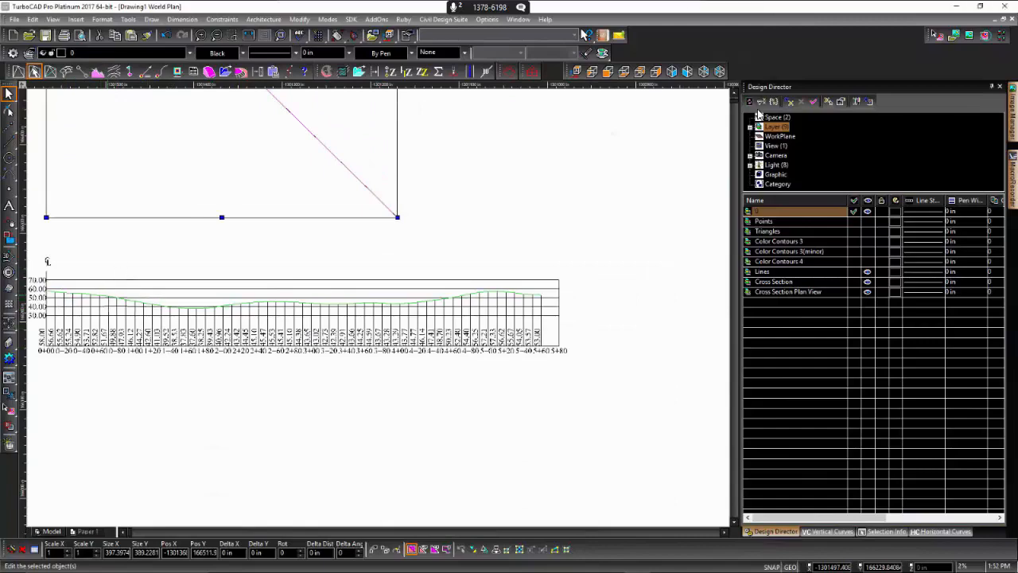
middle_click_drag(123, 296, 381, 314)
scroll(381, 314, "up", 1)
scroll(380, 312, "down", 2)
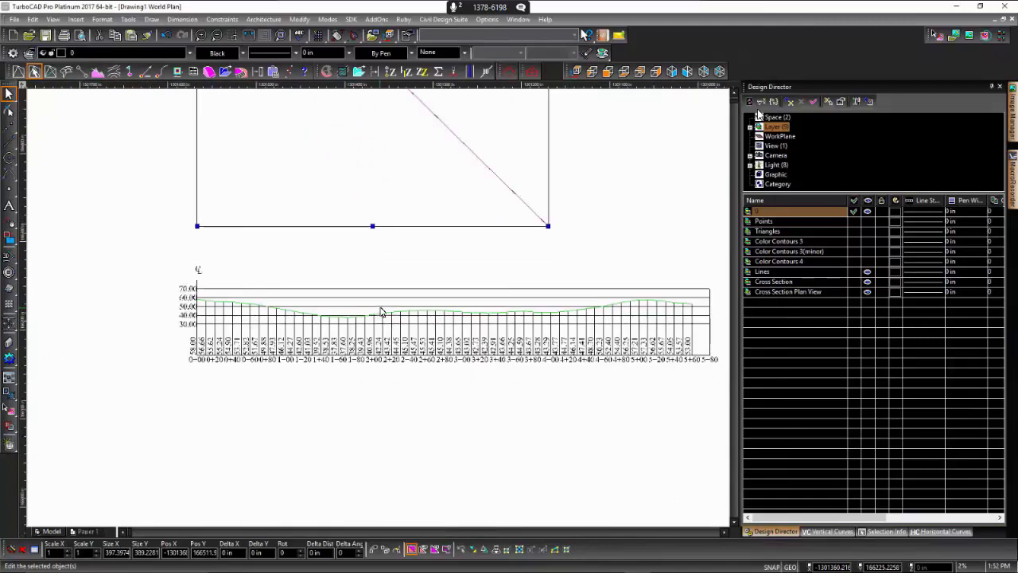
scroll(379, 311, "up", 5)
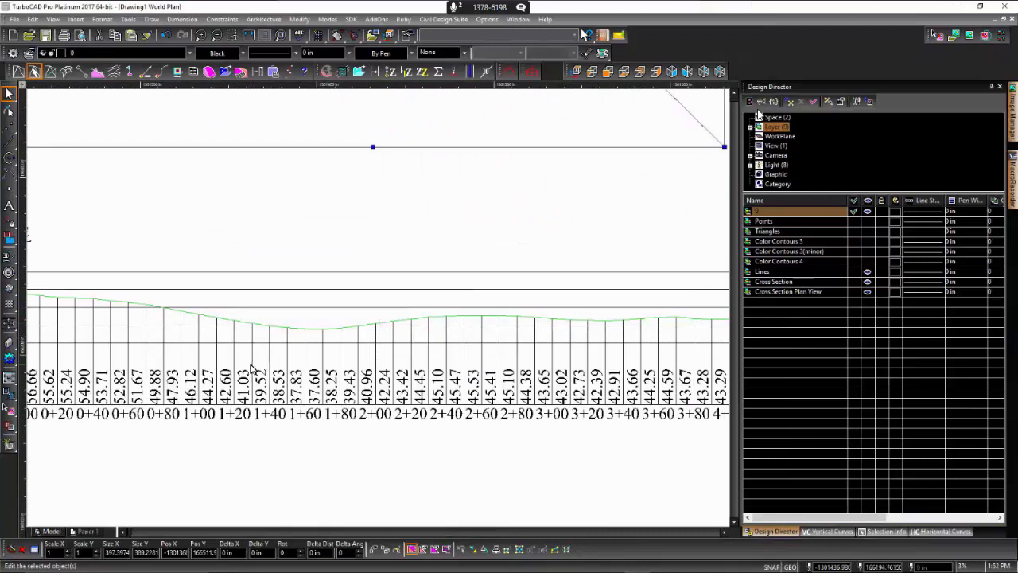
Step: In the cross-section graph's properties, set the text height to 15 and the surface color to bright green
left_click(383, 325)
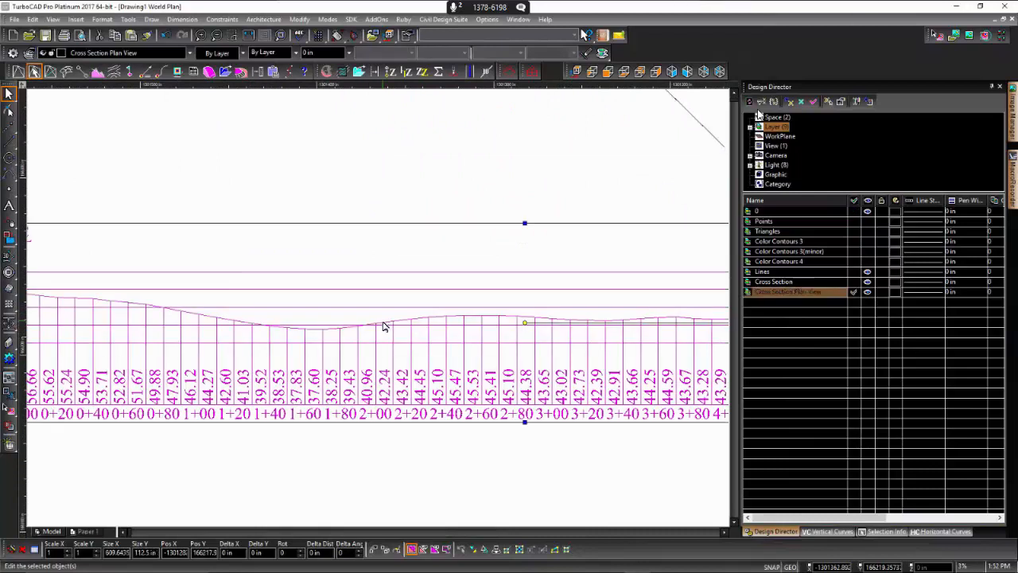
double_click(378, 323)
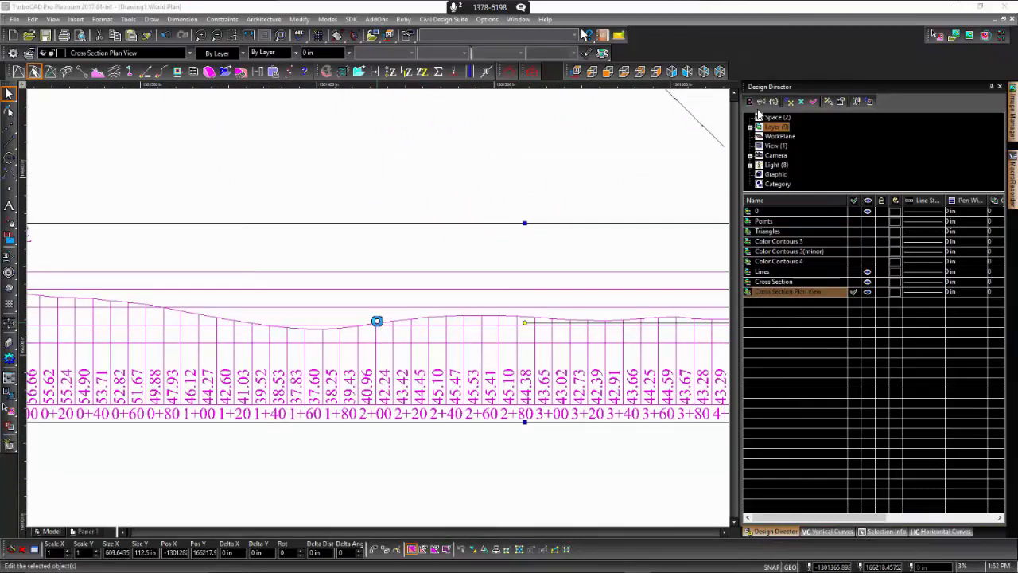
left_click(399, 213)
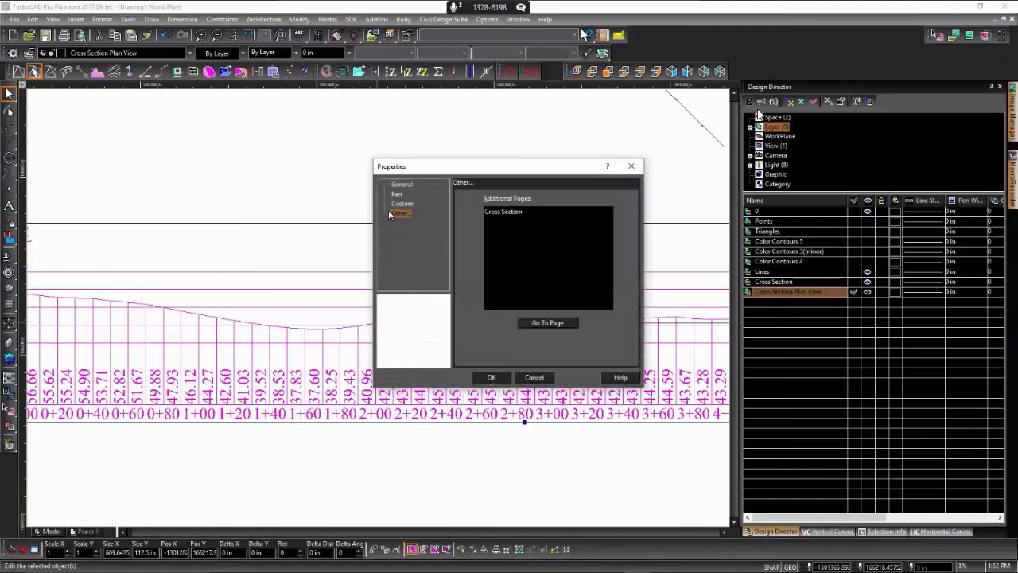
left_click(515, 210)
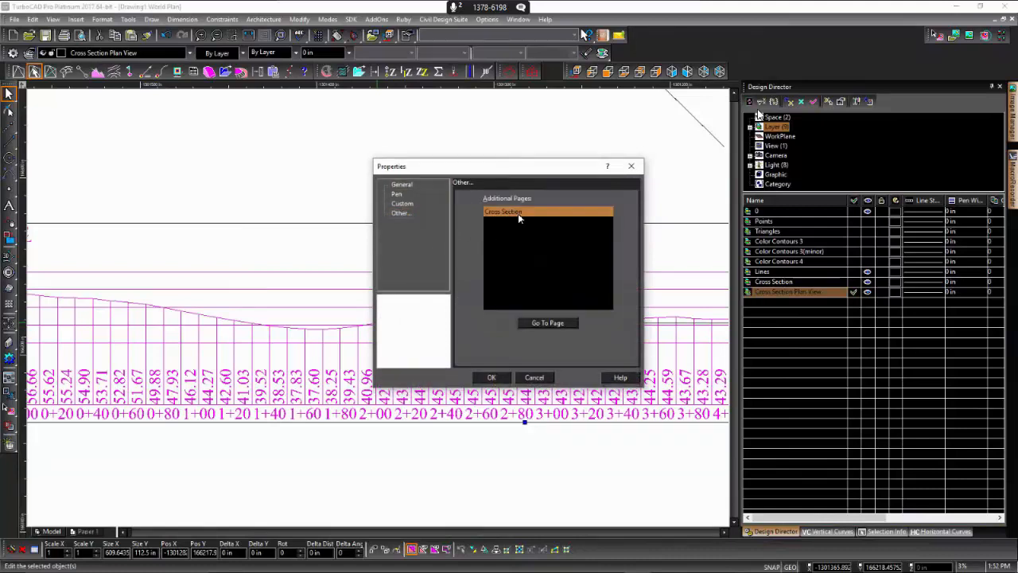
left_click(540, 321)
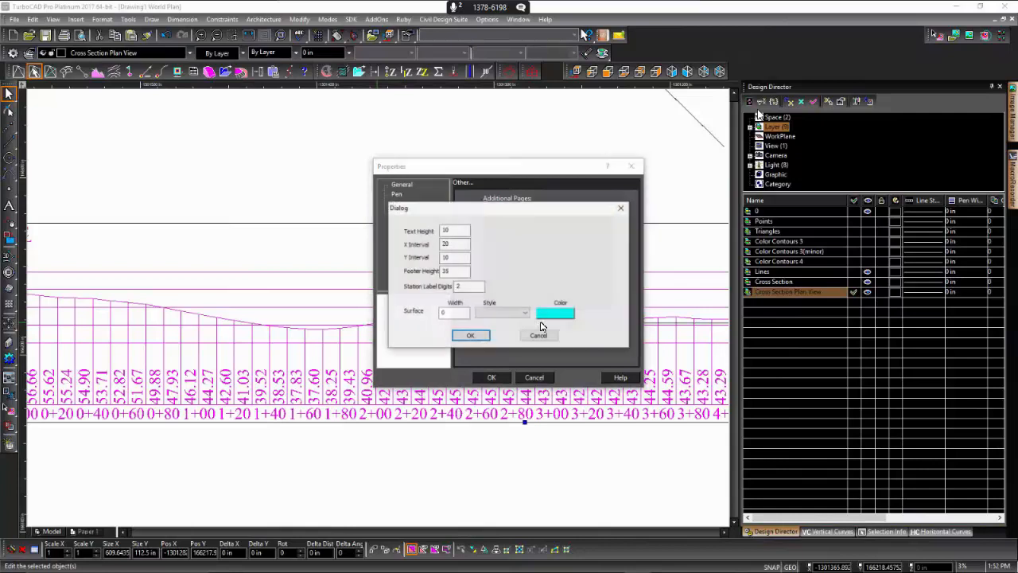
double_click(448, 229)
left_click(542, 315)
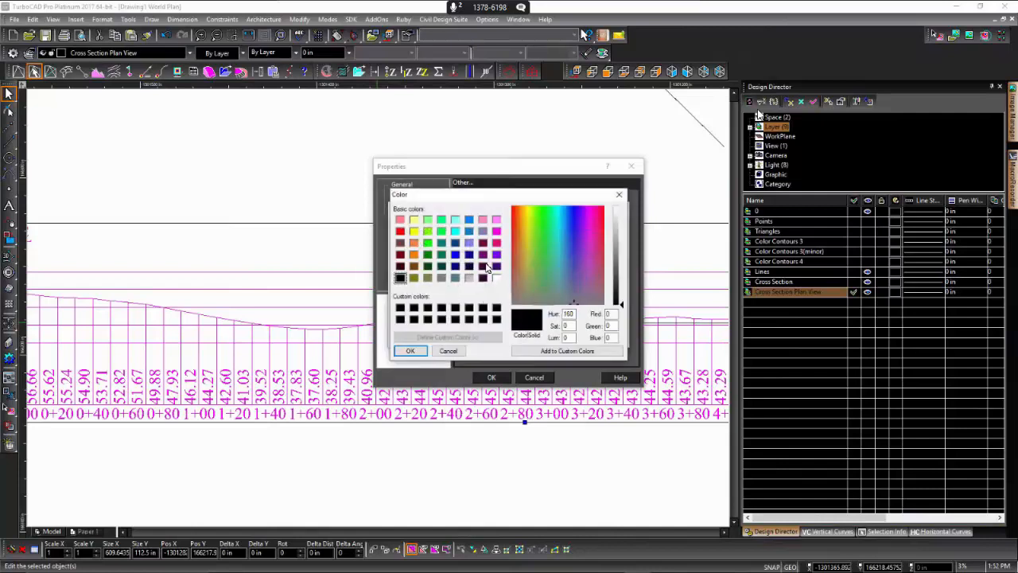
left_click(427, 242)
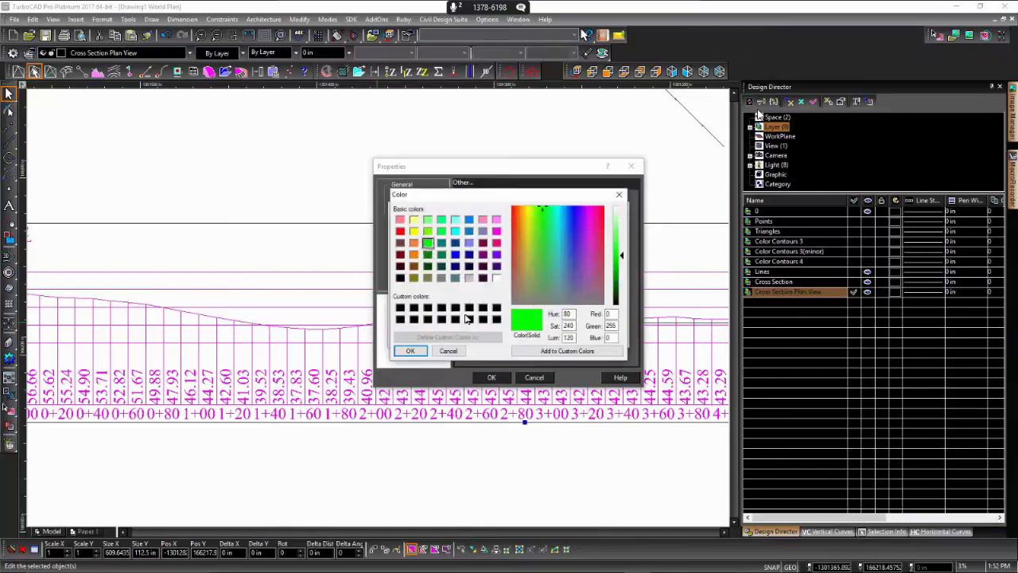
left_click(411, 351)
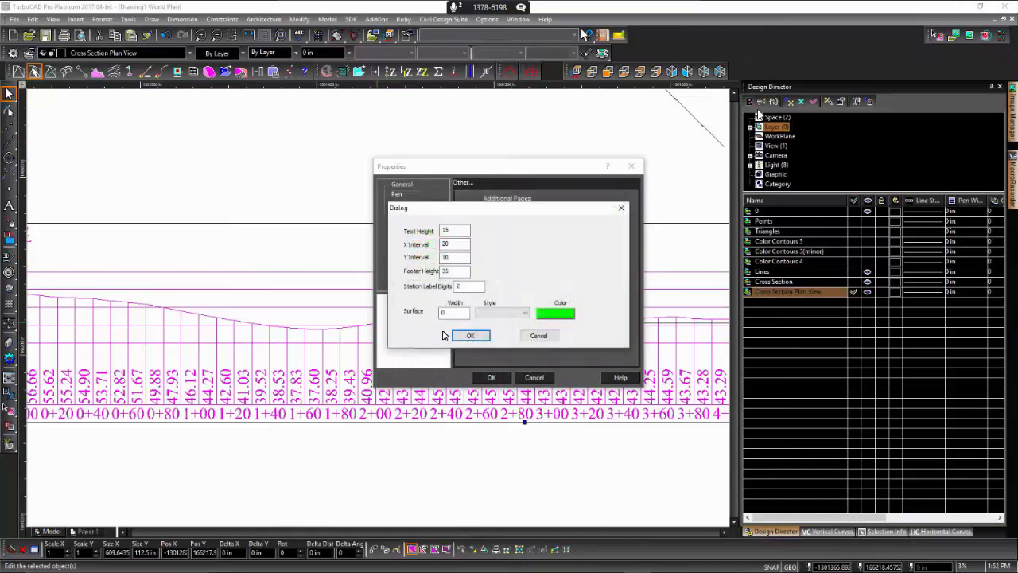
Step: Set the cross section's station label digits to 1 and apply the settings to the graph
double_click(461, 286)
type("1")
left_click(470, 335)
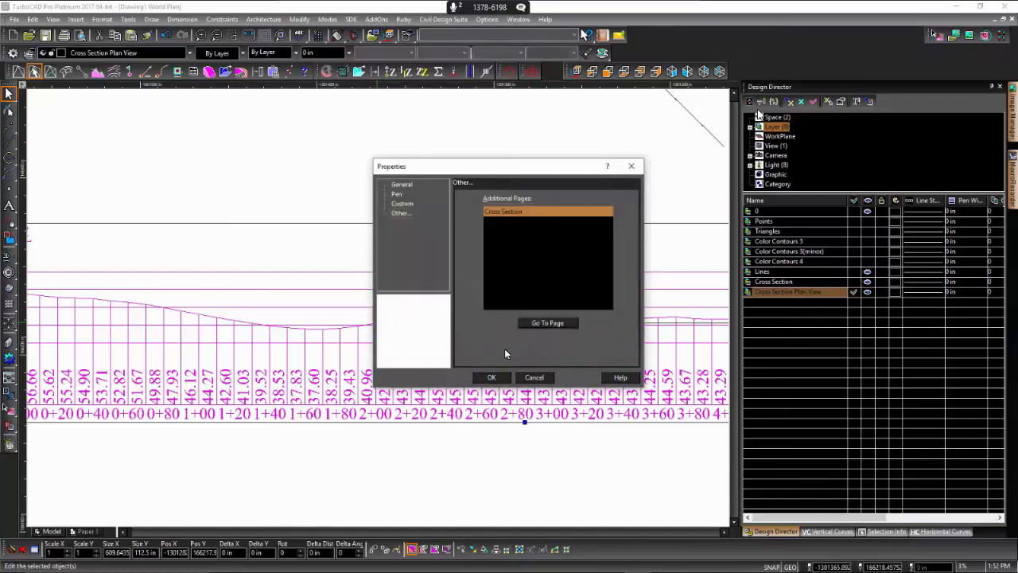
left_click(491, 378)
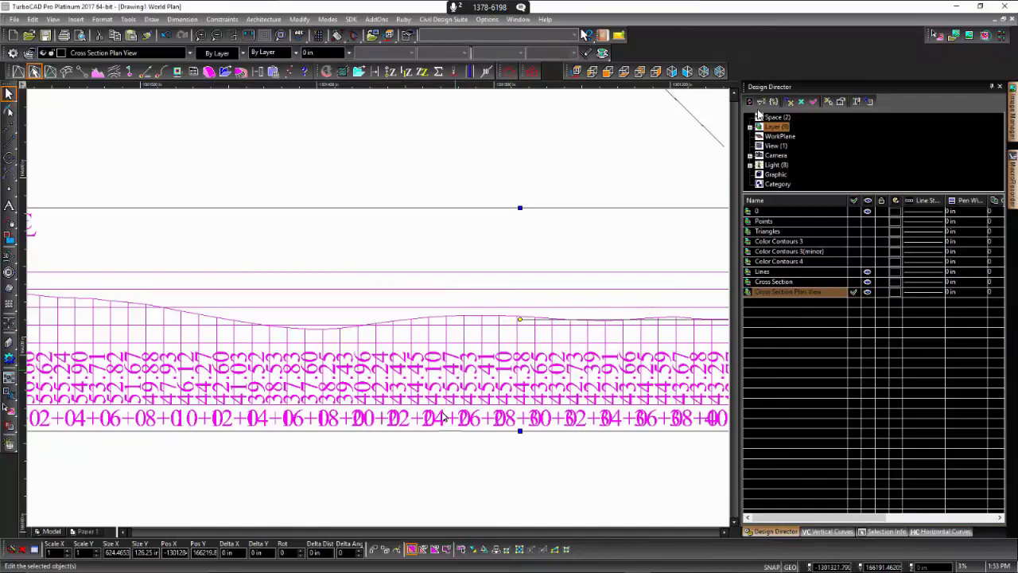
Step: Set the cross-section graph's text height to 8 and apply it
left_click(482, 452)
double_click(480, 371)
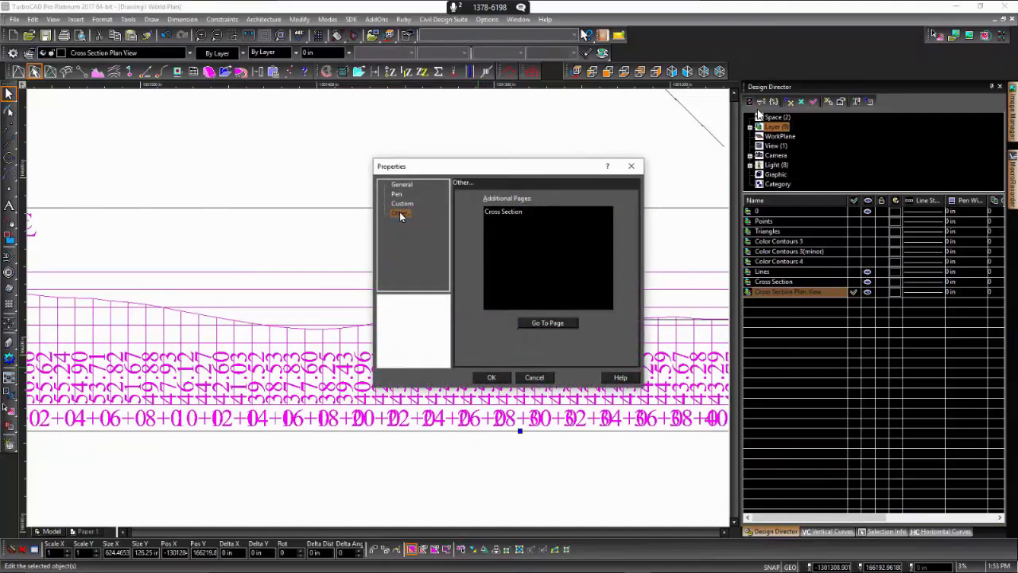
left_click(399, 212)
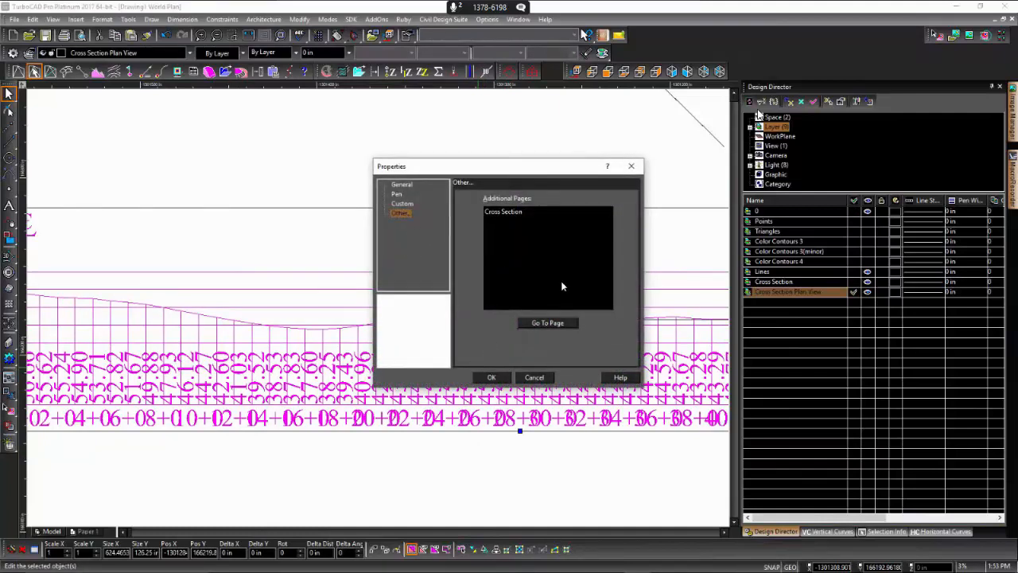
double_click(525, 210)
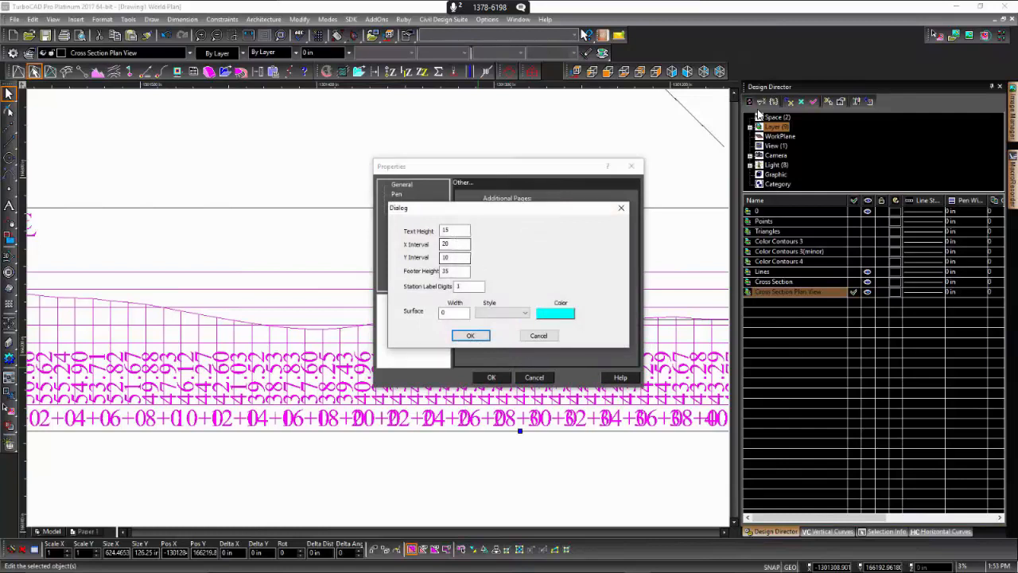
left_click_drag(456, 229, 429, 229)
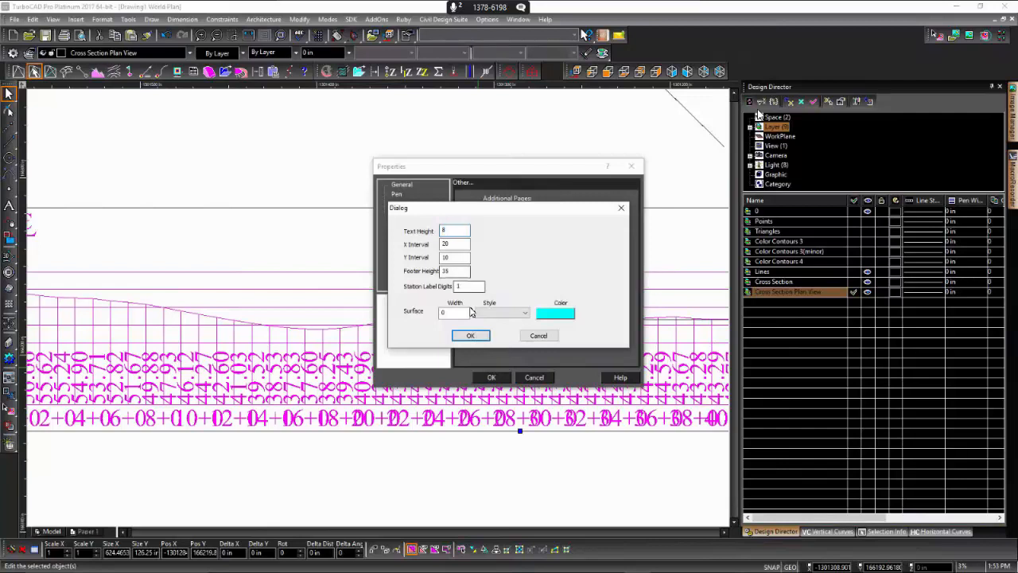
left_click(480, 336)
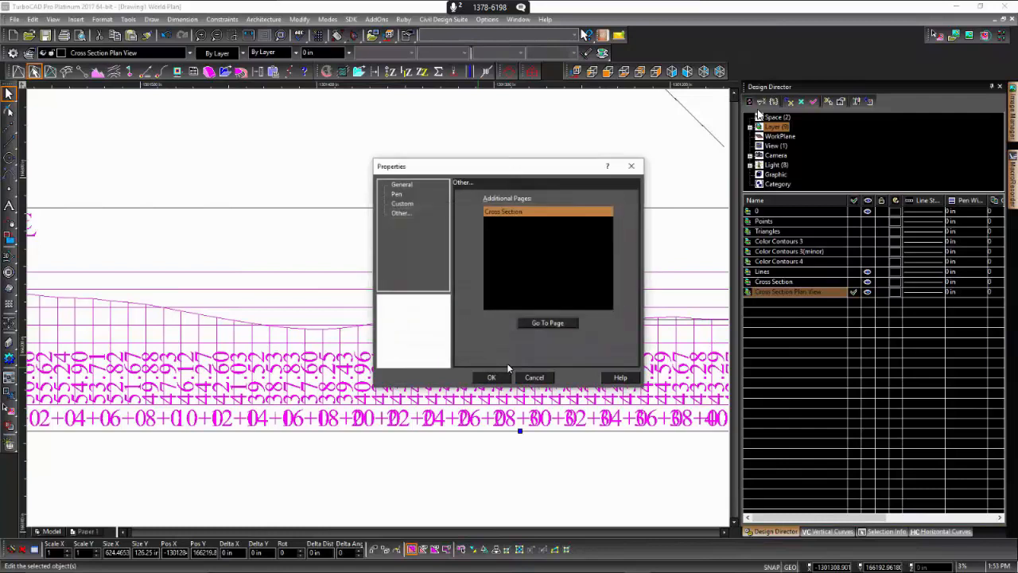
left_click(492, 377)
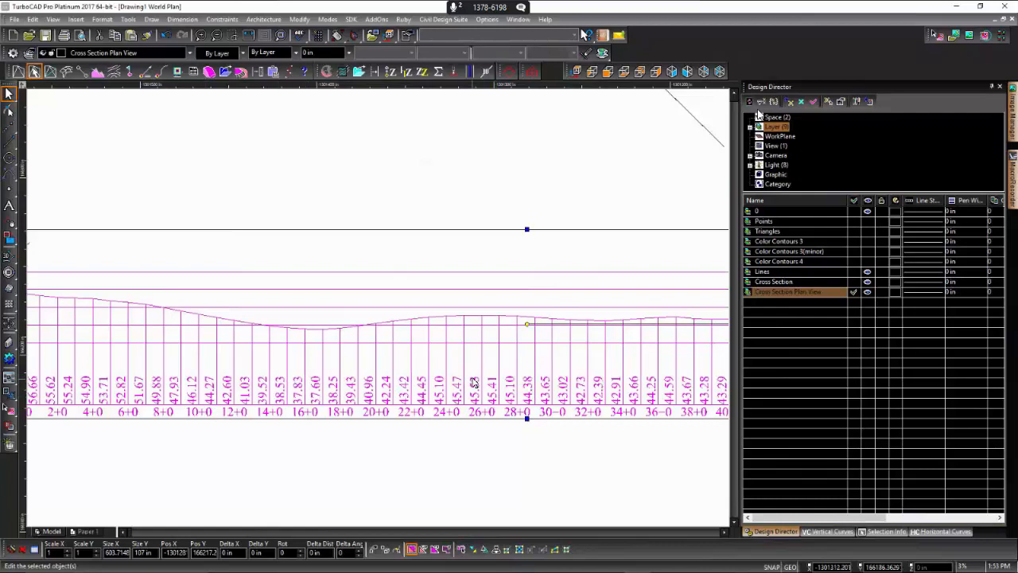
Step: Reduce the footer height of the cross-section graph and apply it
left_click(413, 451)
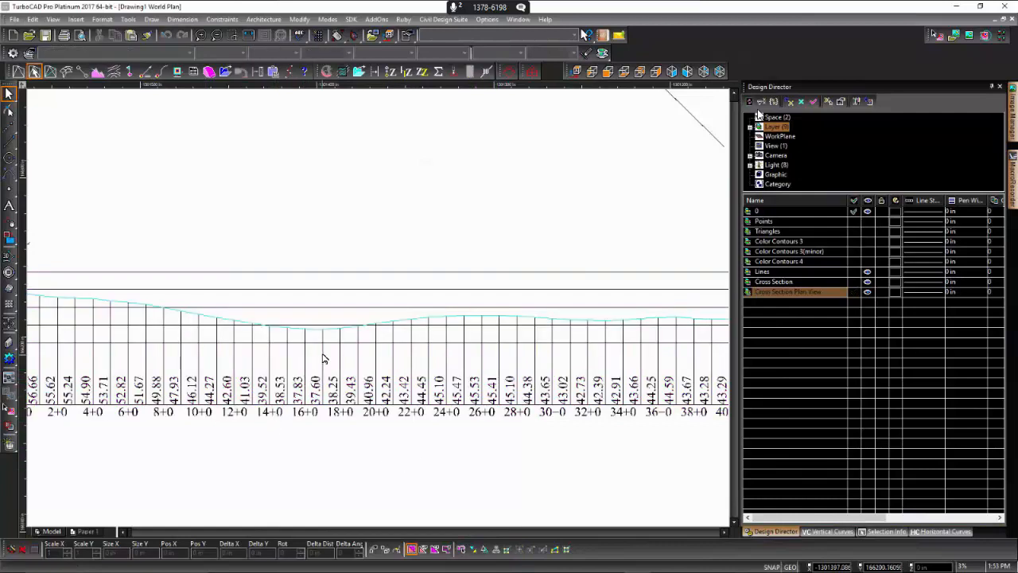
double_click(324, 359)
double_click(507, 211)
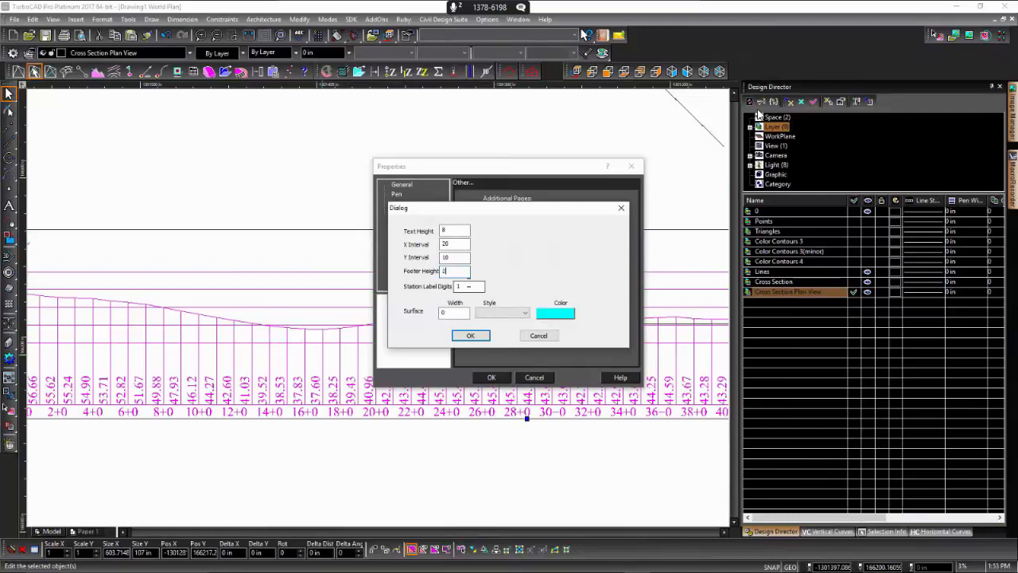
left_click(467, 335)
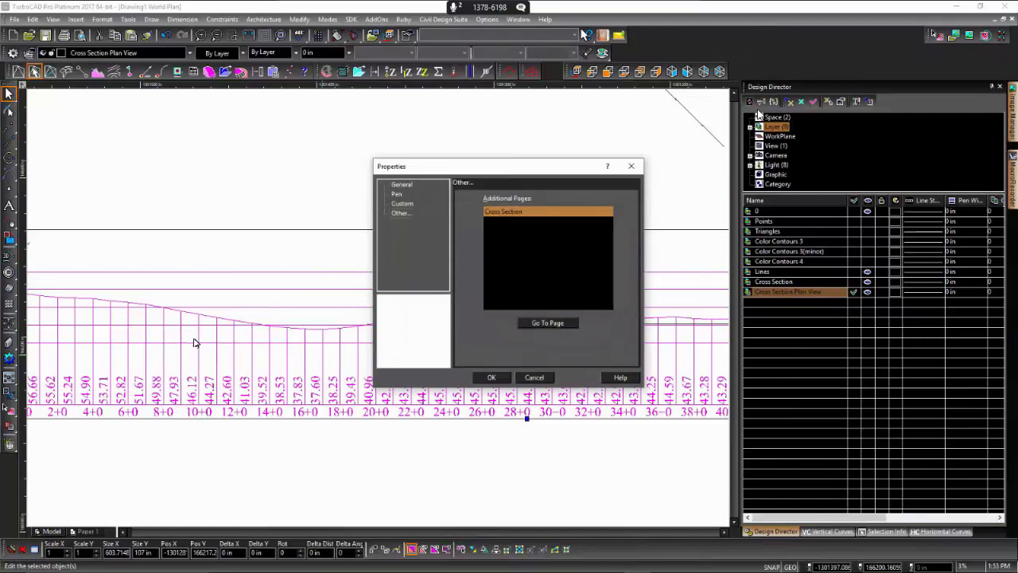
left_click(492, 378)
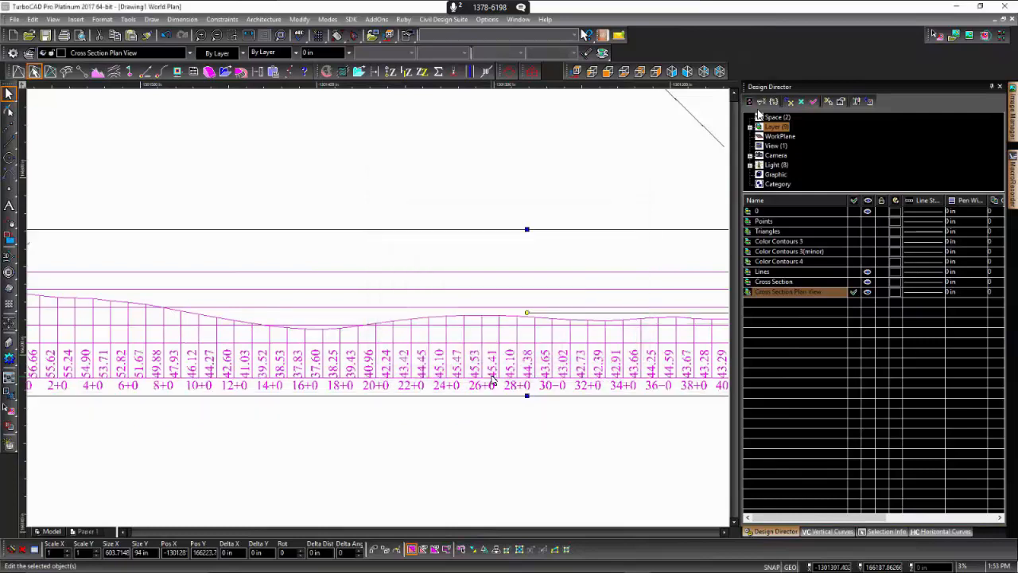
Step: Show the Triangles layer and hide the Cross Section and Cross Section Plan View layers, keeping Lines visible
middle_click_drag(322, 347, 378, 307)
scroll(379, 308, "down", 5)
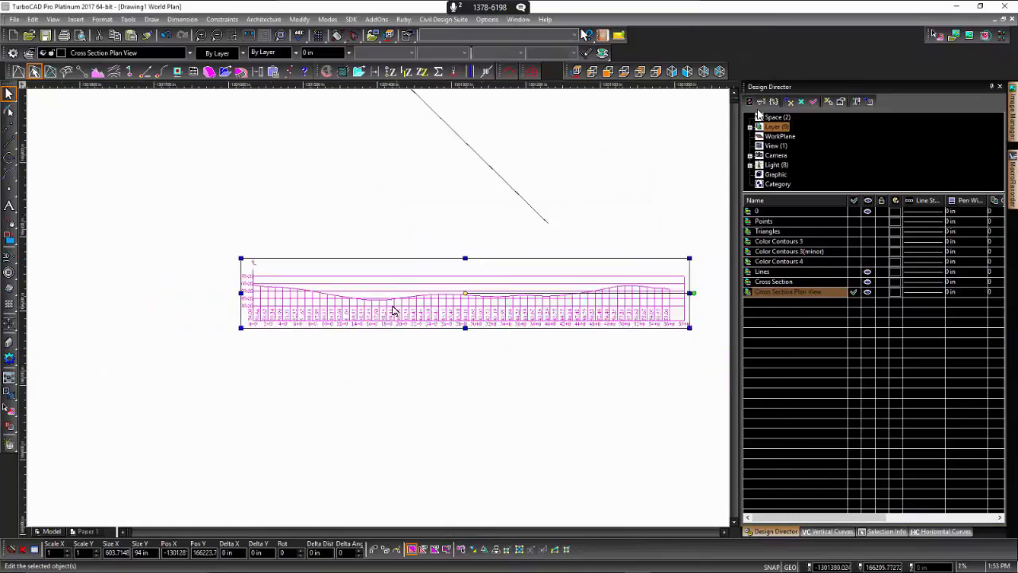
middle_click_drag(510, 307, 378, 307)
scroll(378, 307, "up", 3)
scroll(378, 307, "down", 2)
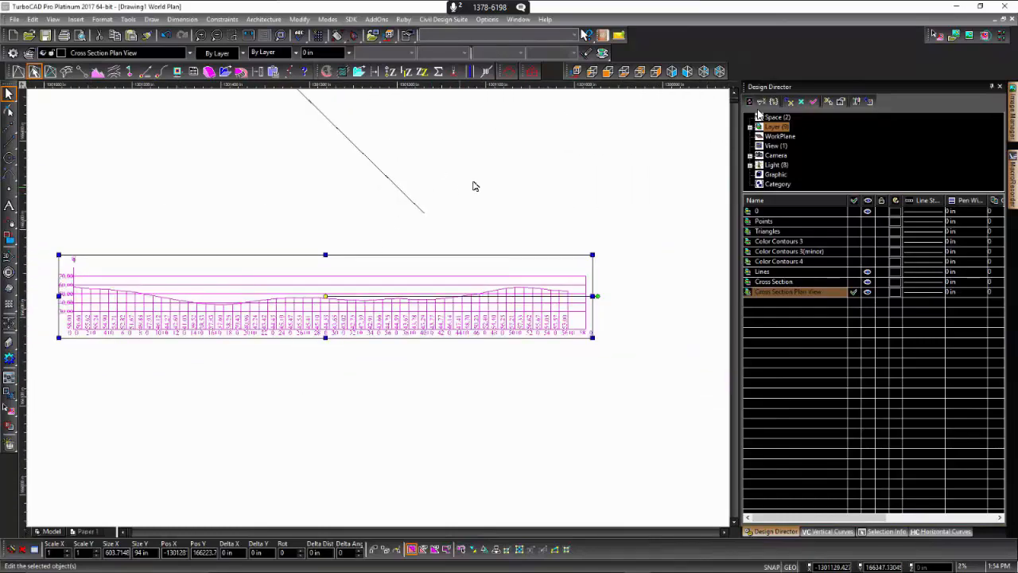
left_click(525, 197)
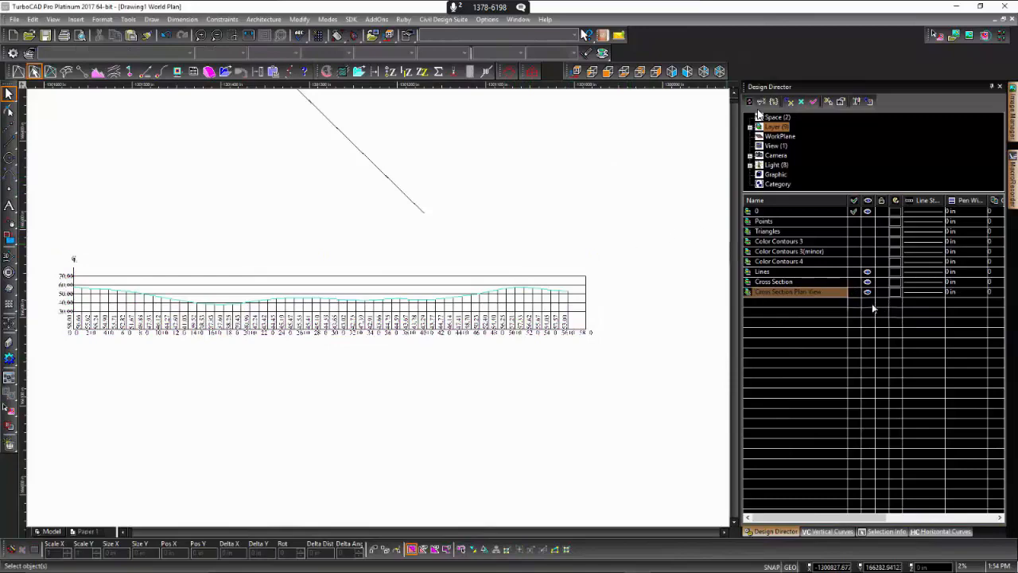
left_click(867, 230)
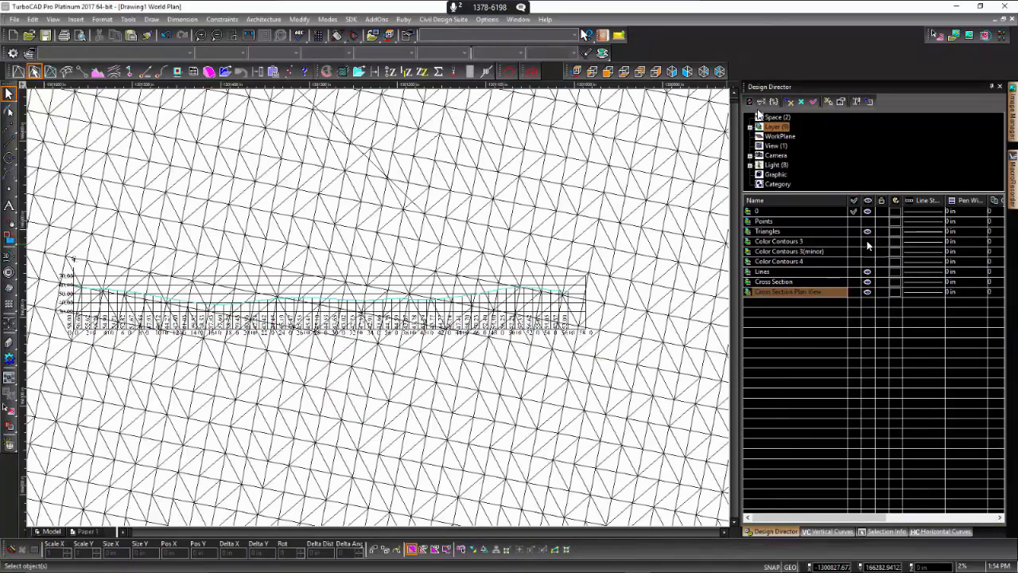
left_click(868, 271)
left_click(868, 271)
left_click(867, 281)
left_click(868, 291)
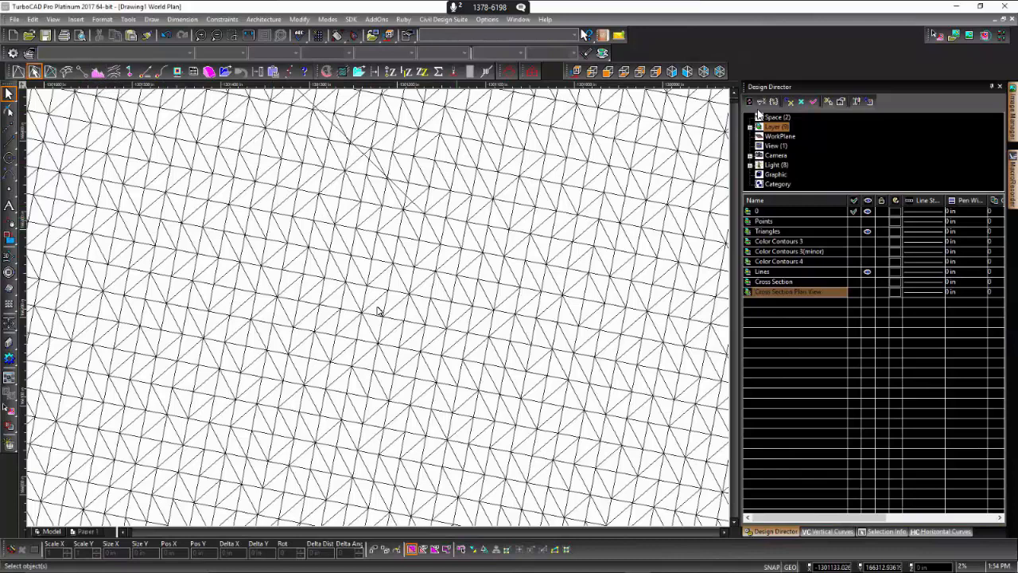
Step: Start a polyline on the triangulated surface and turn off Vertex snapping
scroll(268, 311, "down", 3)
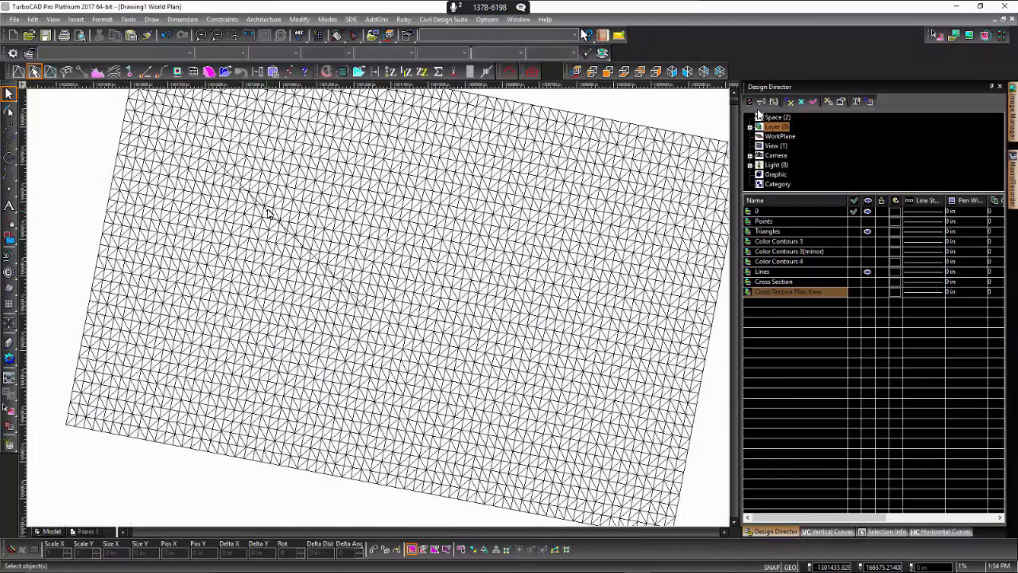
left_click(11, 142)
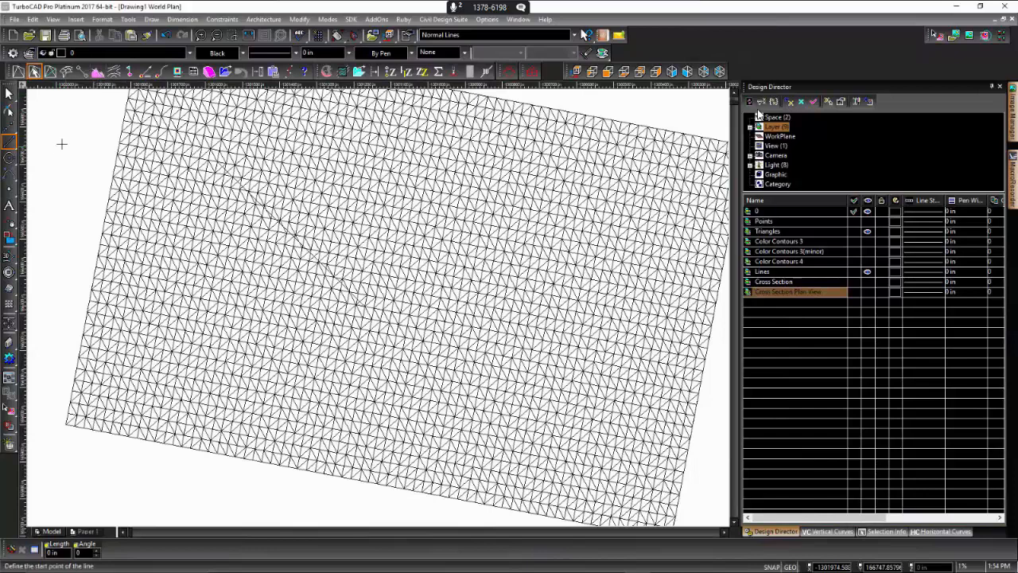
left_click(9, 144)
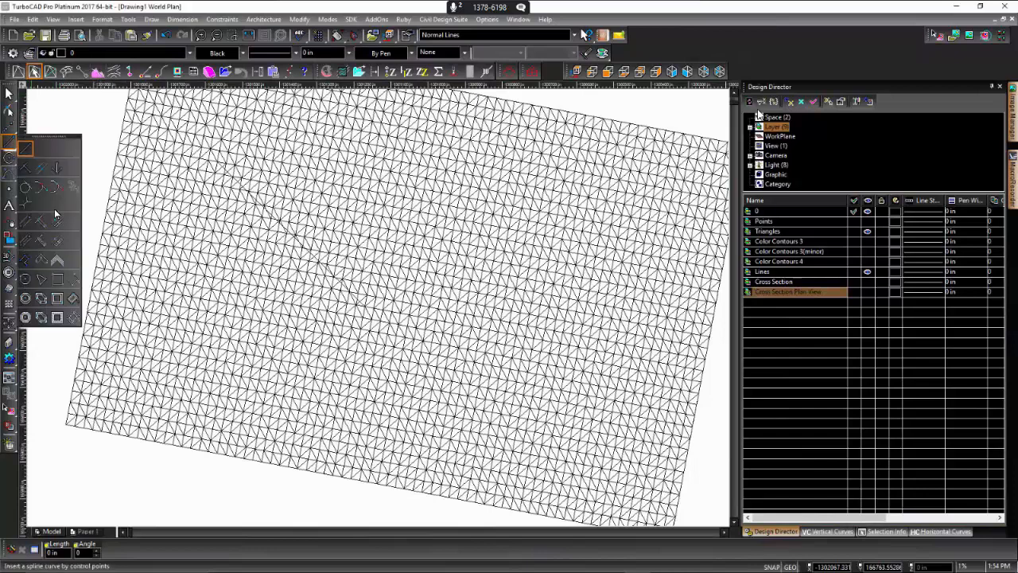
left_click(26, 261)
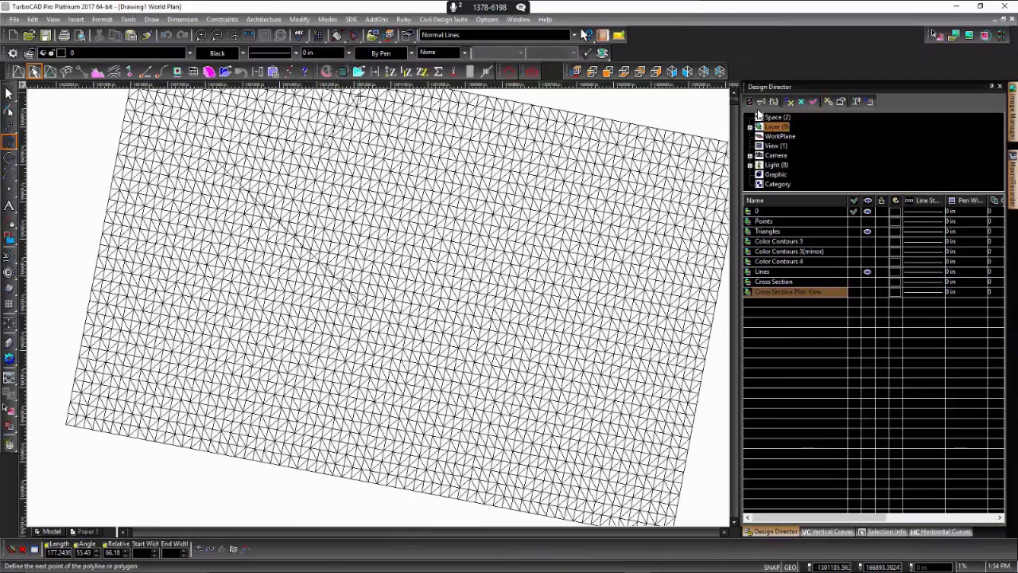
left_click(327, 19)
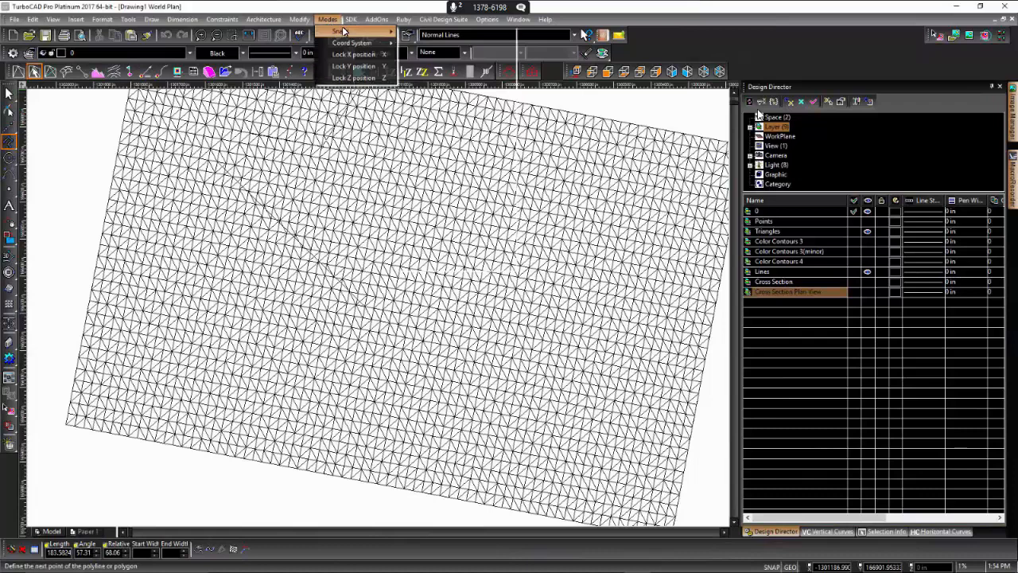
mouse_move(346, 32)
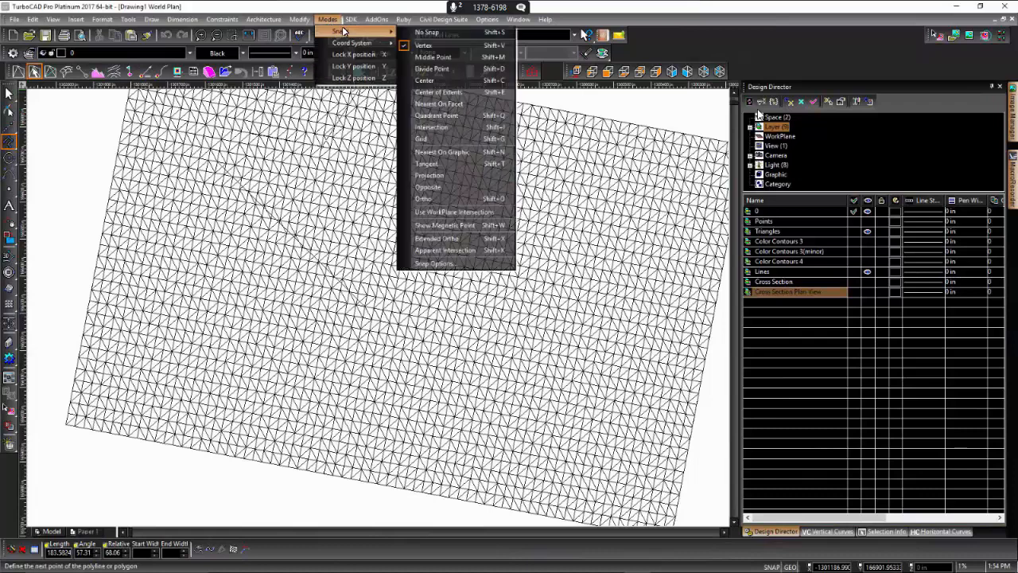
left_click(407, 46)
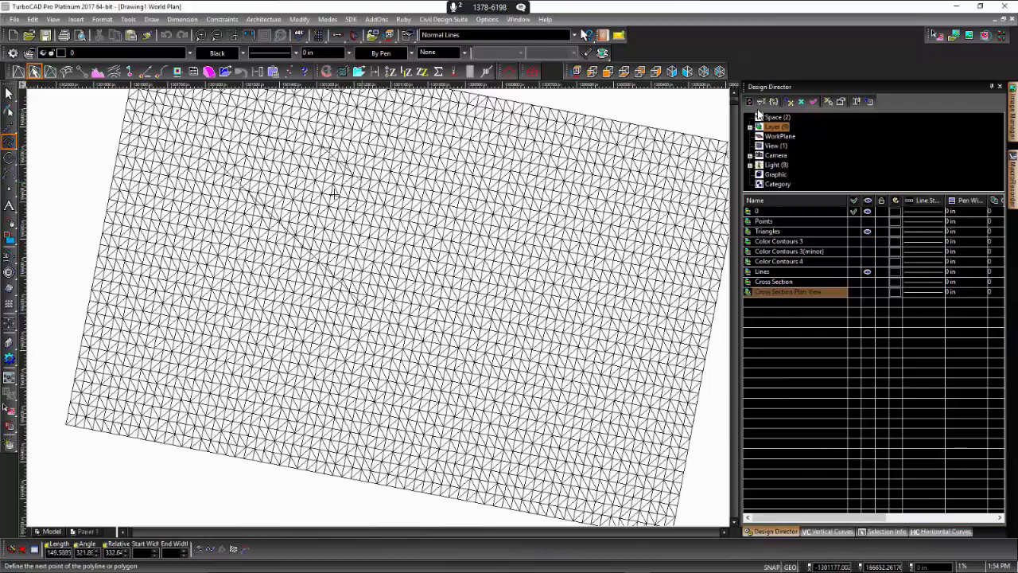
Step: Continue the polyline down the surface with curved arc segments, finish with a straight segment, and end it inside the mesh
left_click(213, 551)
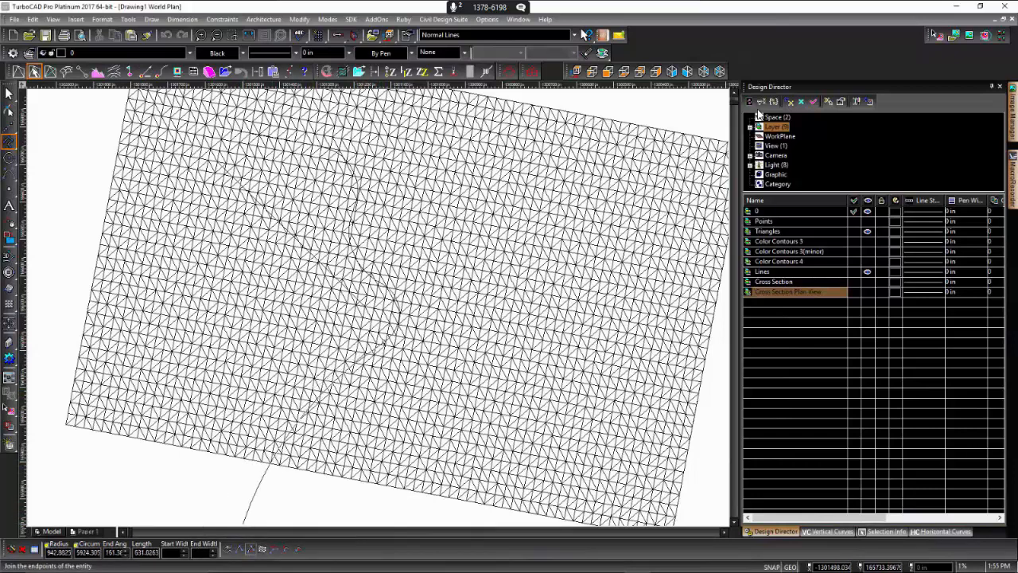
left_click(238, 550)
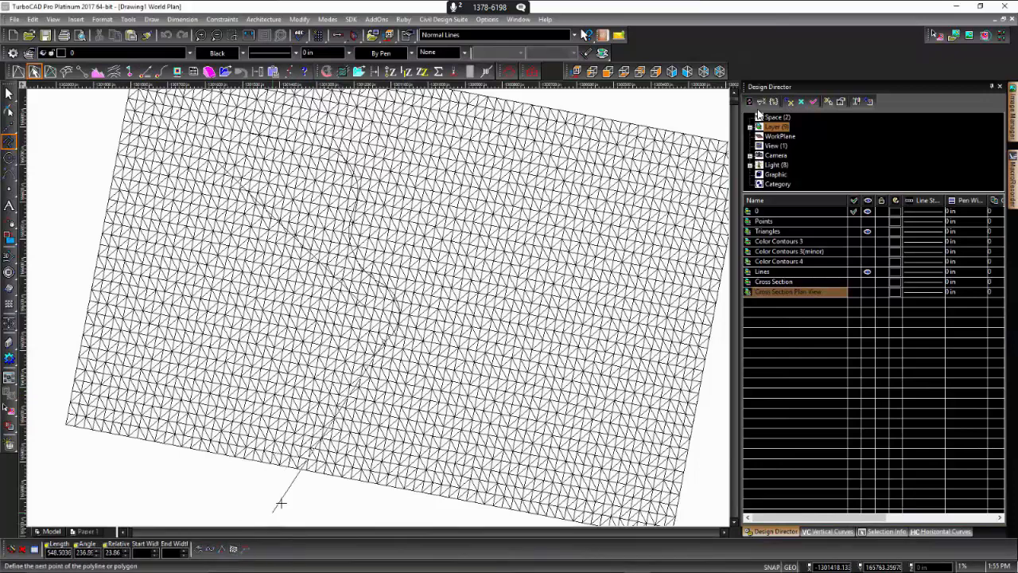
double_click(325, 378)
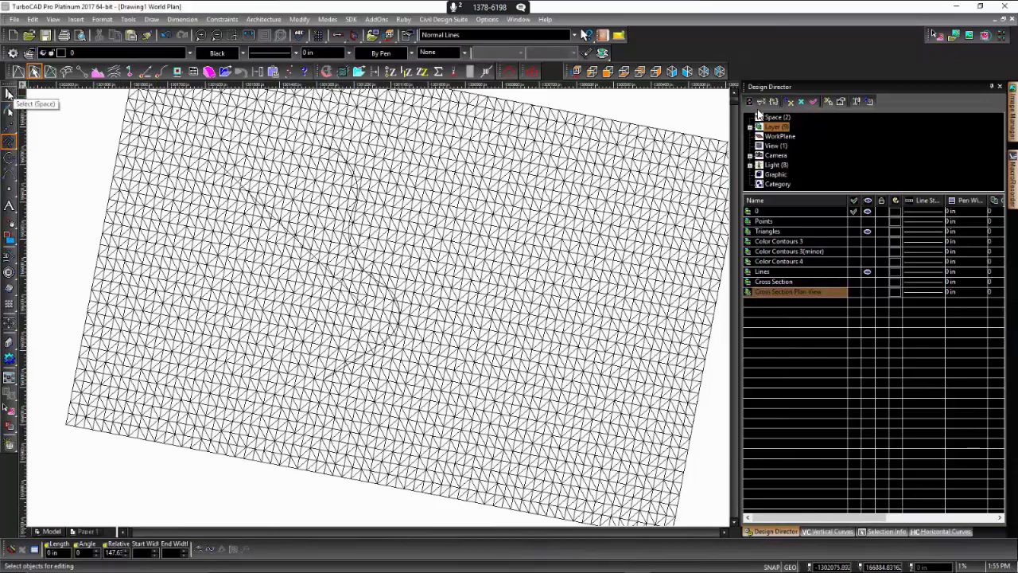
Step: Select the curved polyline on the surface and generate its profile with plan view geometry on layer Profile 1
left_click(9, 94)
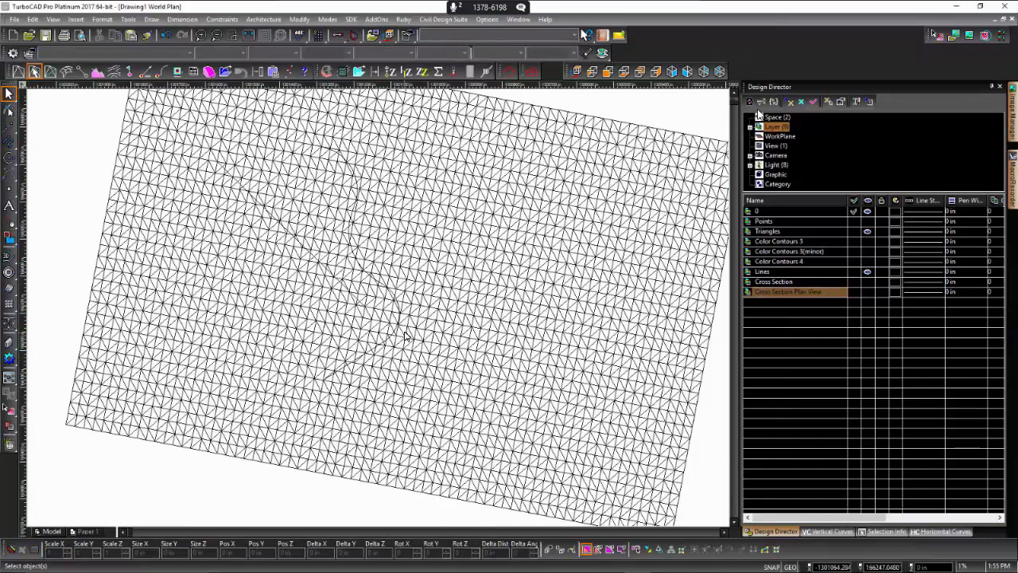
scroll(368, 288, "up", 2)
scroll(369, 288, "up", 2)
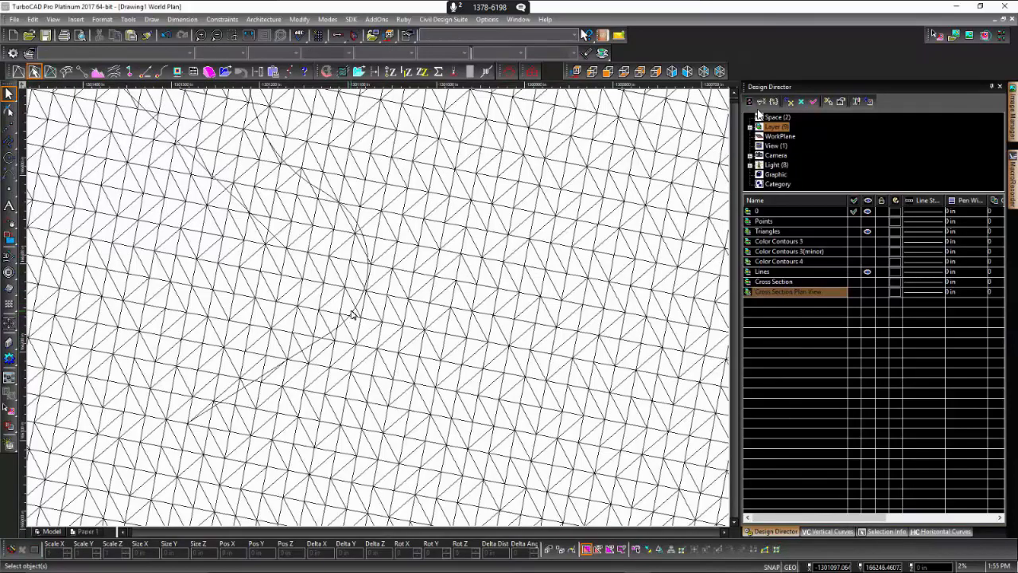
left_click(353, 315)
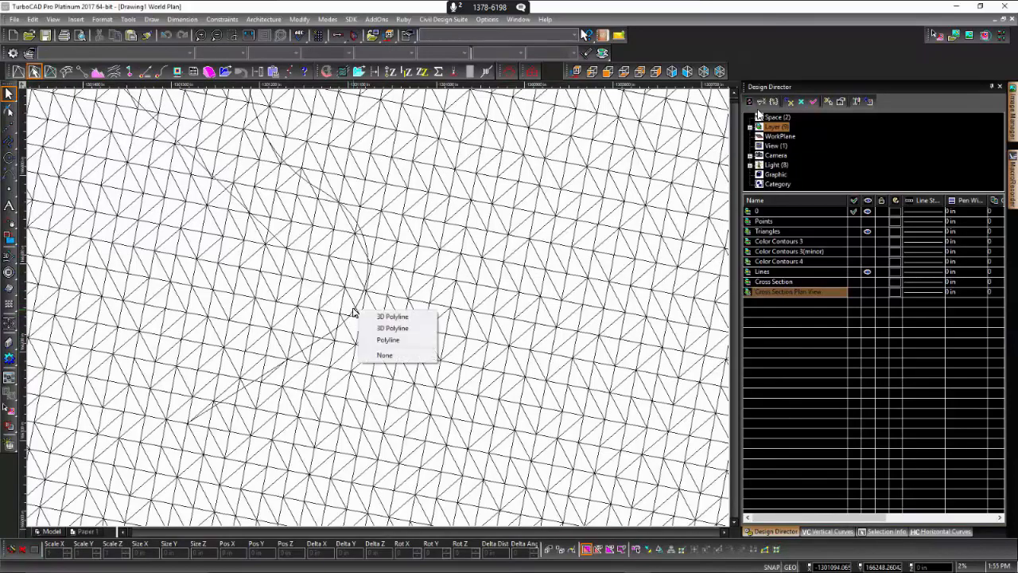
left_click(387, 340)
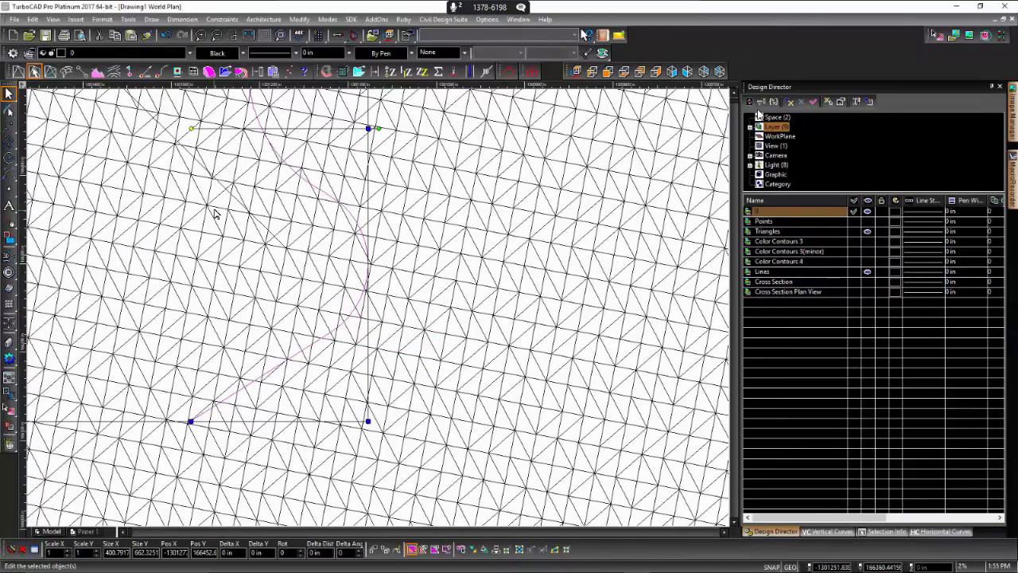
left_click(99, 71)
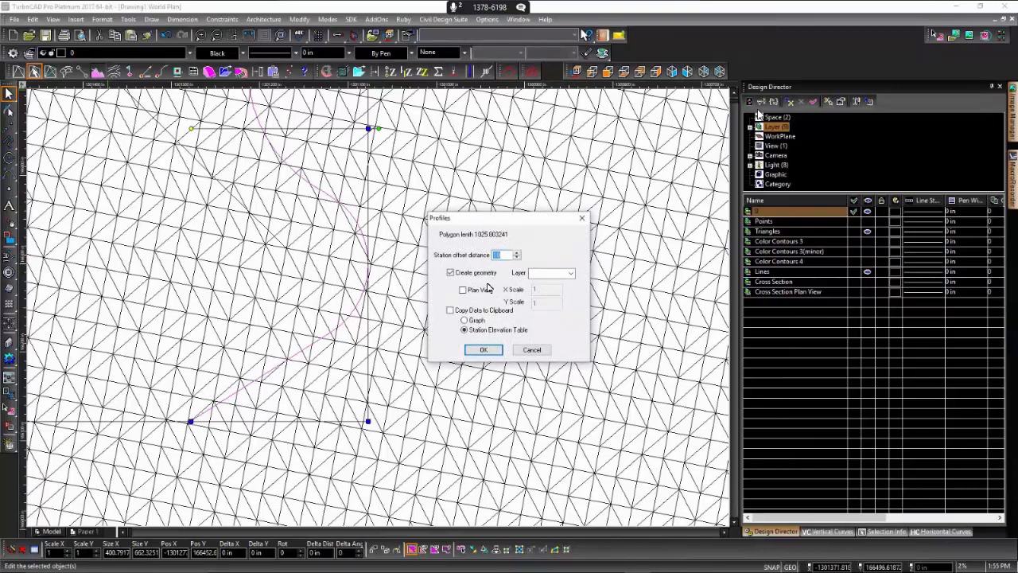
left_click(552, 273)
left_click(482, 350)
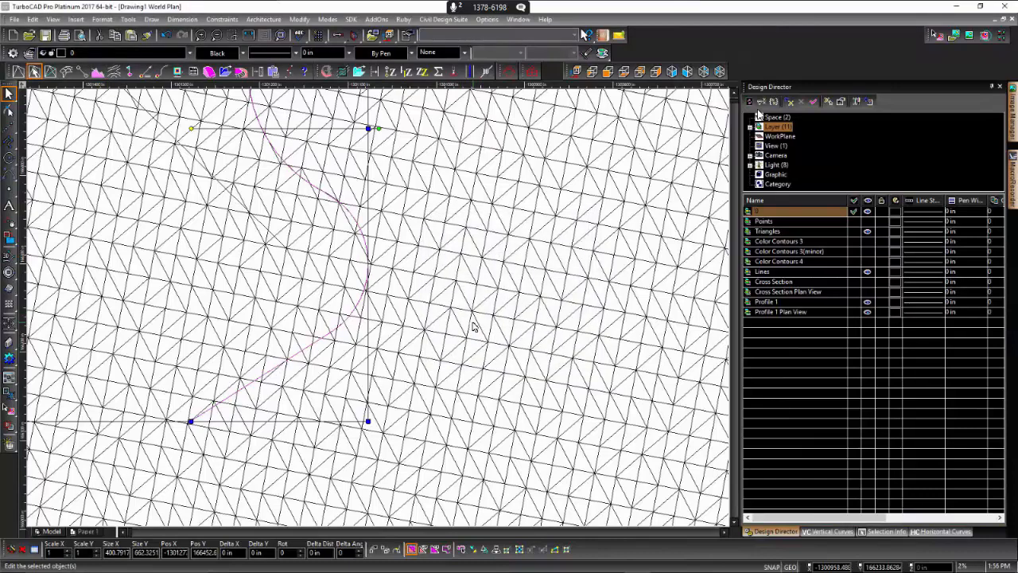
Step: Toggle the visibility of layers 0 and Profile 1 Plan View to identify which objects belong to each
scroll(472, 324, "down", 1)
middle_click_drag(486, 333, 380, 311)
scroll(381, 313, "down", 2)
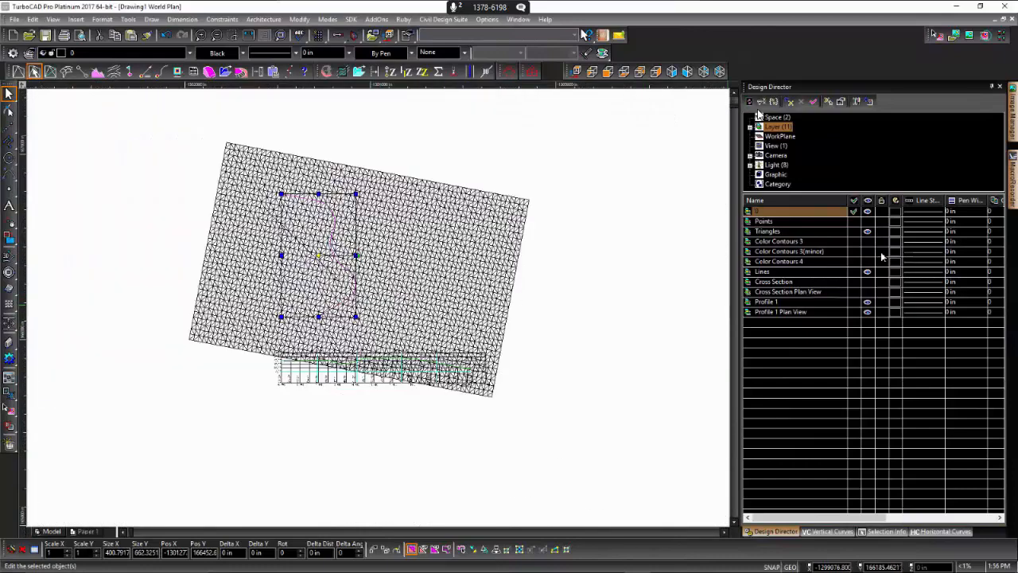
left_click(866, 211)
left_click(867, 211)
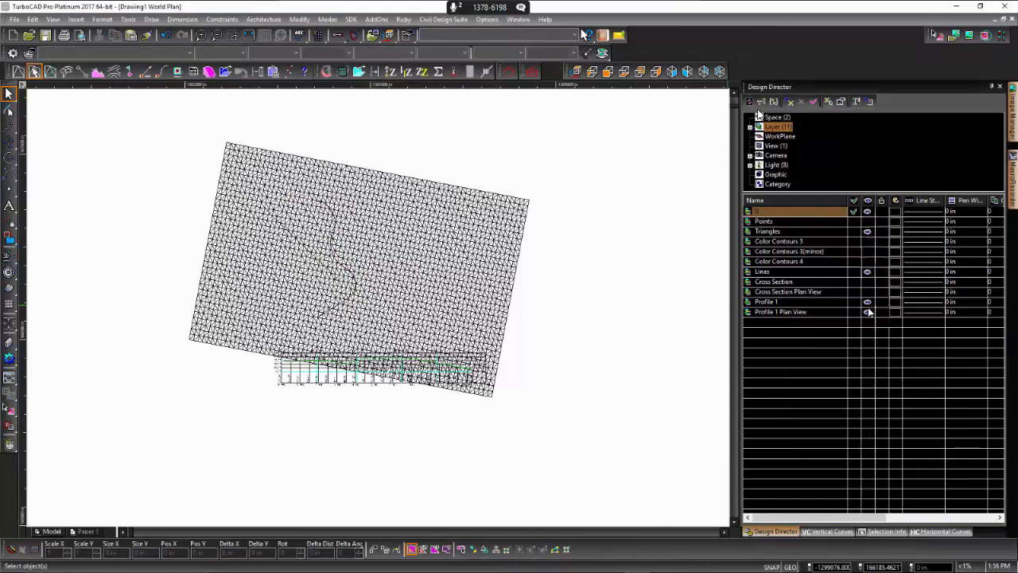
left_click(867, 311)
left_click(867, 311)
Step: Hide the Triangles layer and collapse the Design Director to give the profile graph a clear, wider drawing area
scroll(372, 370, "up", 2)
scroll(395, 308, "up", 2)
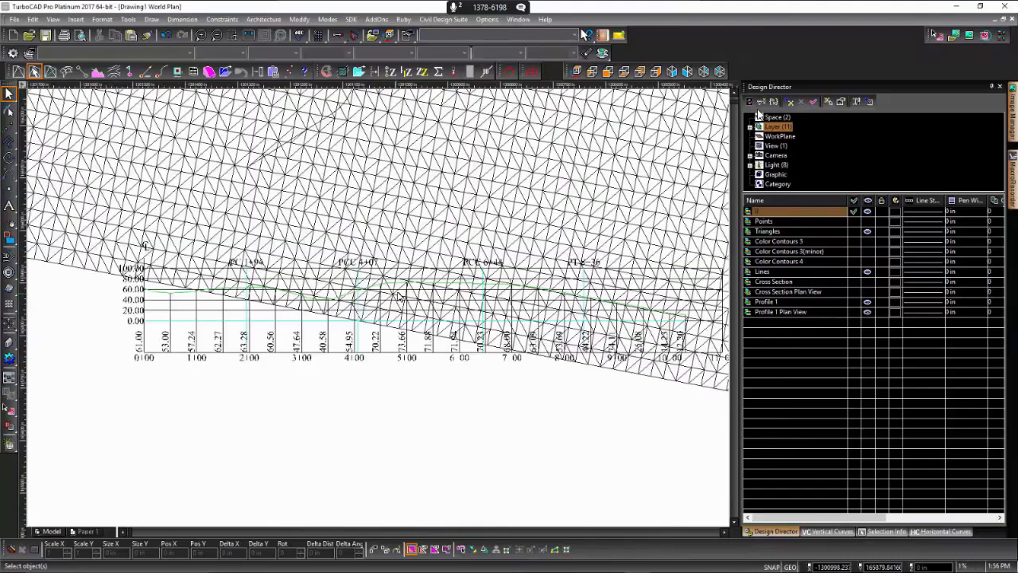
scroll(380, 311, "up", 1)
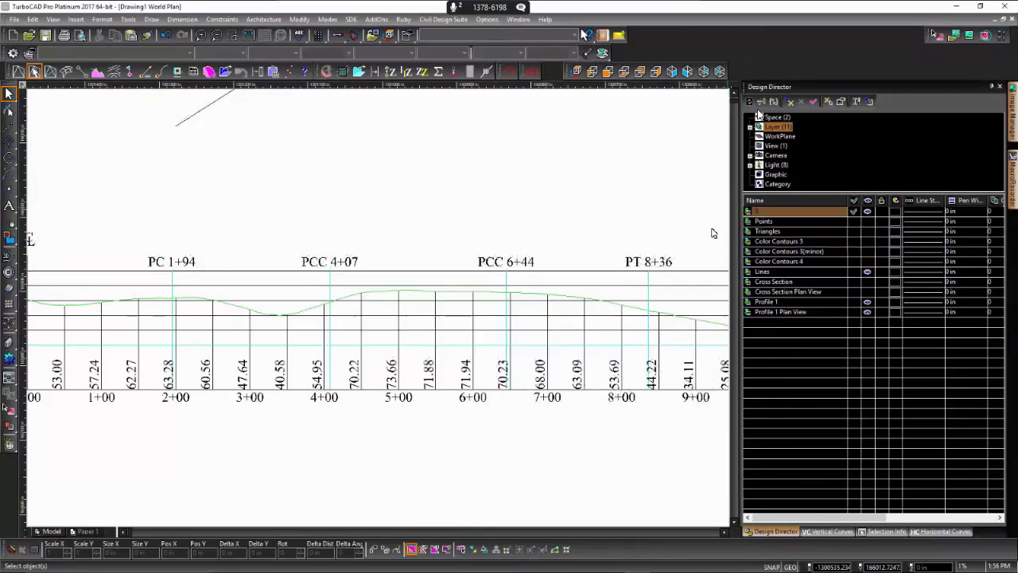
left_click(866, 231)
scroll(326, 307, "down", 1)
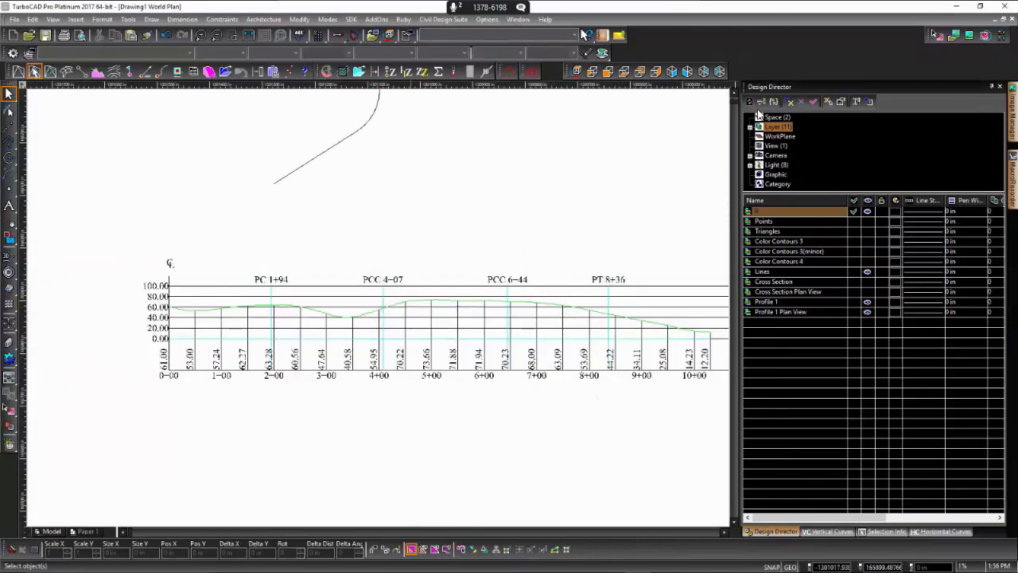
scroll(538, 310, "down", 2)
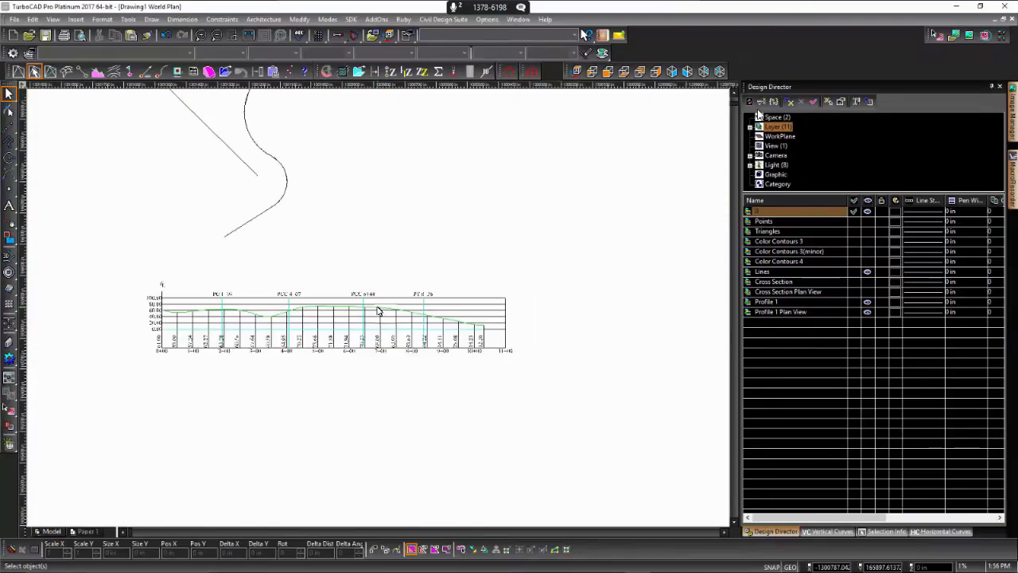
scroll(375, 304, "up", 2)
scroll(375, 304, "down", 2)
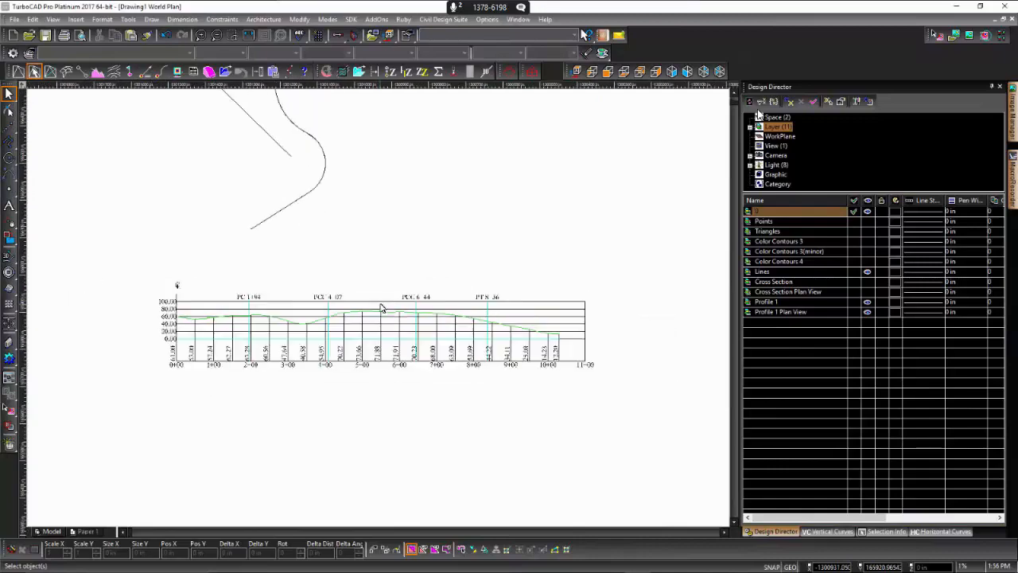
left_click(991, 88)
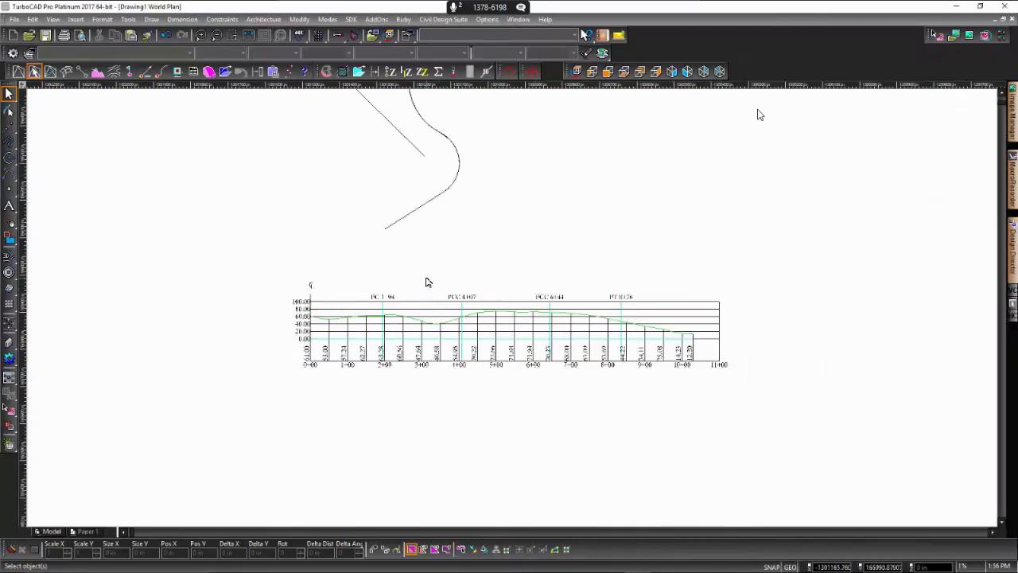
Step: Examine the profile graph's stations, elevations, surface line and curve-point labels along its full length
scroll(515, 309, "up", 2)
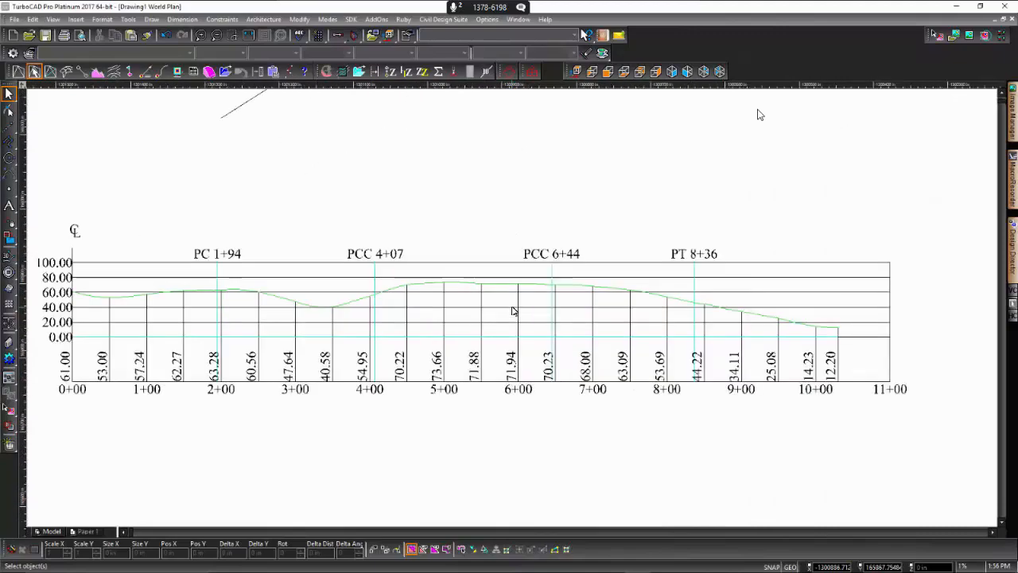
middle_click_drag(511, 299, 515, 311)
scroll(514, 311, "up", 2)
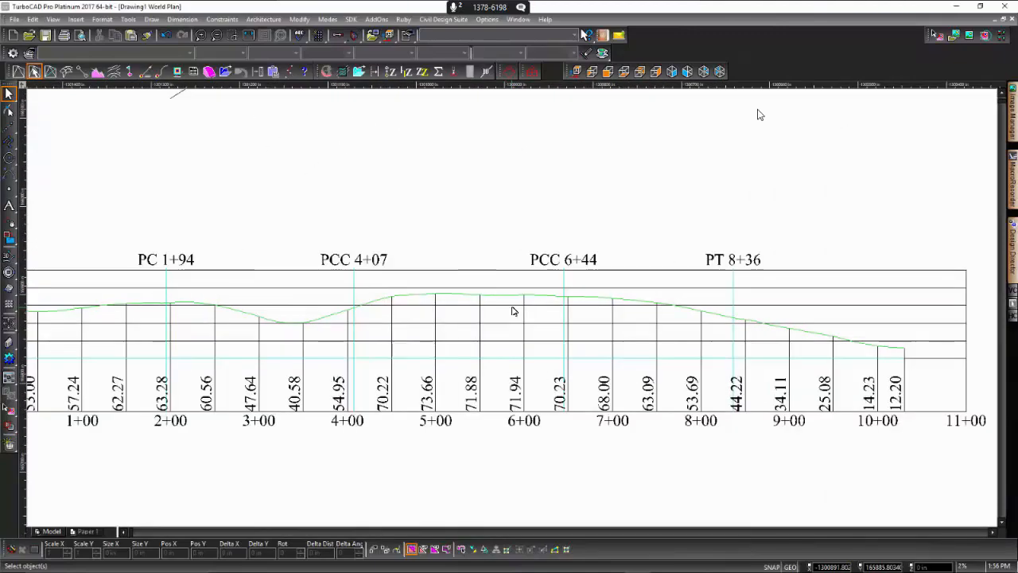
scroll(515, 311, "down", 2)
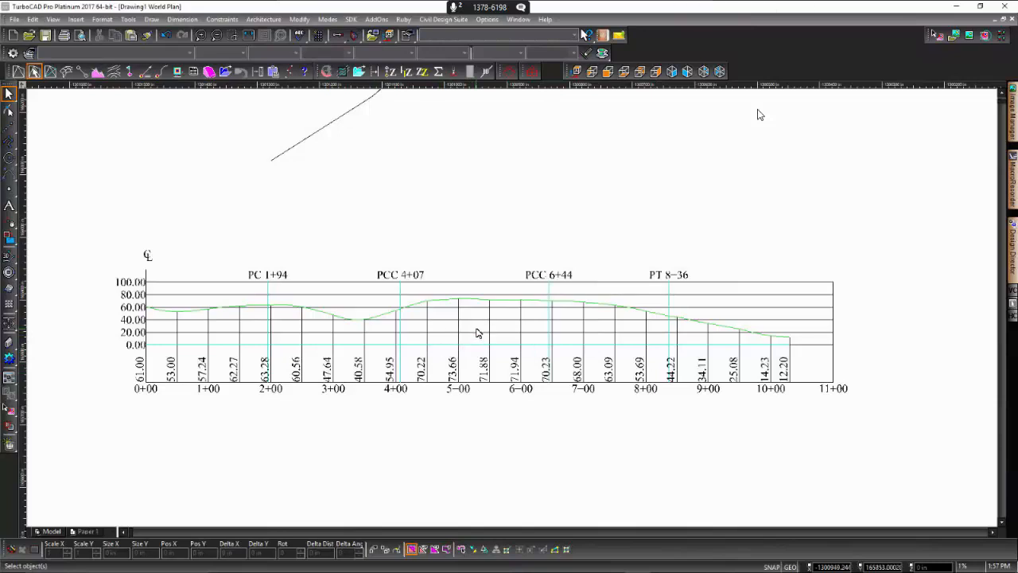
scroll(487, 334, "down", 5)
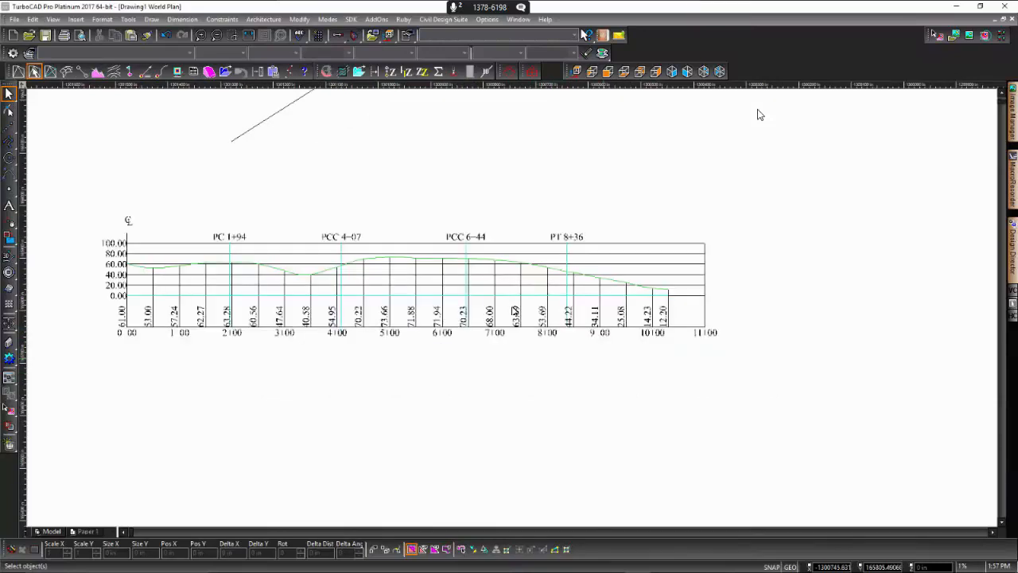
scroll(509, 311, "up", 4)
scroll(417, 326, "up", 1)
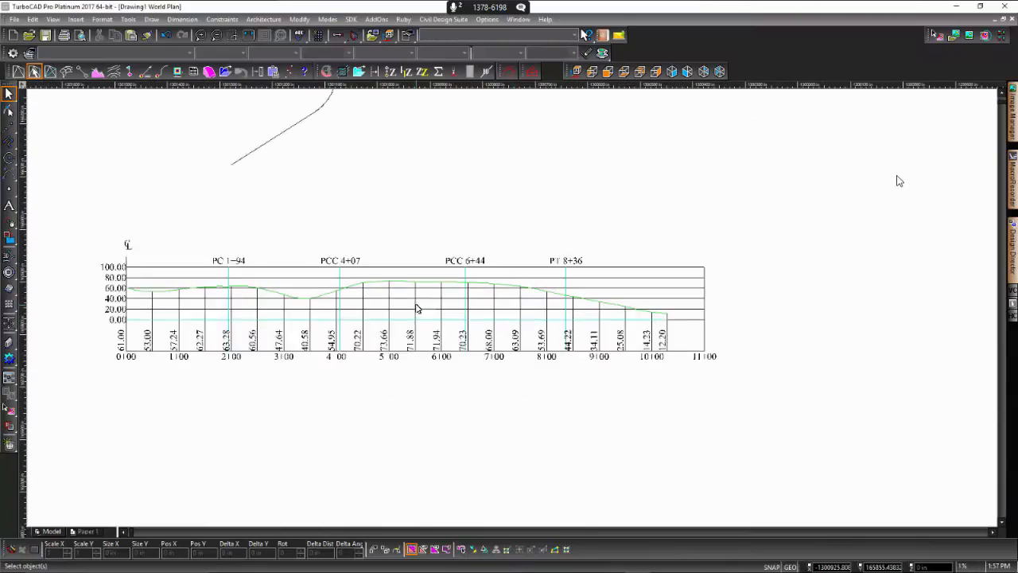
Step: Review the profile graph's Profile Plan View properties, including start station and vertical scale, and close them without changes
double_click(416, 309)
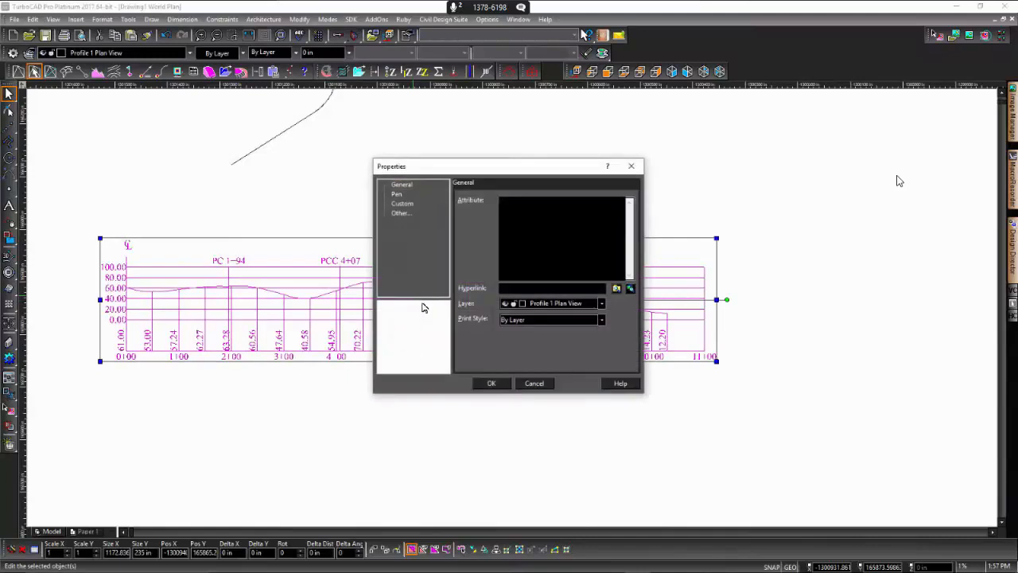
left_click(402, 213)
left_click(524, 212)
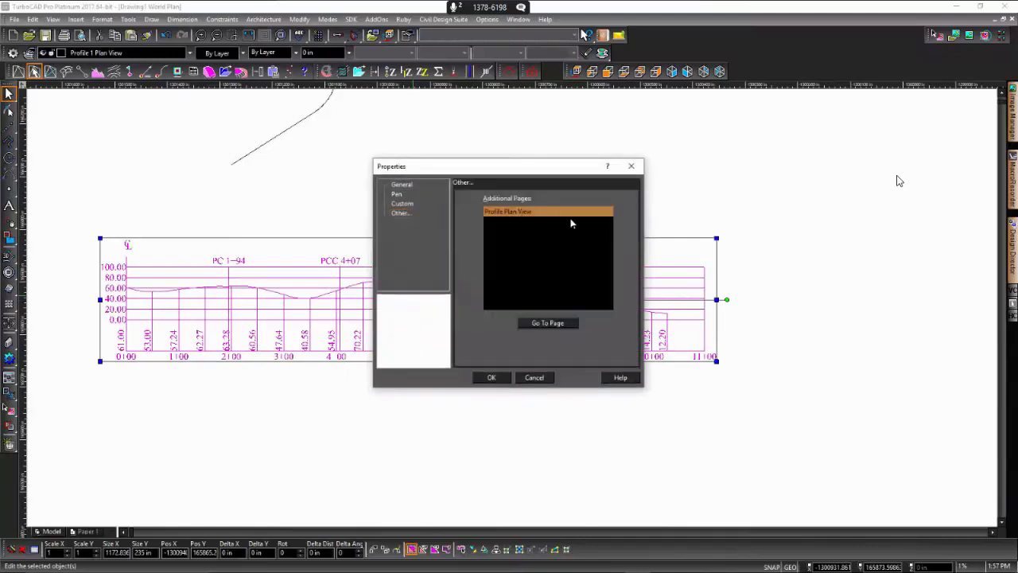
left_click(547, 322)
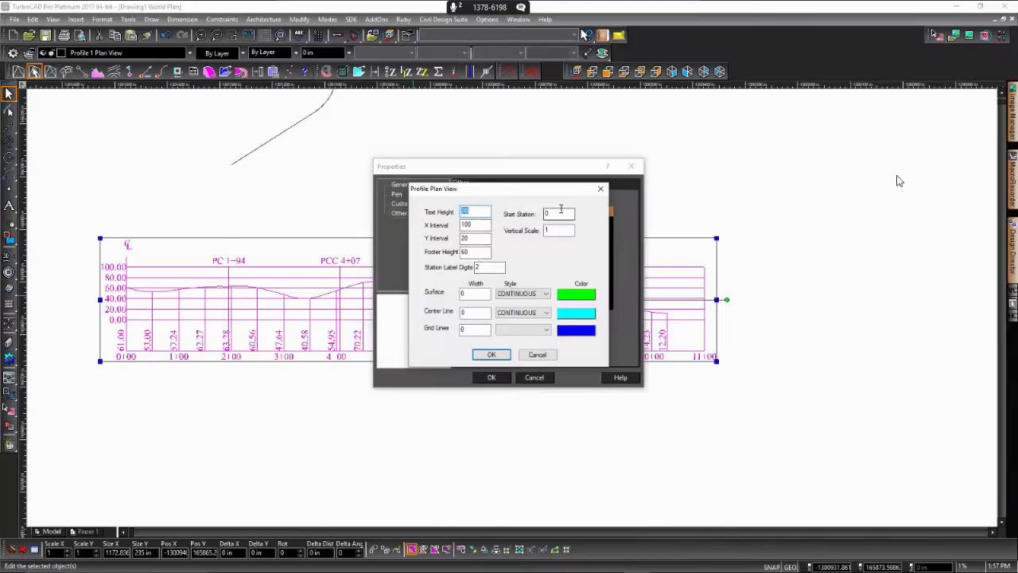
left_click(491, 352)
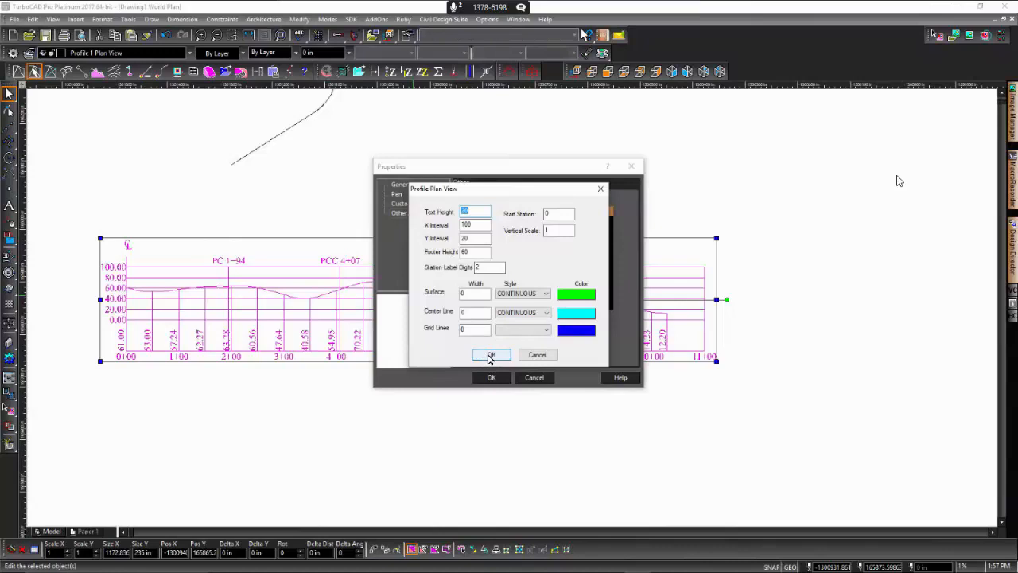
left_click(491, 357)
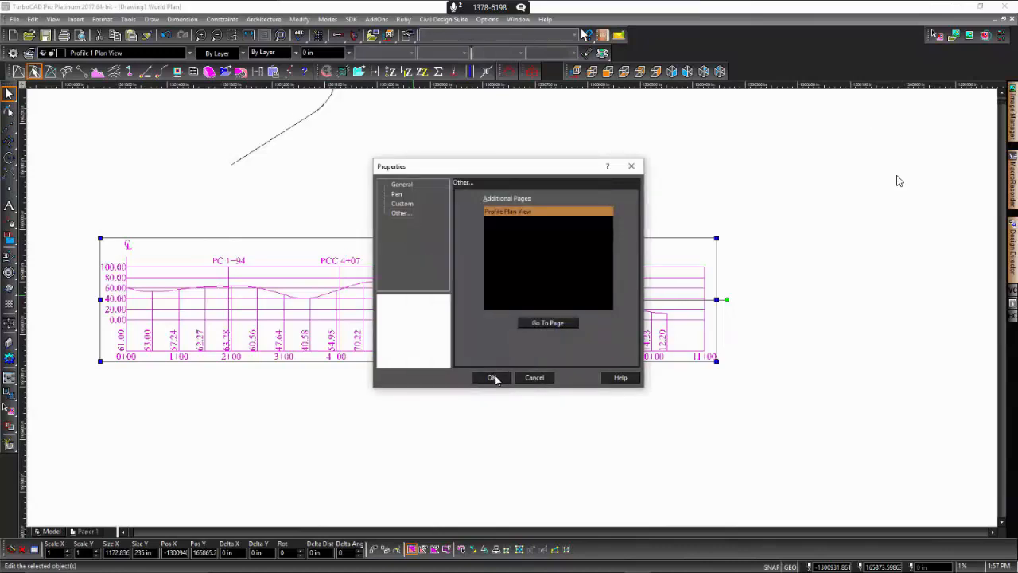
left_click(492, 378)
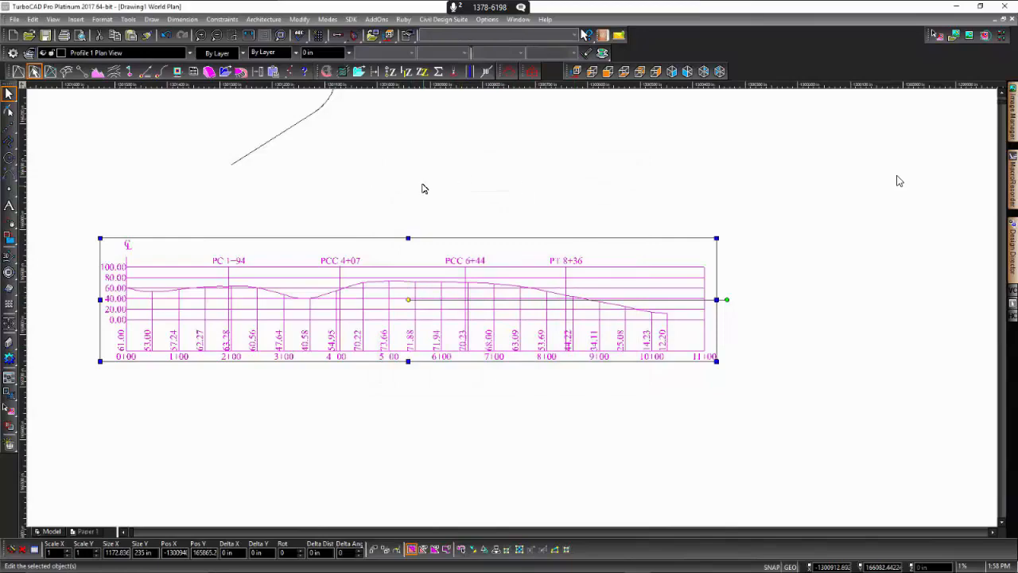
Step: Try to generate a profile with the profile graph selected, and clear the selection
scroll(422, 189, "up", 2)
scroll(509, 262, "down", 3)
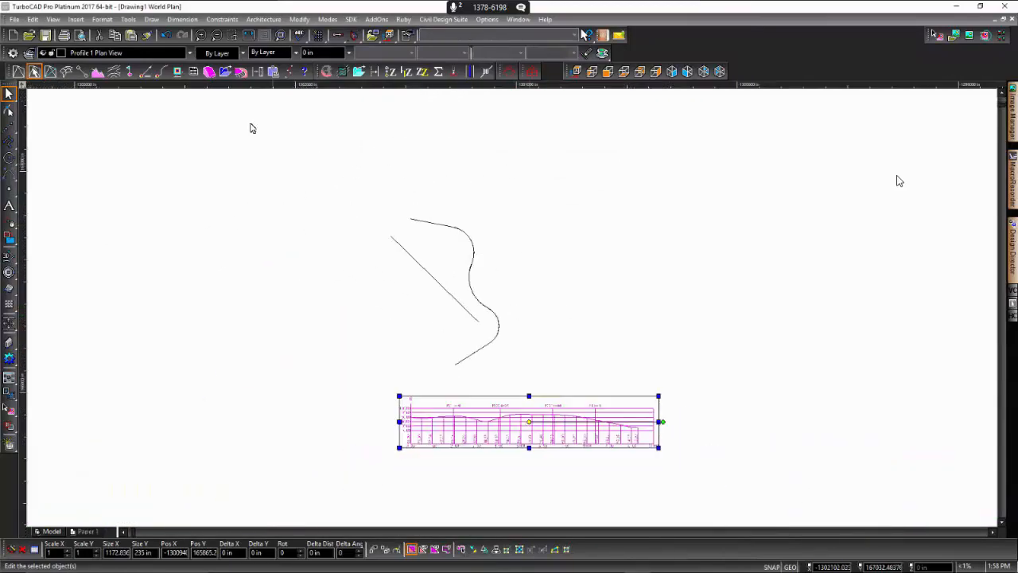
left_click(96, 73)
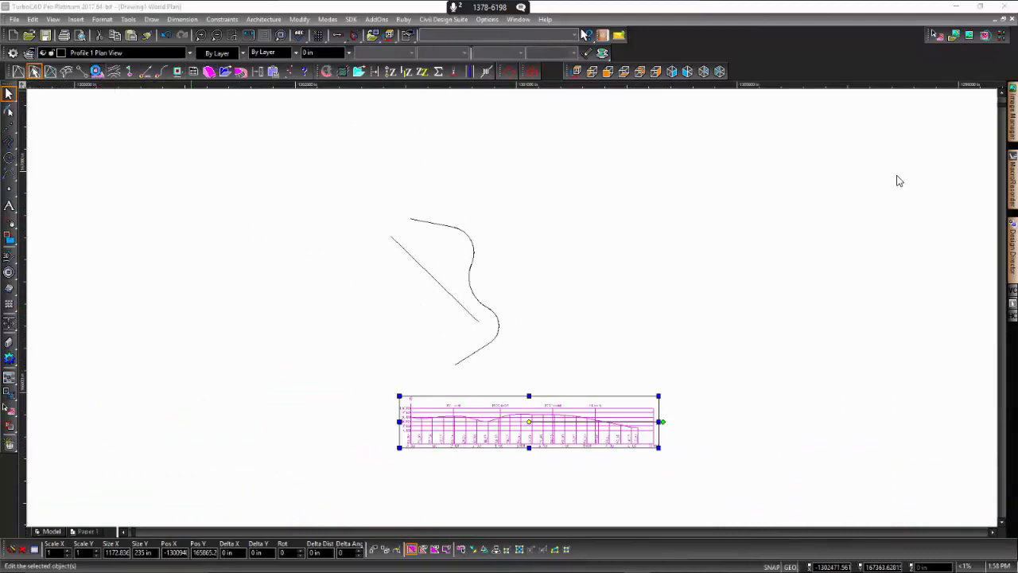
left_click(519, 316)
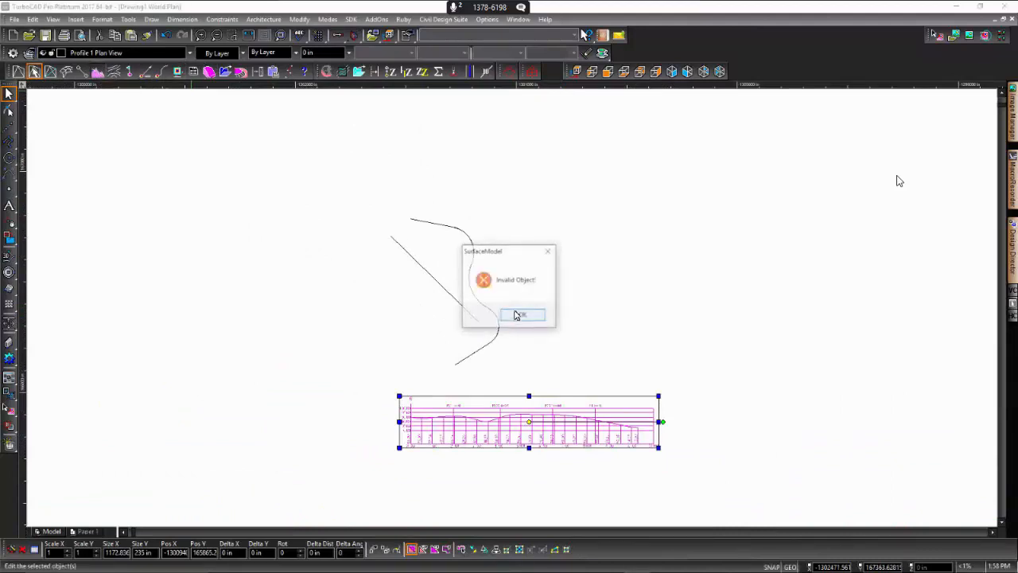
left_click(513, 315)
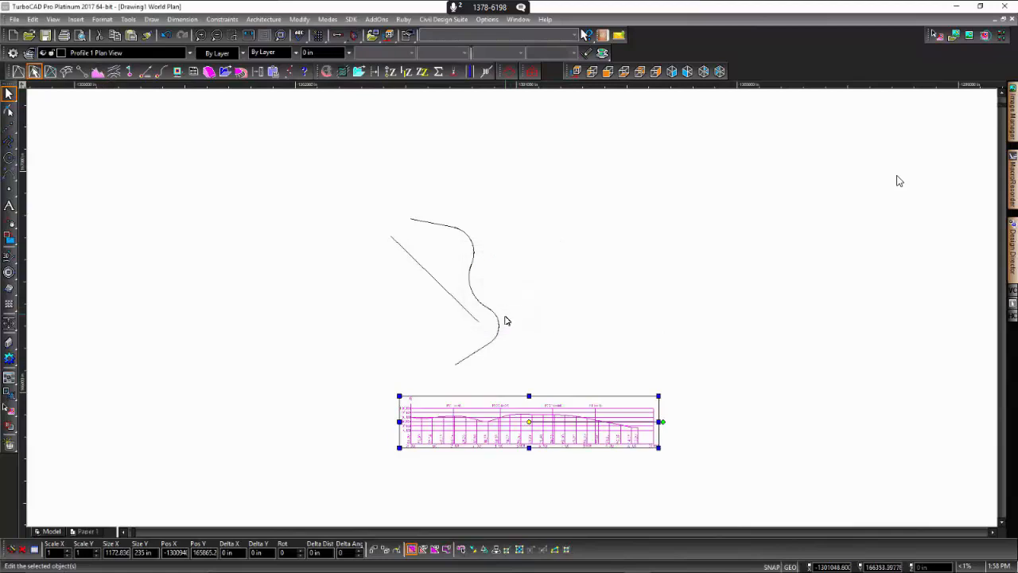
left_click(516, 304)
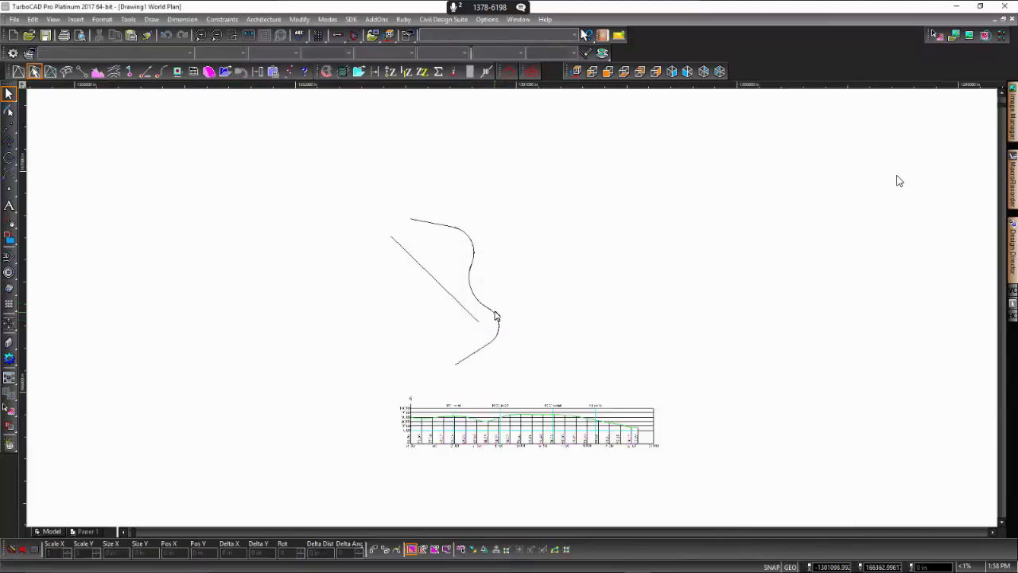
Step: Select the curved polyline and run Profiles on it again with Plan View enabled and layer Profile 1
left_click(494, 322)
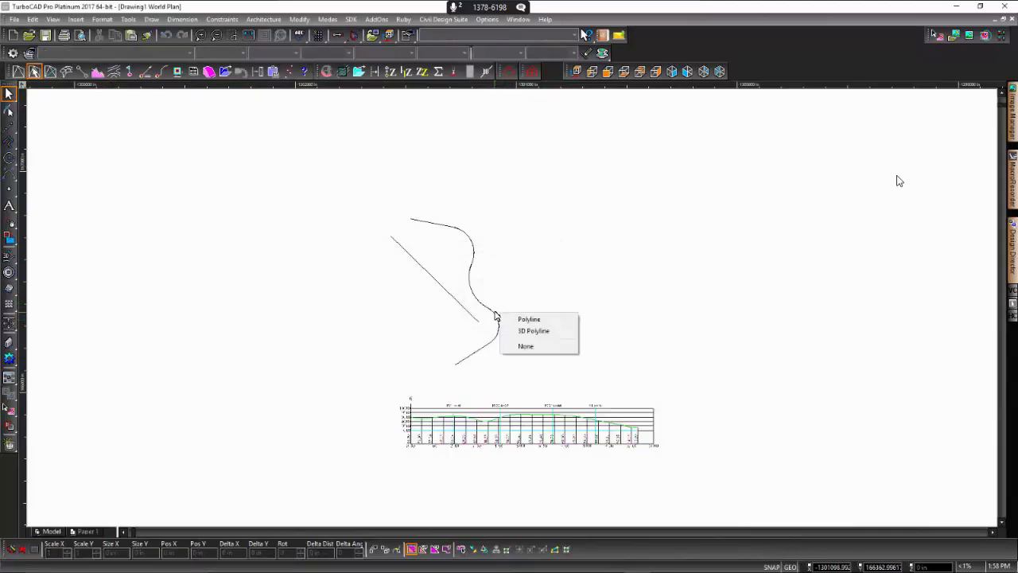
left_click(544, 320)
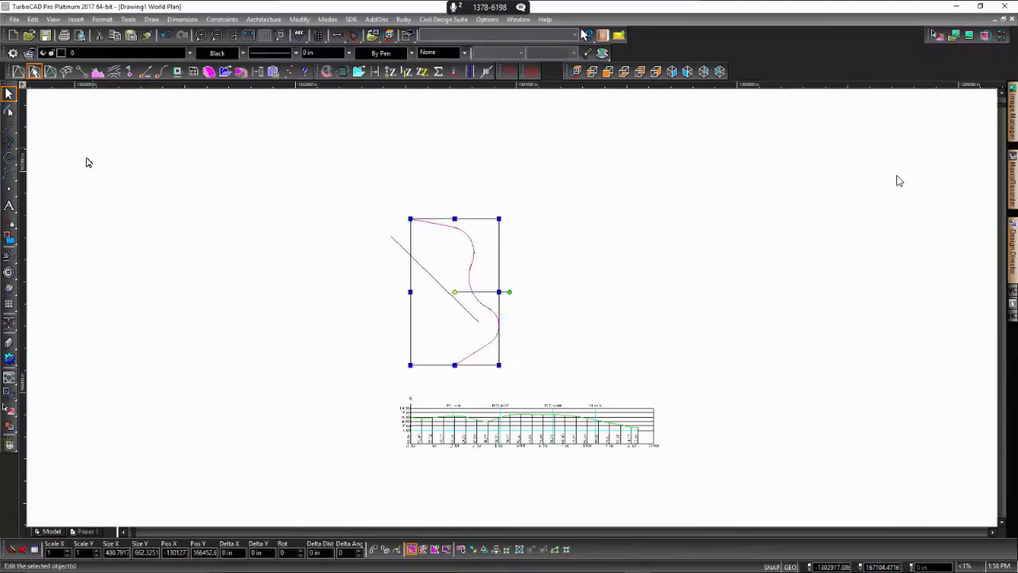
left_click(97, 73)
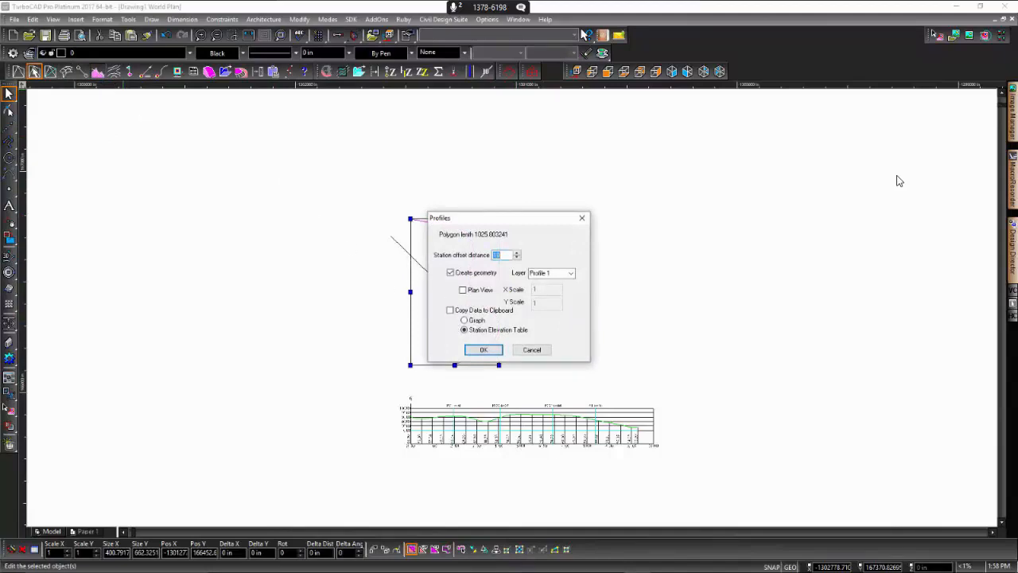
left_click(463, 290)
left_click(551, 272)
left_click(550, 272)
left_click(484, 350)
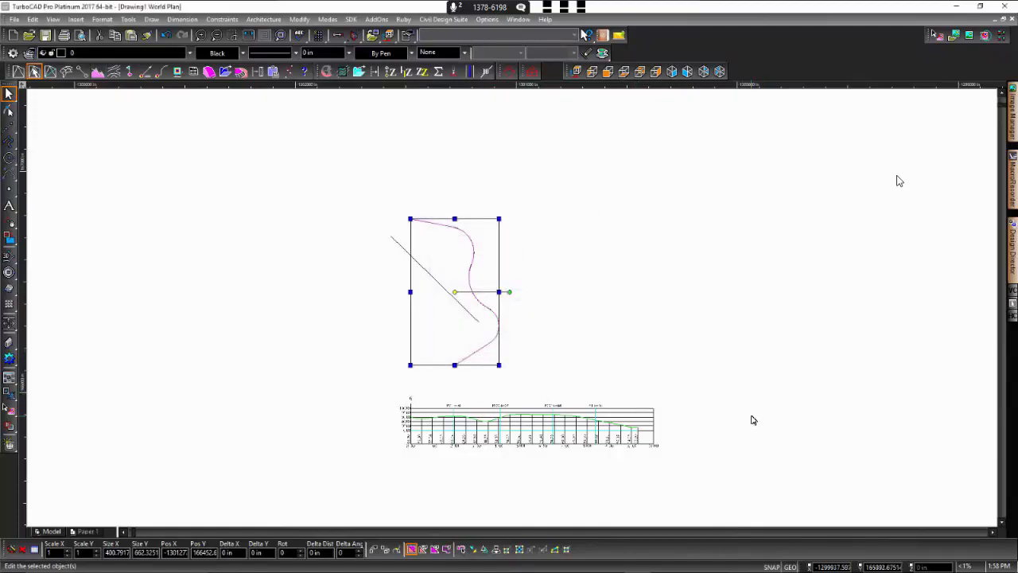
scroll(736, 420, "down", 1)
scroll(511, 314, "up", 1)
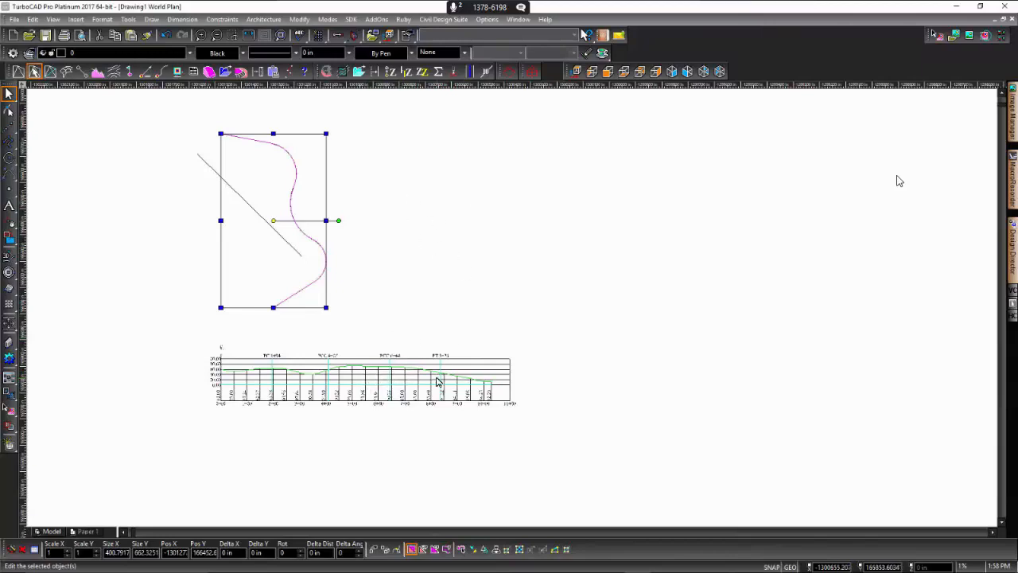
Step: Select the curved polyline, start the road cross-section tool on it, and accept the Cross Section Defaults
left_click(400, 214)
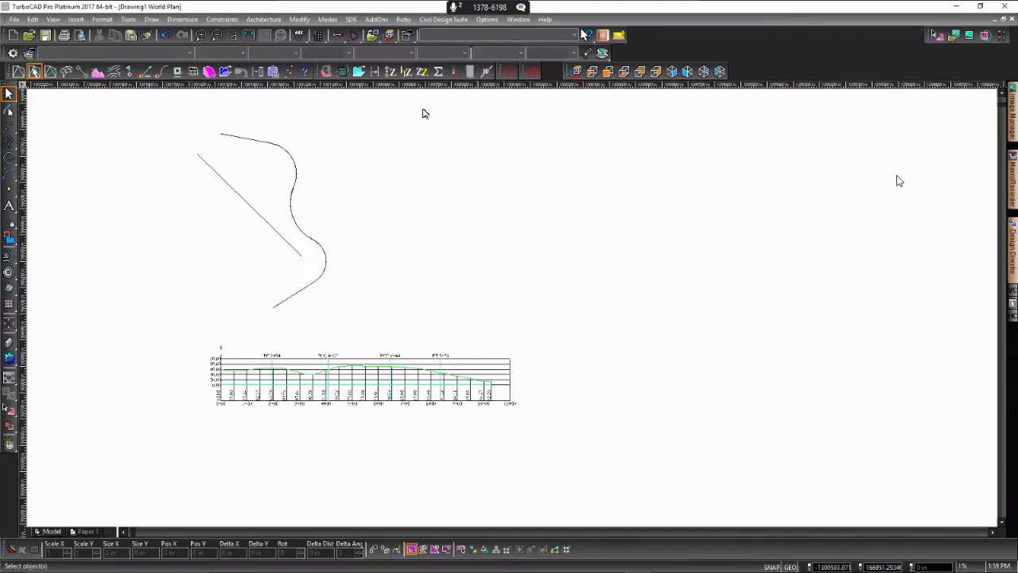
left_click(292, 197)
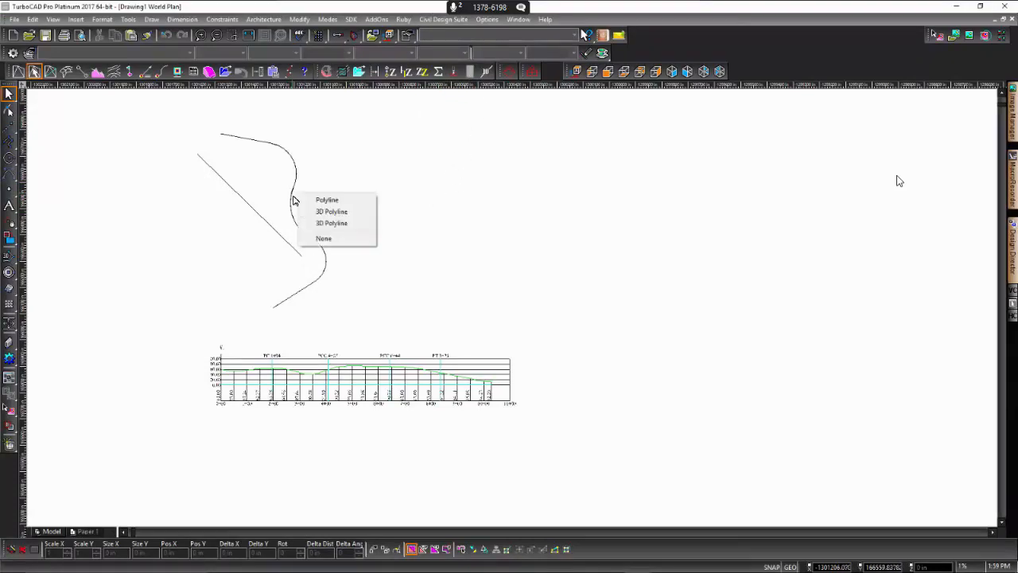
left_click(347, 202)
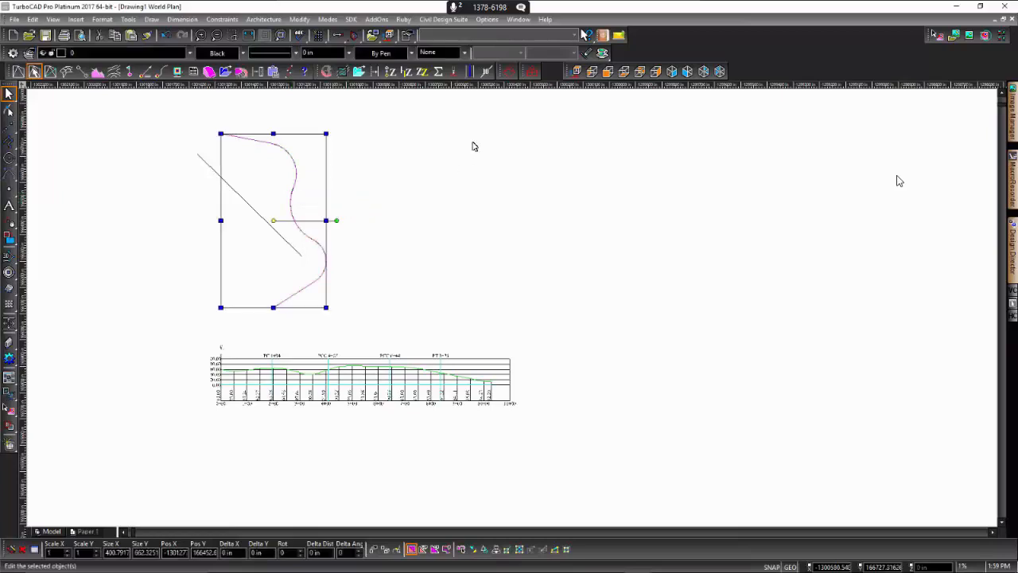
left_click(470, 72)
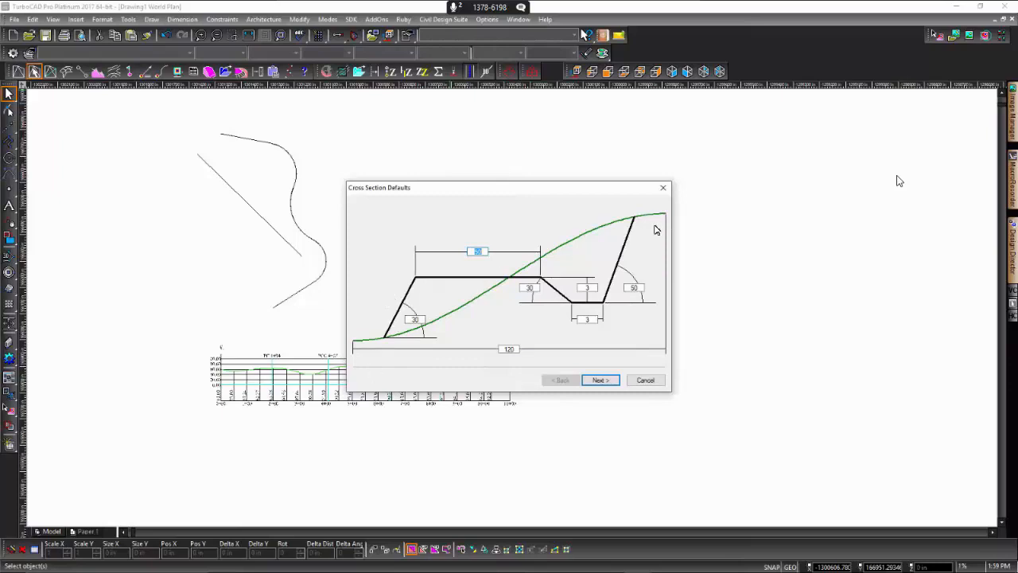
left_click(597, 381)
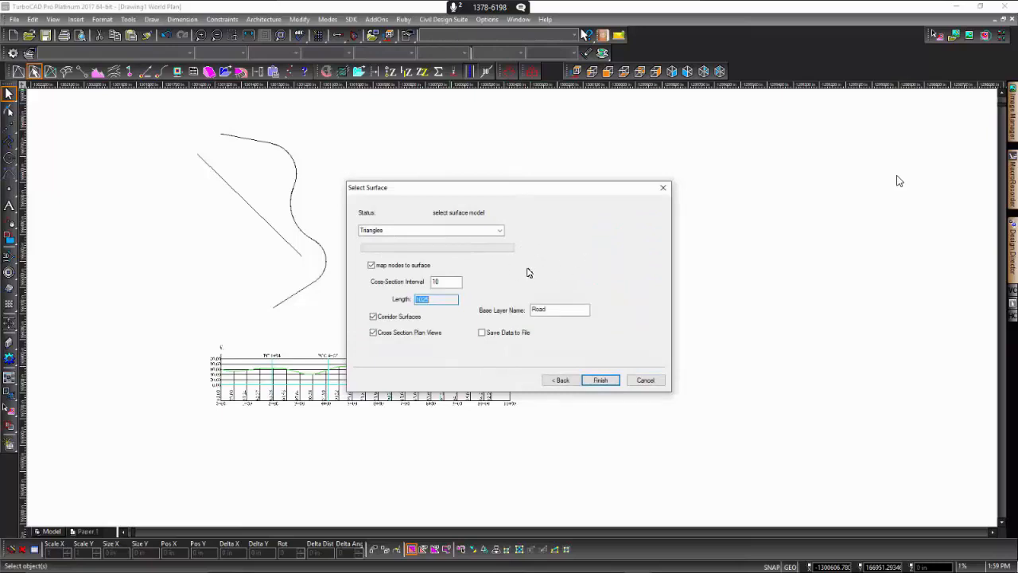
Step: Generate the road corridor and cross sections on the Triangles surface with base layer name Road 1 and Save Data to File enabled
left_click(502, 233)
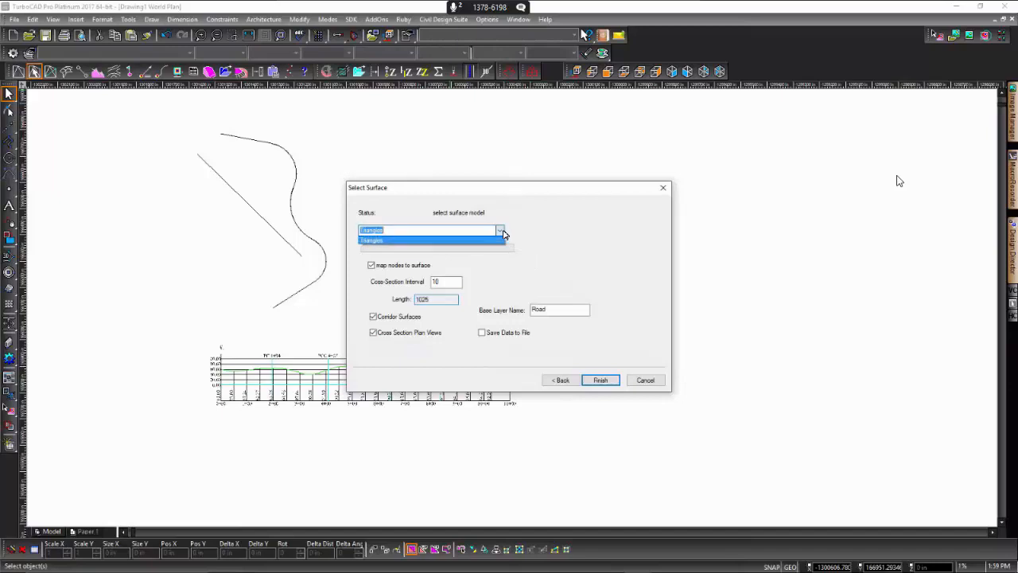
left_click(503, 233)
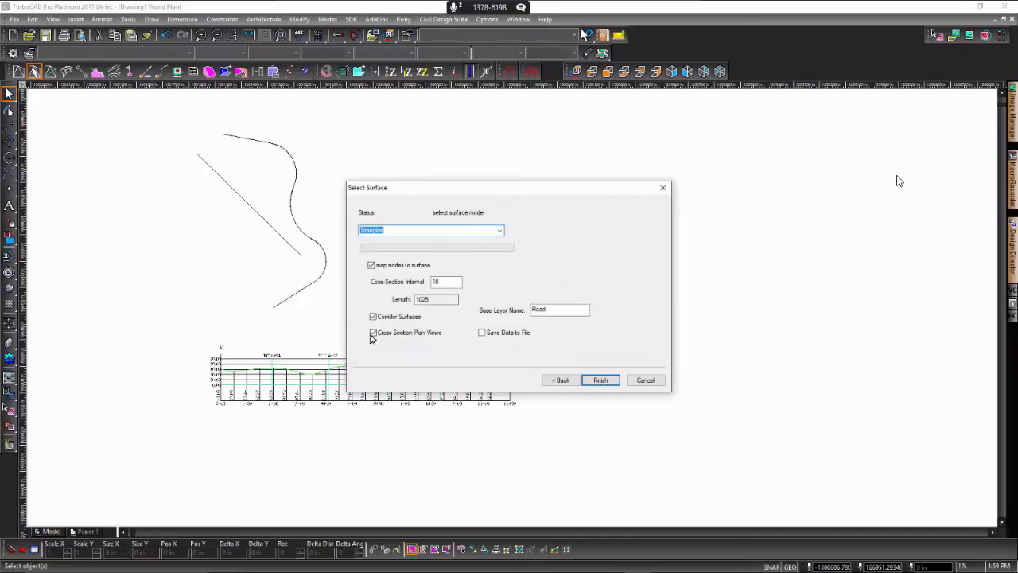
left_click(482, 333)
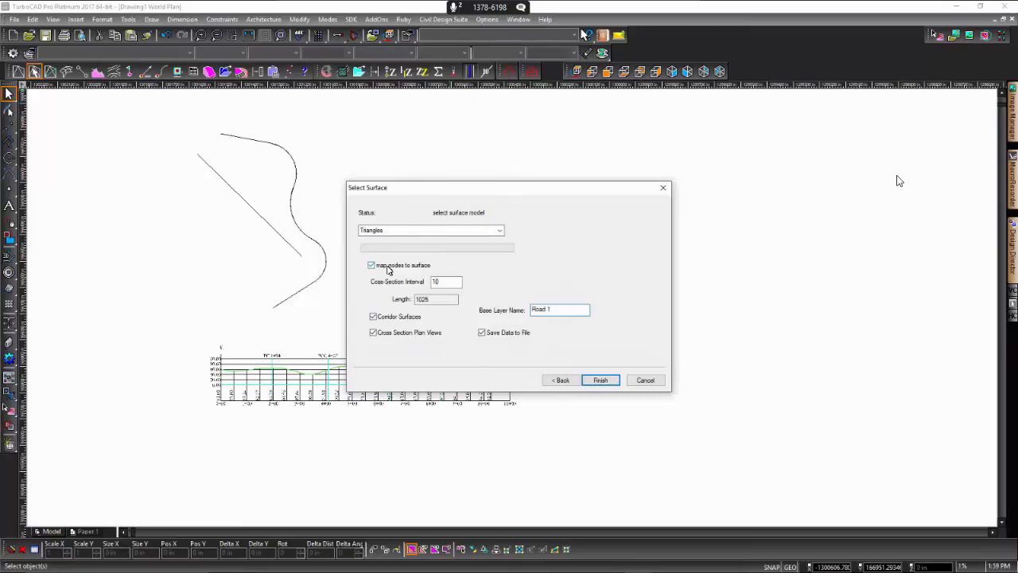
left_click(600, 380)
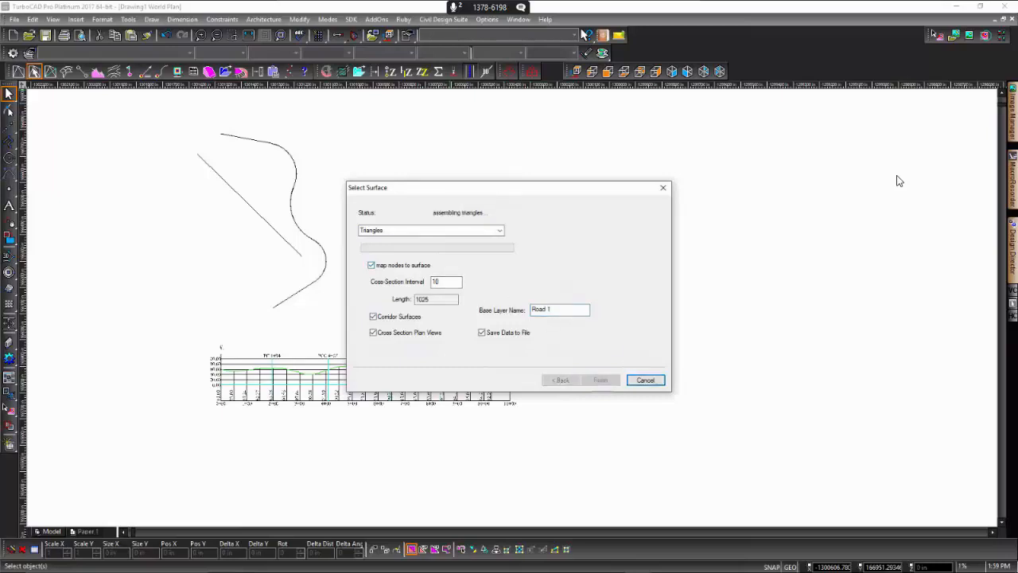
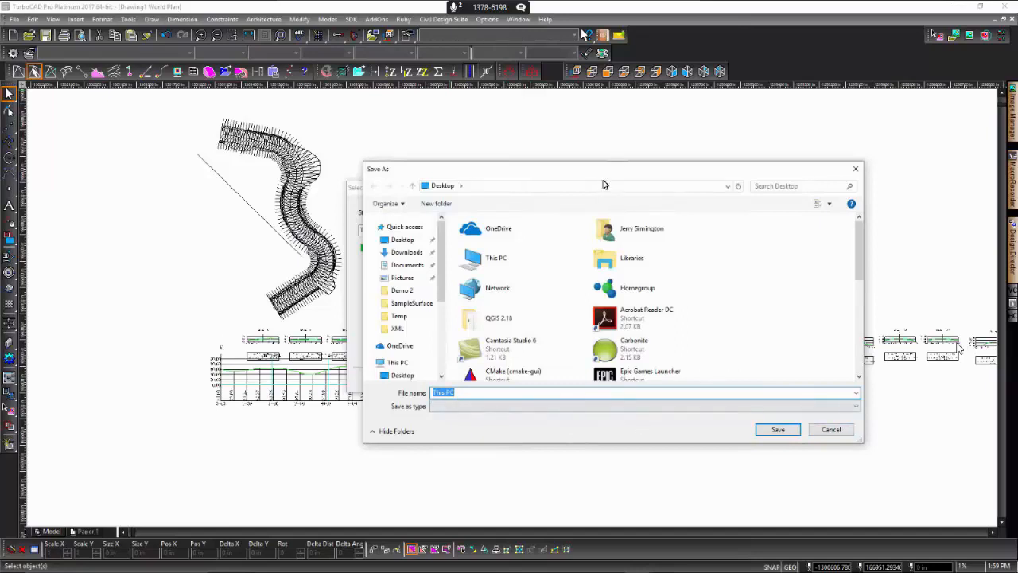
left_click_drag(602, 182, 564, 136)
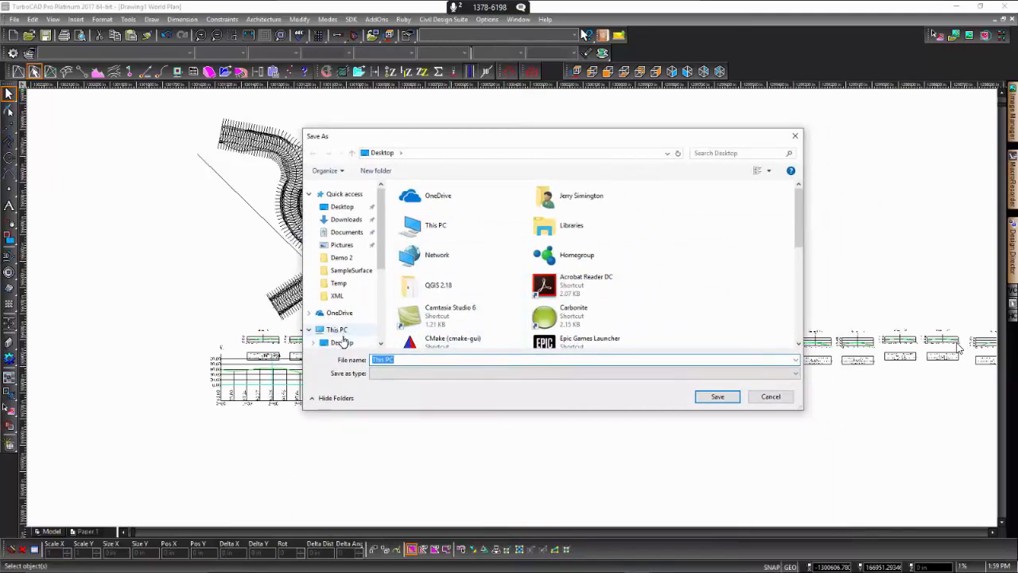
Step: Save the road data file in the Temp folder under the name DataRoad1
left_click(338, 283)
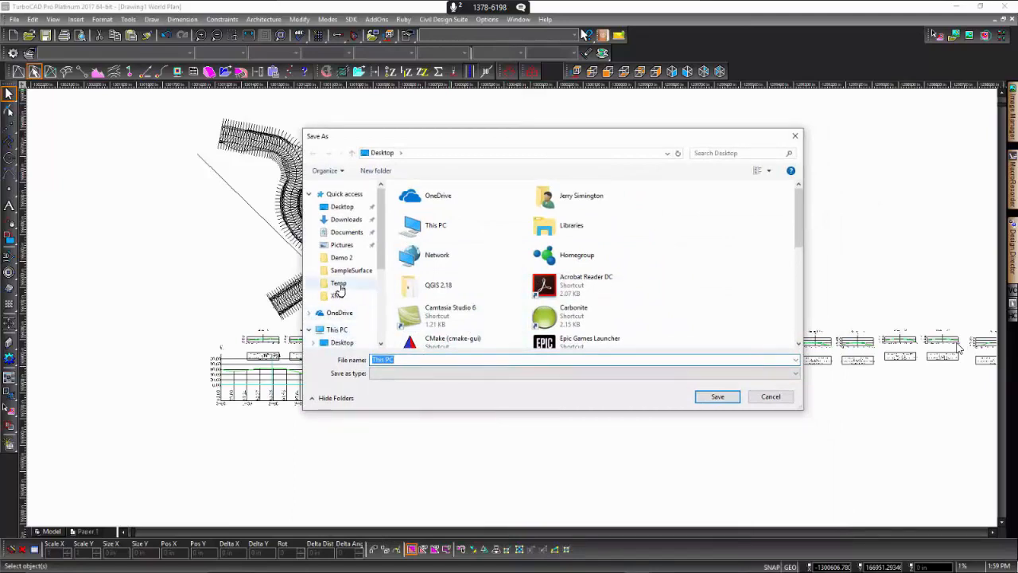
left_click(395, 358)
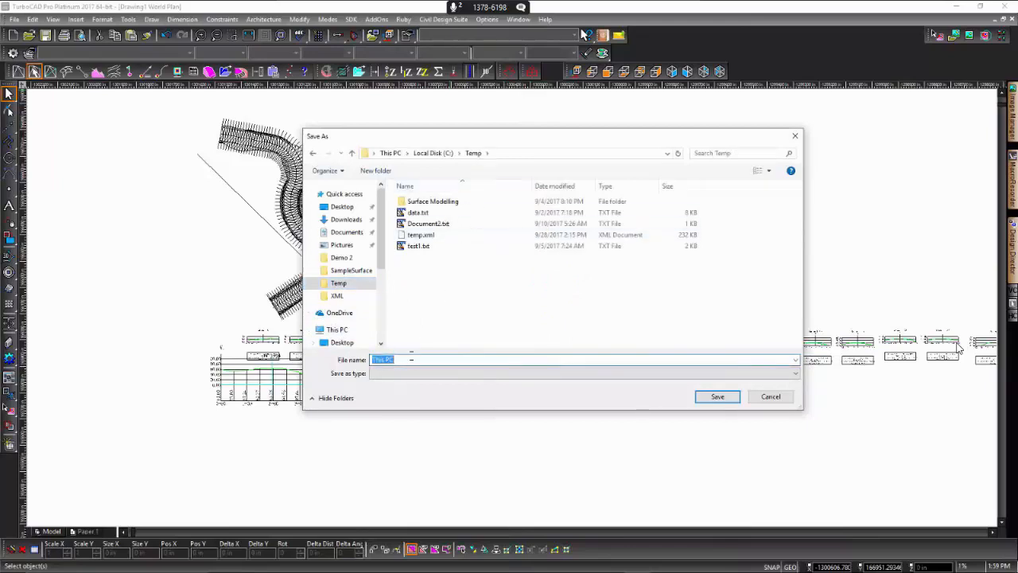
type("Data")
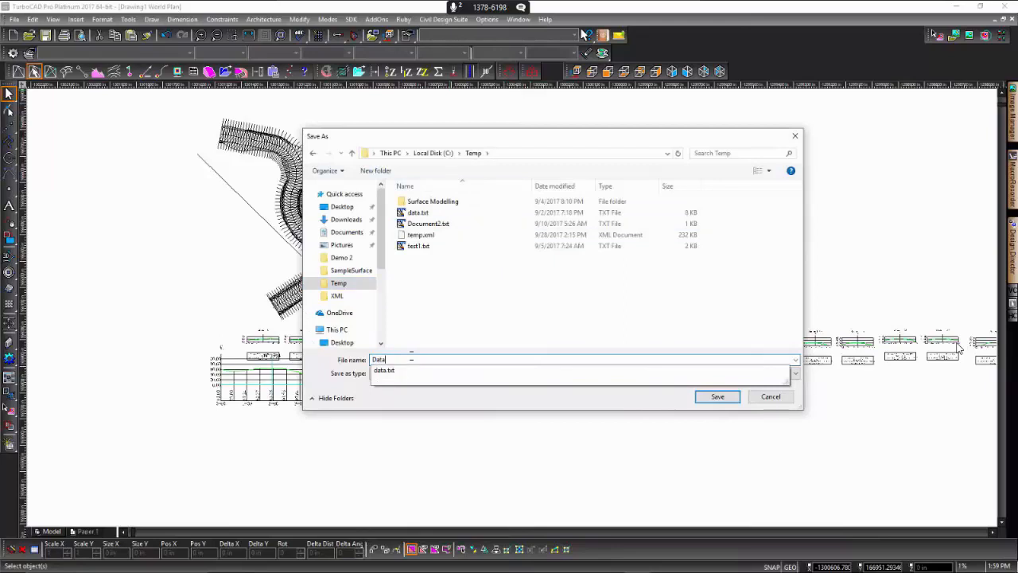
type("Road1")
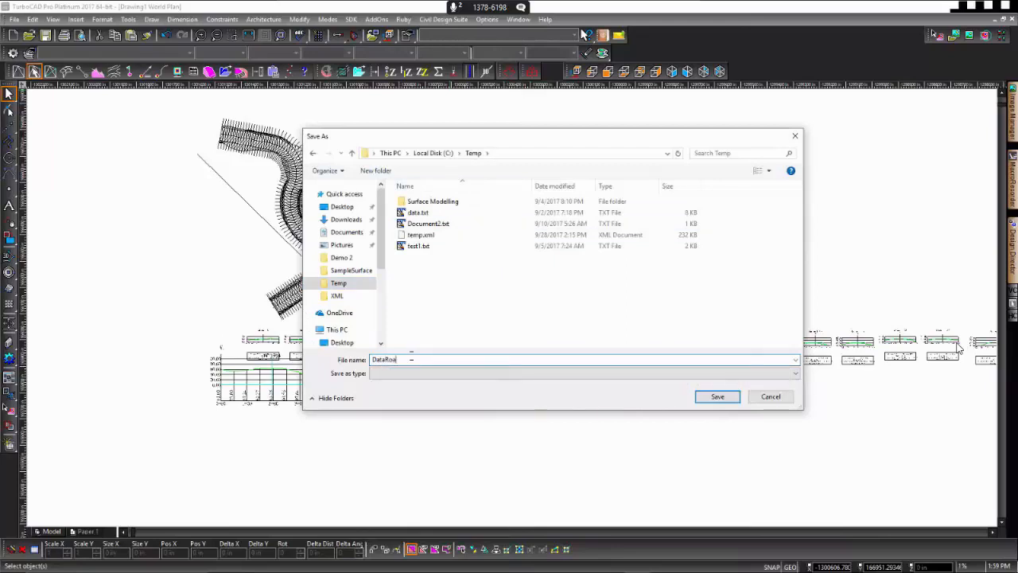
left_click(716, 397)
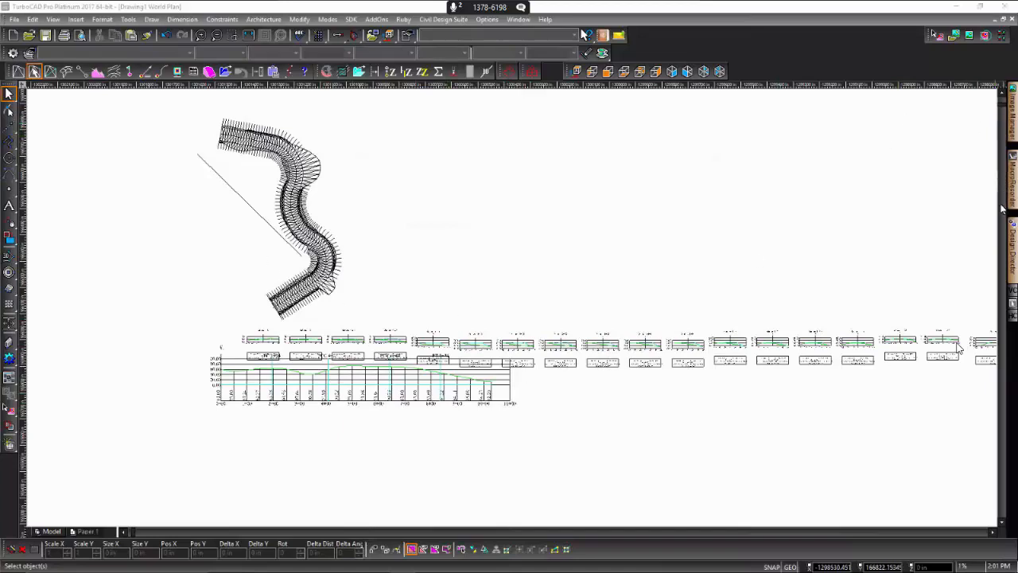
Step: Hide the Profile 1, Profile 1 Plan View, Profile 2 and Profile 2 Plan View layers
mouse_move(1011, 245)
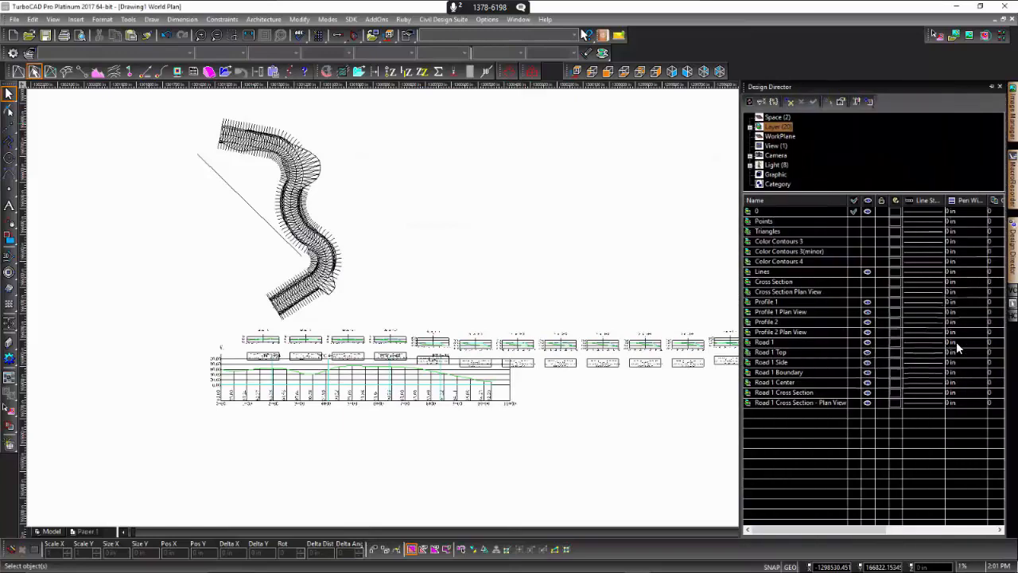
left_click(867, 302)
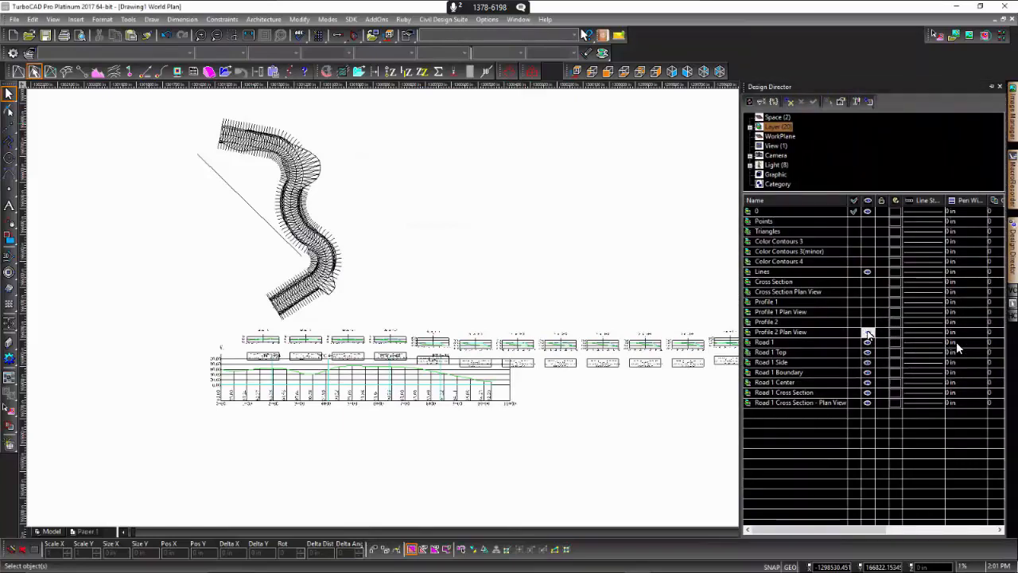
left_click(868, 321)
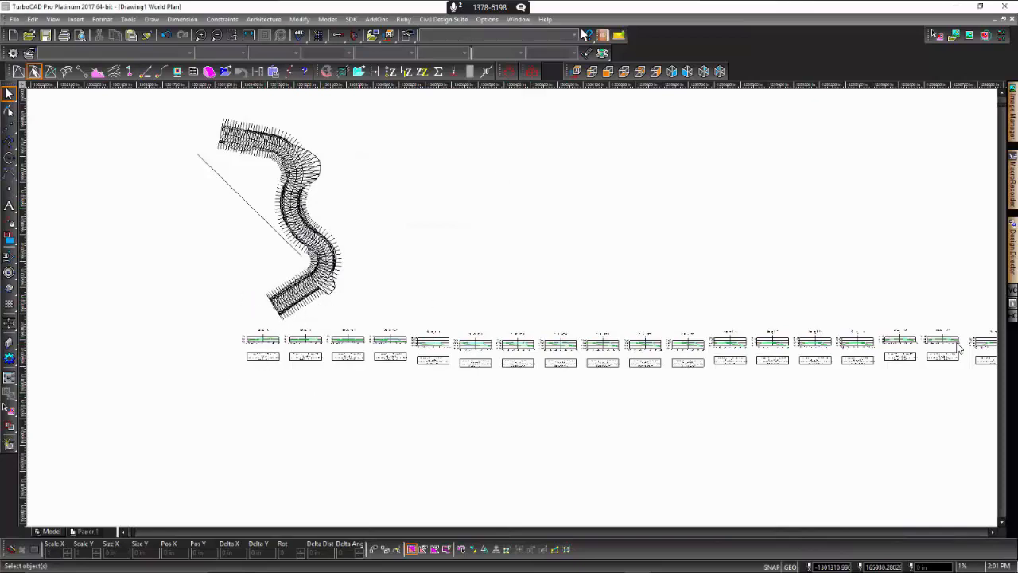
Step: Examine the cross sections at stations 0+00 and 0+10 with their cut and fill area, volume and mass tables
scroll(263, 357, "up", 5)
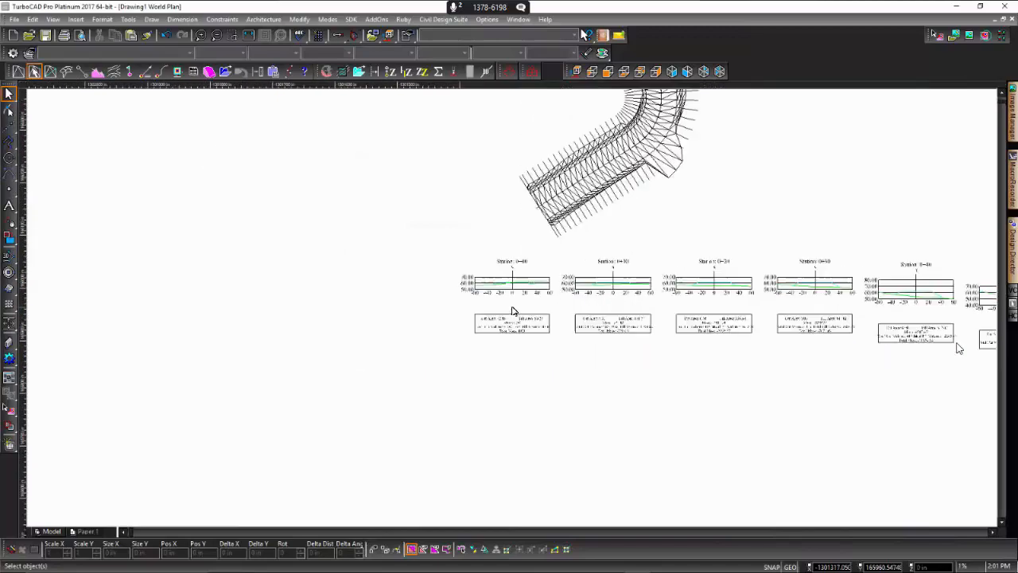
scroll(513, 311, "up", 3)
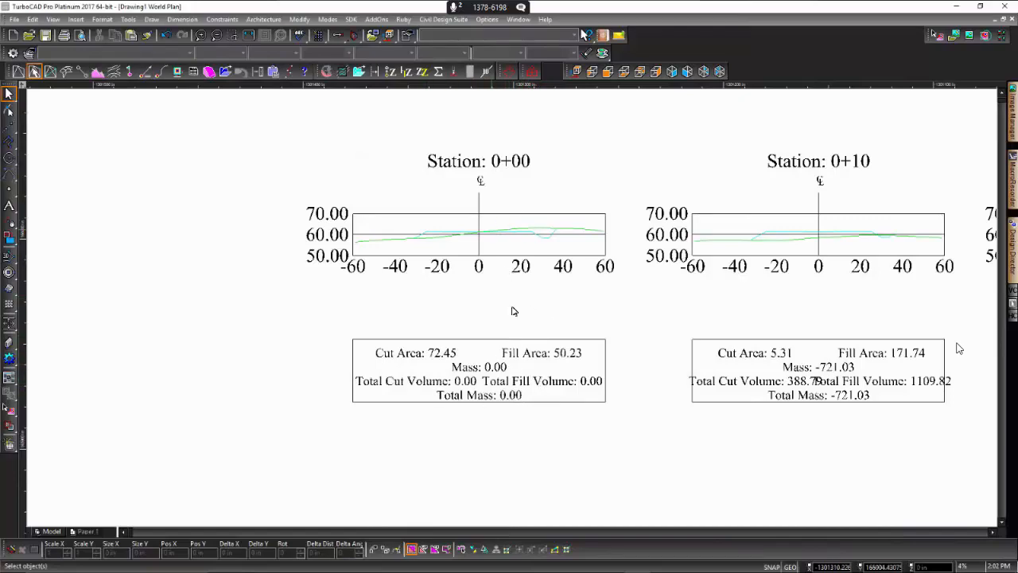
scroll(513, 311, "up", 2)
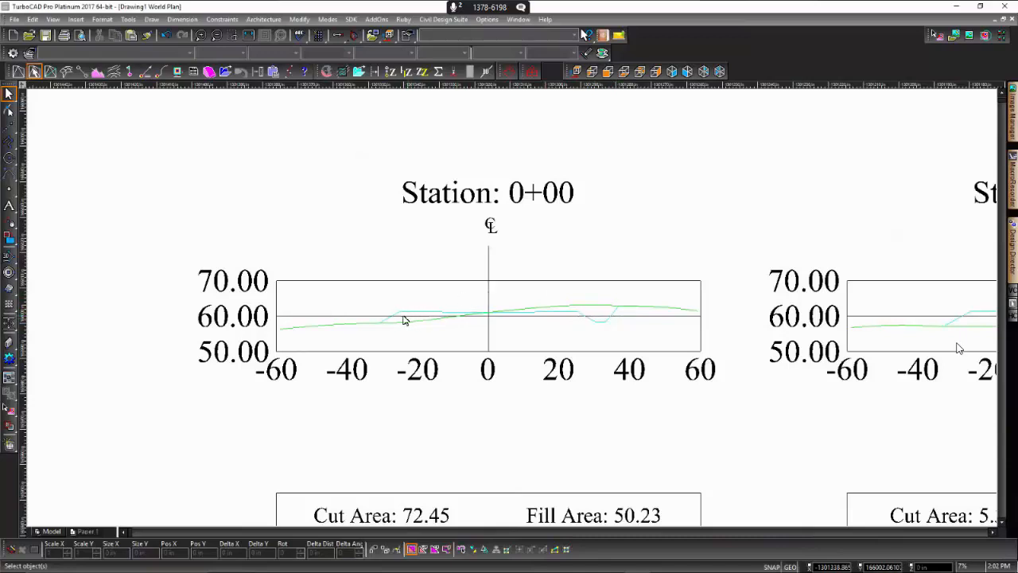
scroll(557, 344, "down", 2)
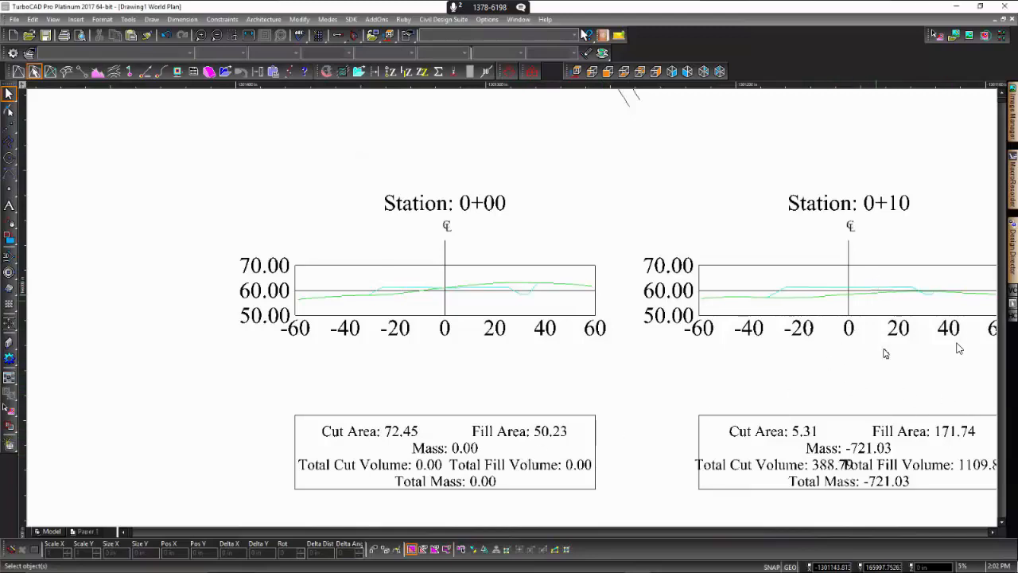
left_click(992, 531)
left_click(992, 532)
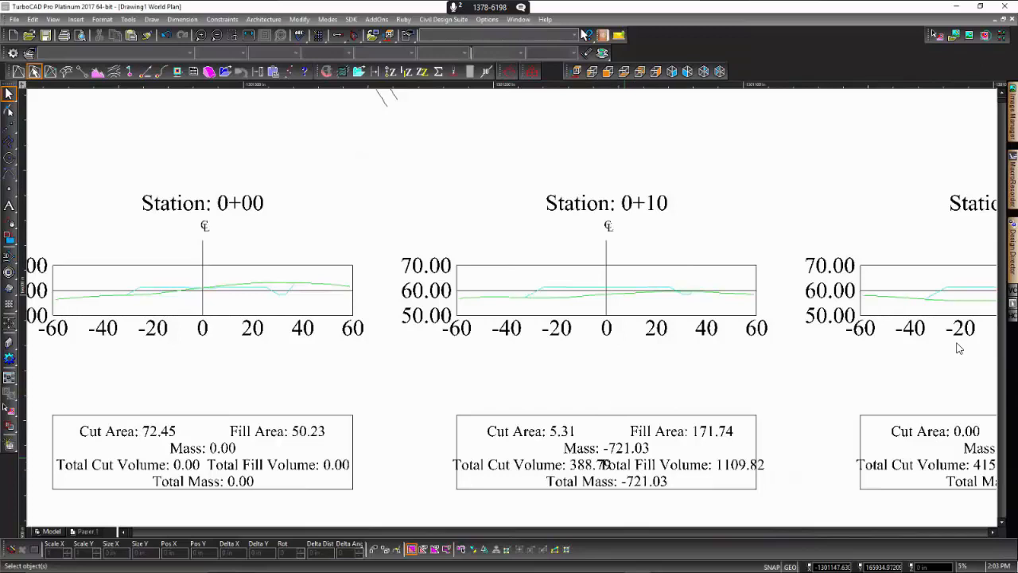
Step: Reduce the text height of the station 0+10 cross section in its Cross Section Plan View properties
left_click(625, 450)
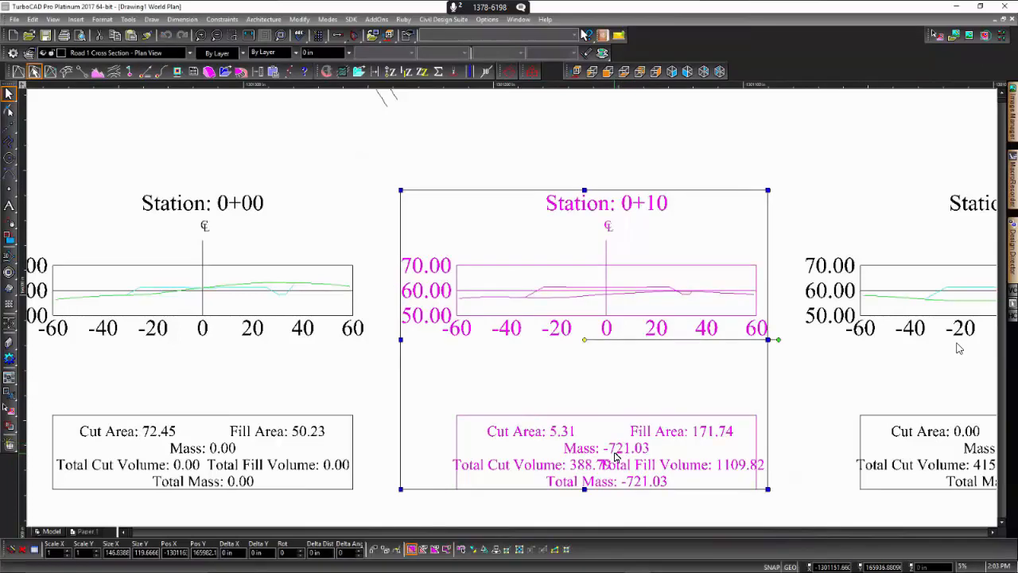
double_click(606, 327)
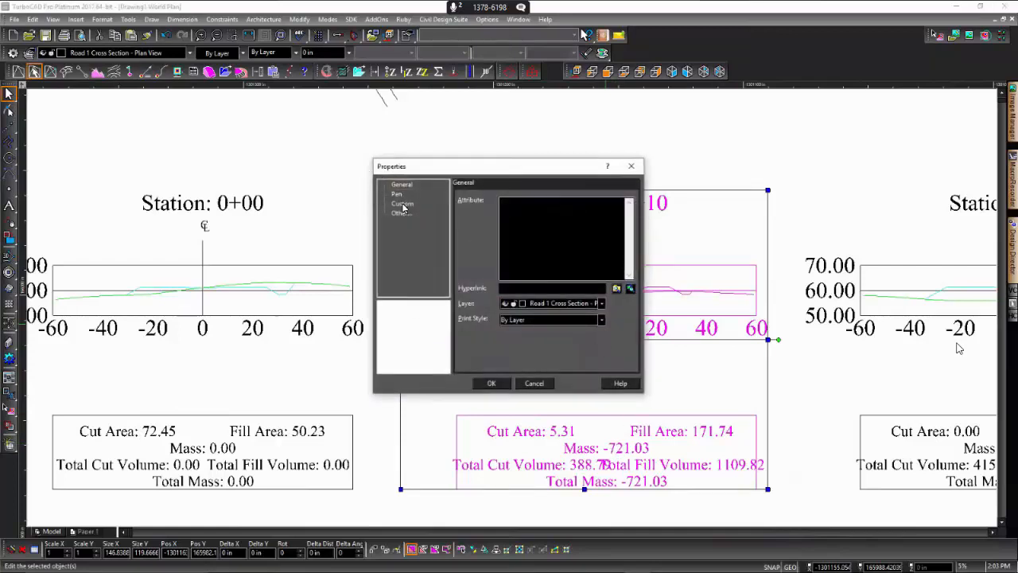
left_click(406, 215)
left_click(543, 213)
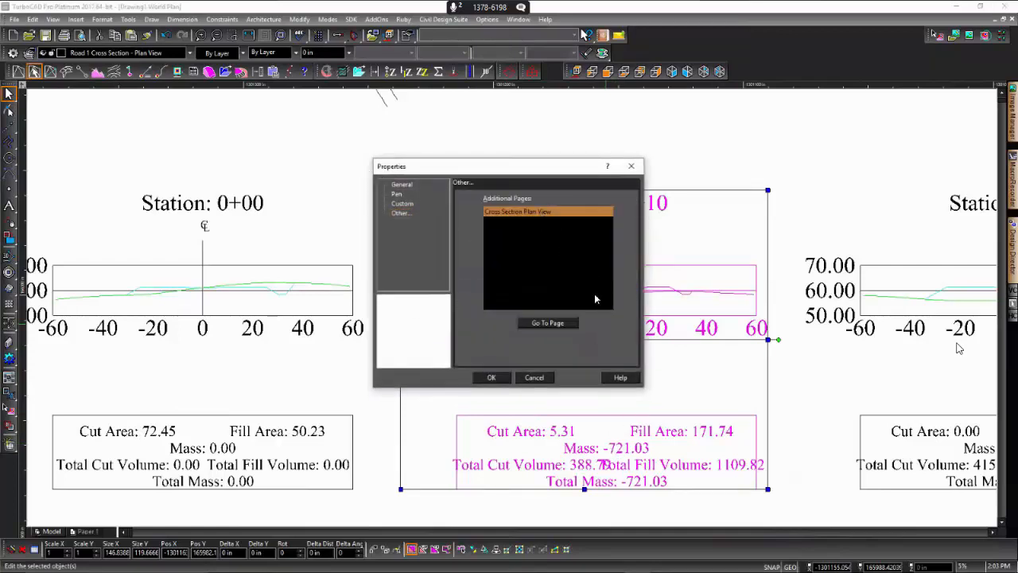
left_click(547, 323)
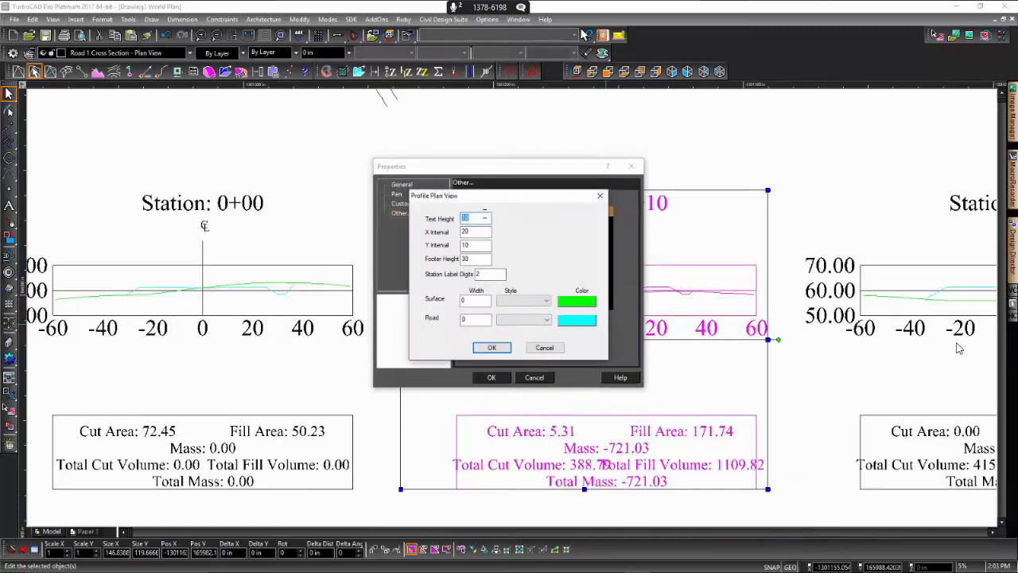
left_click(491, 348)
left_click(493, 378)
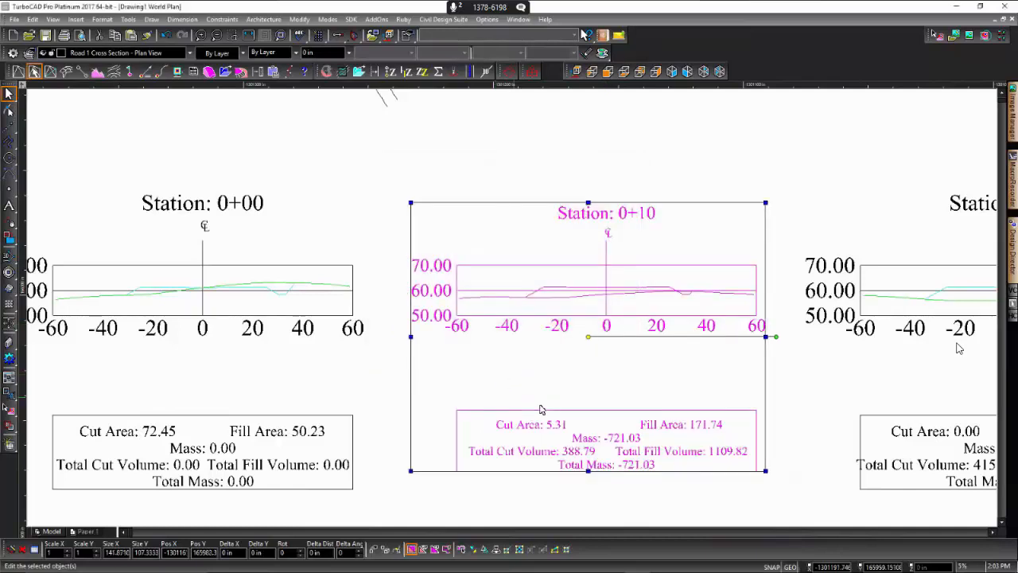
left_click(803, 424)
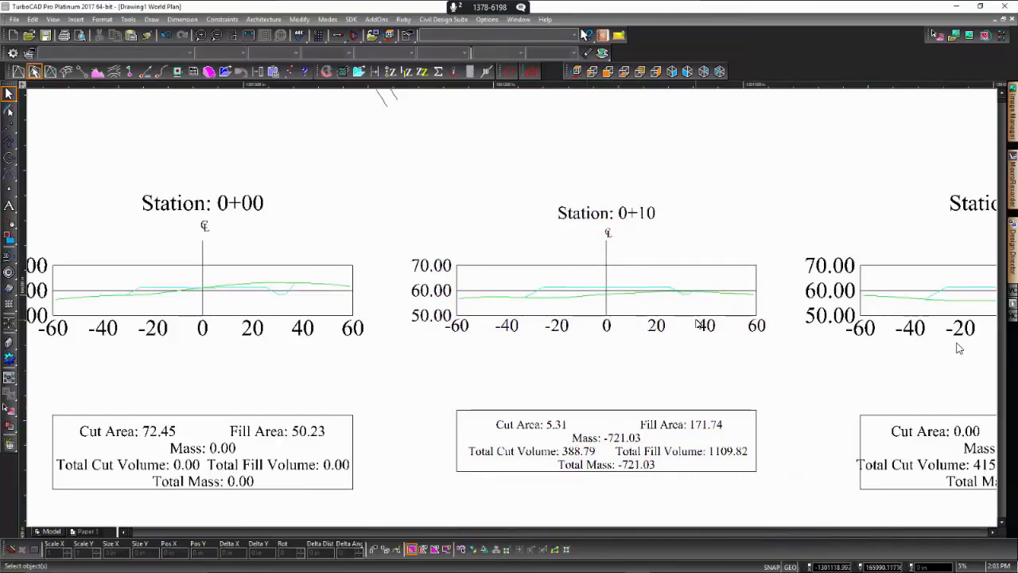
Step: Look over the full row of station cross sections along the road, ending on the road's plan view
scroll(513, 310, "down", 6)
scroll(512, 311, "down", 3)
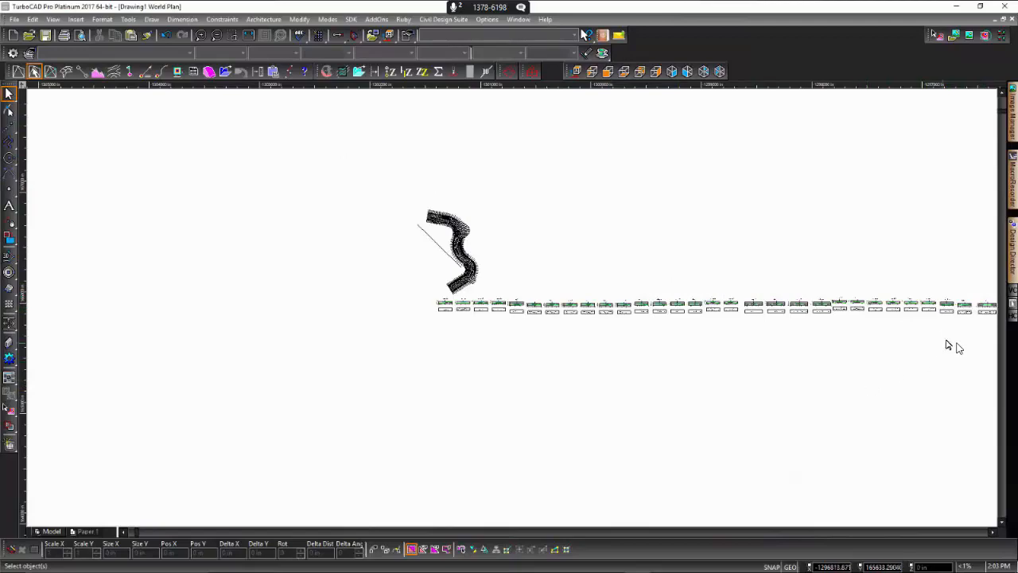
scroll(970, 314, "up", 7)
scroll(584, 327, "down", 8)
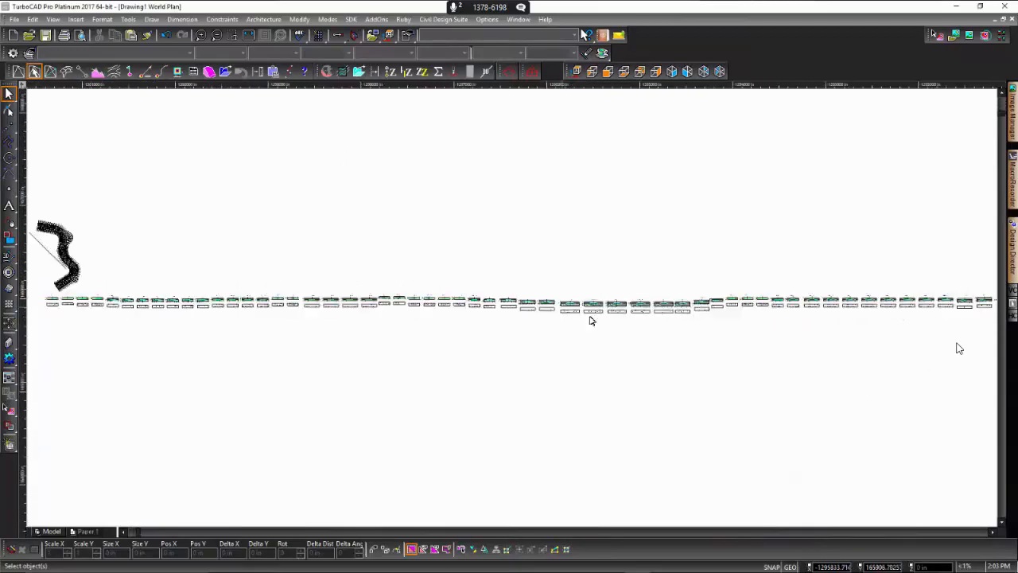
scroll(512, 307, "up", 2)
scroll(511, 307, "down", 5)
scroll(513, 309, "up", 3)
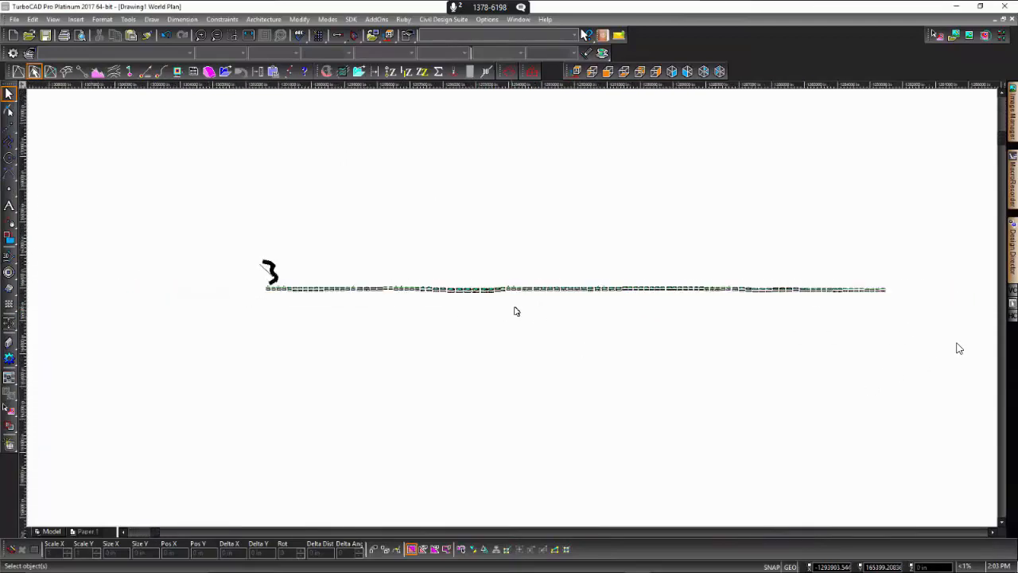
scroll(427, 306, "up", 2)
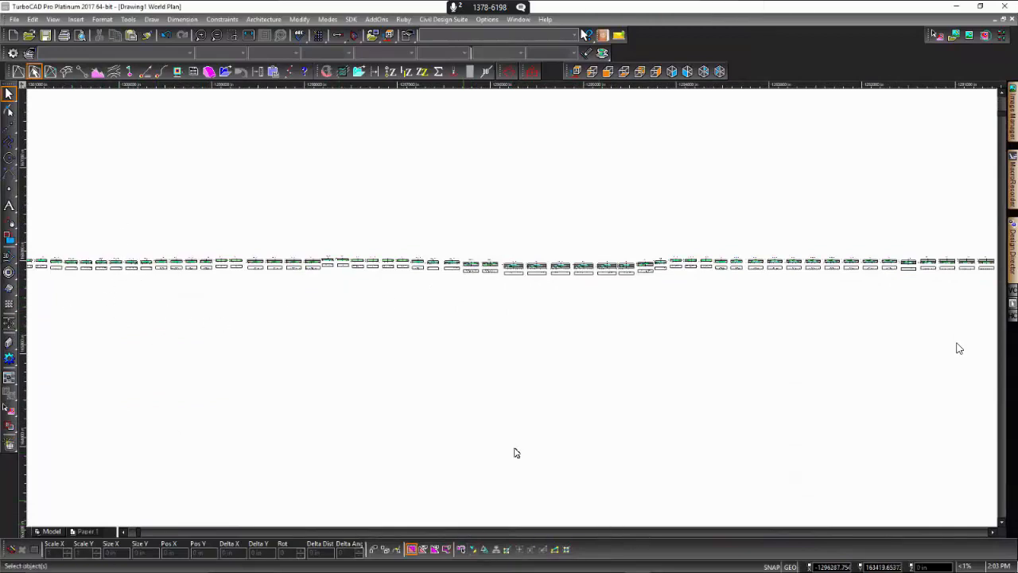
left_click(134, 533)
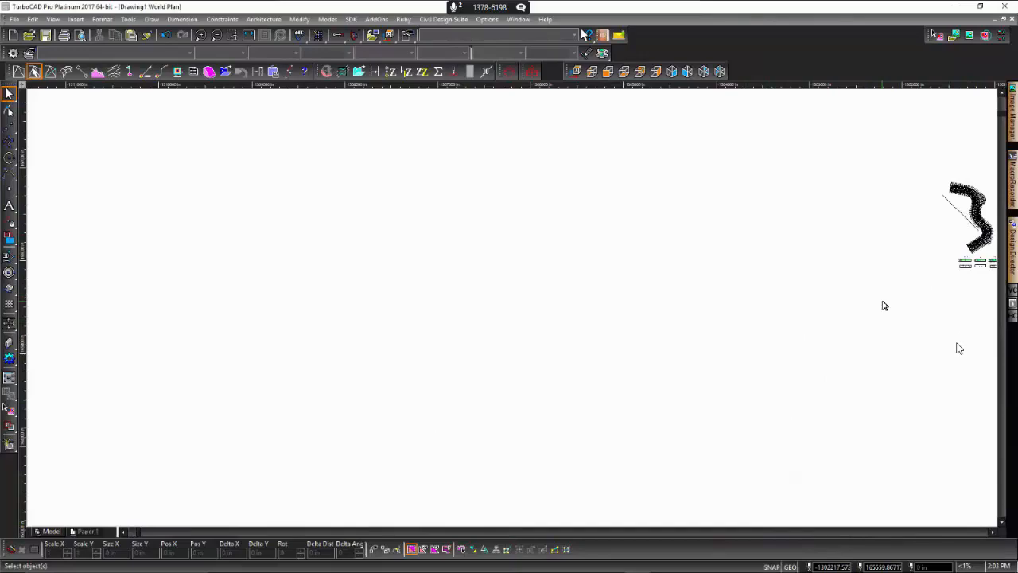
key("ctrl+e")
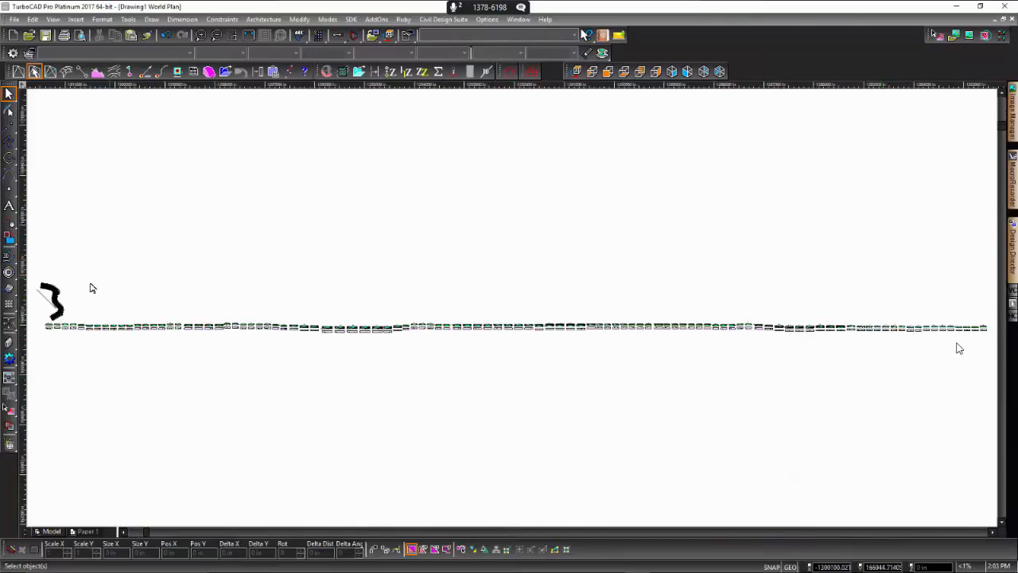
middle_click_drag(50, 311, 521, 317)
scroll(521, 316, "up", 6)
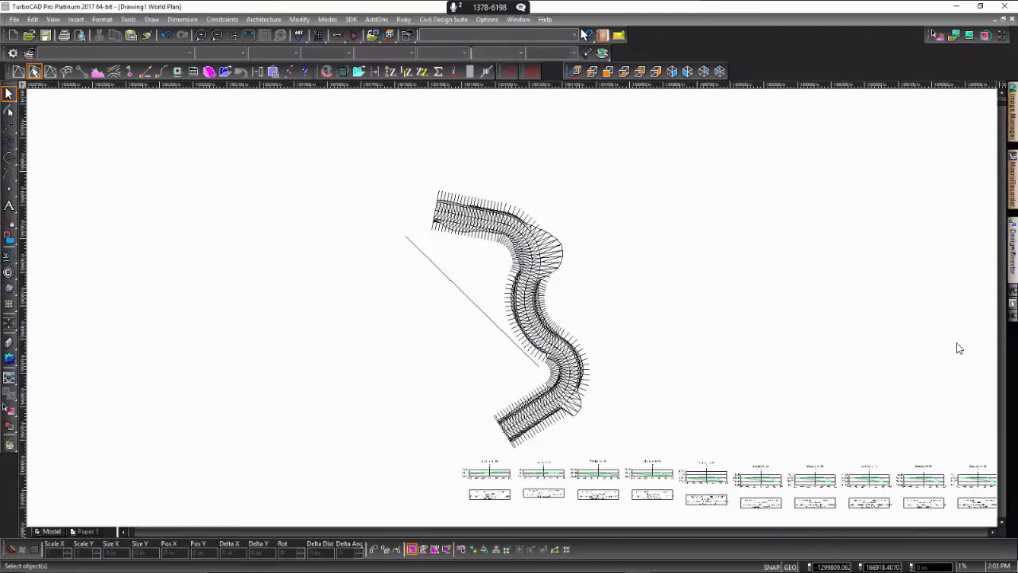
Step: Hide the Road 1 Cross Section - Plan View layer and display the road in the southeast isometric view
left_click(1012, 248)
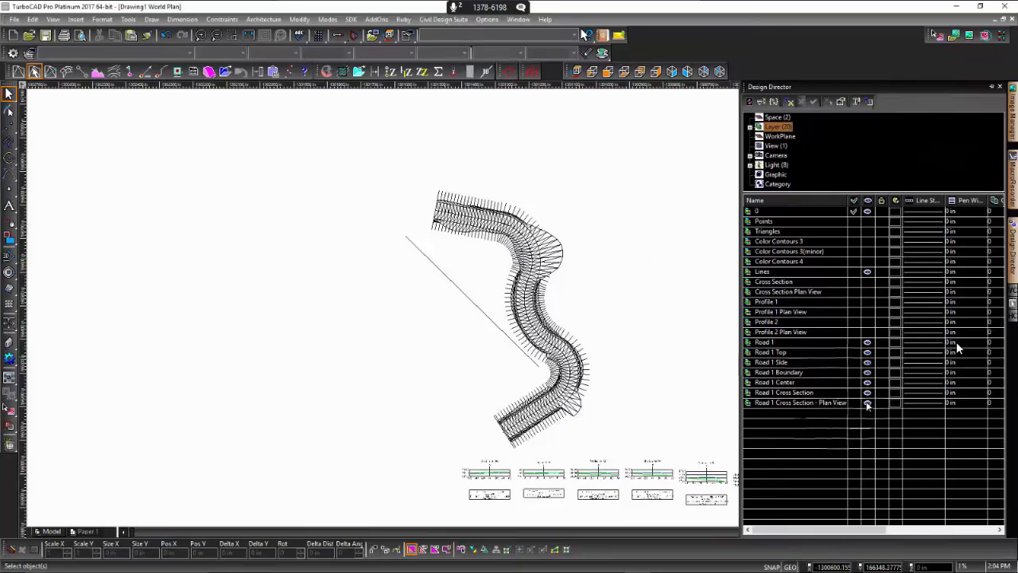
left_click(867, 402)
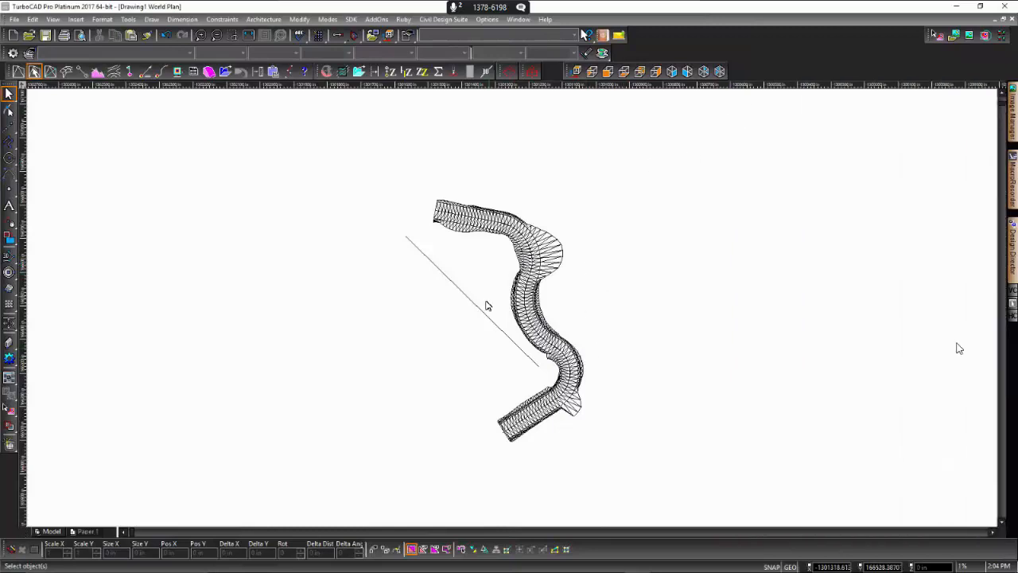
left_click(659, 72)
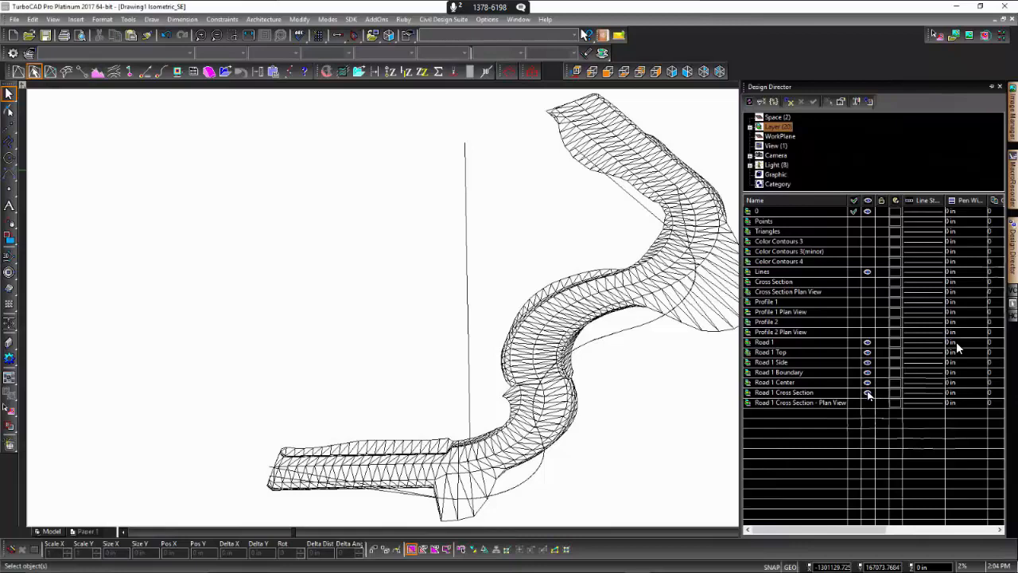
Step: Hide the Road 1 Cross Section, Road 1 Center and Road 1 Boundary layers, switching Road 1 Side off and back on
left_click(867, 393)
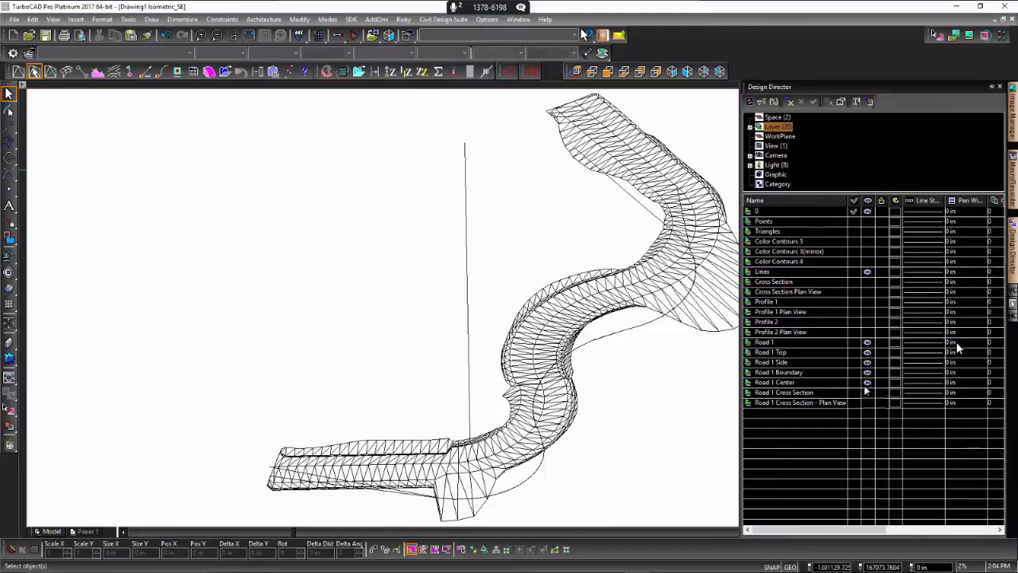
left_click(867, 382)
left_click(867, 372)
left_click(867, 362)
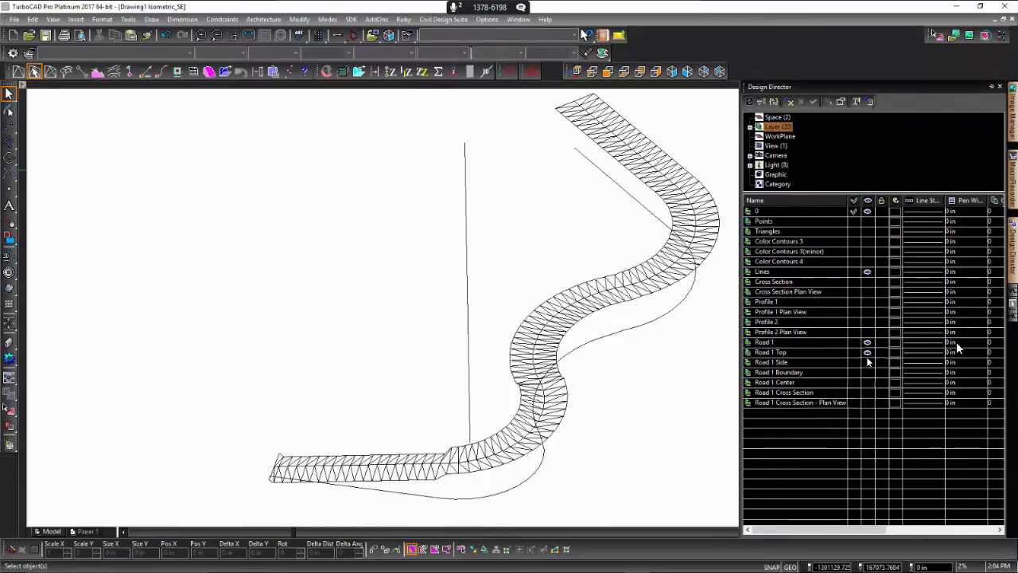
left_click(867, 361)
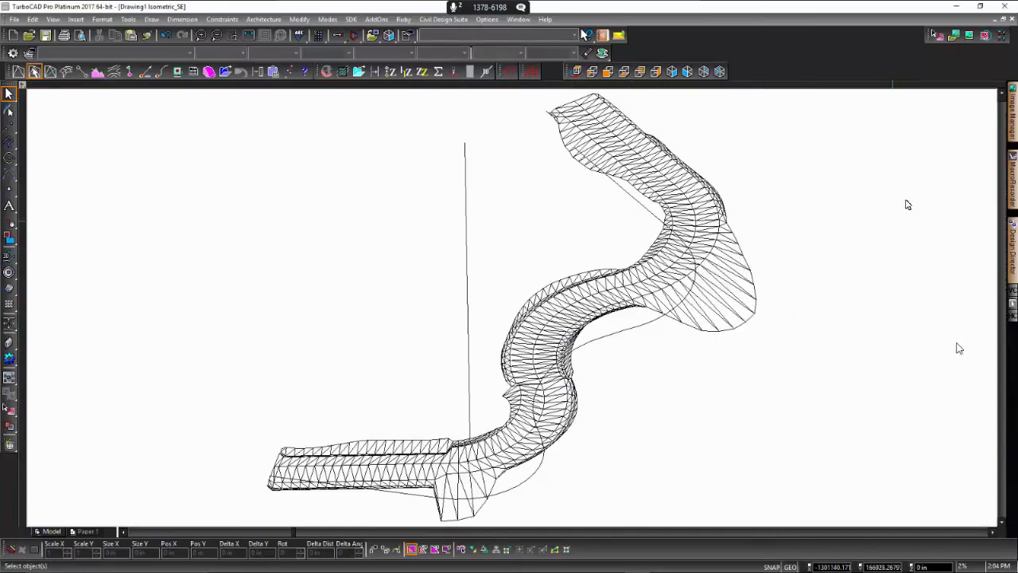
Step: Hide the Lines layer so that it is switched off along with the other auxiliary layers
mouse_move(1012, 246)
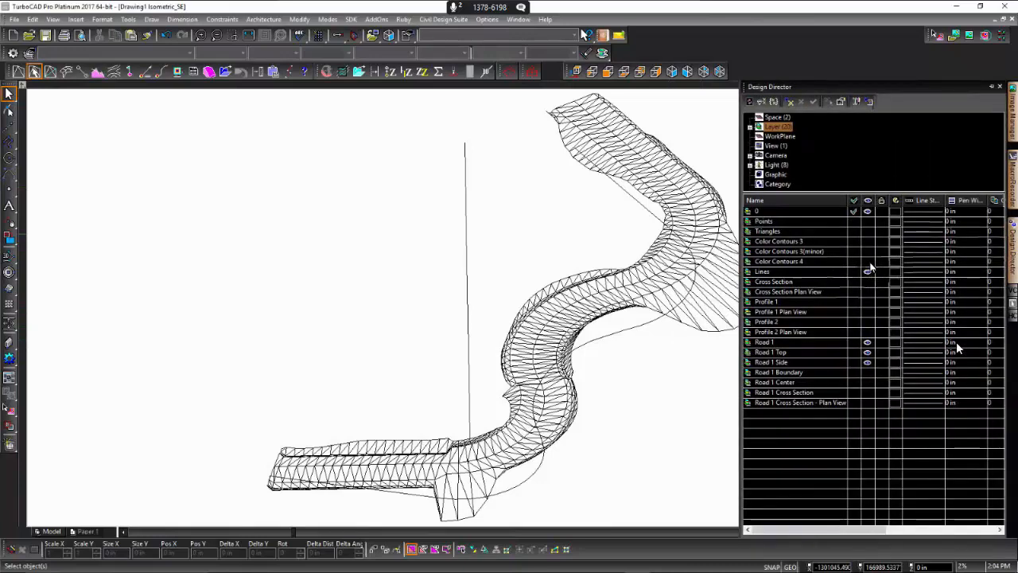
left_click(868, 272)
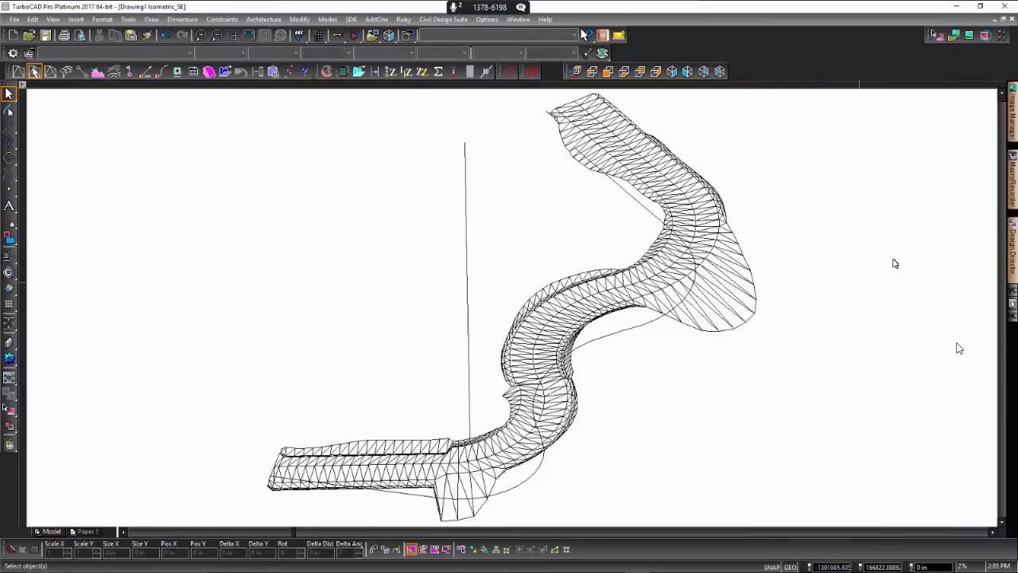
mouse_move(1005, 250)
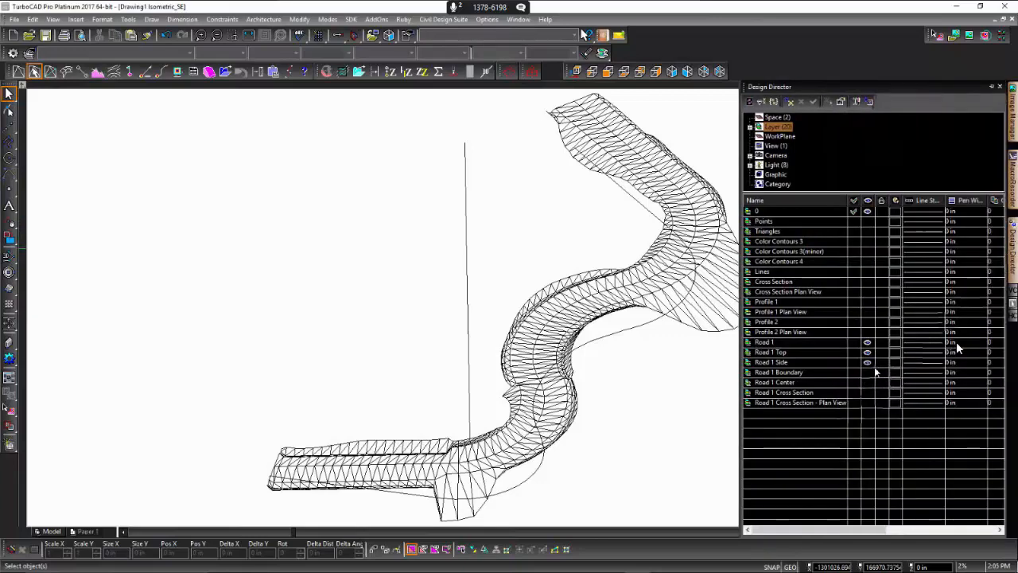
Step: Show the Road 1 Boundary and Road 1 Center layers and hide Road 1 and Road 1 Top, switching Triangles on and back off
left_click(868, 232)
left_click(867, 231)
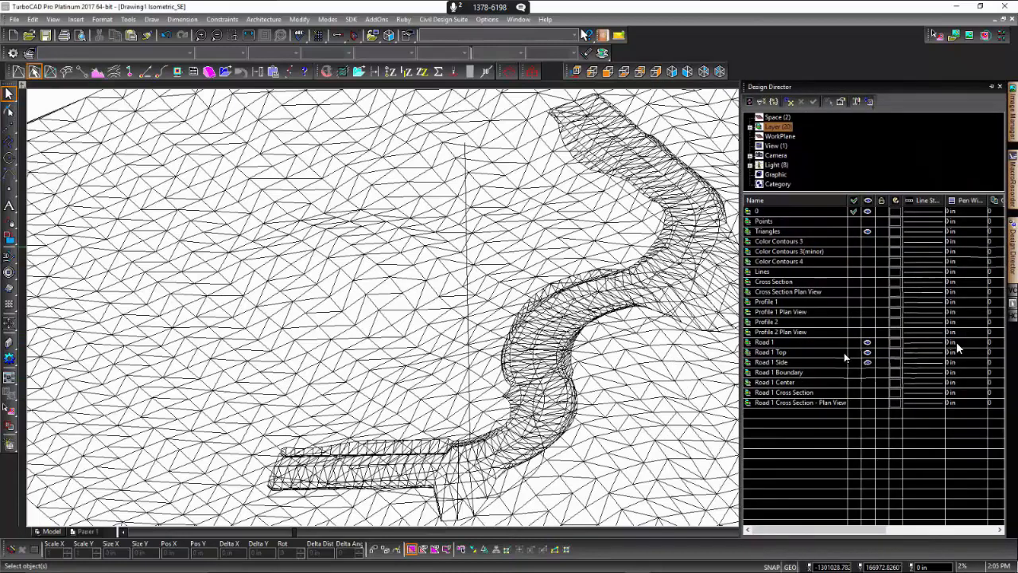
left_click(867, 372)
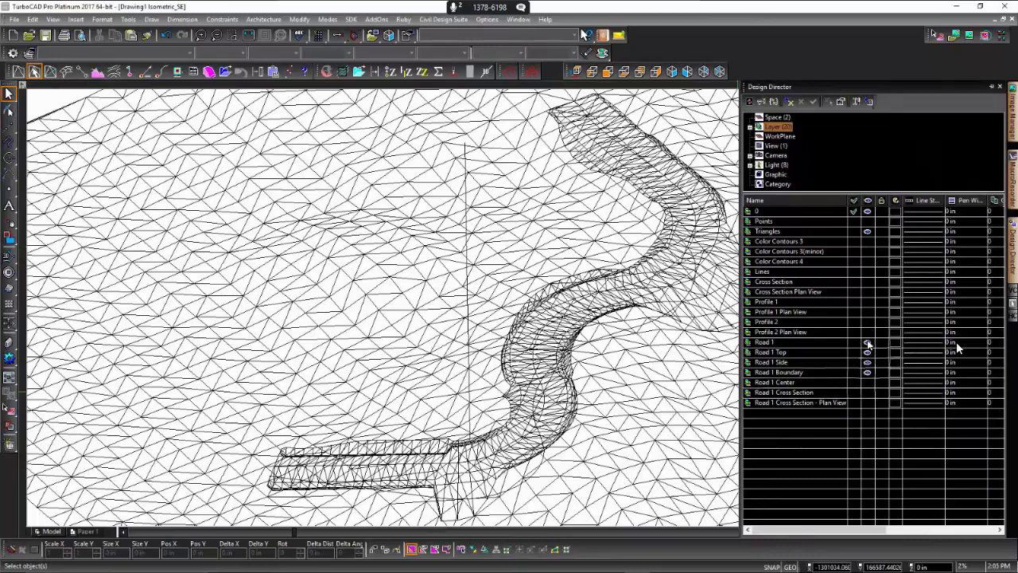
left_click(868, 342)
left_click(868, 353)
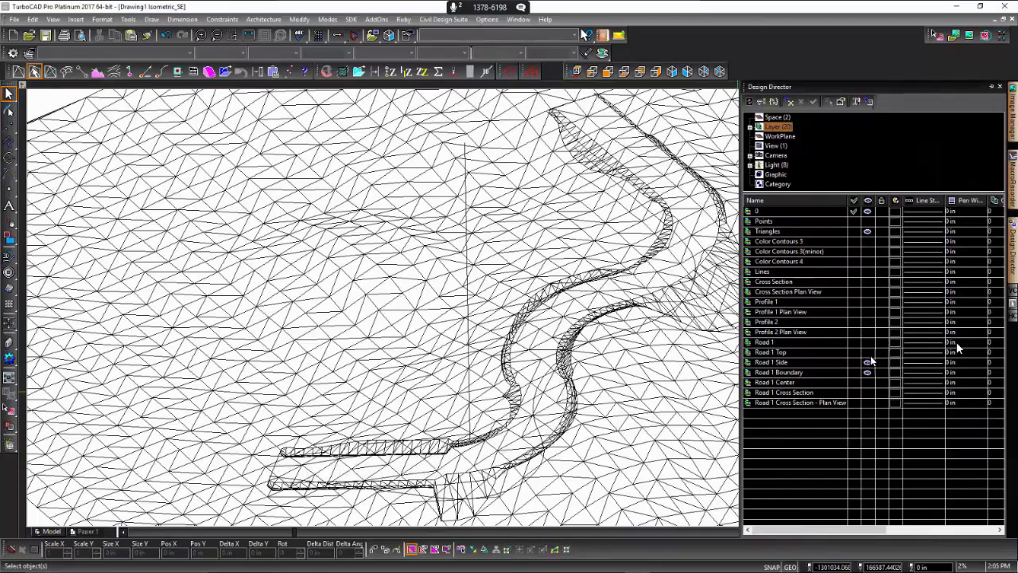
left_click(868, 230)
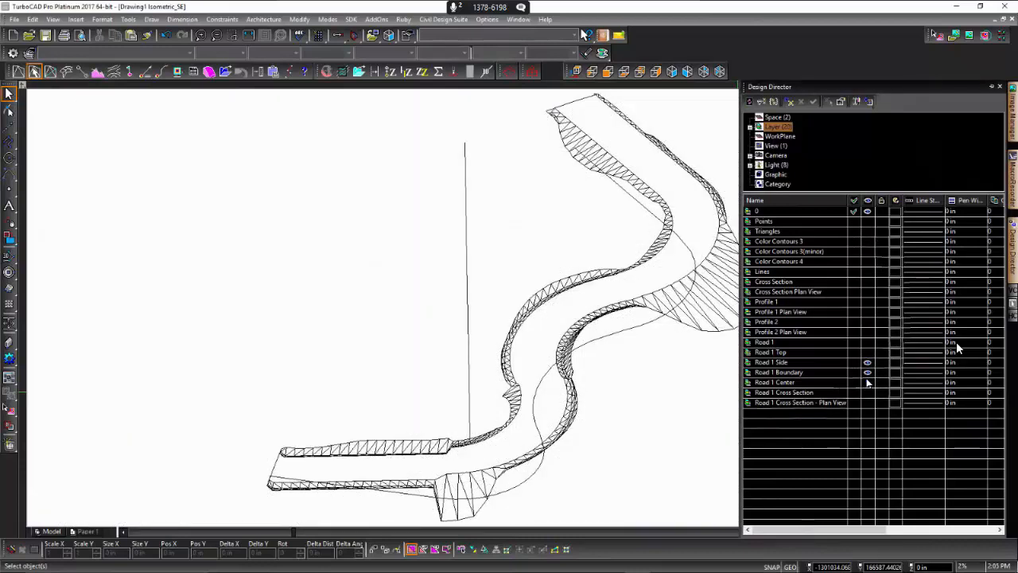
left_click(868, 382)
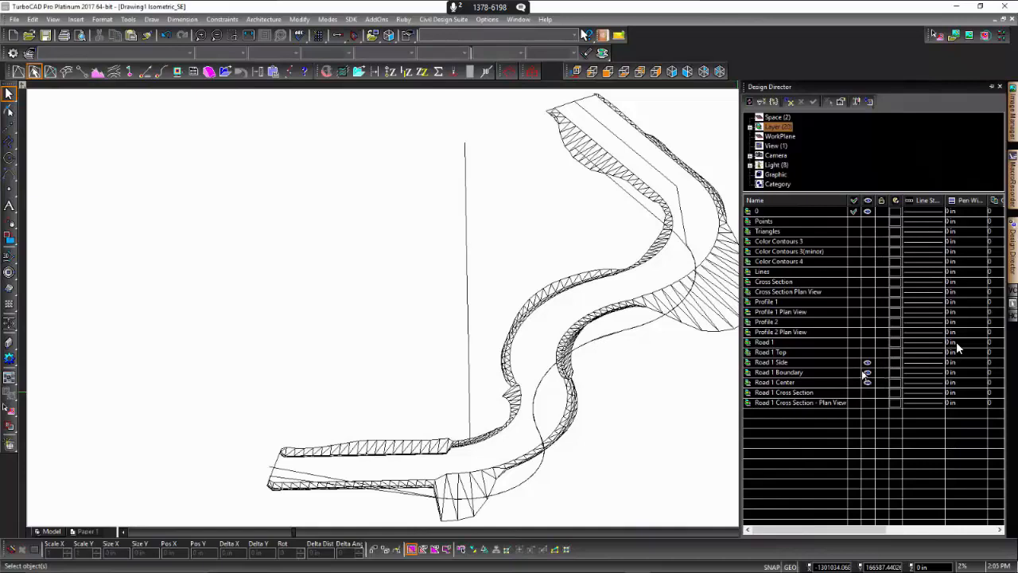
Step: Hide the Road 1 Side layer and, after switching it on and off for comparison, the Road 1 Top layer
left_click(868, 352)
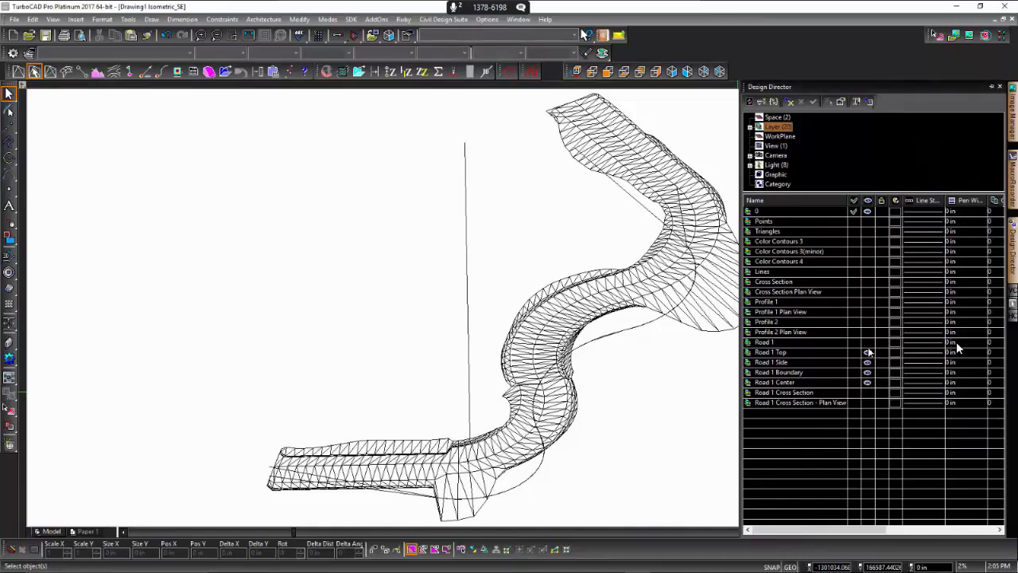
left_click(868, 352)
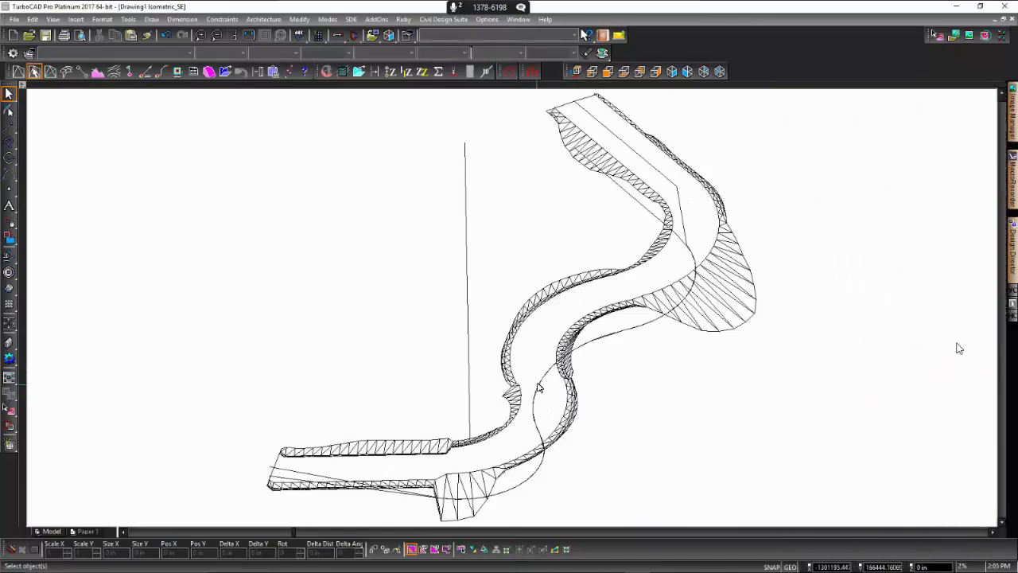
mouse_move(1012, 247)
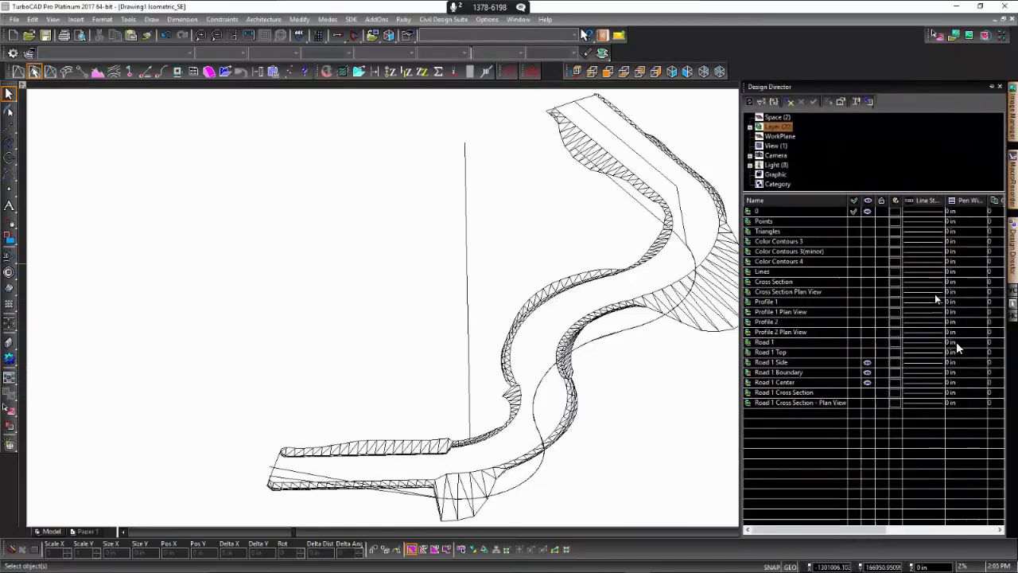
left_click(867, 352)
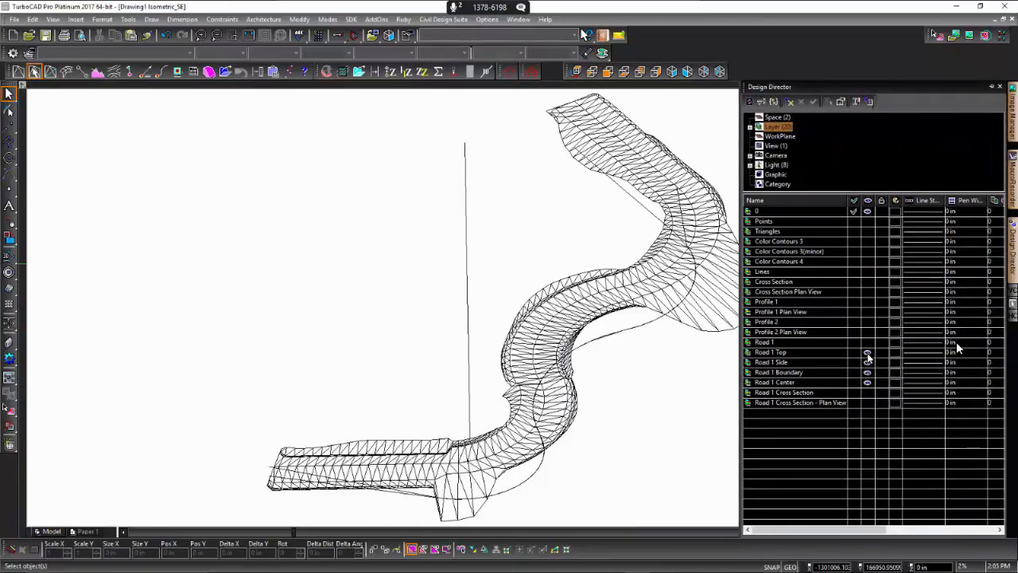
left_click(867, 363)
left_click(868, 363)
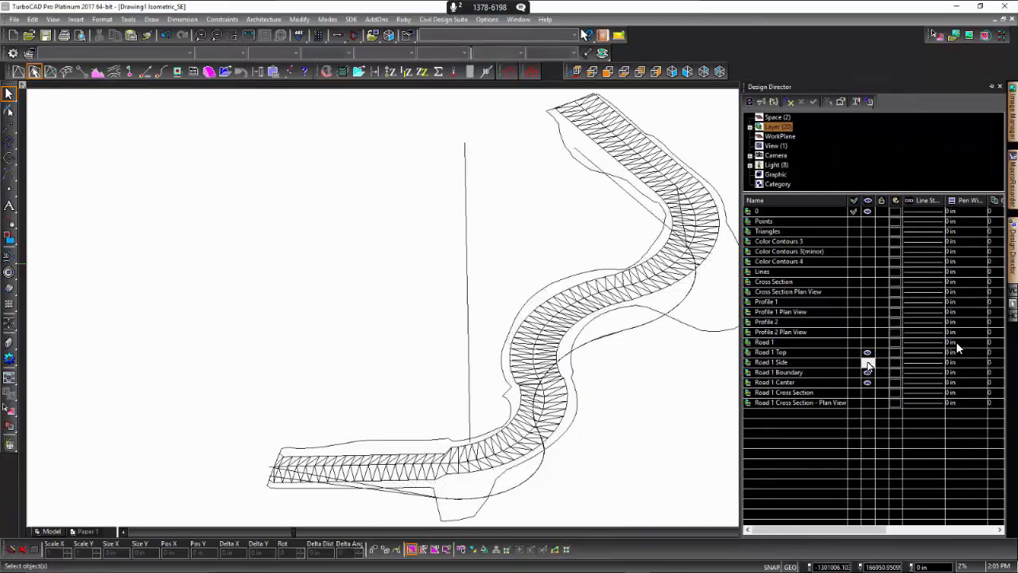
left_click(867, 363)
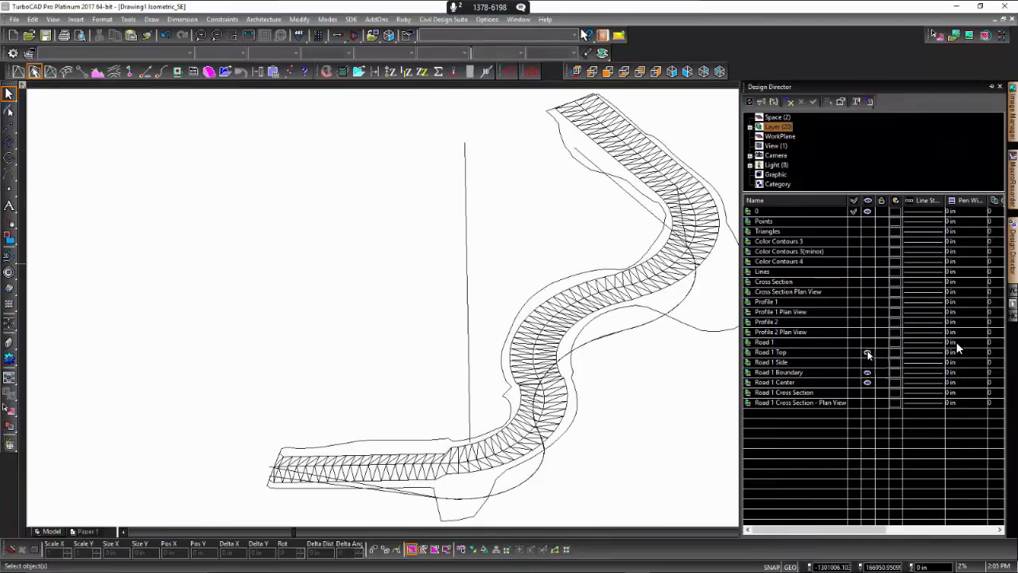
left_click(868, 352)
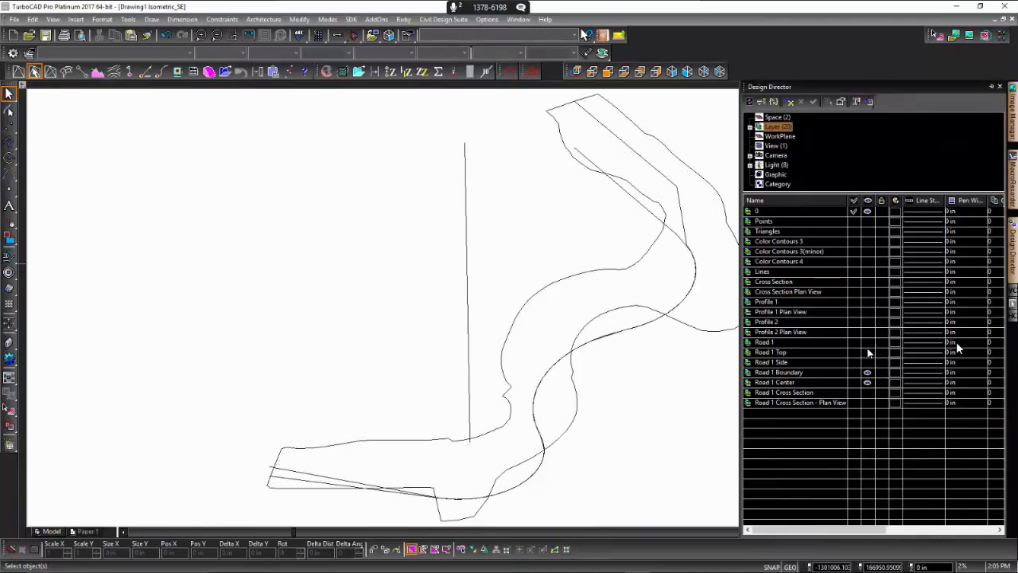
Step: Display the Triangles layer in plan view and cut its surface with the road boundary polygon into Inside 3, Outside 3 and Boundary 3 layers
left_click(579, 413)
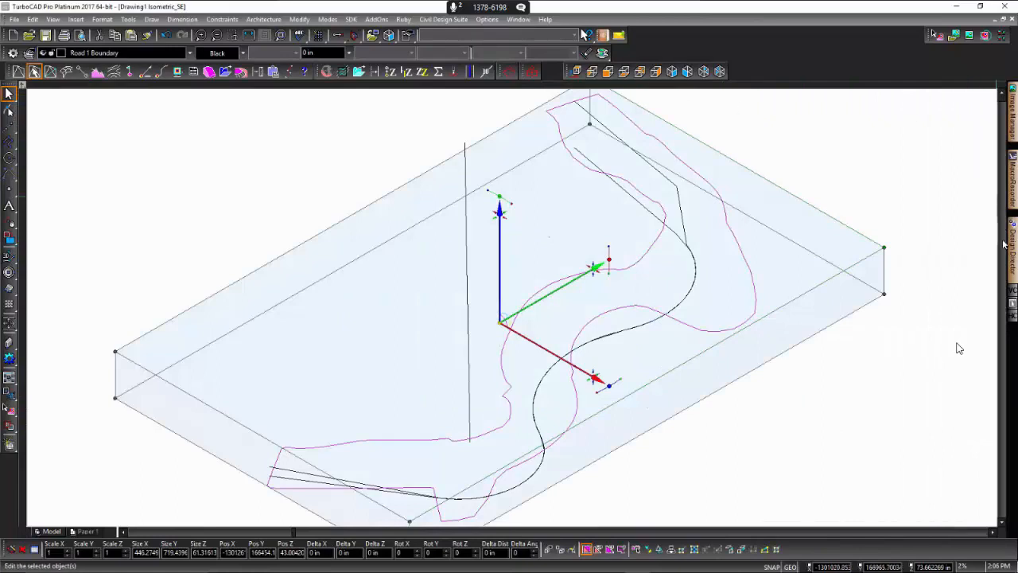
mouse_move(1012, 248)
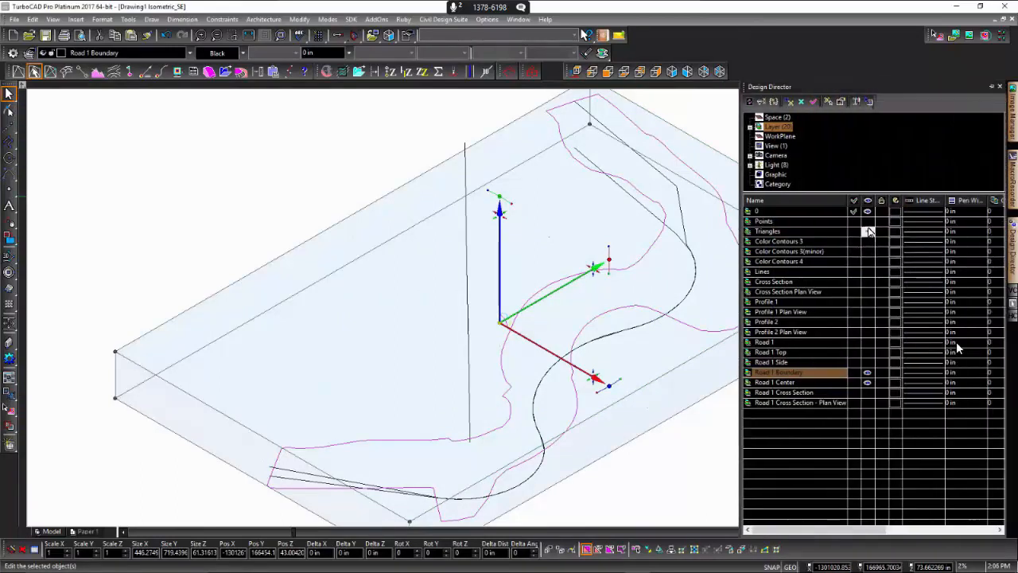
left_click(866, 231)
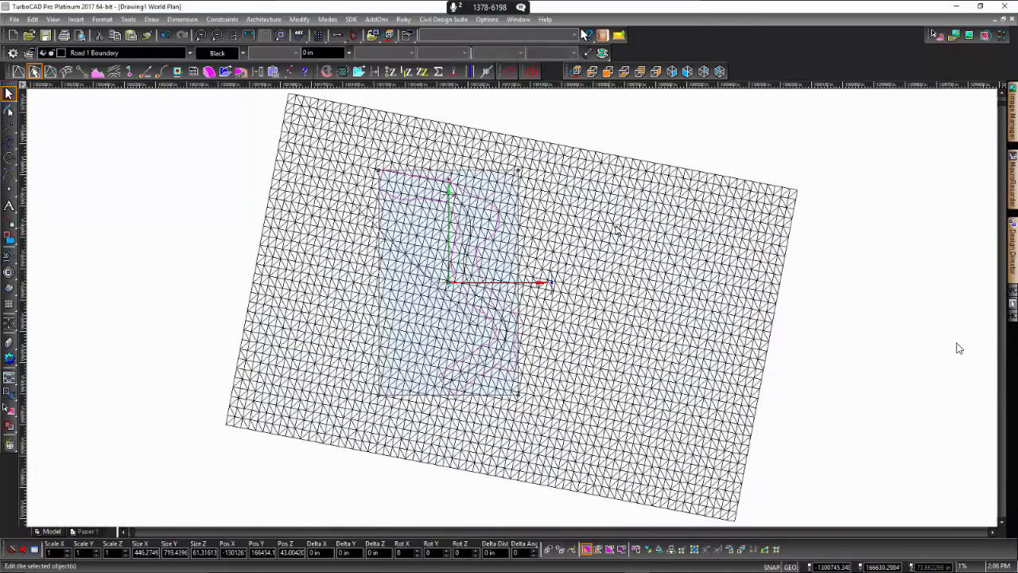
left_click(454, 72)
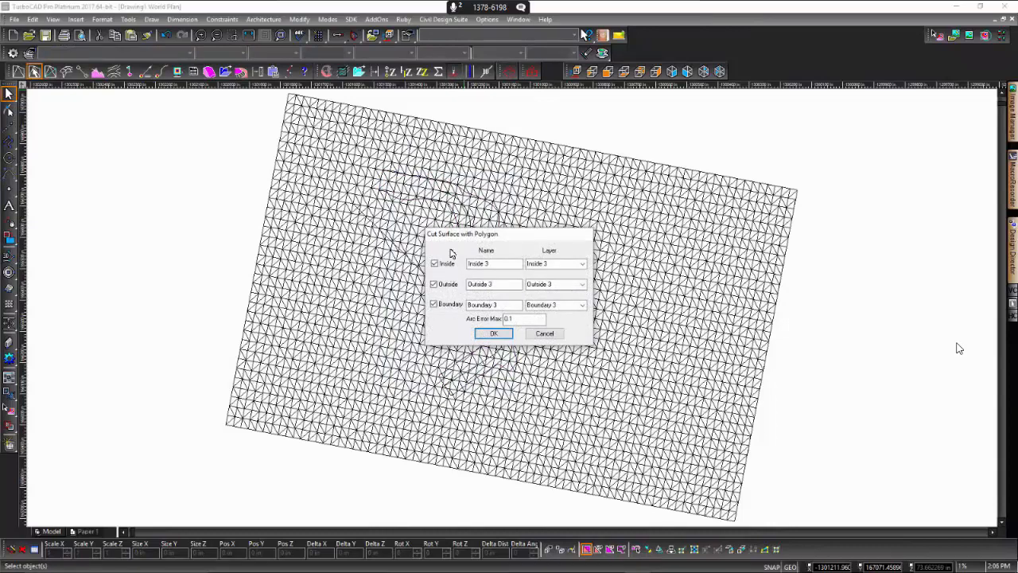
left_click(493, 334)
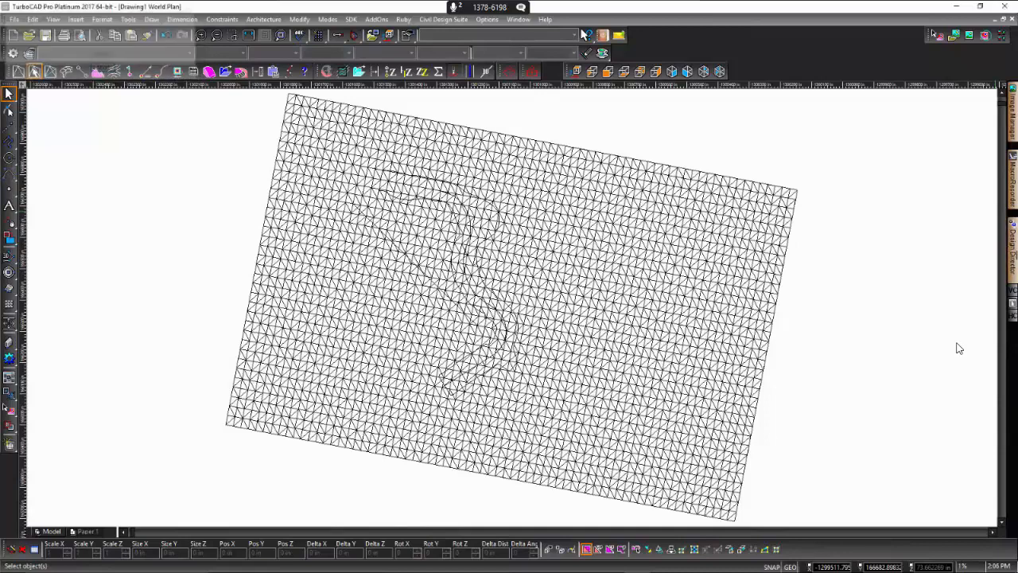
Step: Hide the original Triangles layer and switch the Inside 3 layer off and back on to check the cut along the road
mouse_move(1012, 253)
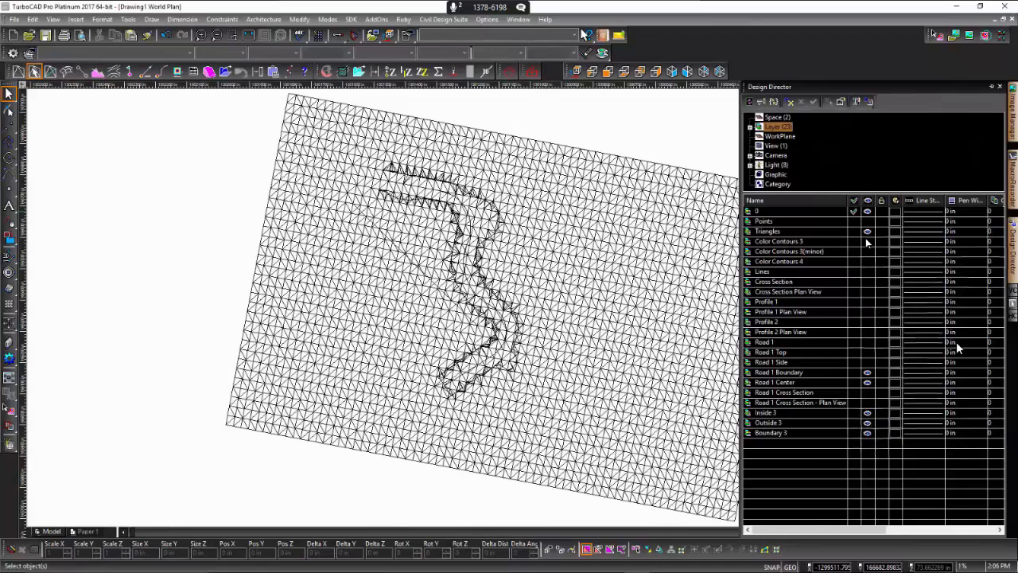
left_click(867, 232)
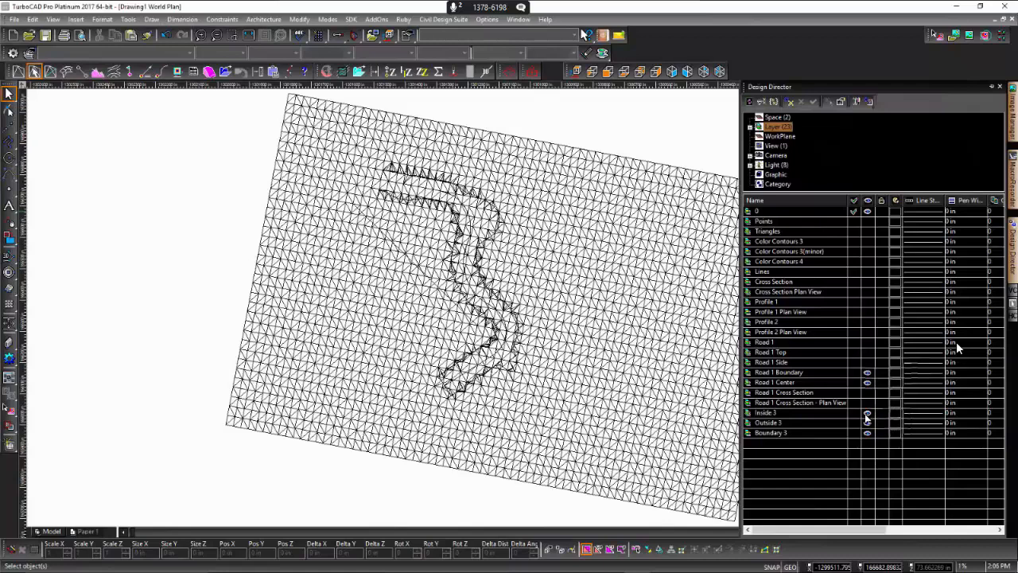
left_click(867, 413)
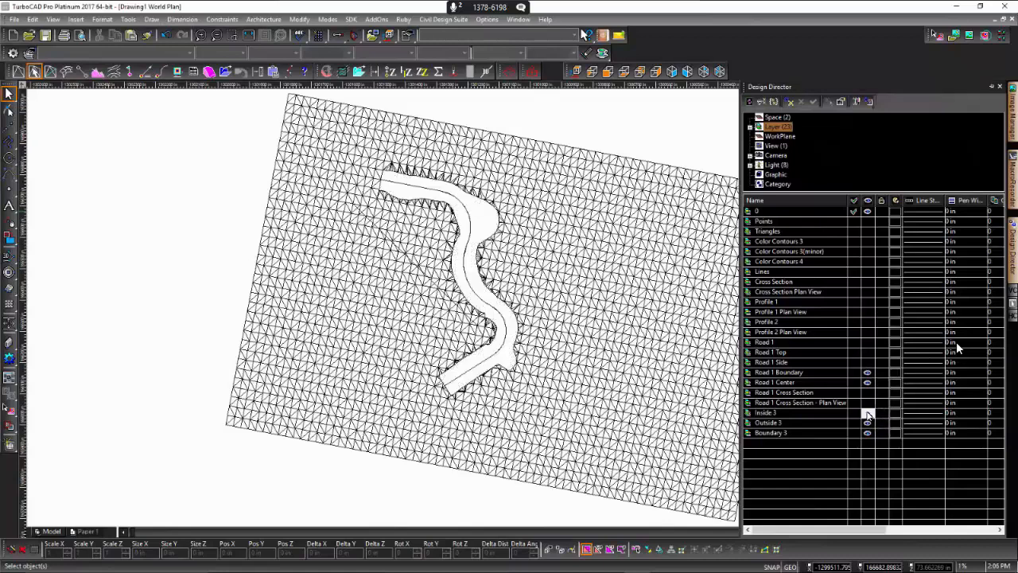
left_click(868, 413)
left_click(868, 413)
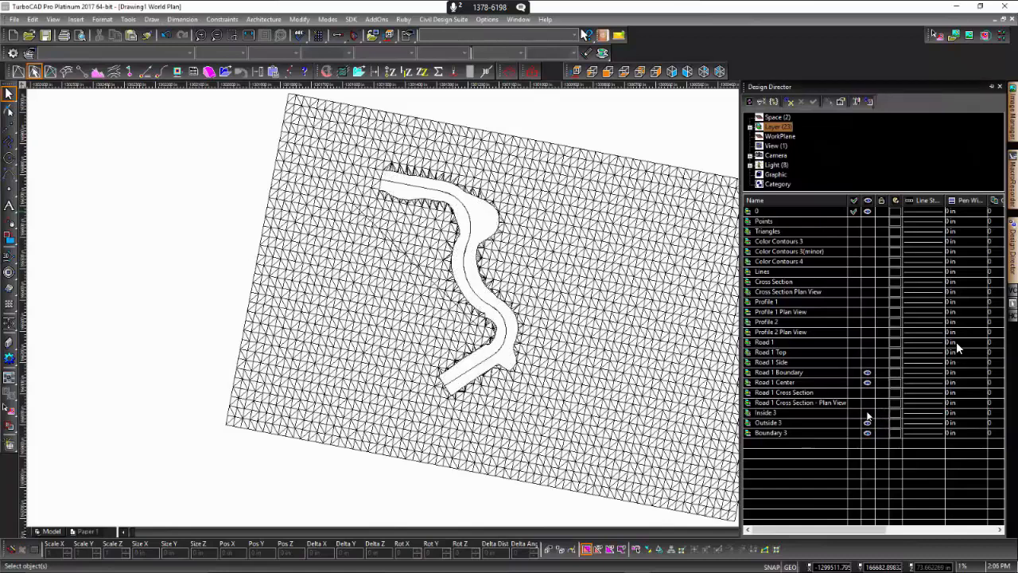
left_click(867, 413)
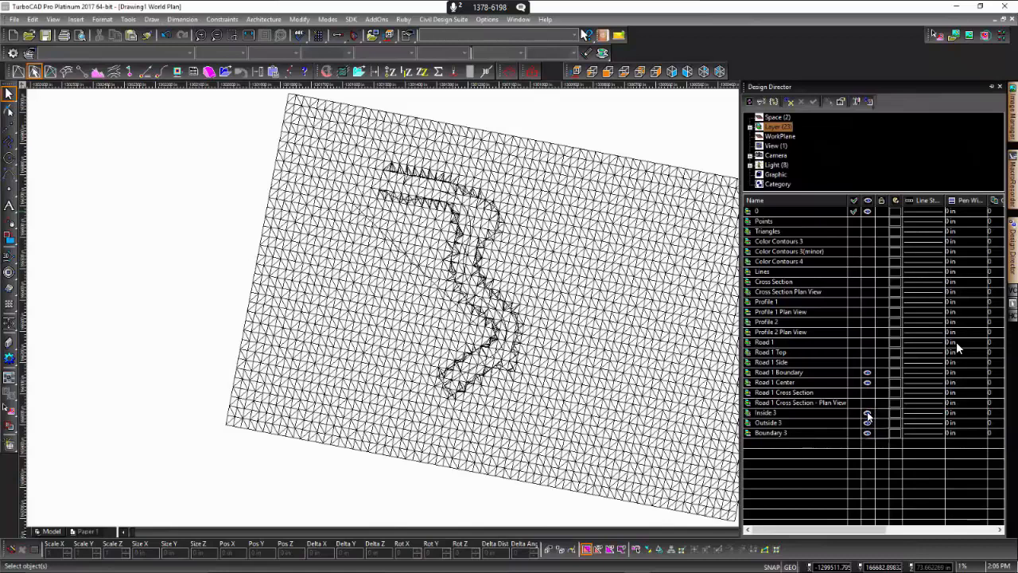
Step: Switch the Outside 3 and Boundary 3 layers off and back on in turn to examine the cut surface parts
left_click(867, 422)
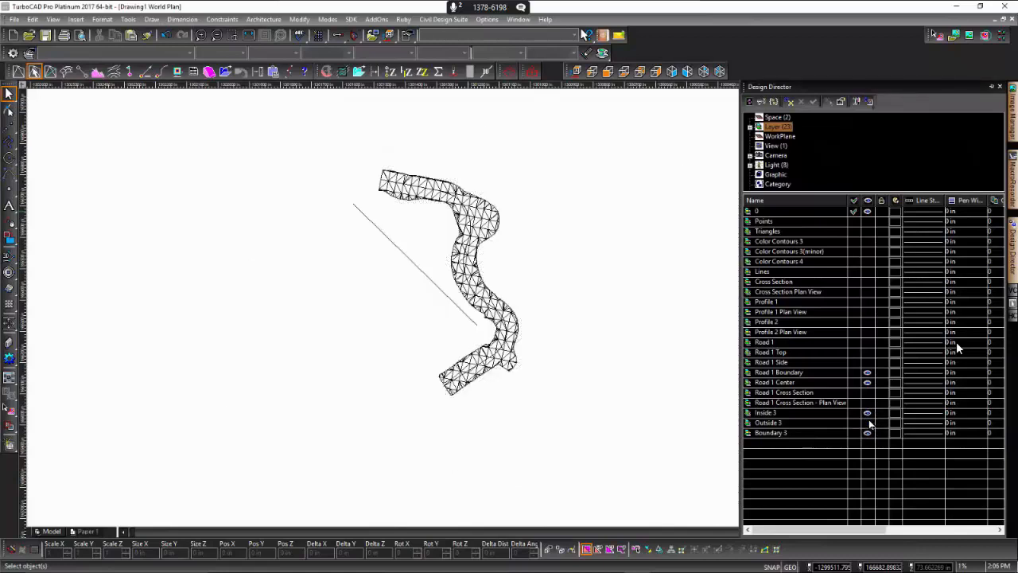
left_click(868, 422)
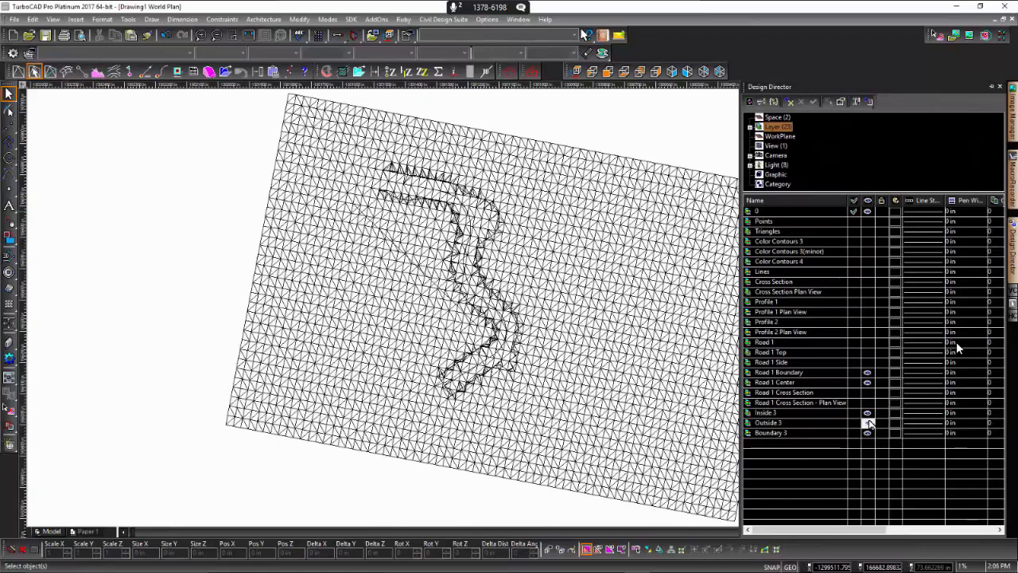
left_click(867, 422)
left_click(867, 422)
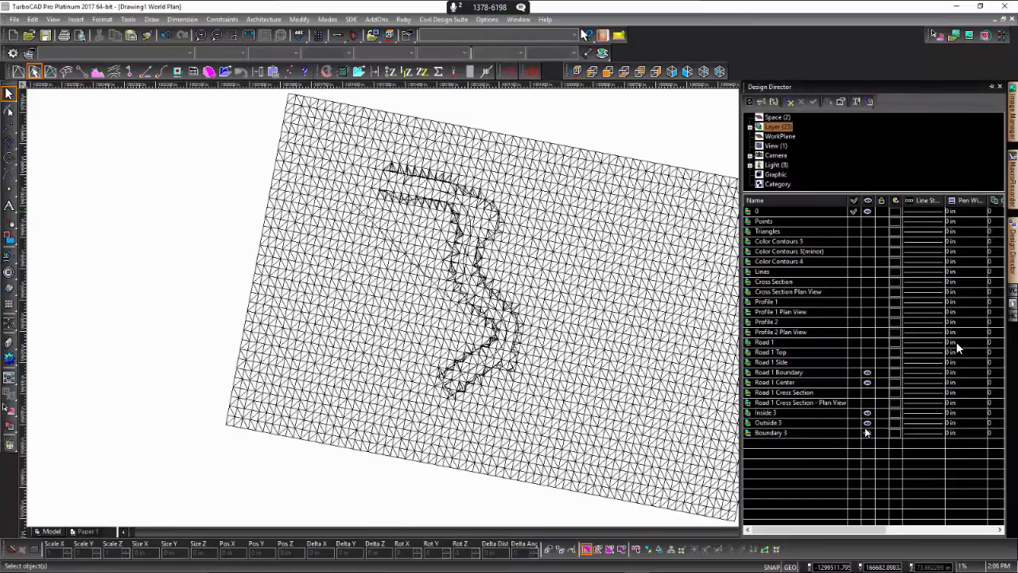
left_click(866, 433)
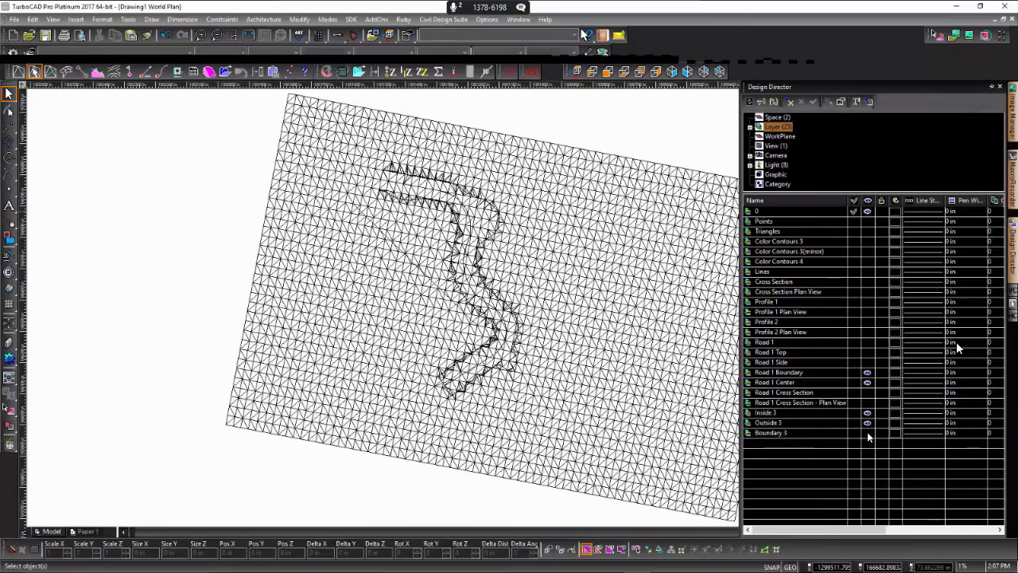
left_click(867, 431)
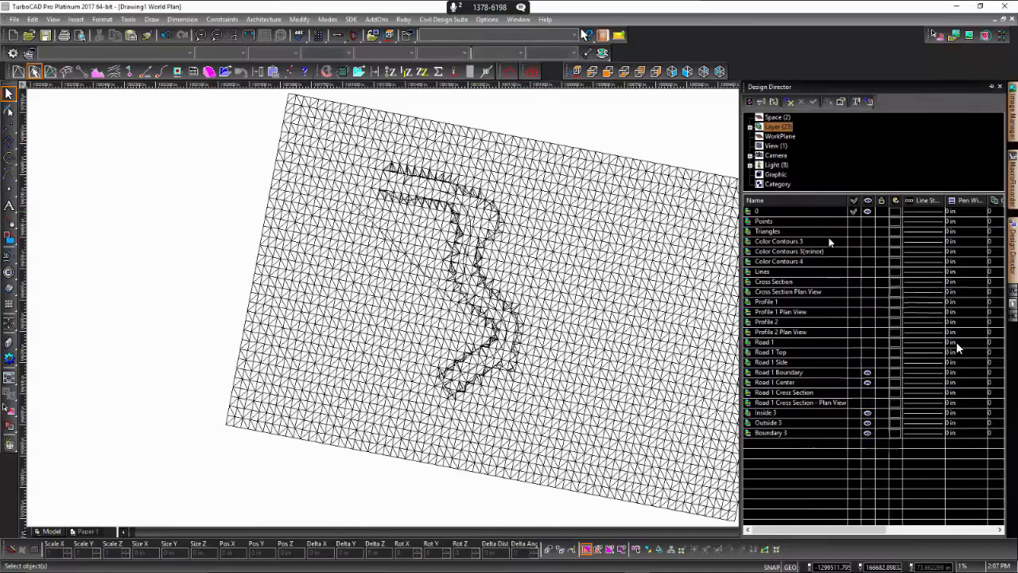
Step: Display the model in the southwest isometric view with the Inside 3 layer and layer 0 hidden
left_click(687, 71)
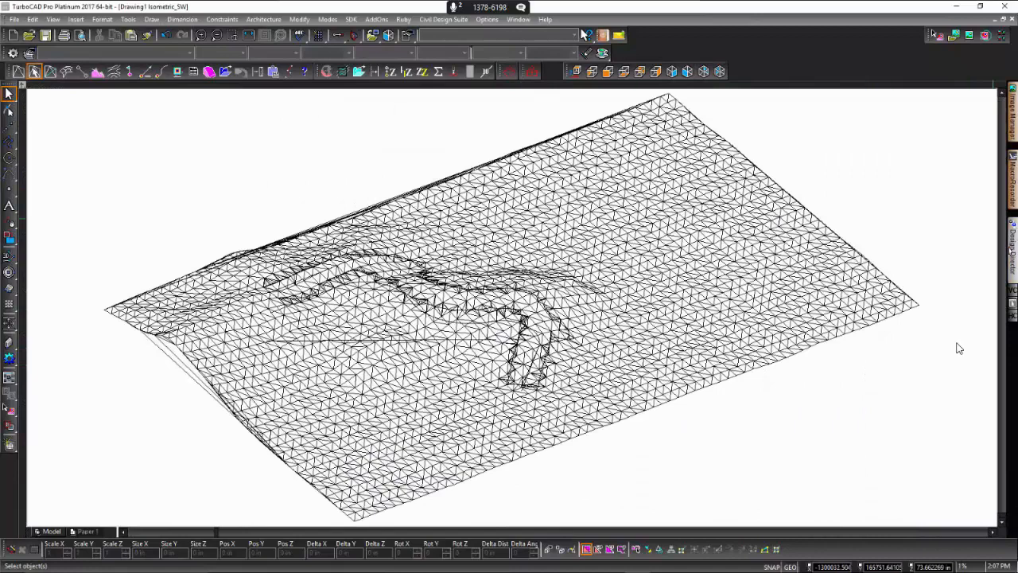
mouse_move(1010, 245)
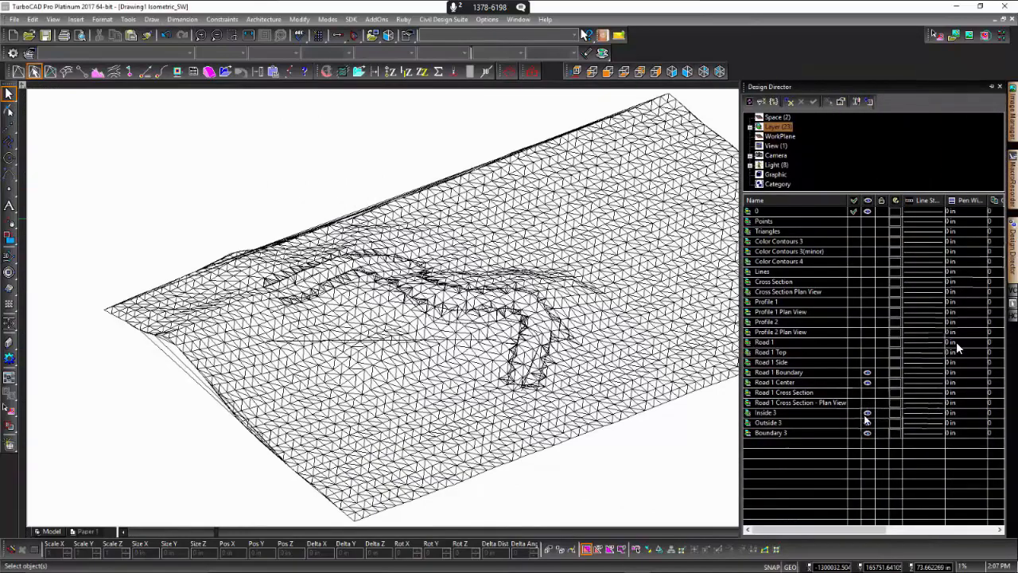
left_click(867, 412)
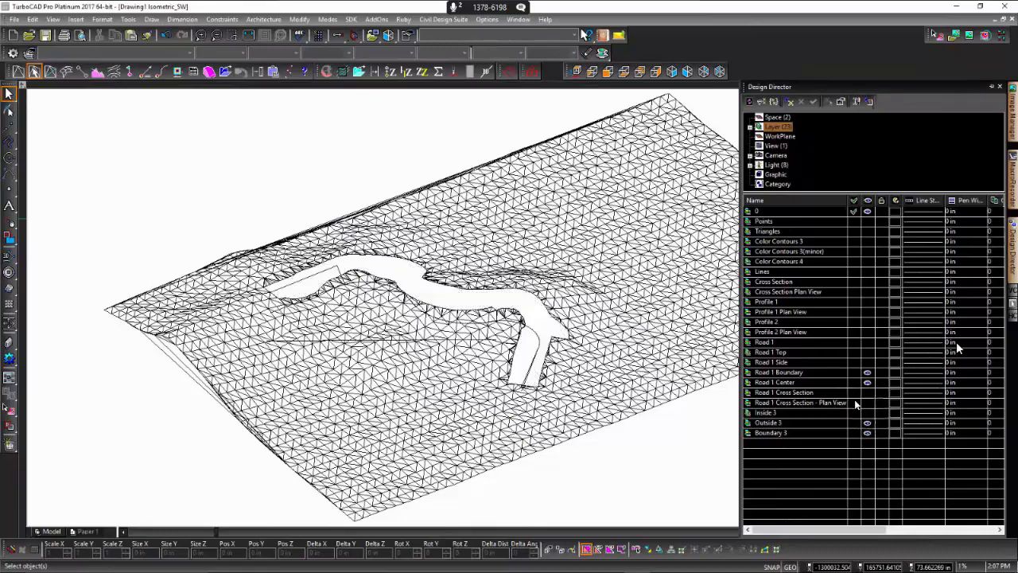
left_click(865, 211)
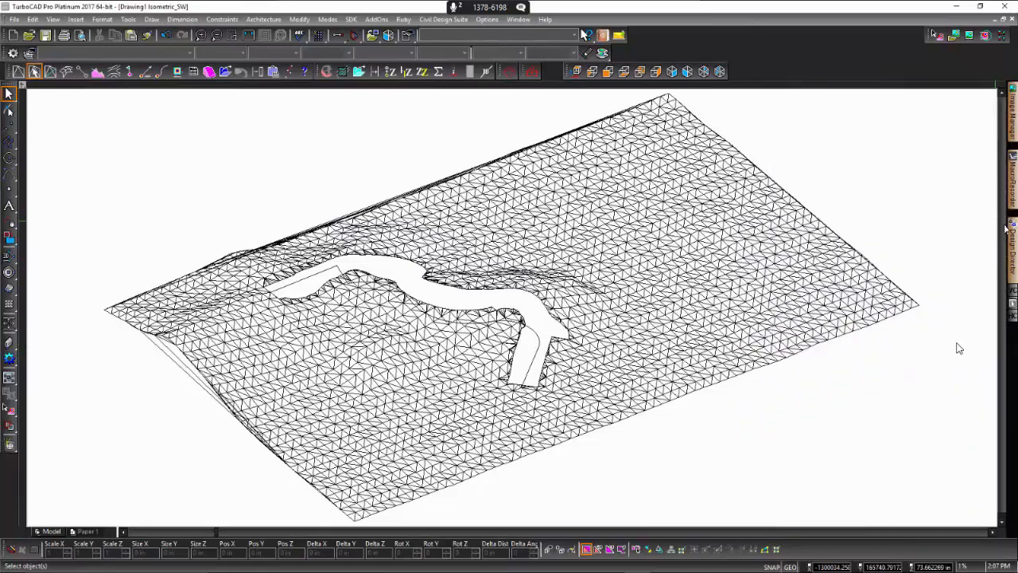
Step: Show the Road 1 Side and Road 1 Top layers within the cut terrain and inspect the road up close
mouse_move(1012, 243)
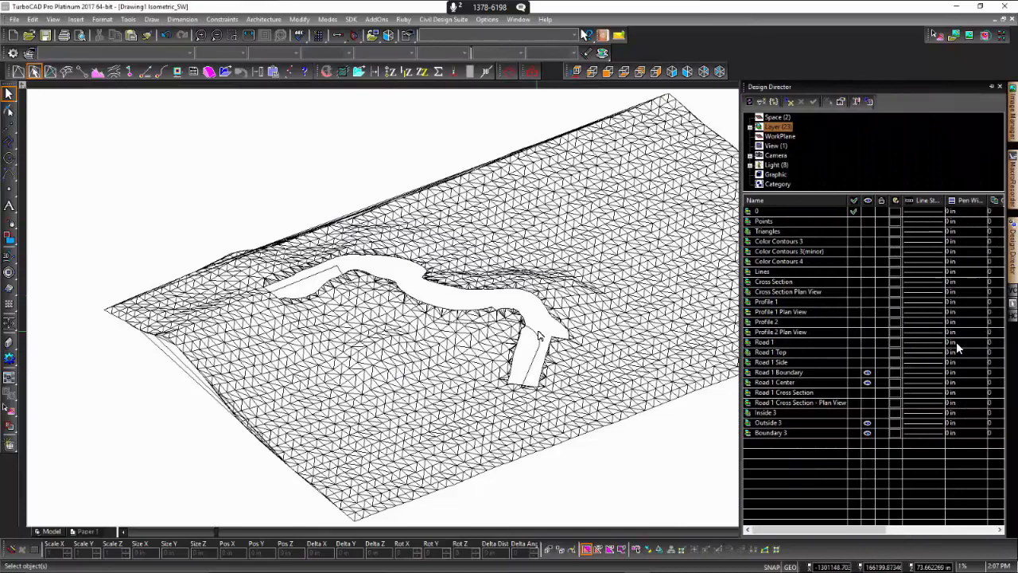
left_click(866, 362)
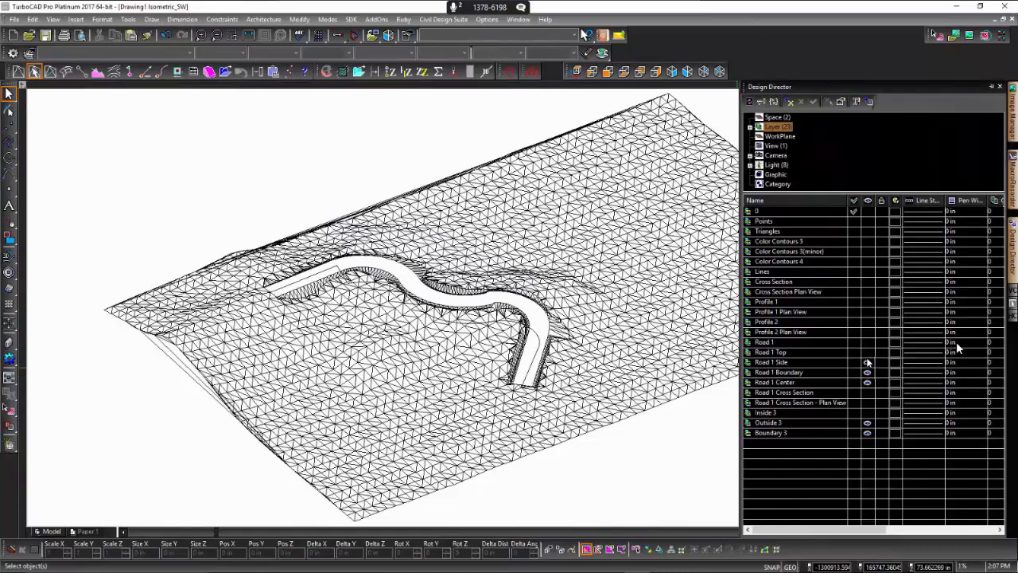
left_click(867, 352)
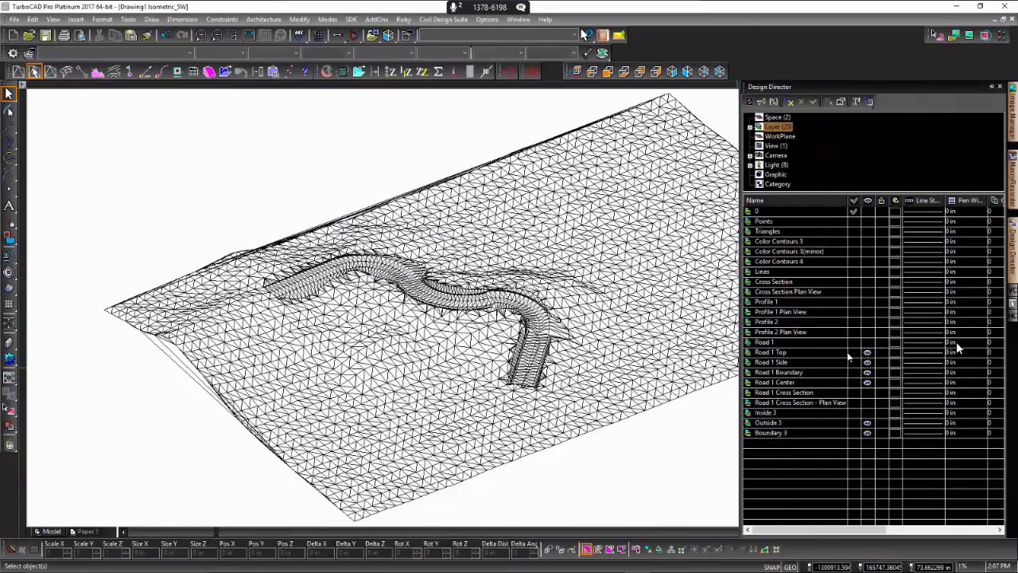
scroll(514, 313, "up", 3)
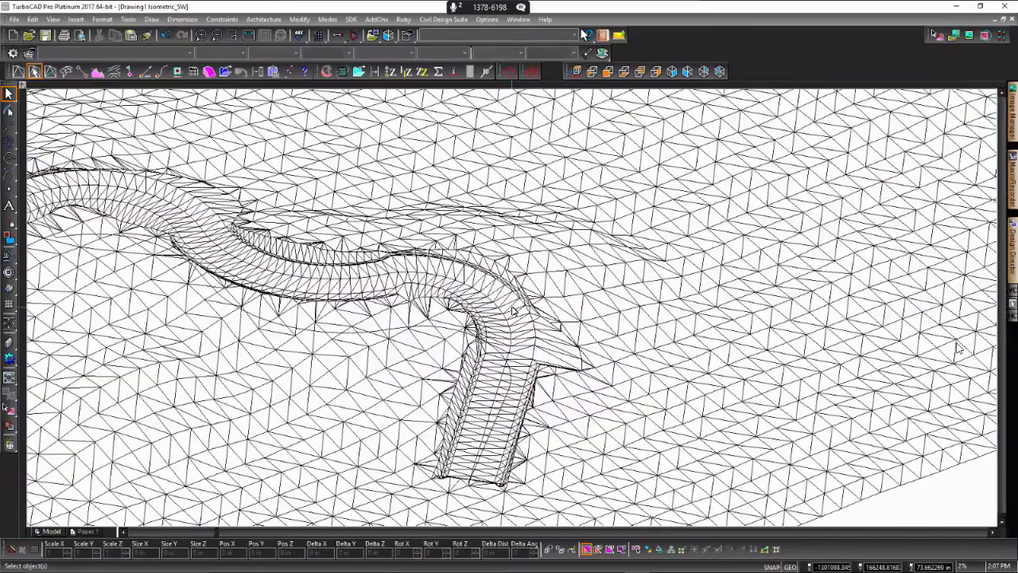
Step: Switch the model through the isometric views to the northeast one and inspect the road within the terrain up close
scroll(514, 312, "down", 2)
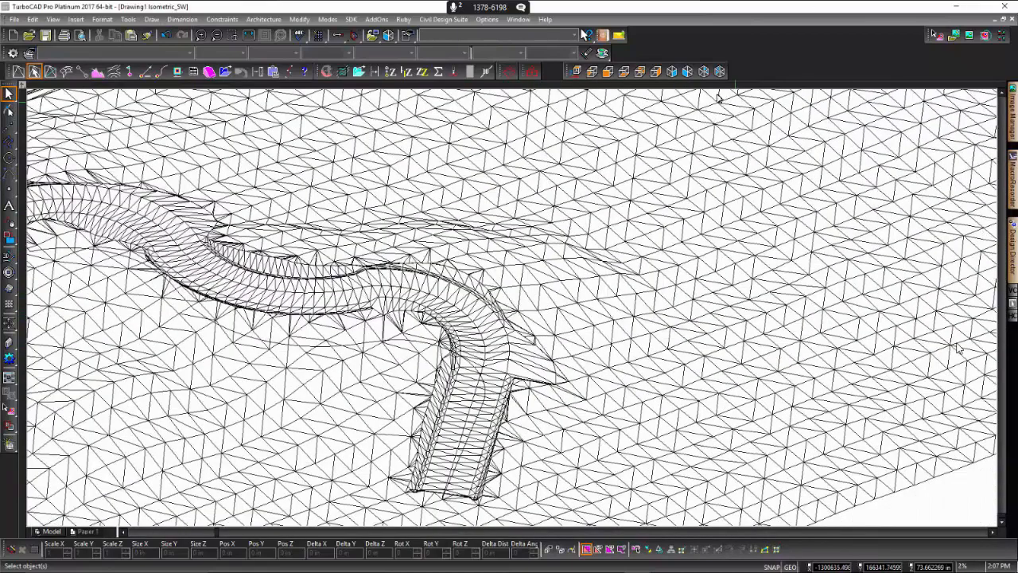
left_click(688, 70)
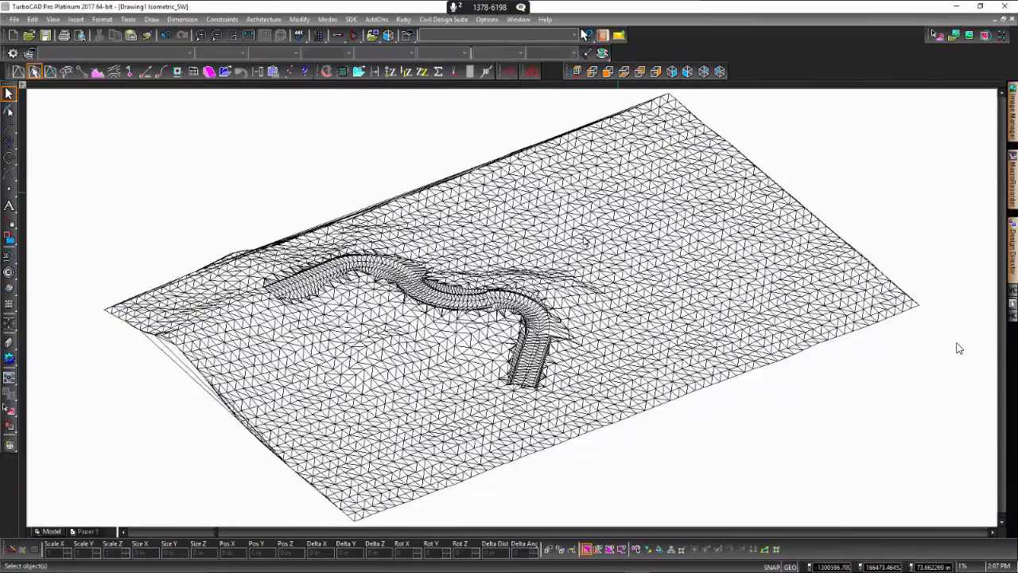
left_click(703, 72)
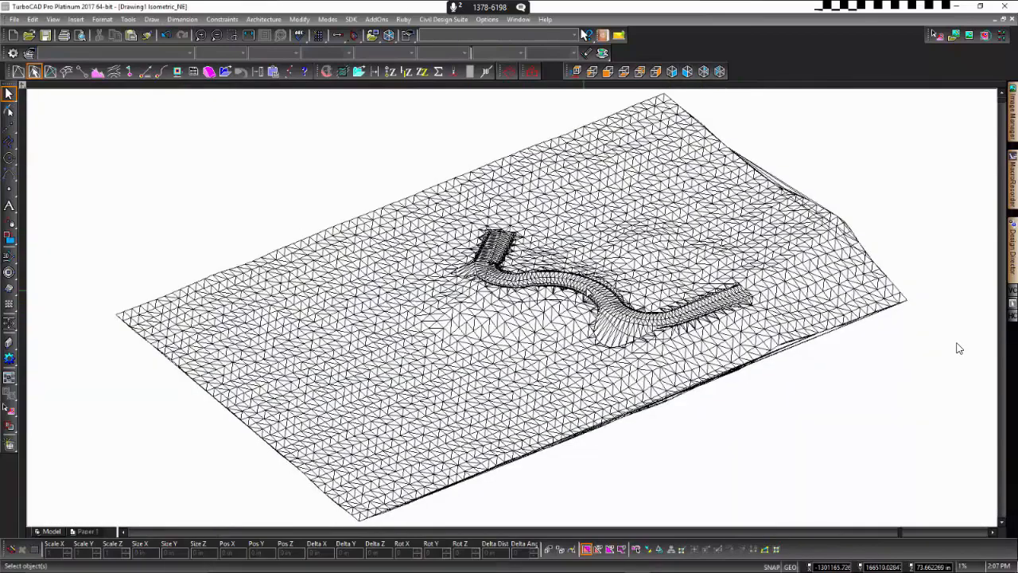
scroll(608, 314, "up", 2)
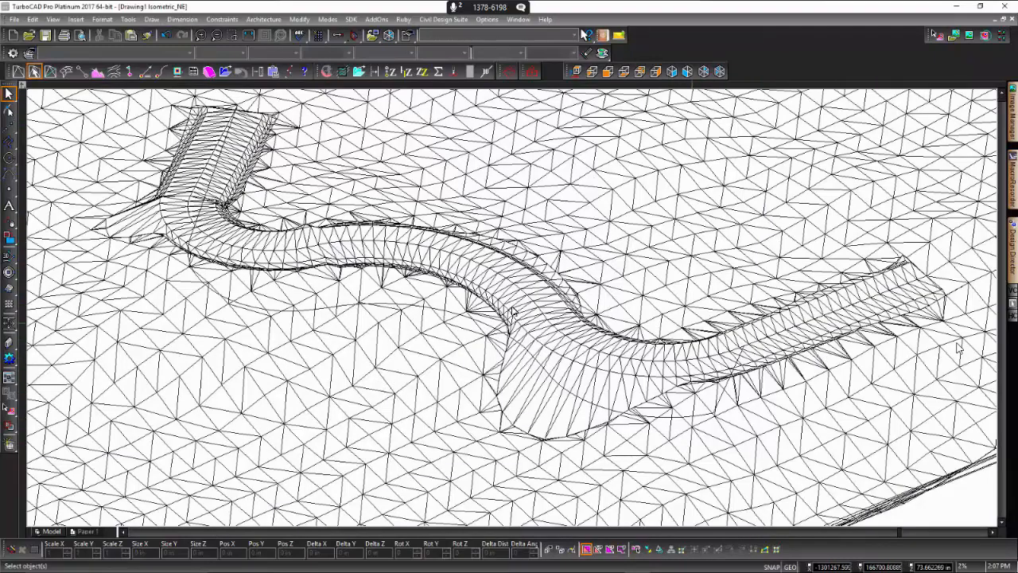
scroll(477, 322, "down", 2)
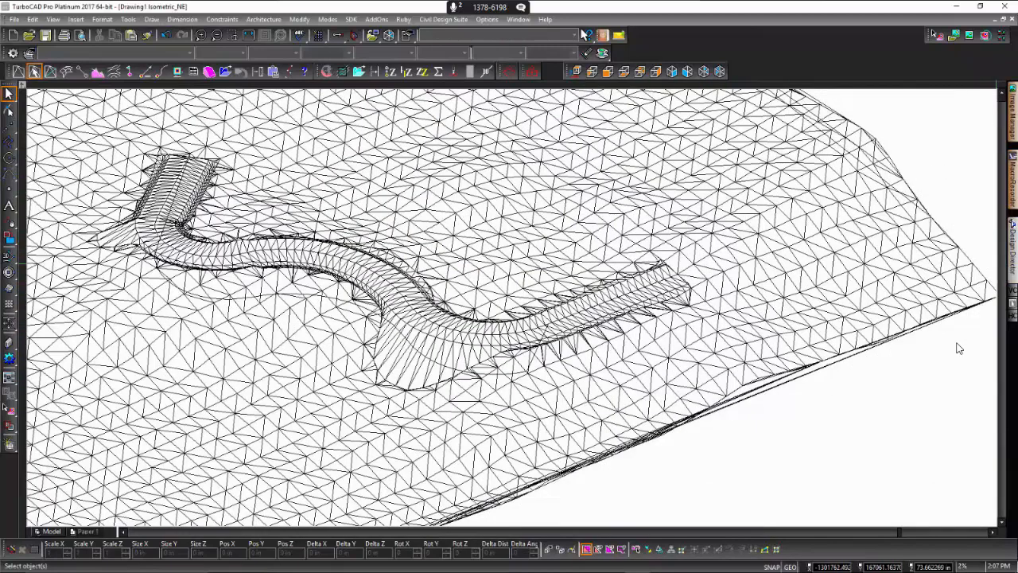
Step: Isolate the Road 1 Top layer and create a surface of the Triangles type from it on a new layer named Road Top Surface
left_click(1011, 246)
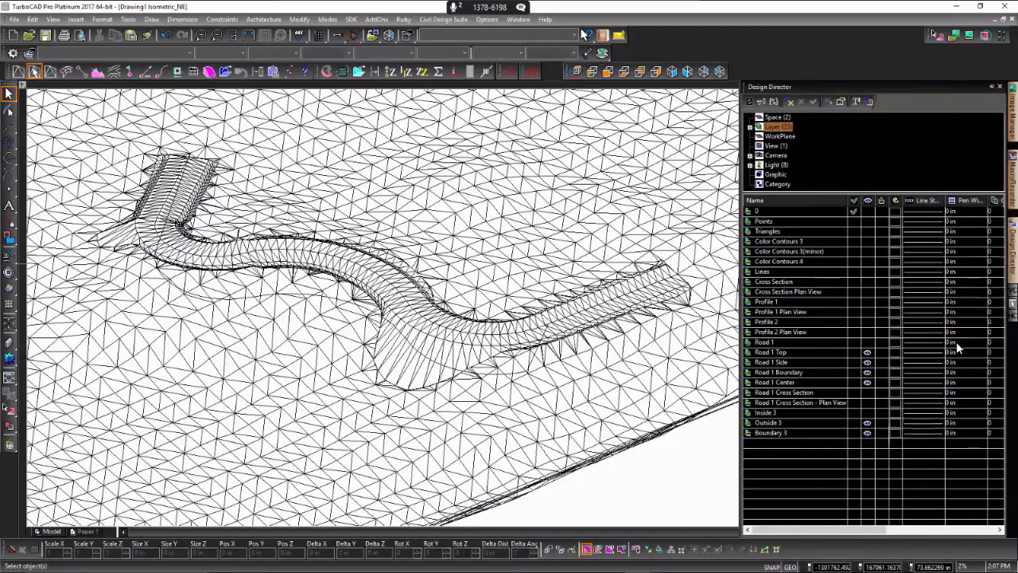
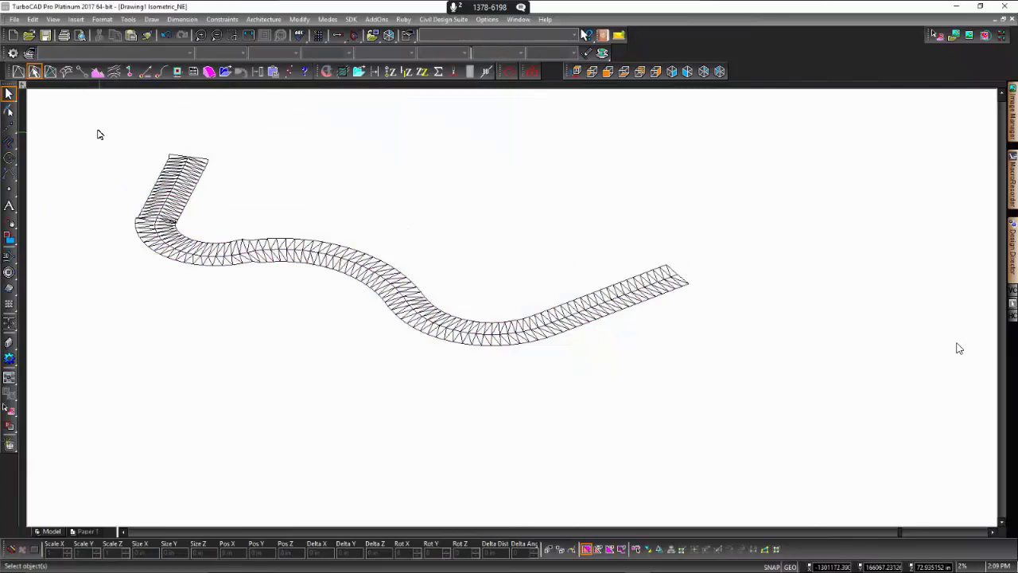
left_click(67, 72)
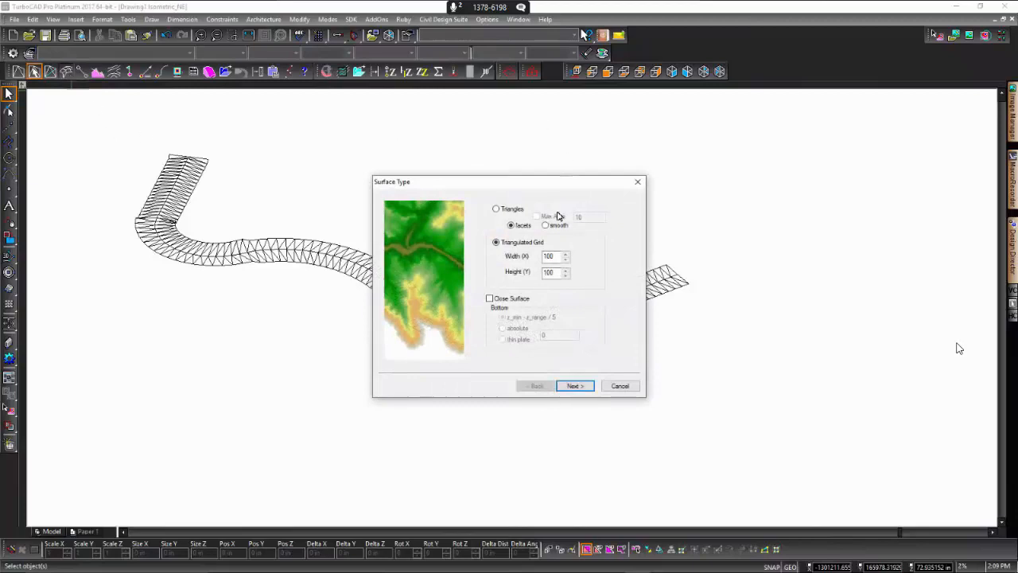
left_click(495, 209)
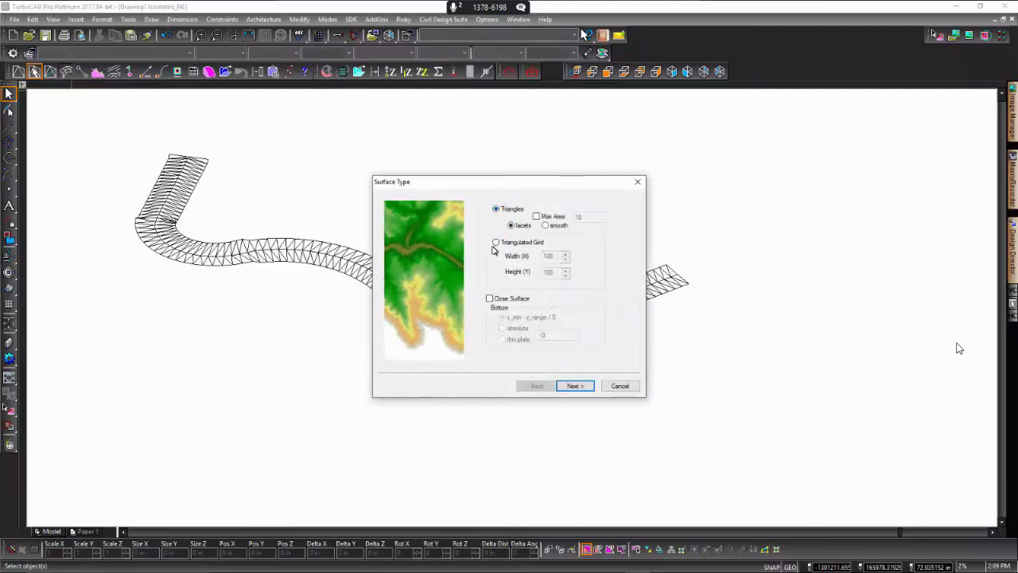
left_click(577, 386)
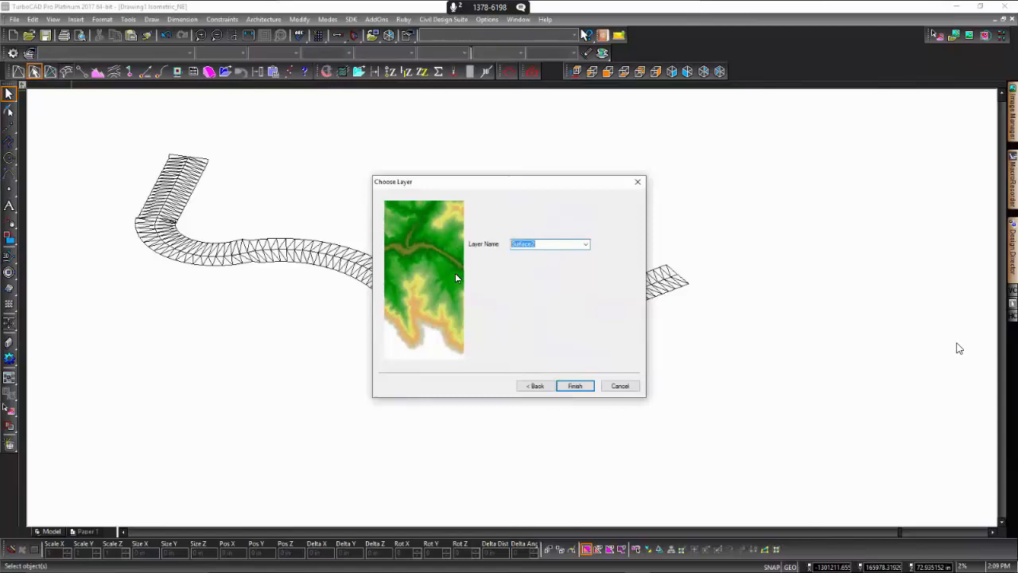
type("Top")
key("BackSpace")
key("BackSpace")
key("BackSpace")
type("Road Tp")
key("BackSpace")
type("op Surface")
left_click(570, 387)
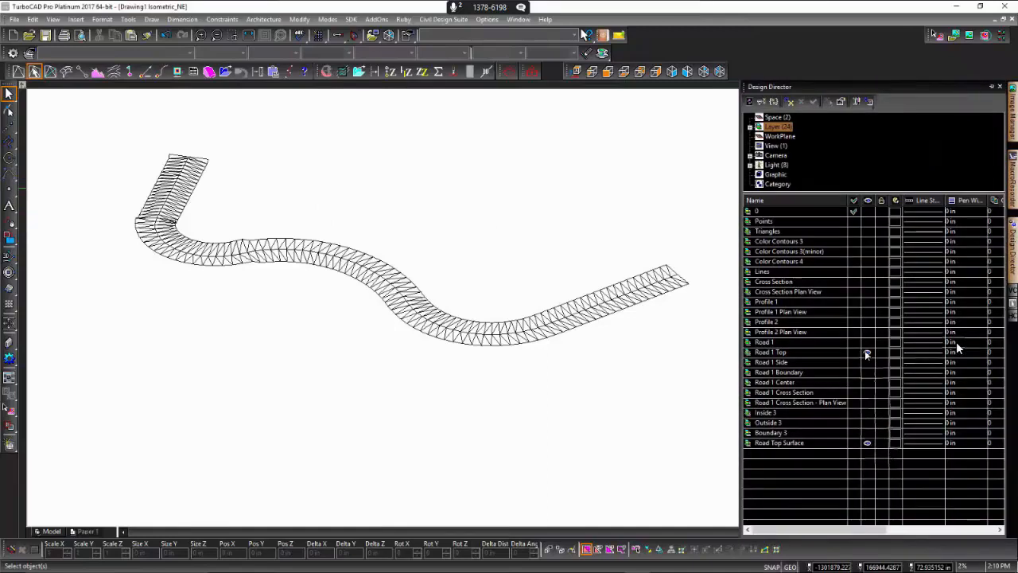
Step: Hide the Road 1 Top layer, then switch the Road Top Surface layer off and back on and select its surface to check it
left_click(865, 351)
left_click(868, 442)
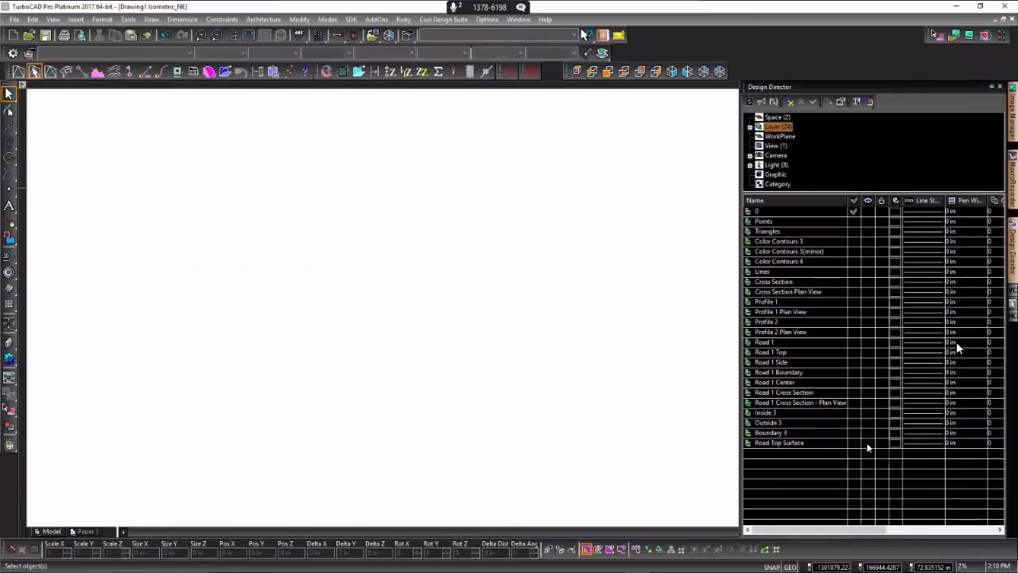
left_click(867, 442)
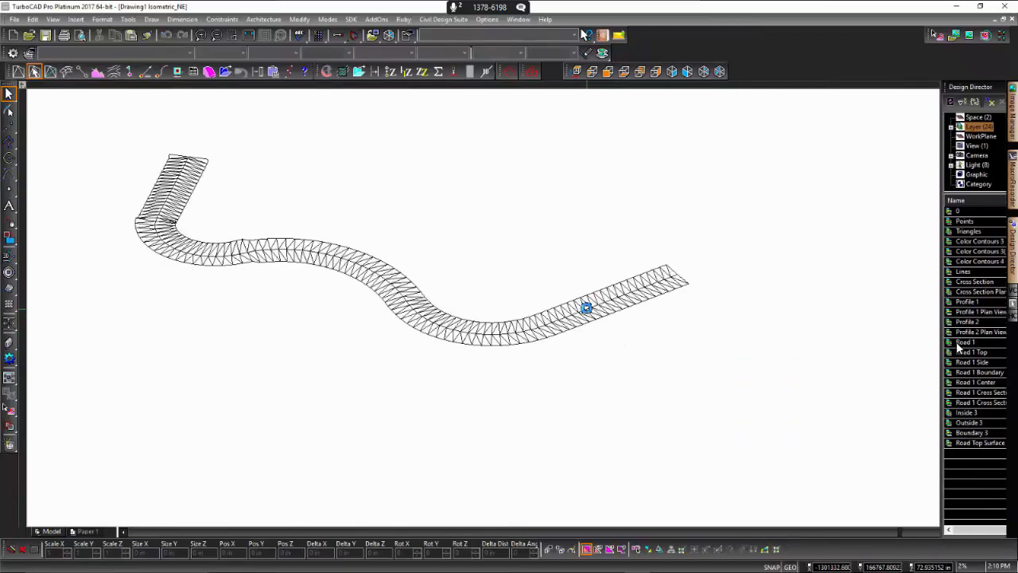
key("ctrl+a")
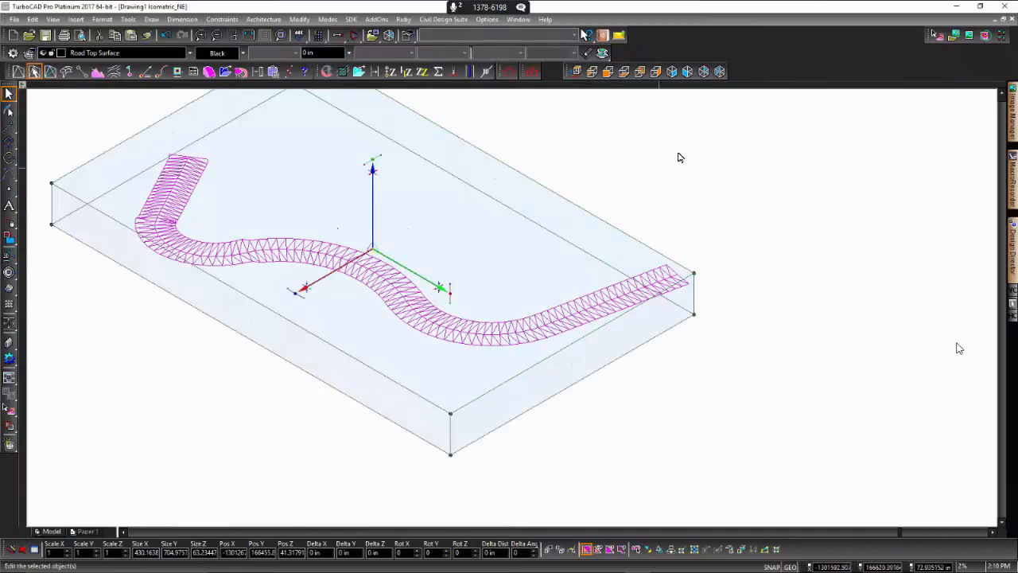
left_click(681, 209)
Step: Hide the Road Top Surface layer and show the Road 1 Side layer alone
mouse_move(1011, 262)
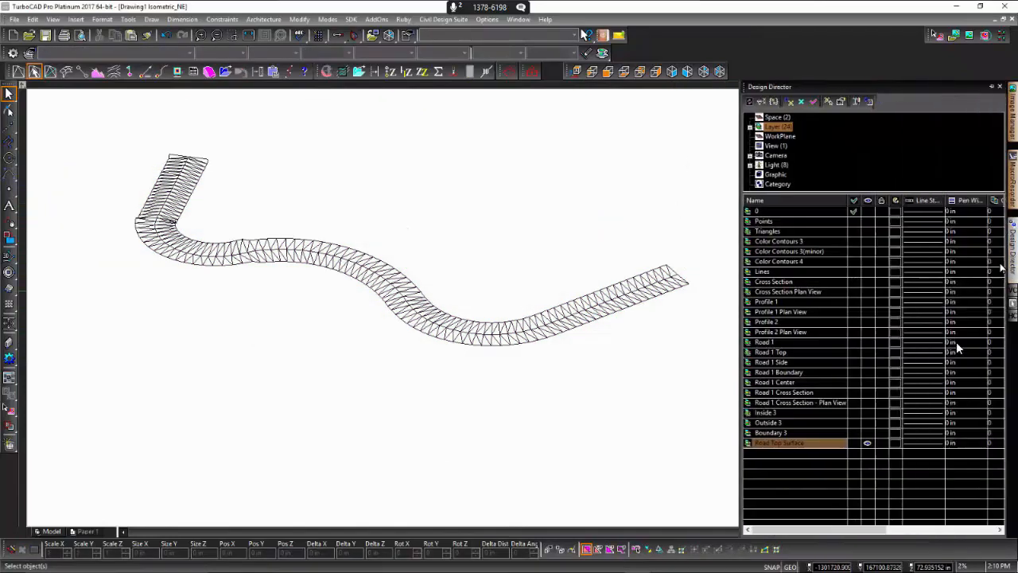
left_click(868, 442)
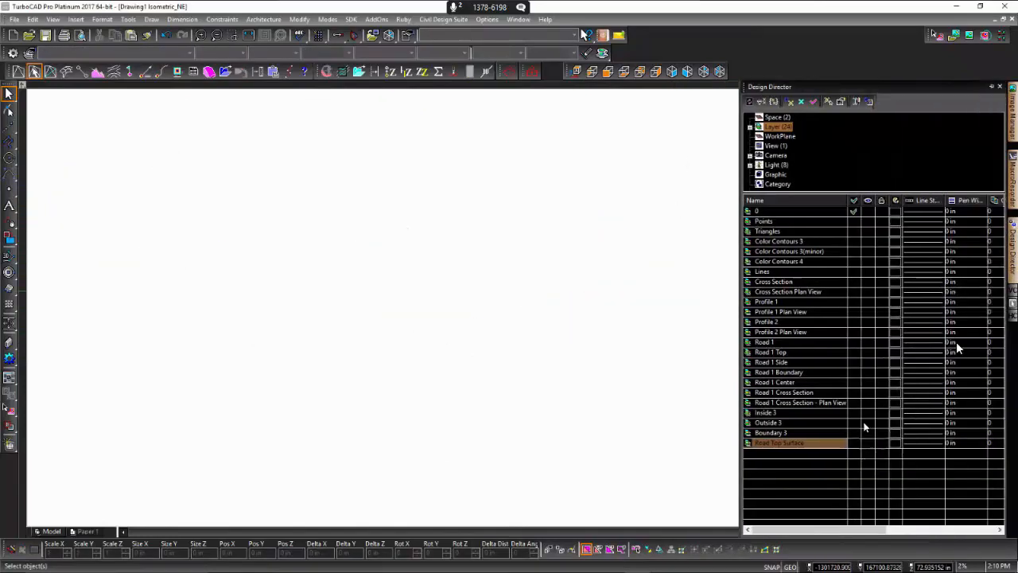
left_click(867, 362)
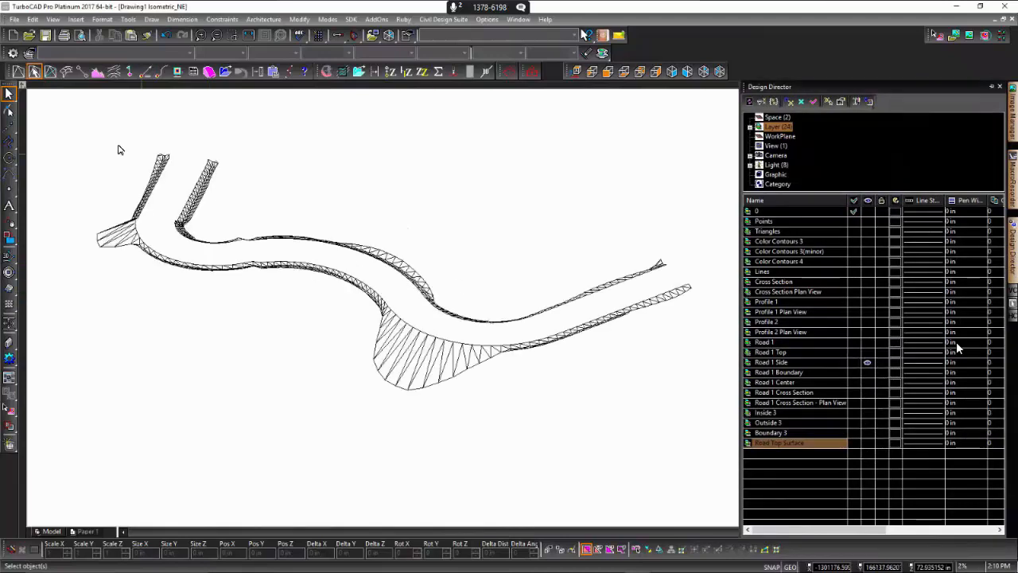
left_click(34, 73)
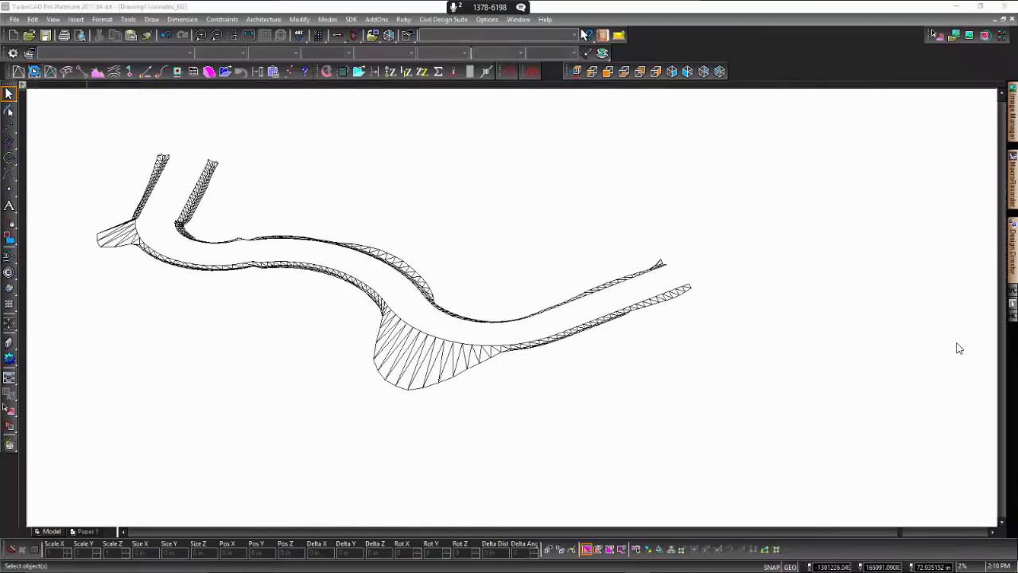
mouse_move(52, 115)
left_mouse_down()
mouse_move(745, 363)
mouse_move(819, 469)
left_mouse_up()
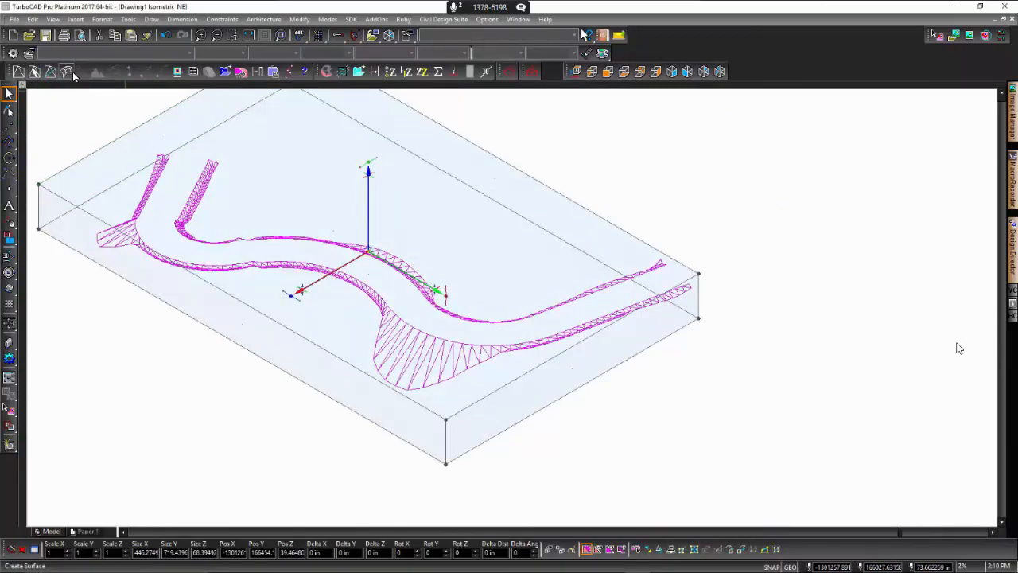
left_click(34, 73)
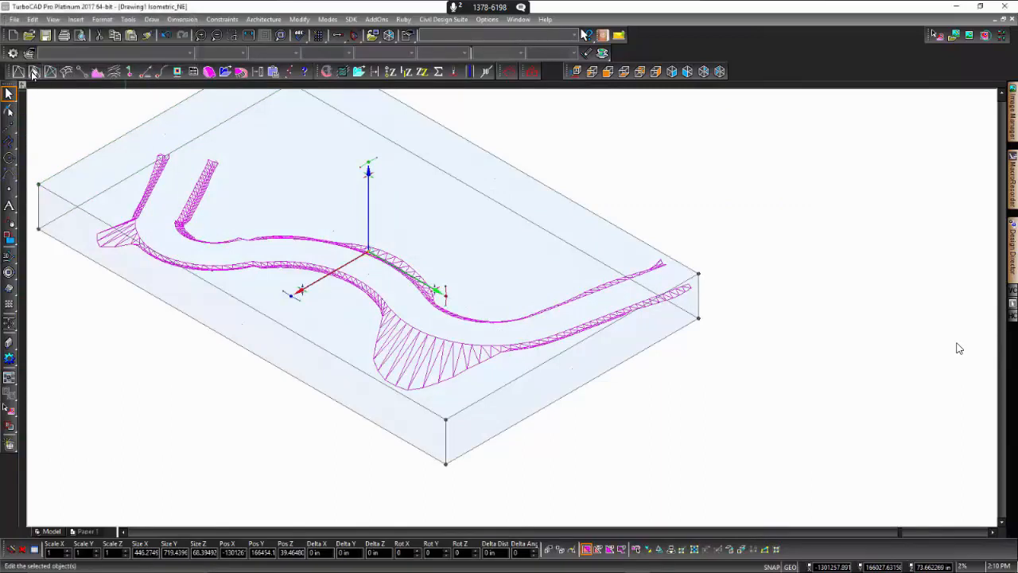
left_click(74, 129)
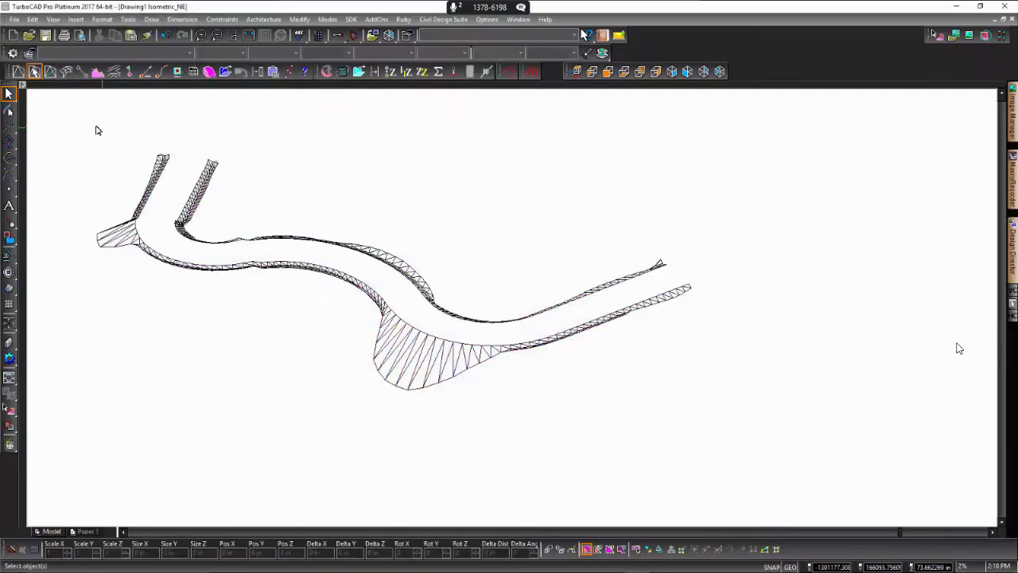
Step: Create a surface of the Triangles type from the road sides on a new layer named Road Side Surface
left_click(66, 72)
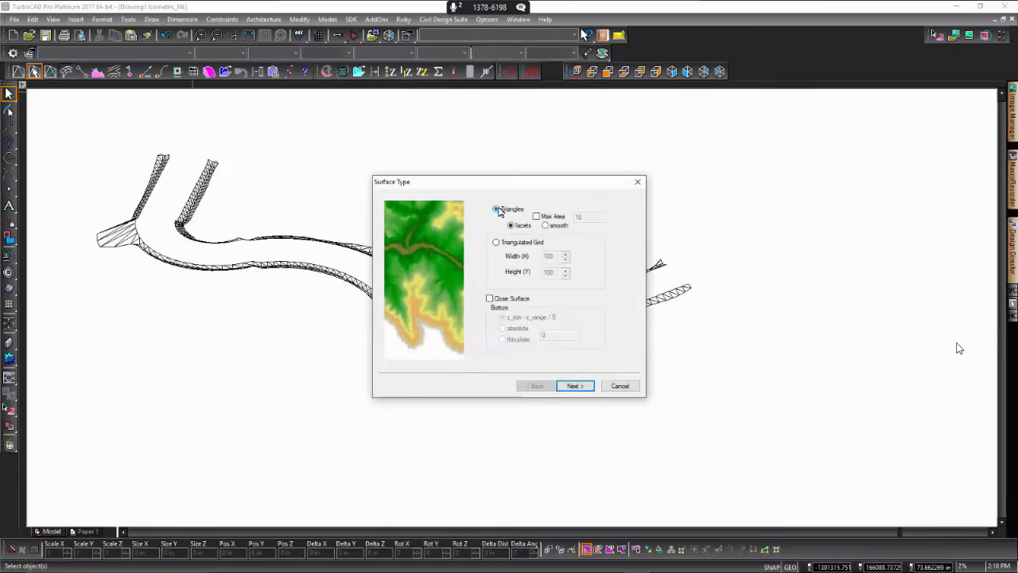
left_click(497, 242)
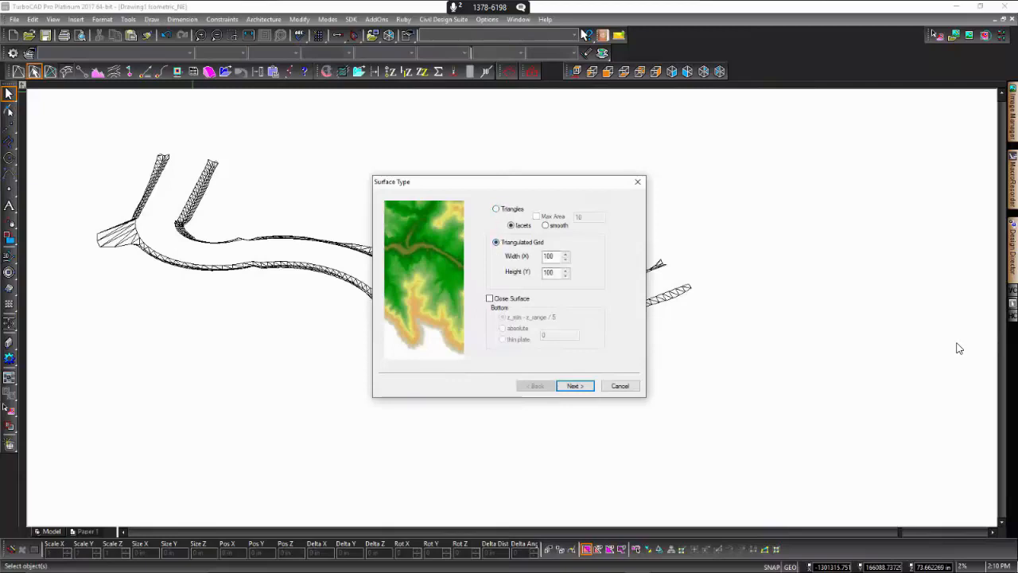
left_click(495, 208)
left_click(575, 386)
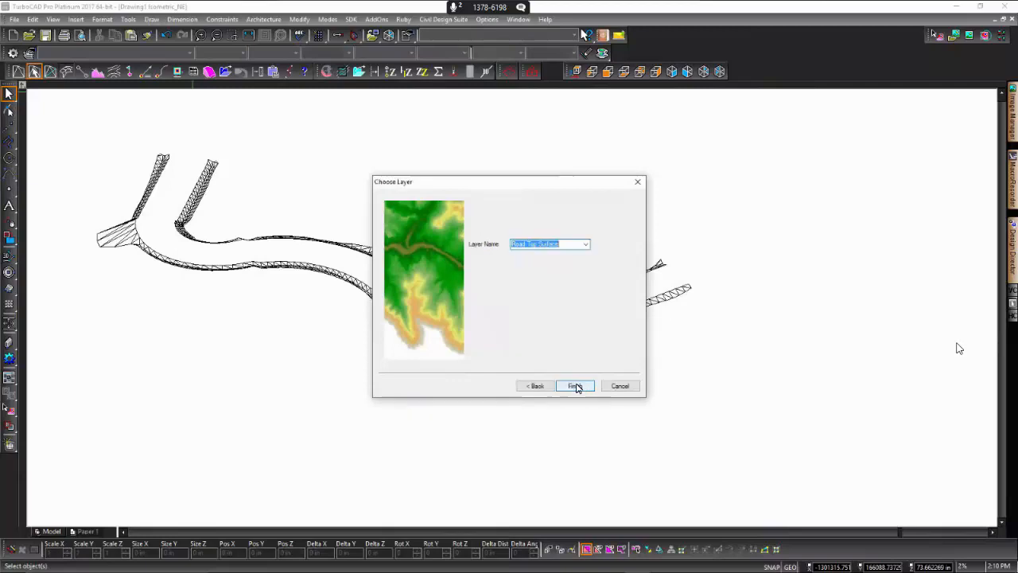
left_click(528, 244)
type("Sidfe")
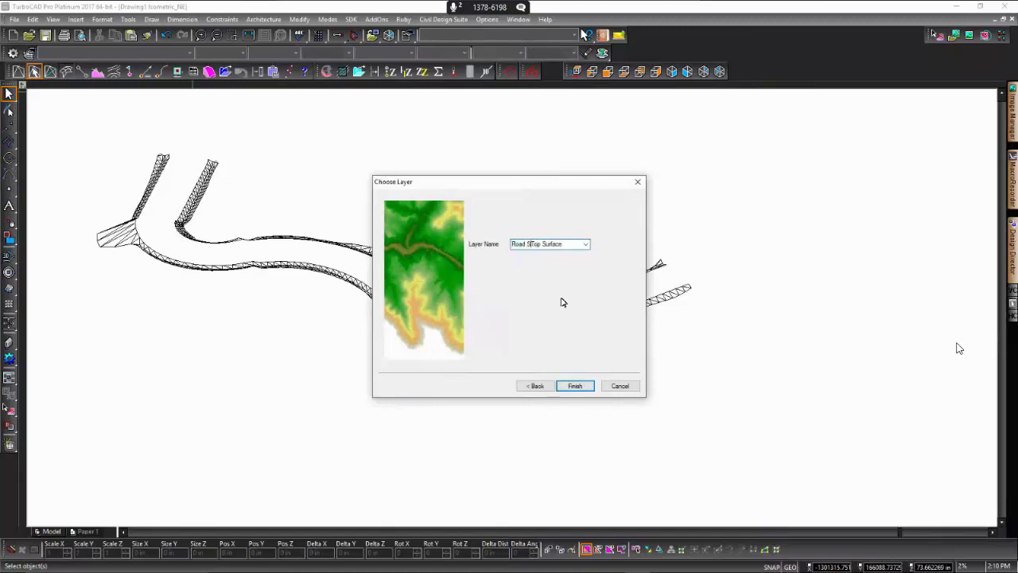
key("Delete")
key("Delete")
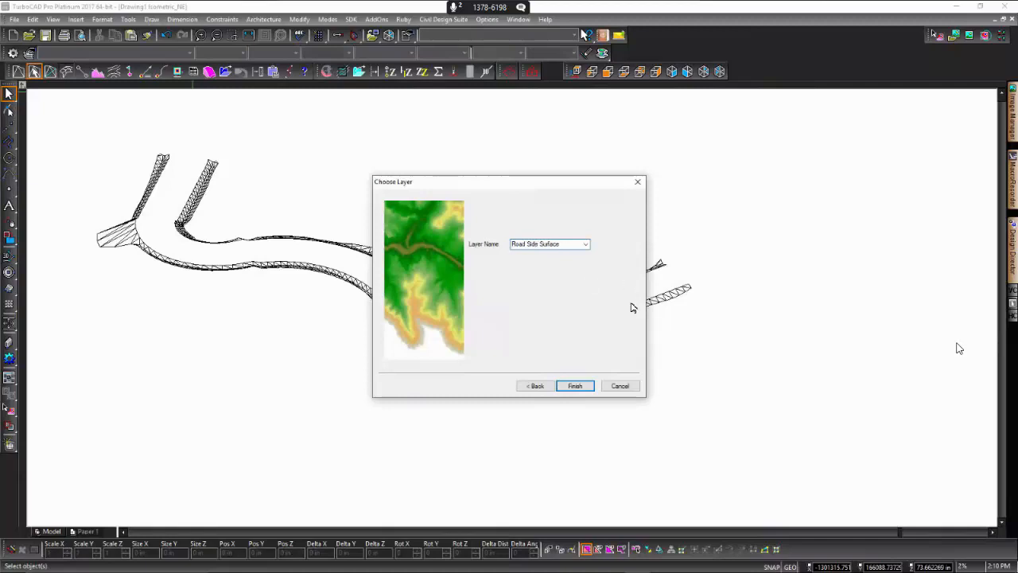
left_click(578, 388)
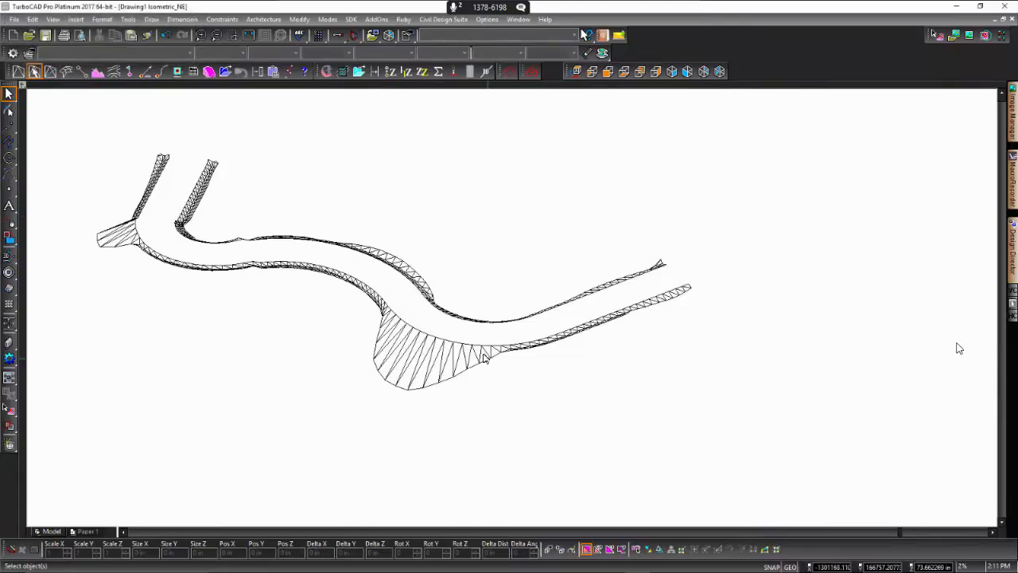
Step: Hide the Road 1 Side layer, then switch the Road Side Surface layer off and back on and select its surface to check it
mouse_move(1009, 256)
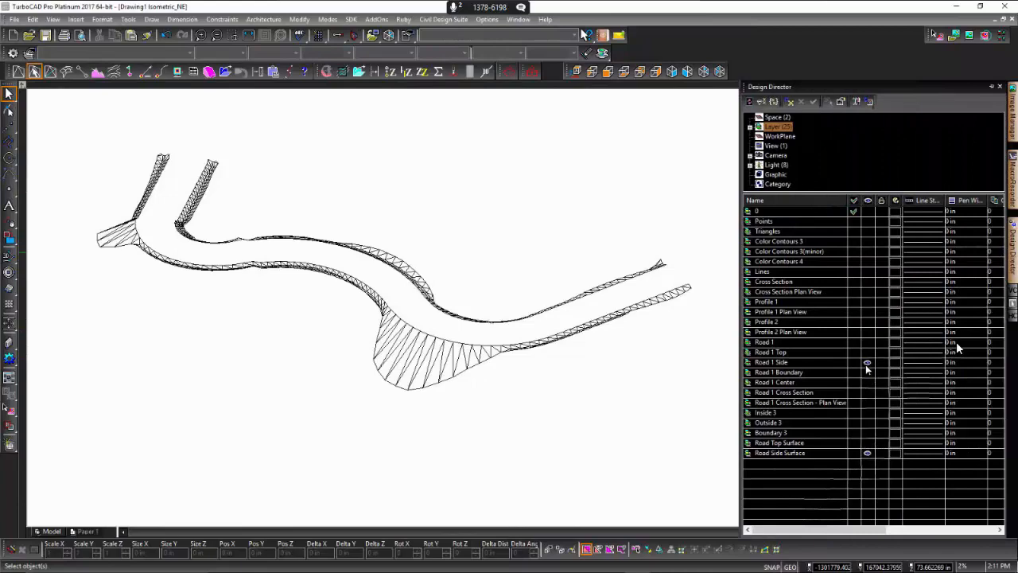
left_click(867, 362)
left_click(867, 452)
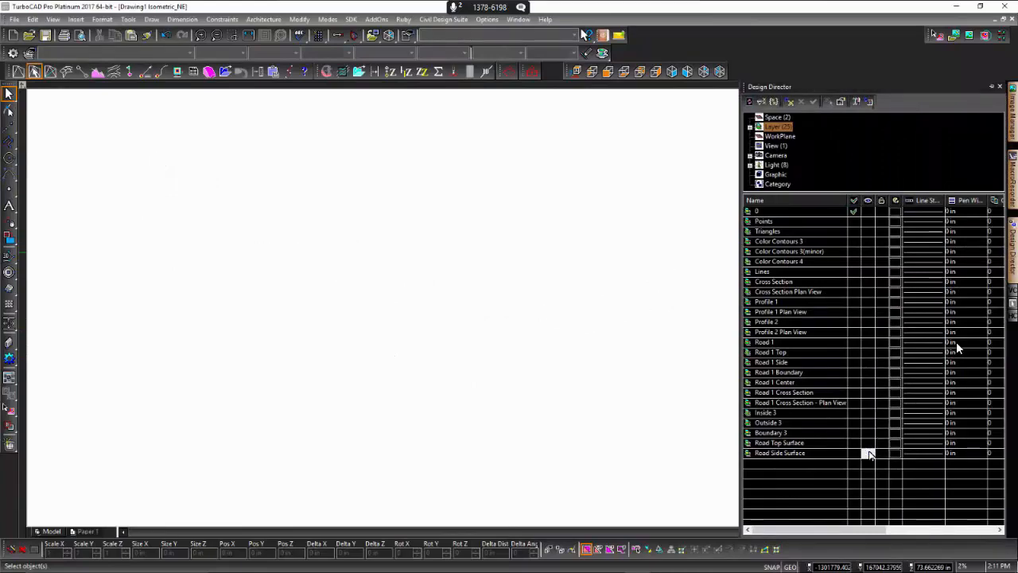
left_click(423, 348)
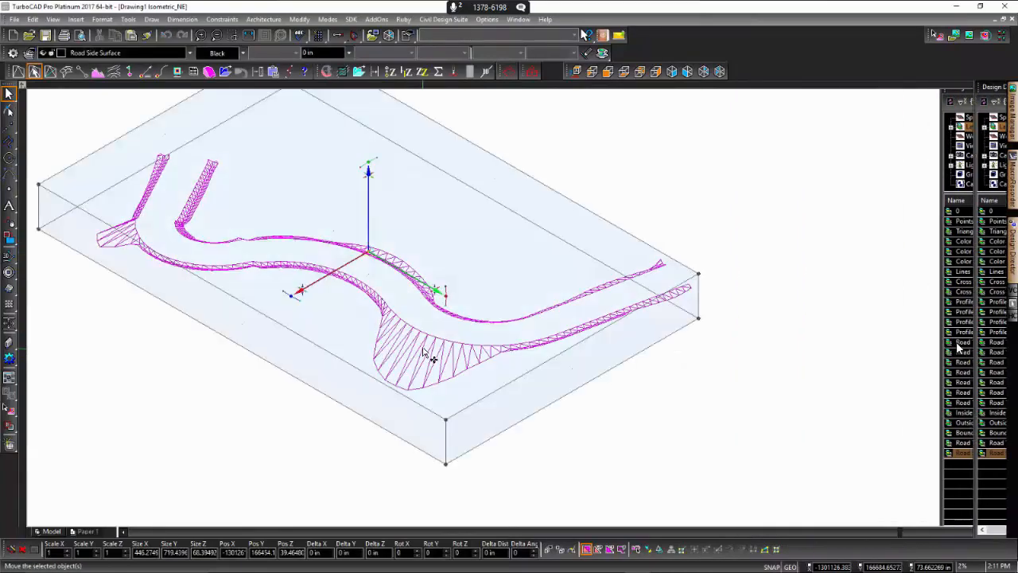
left_click(804, 241)
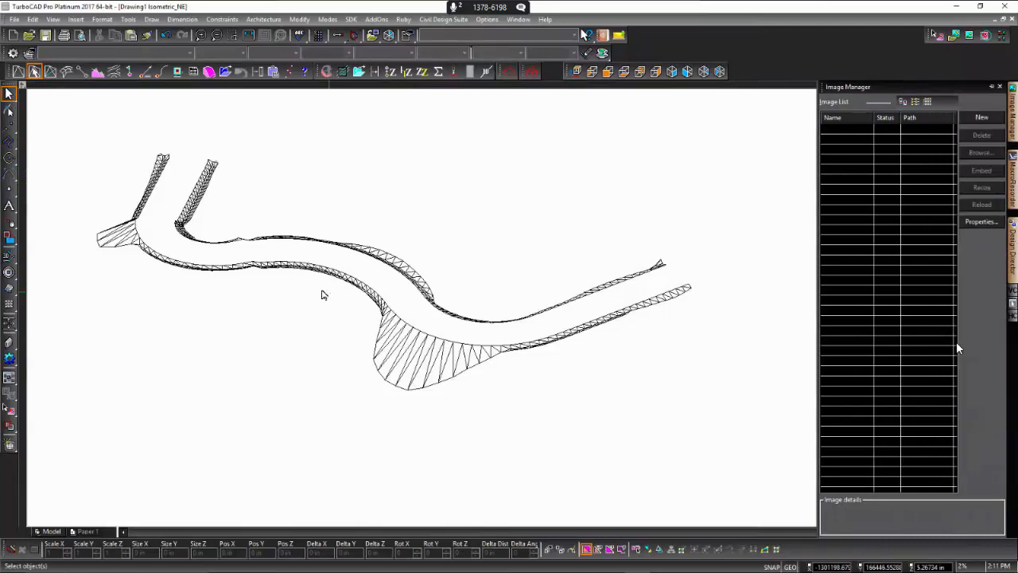
Step: Set the pen color of the road side surface to Salmon
double_click(407, 340)
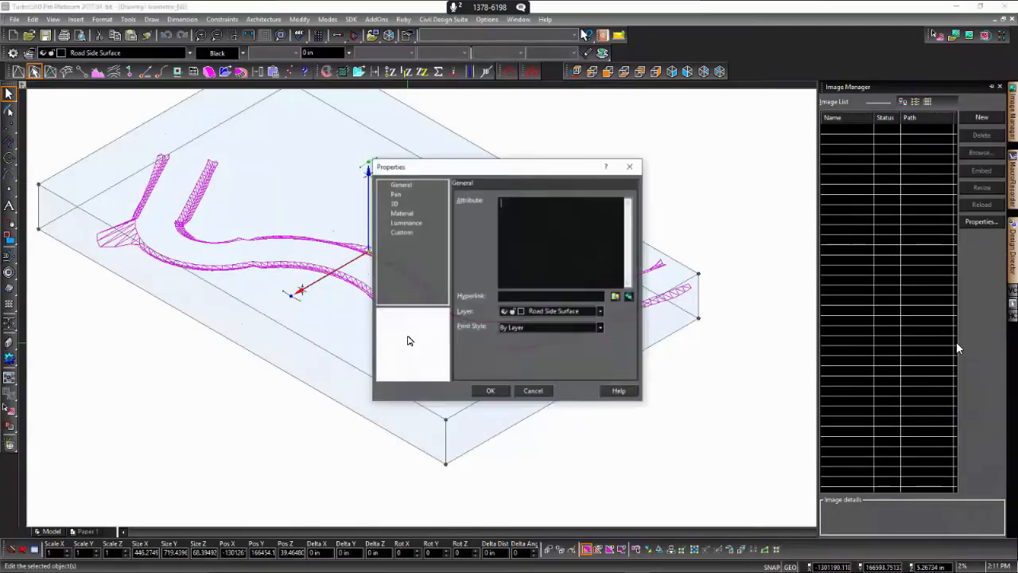
left_click(402, 213)
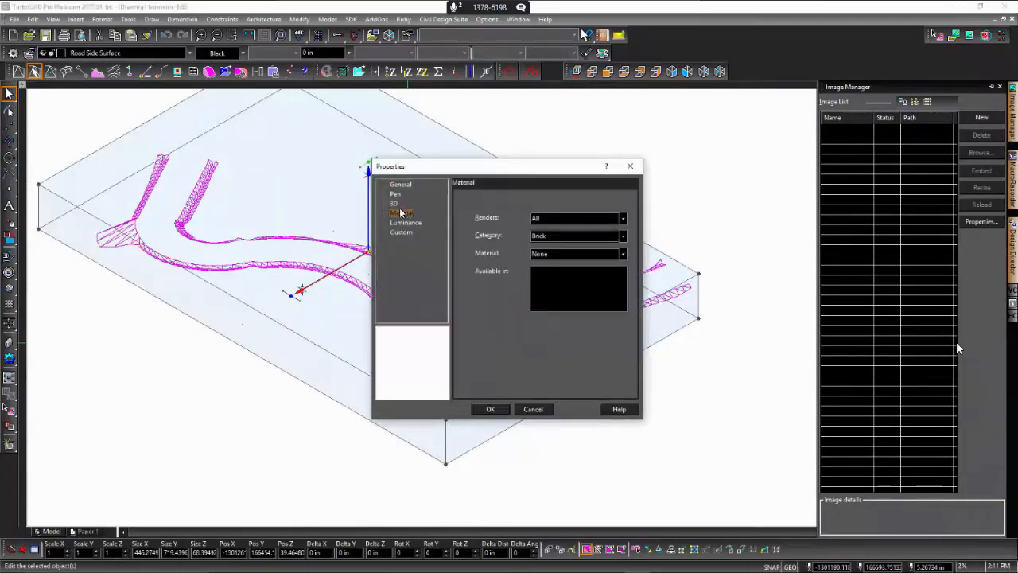
left_click(397, 196)
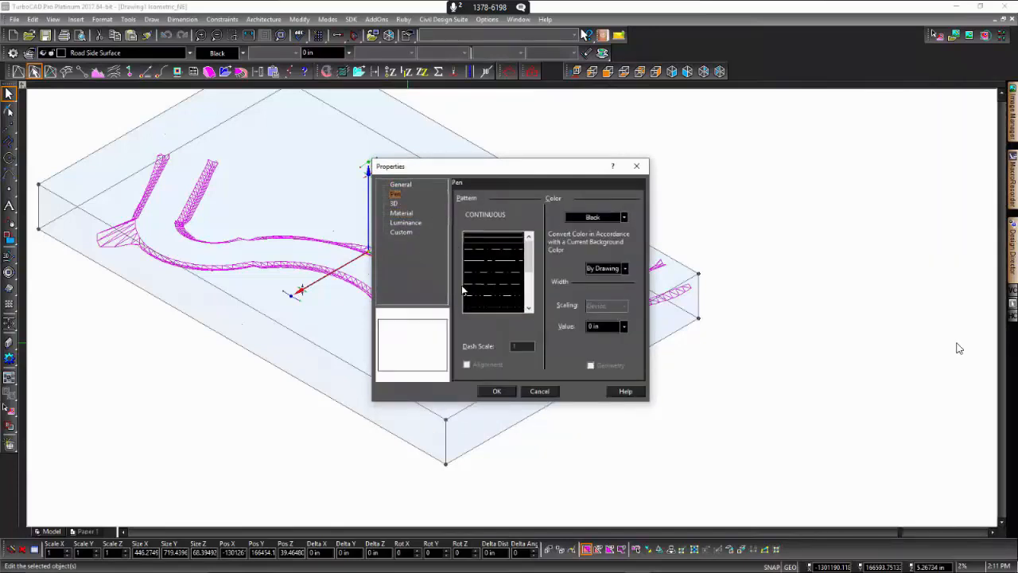
left_click(602, 215)
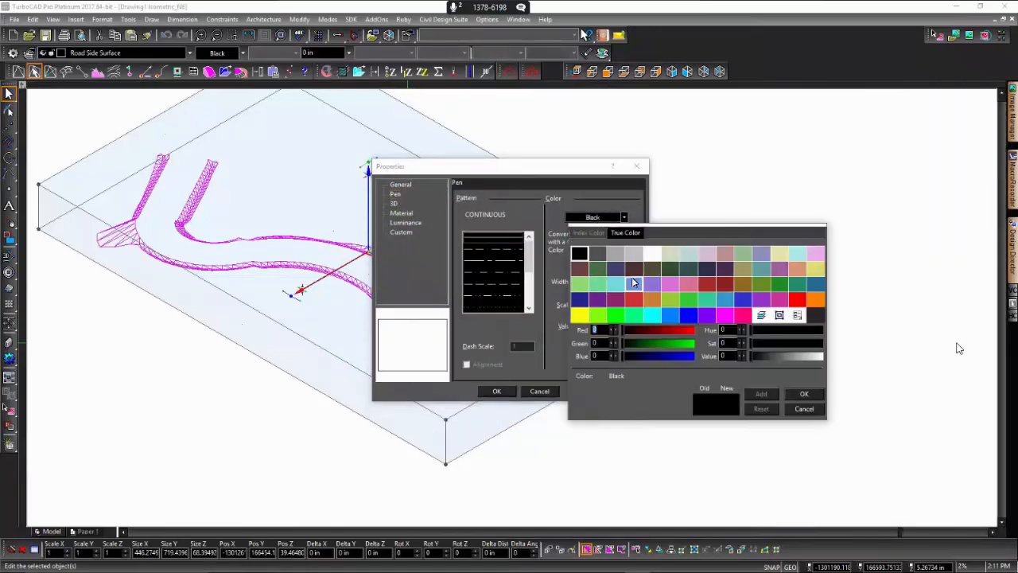
left_click(579, 268)
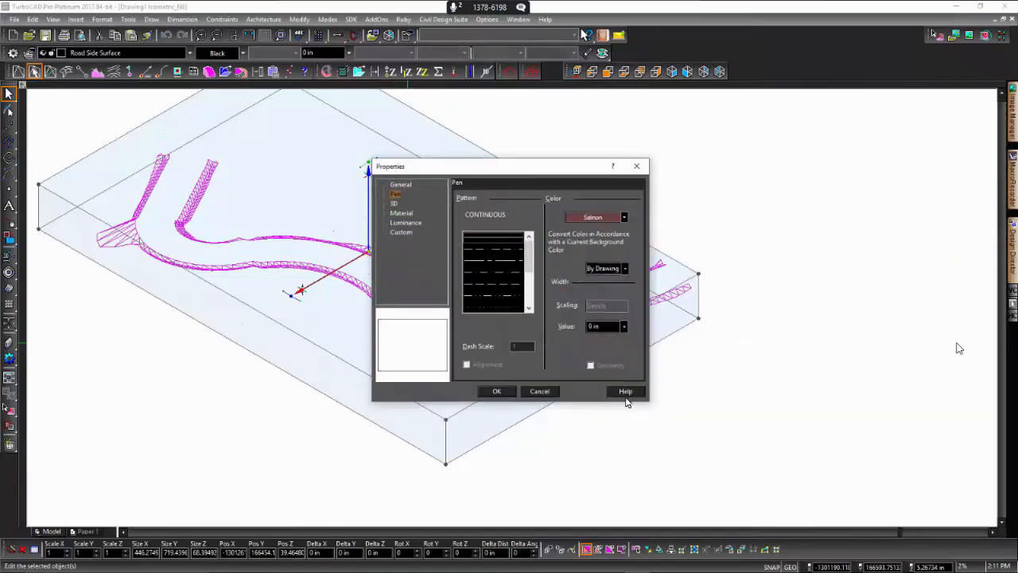
left_click(509, 392)
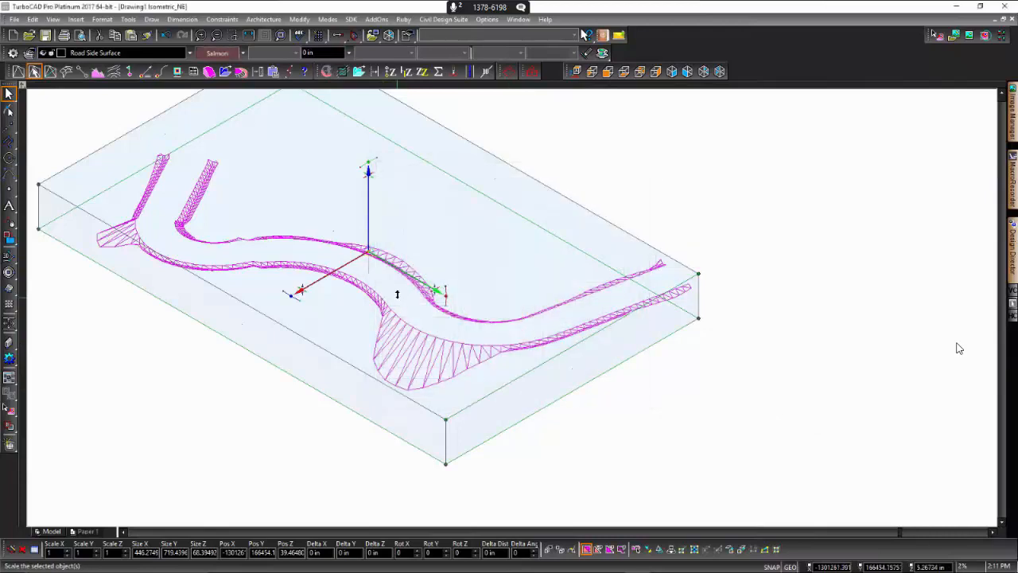
left_click(734, 297)
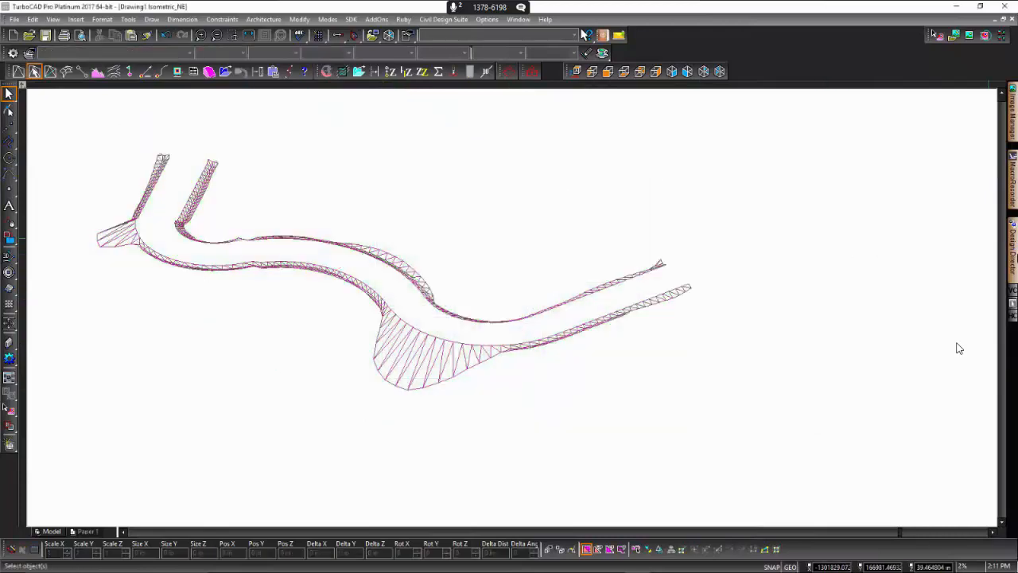
Step: Show the Road Top Surface layer together with the sides and select the road top surface to check it
mouse_move(1012, 244)
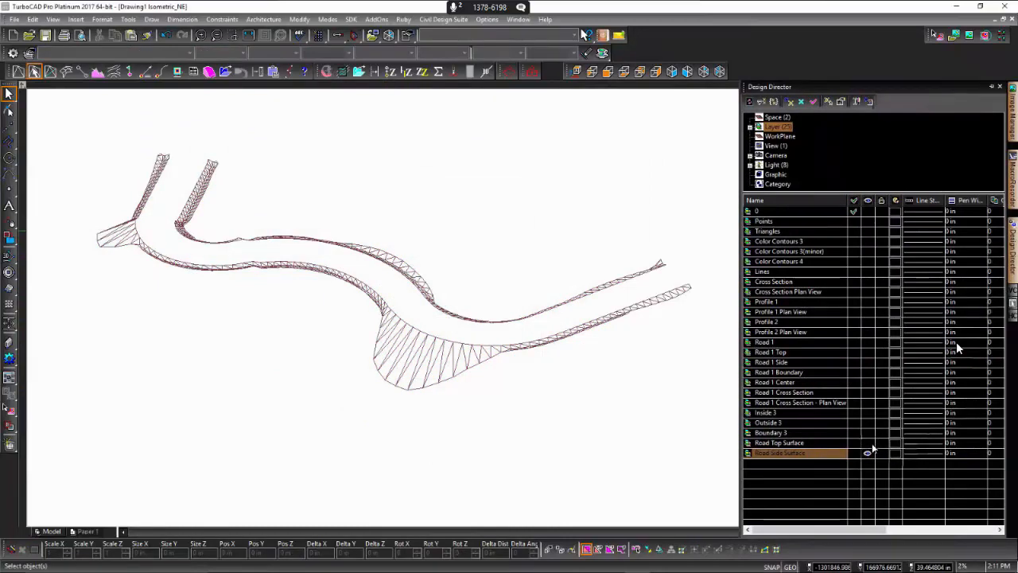
left_click(870, 443)
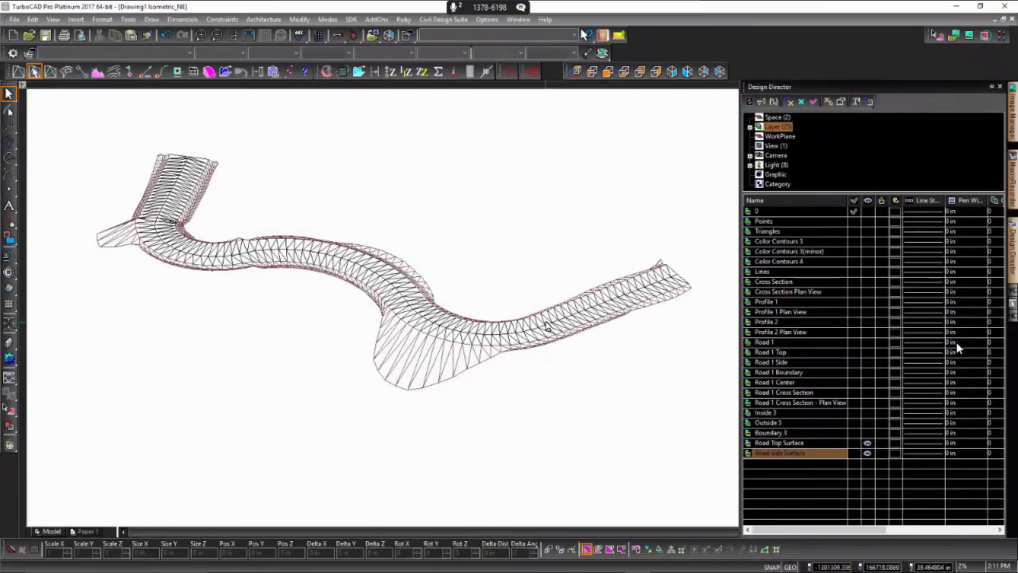
left_click(548, 328)
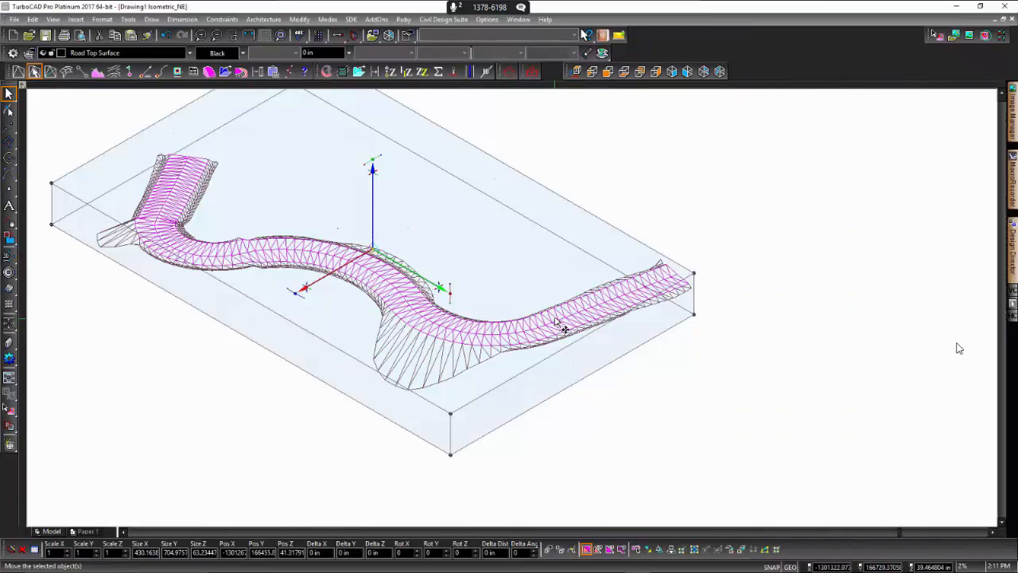
left_click(772, 228)
Step: Render the road top and side surfaces as a shaded image and examine the wide side slope at the bend
left_click(603, 54)
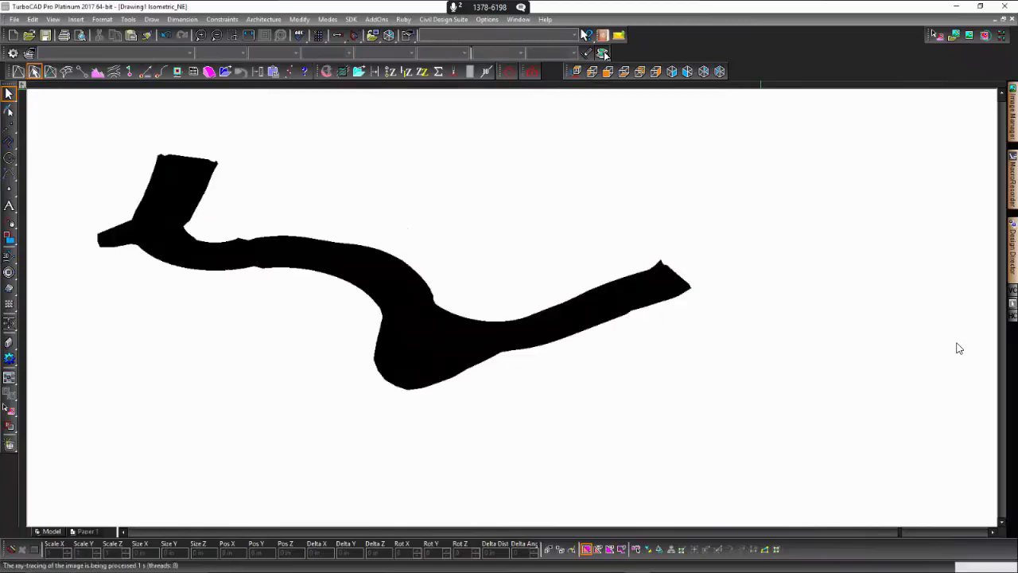
left_click(604, 53)
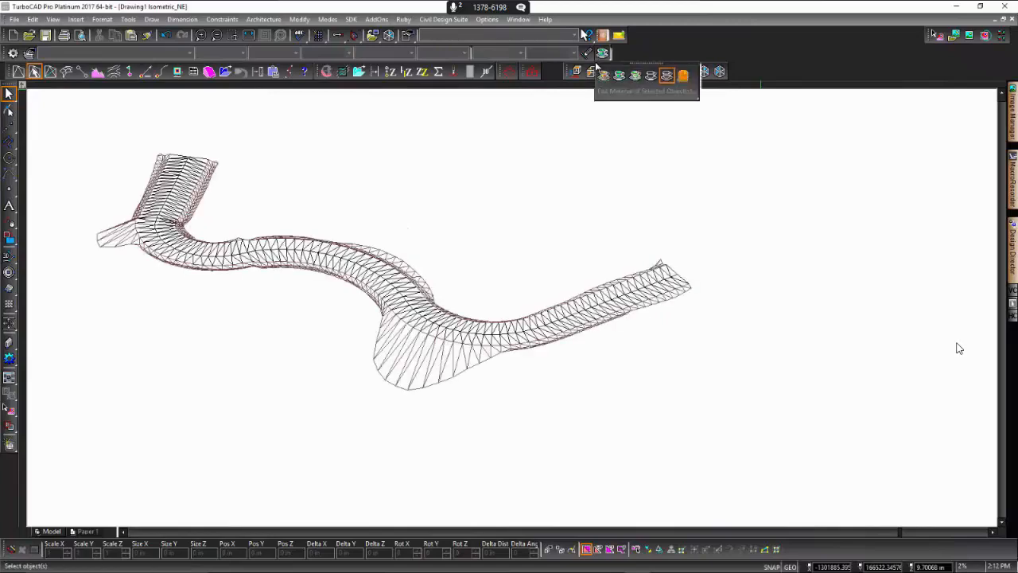
left_click(603, 74)
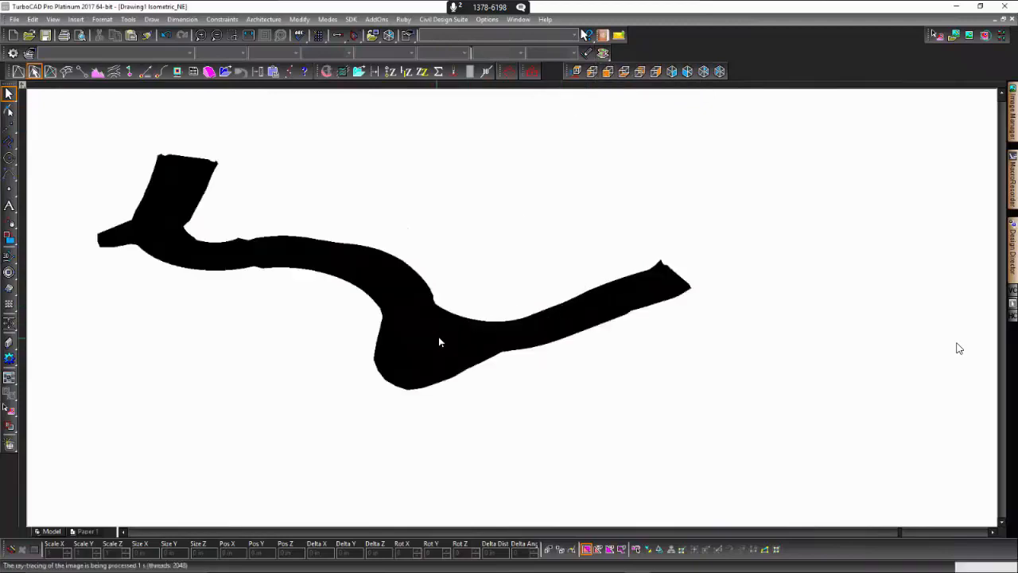
scroll(511, 307, "down", 2)
scroll(511, 309, "up", 6)
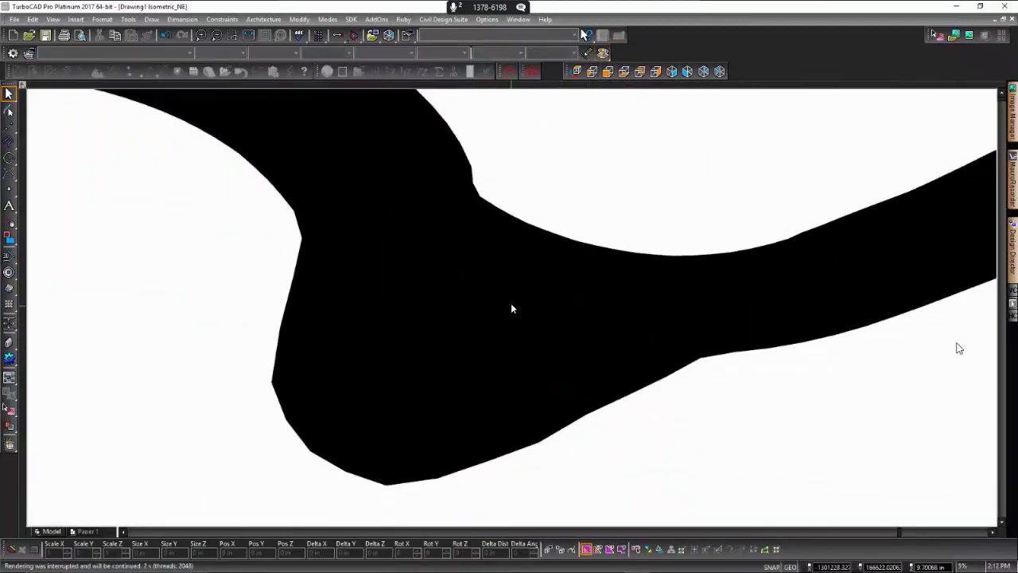
Step: Set the pen color of the road side surface to Medium Sea Green and deselect it
double_click(334, 373)
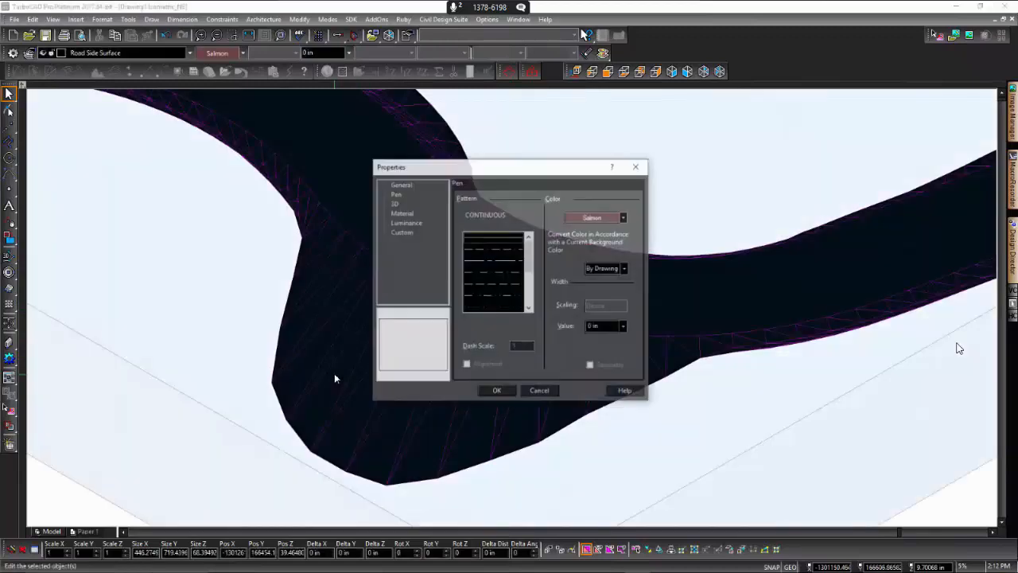
left_click(623, 218)
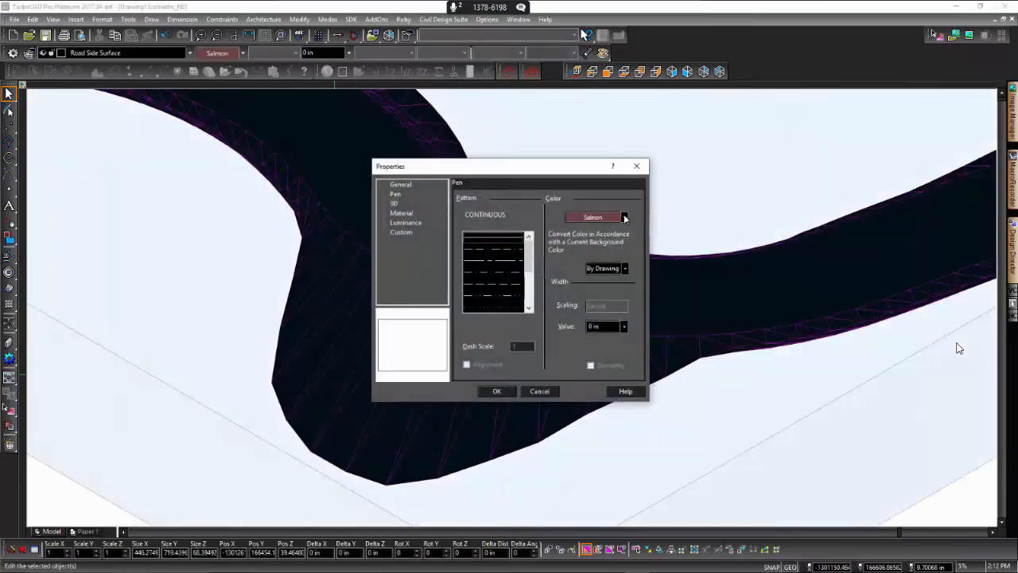
left_click(607, 268)
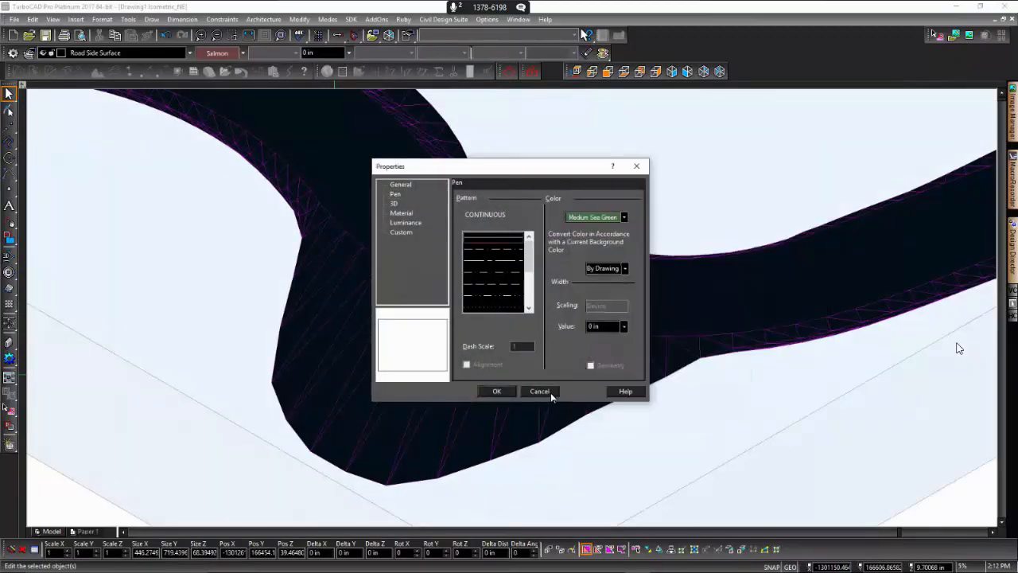
left_click(497, 391)
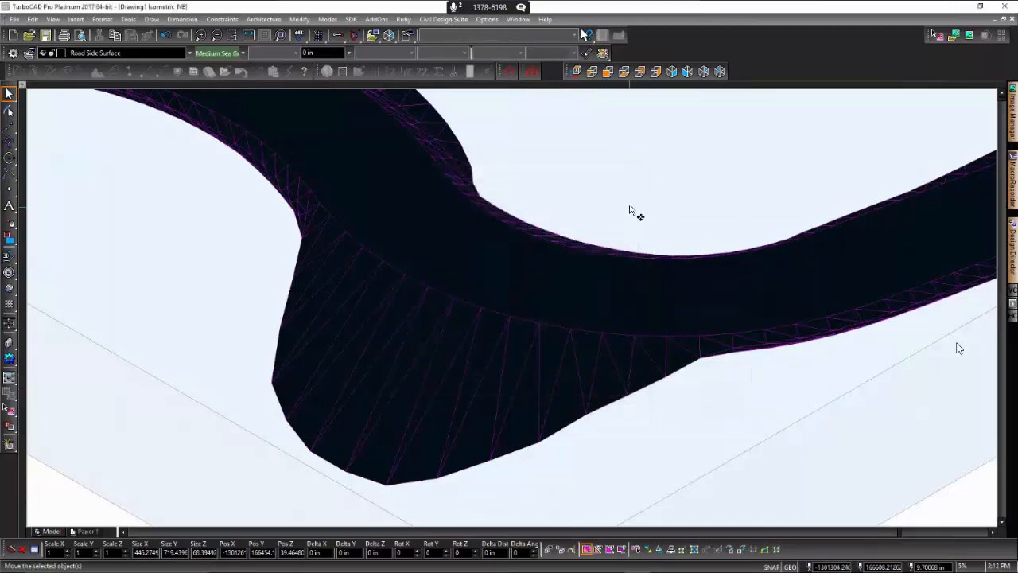
scroll(633, 212, "down", 5)
left_click(801, 386)
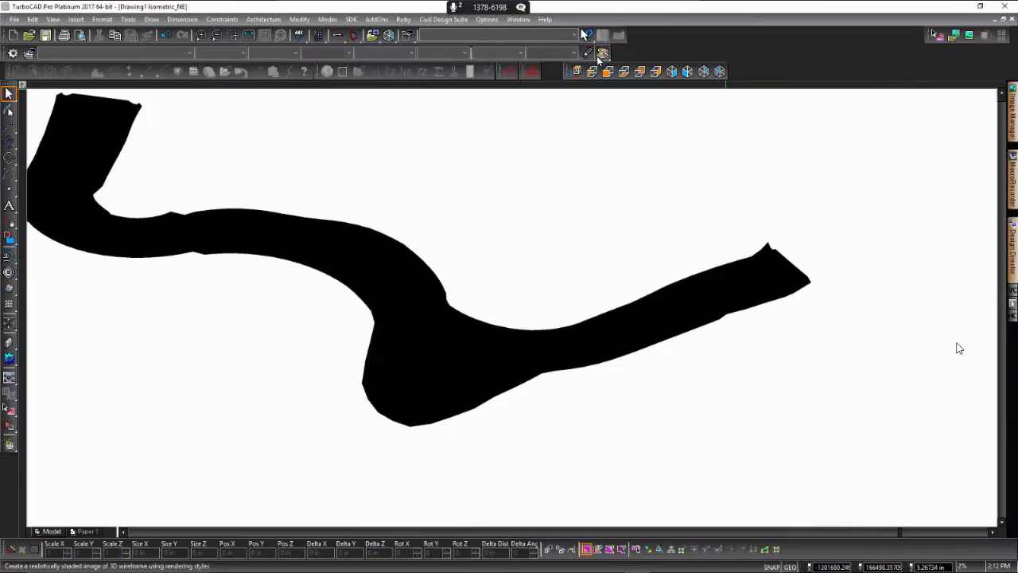
Step: Return the road surfaces to wireframe display and look over the whole road
left_click(604, 53)
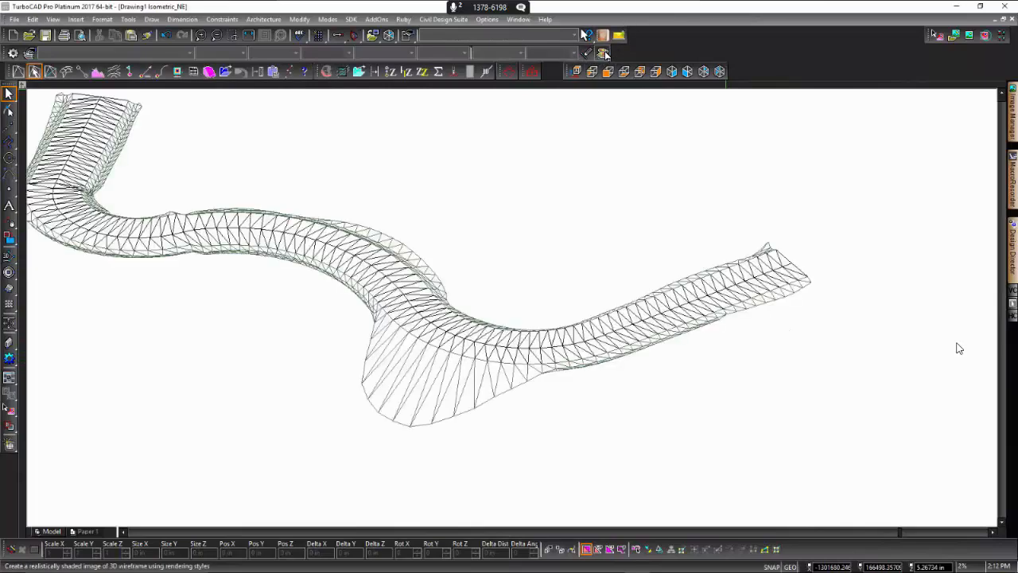
scroll(514, 318, "down", 3)
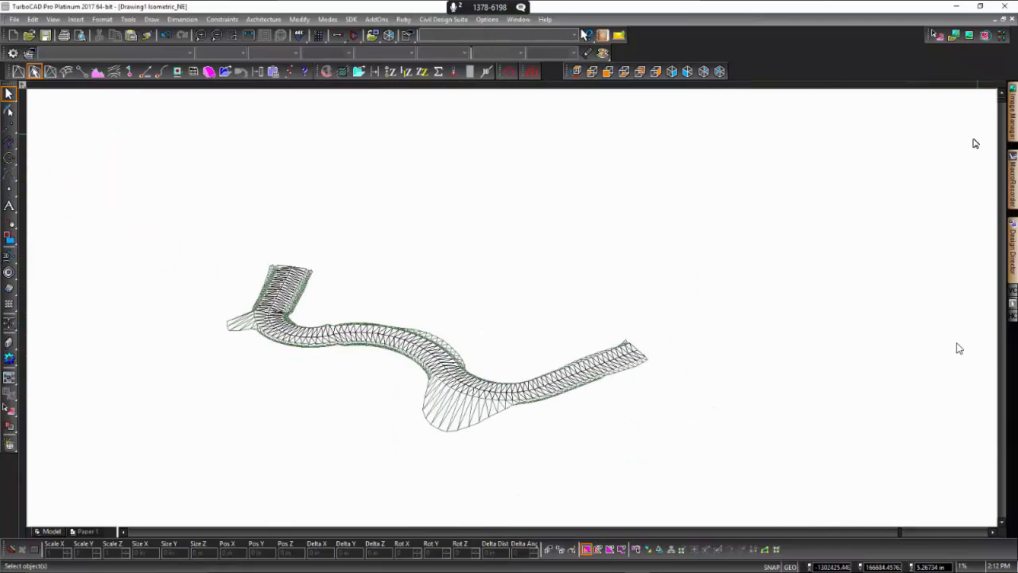
scroll(500, 393, "up", 5)
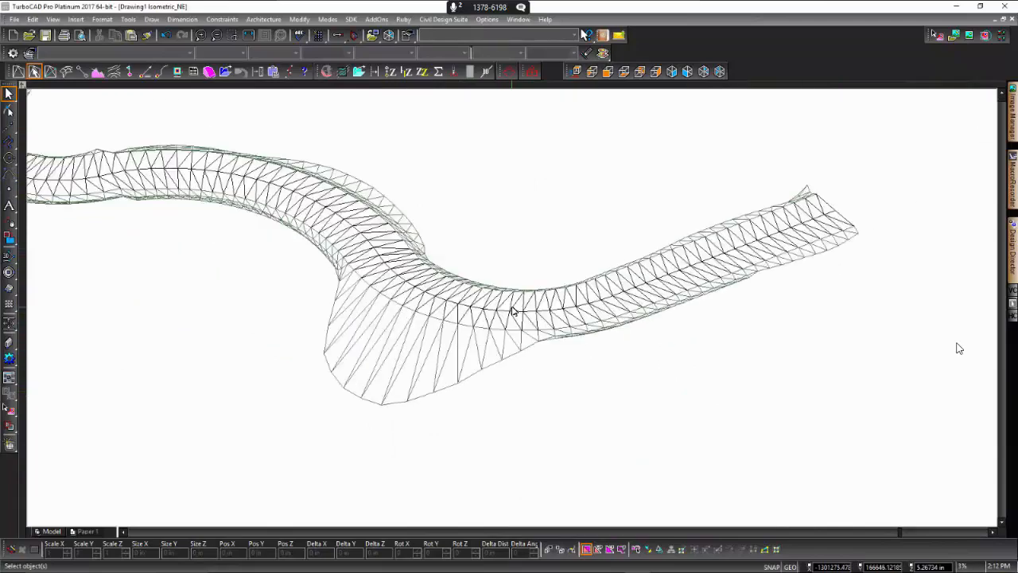
scroll(514, 310, "down", 3)
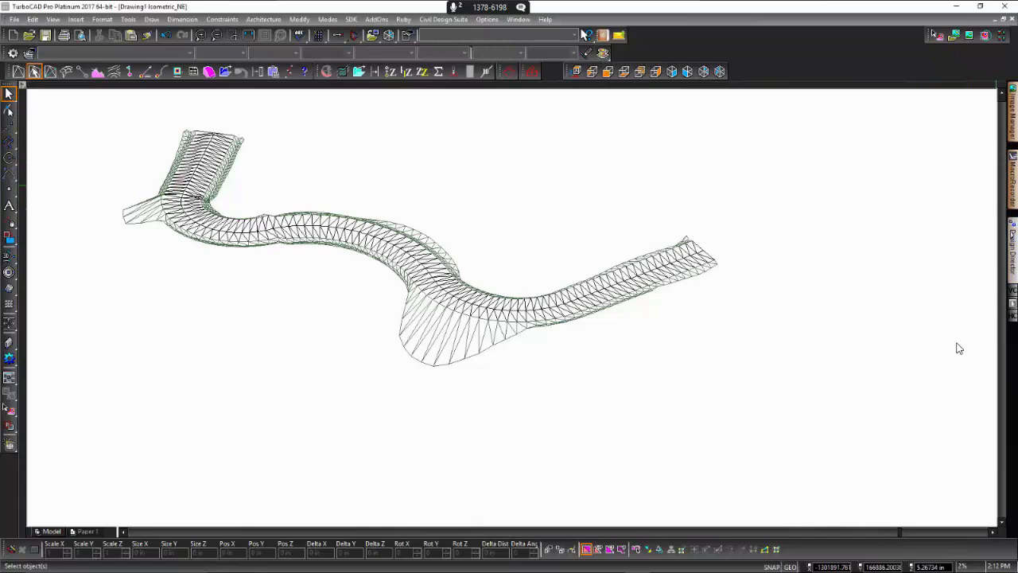
Step: View the Outside 3 terrain together with the road, and hide both road surface layers so that only Outside 3 is shown
mouse_move(1010, 244)
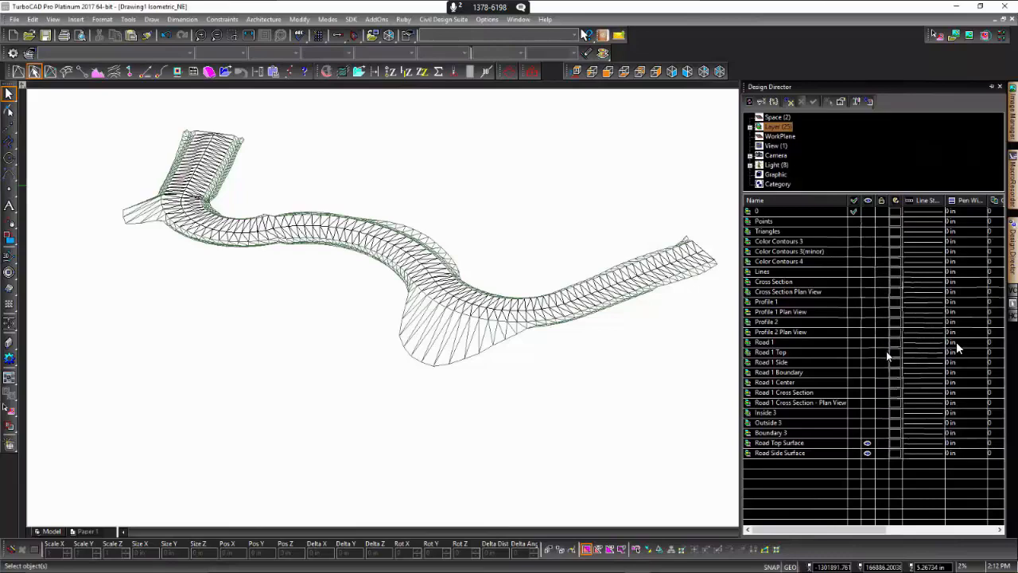
left_click(867, 422)
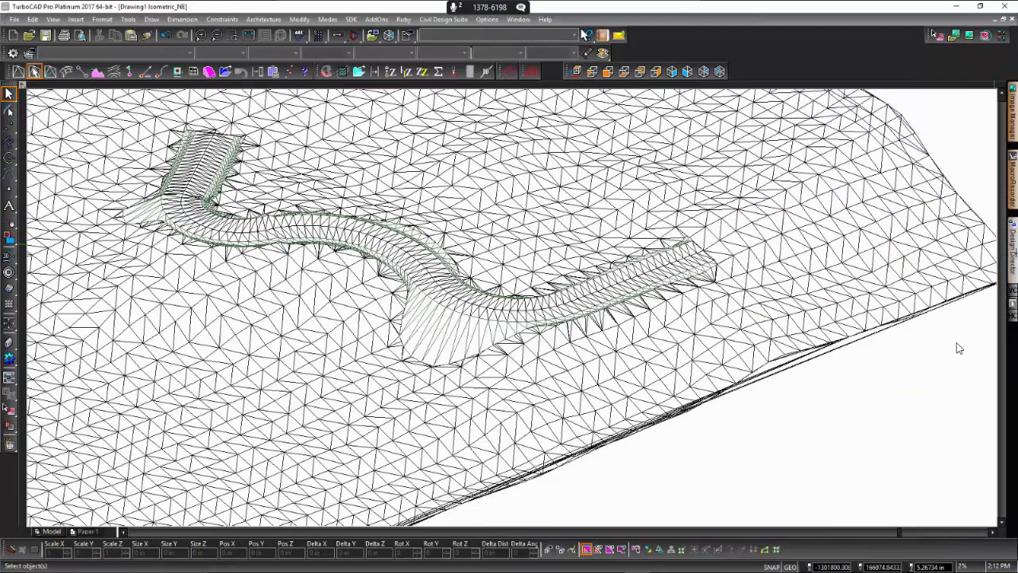
mouse_move(1012, 250)
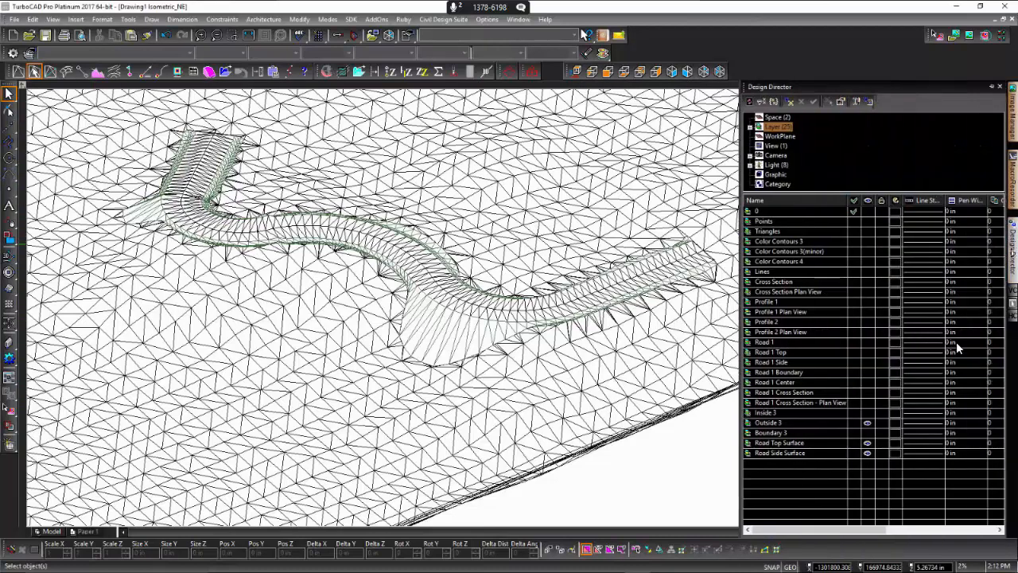
left_click(867, 422)
left_click(867, 442)
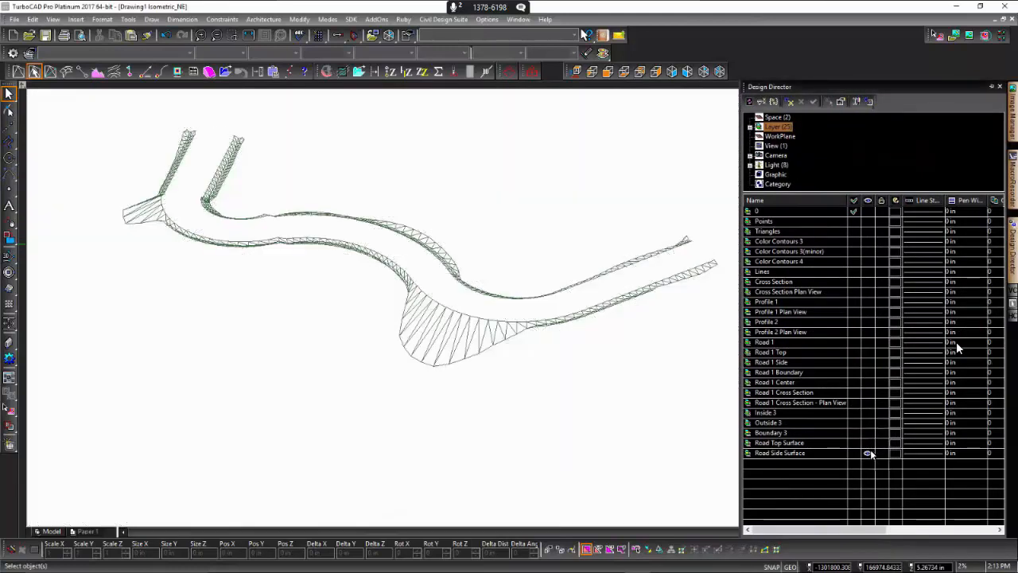
left_click(867, 452)
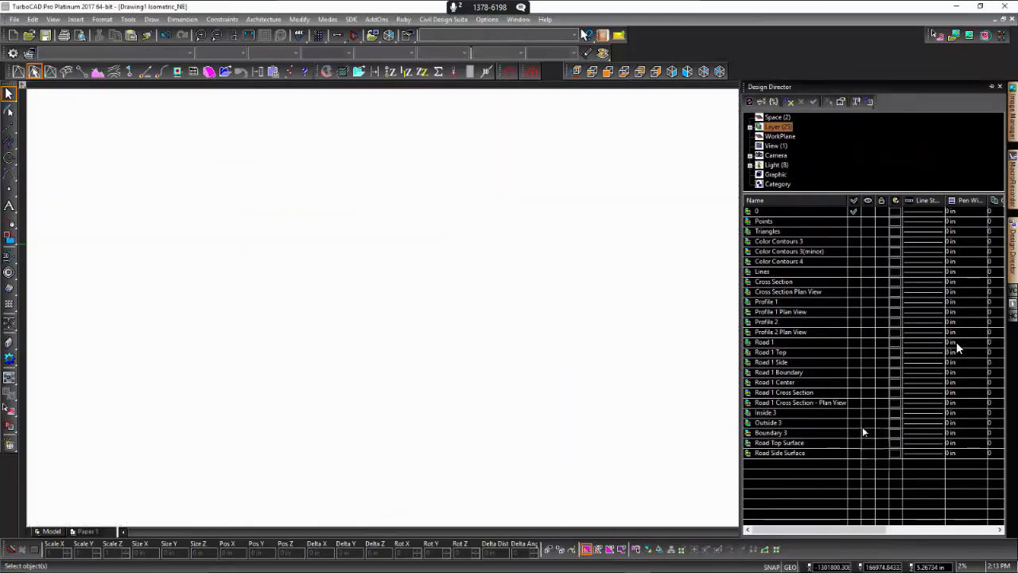
left_click(867, 422)
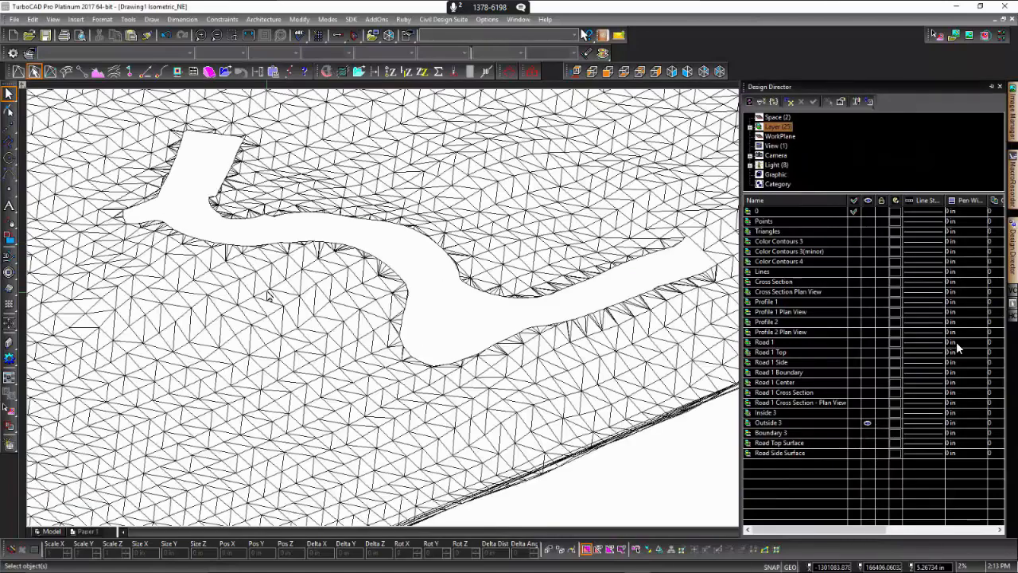
Step: Select all triangles of the whole Outside 3 terrain as the active TIN data and clear the selection highlight
left_click(222, 295)
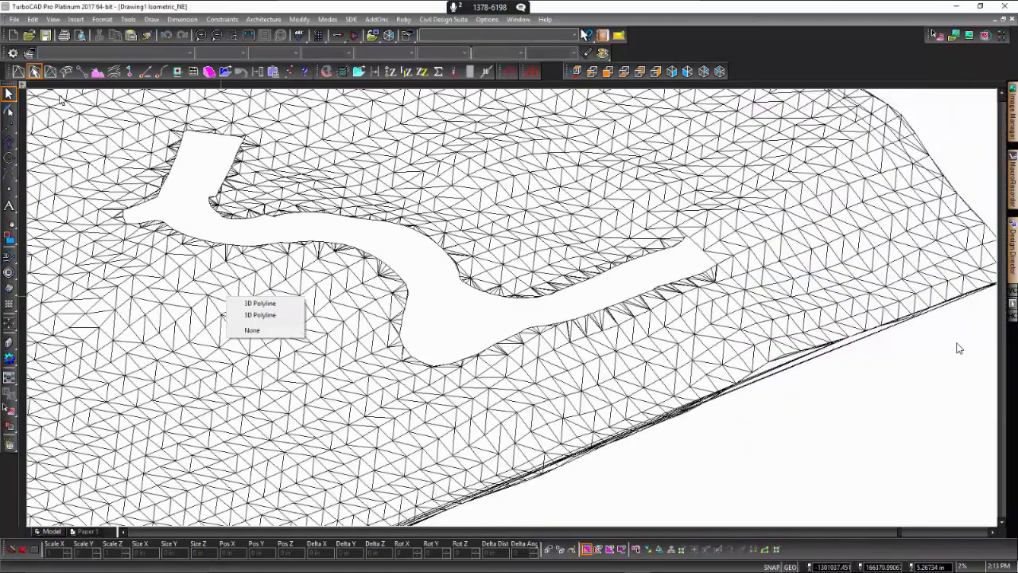
left_click(34, 71)
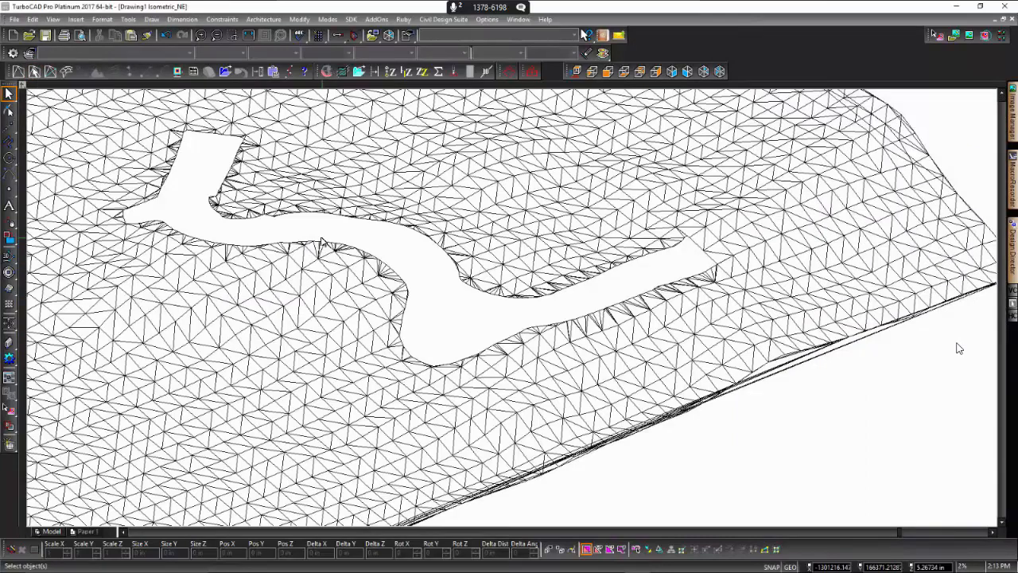
scroll(321, 238, "down", 6)
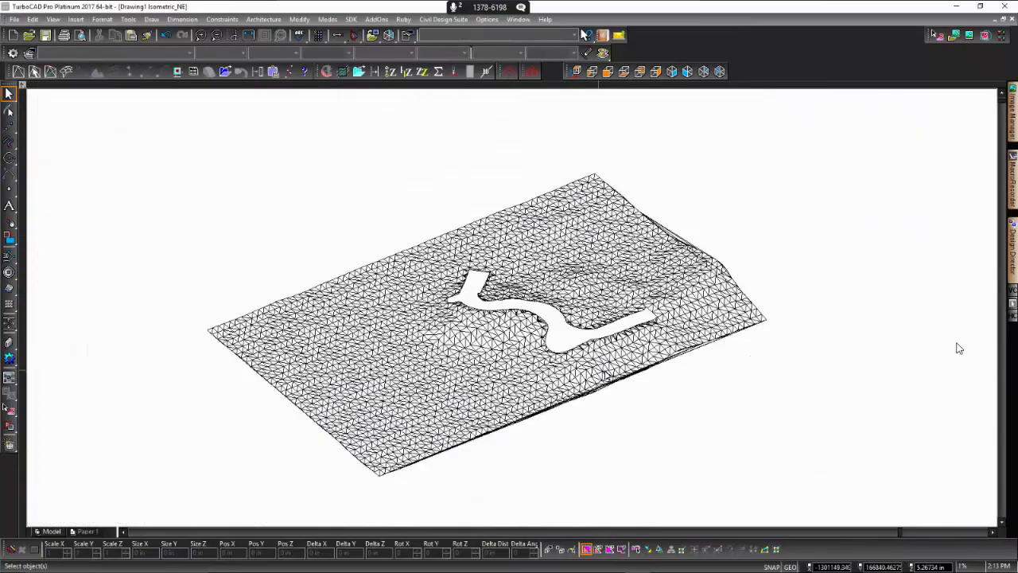
key("ctrl+a")
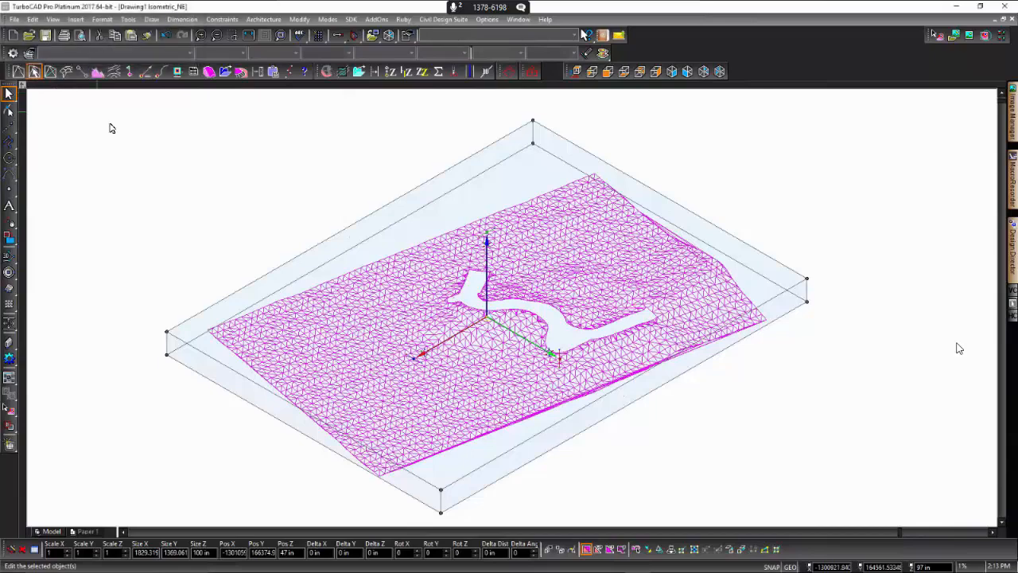
left_click(157, 149)
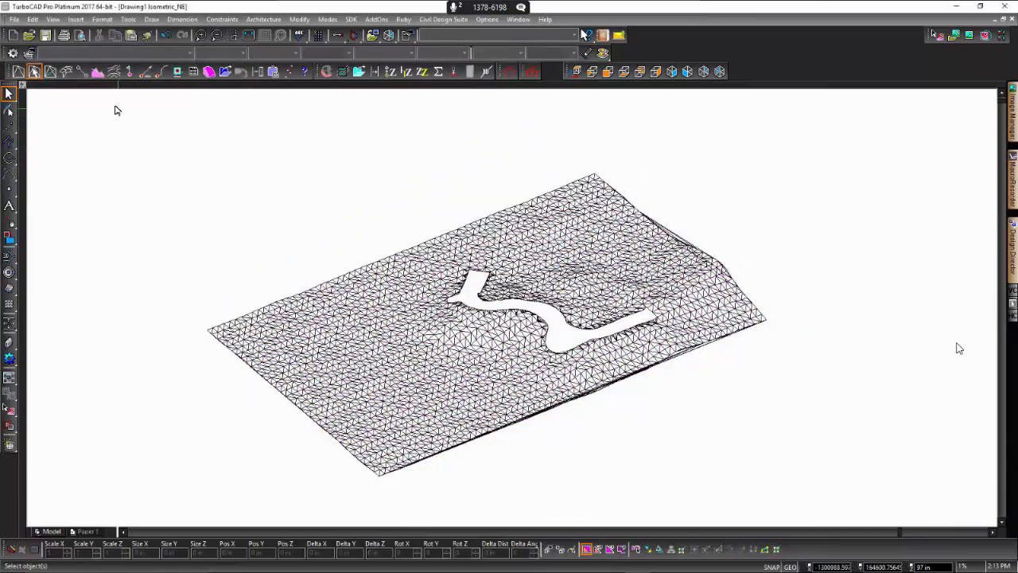
Step: Create colored TIN contours of the Outside 3 terrain from datum 47, with a major interval of 10 and a minor interval of 5
left_click(114, 72)
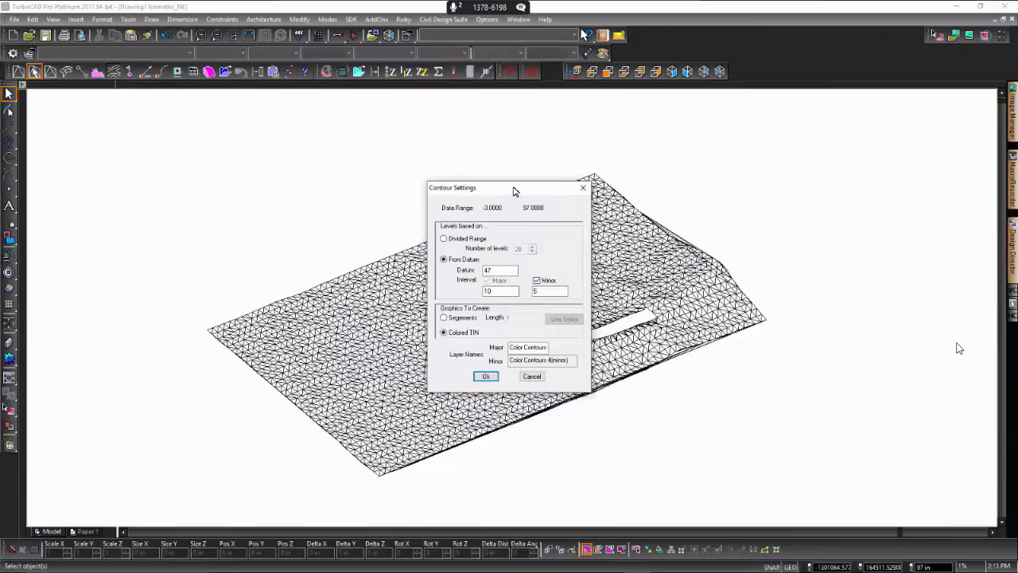
left_click_drag(513, 191, 481, 161)
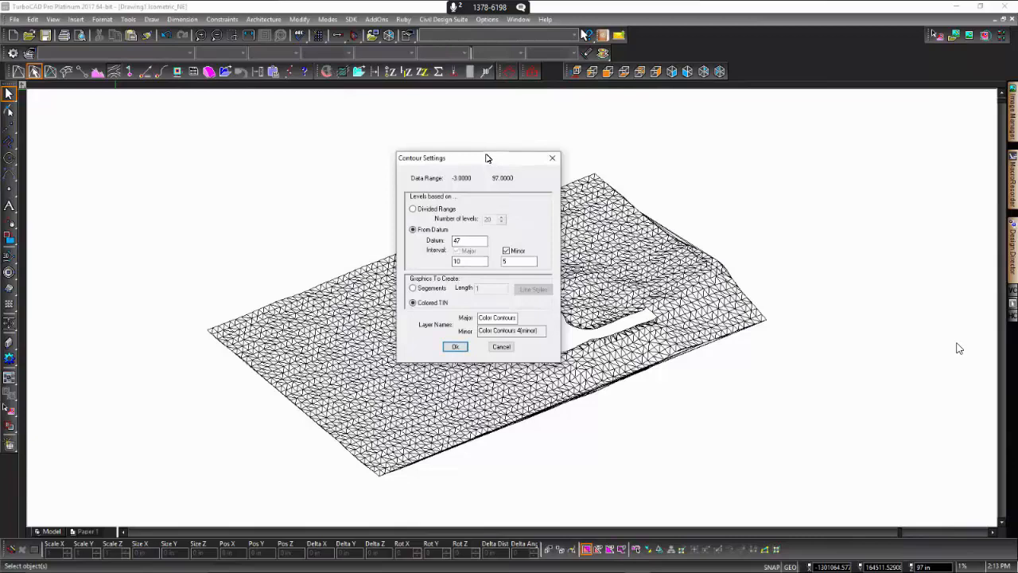
left_click(456, 348)
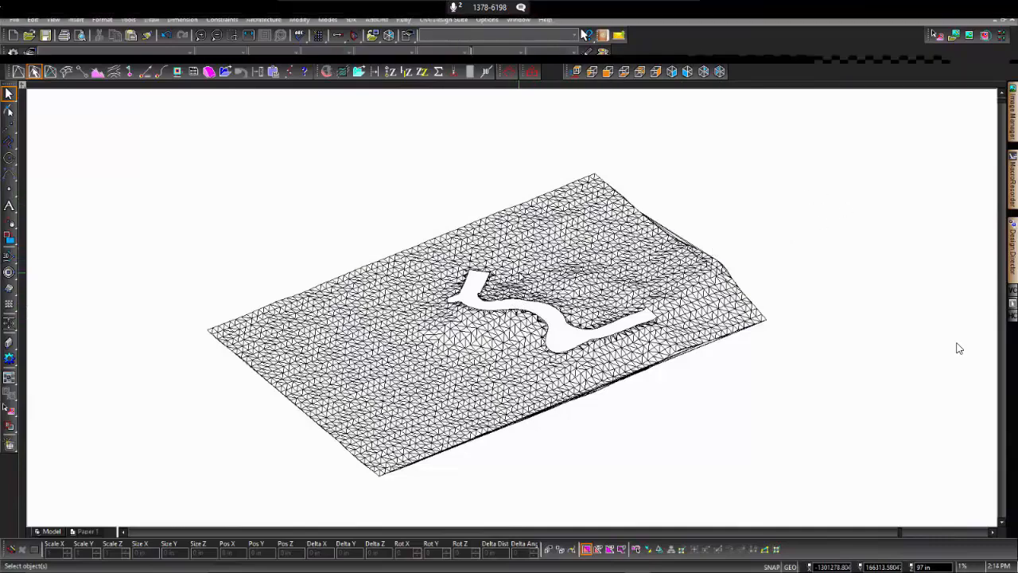
Step: Toggle the Color Contours 4 layer's visibility to display the colored terrain, and examine its elevation colors up close
scroll(597, 268, "down", 1)
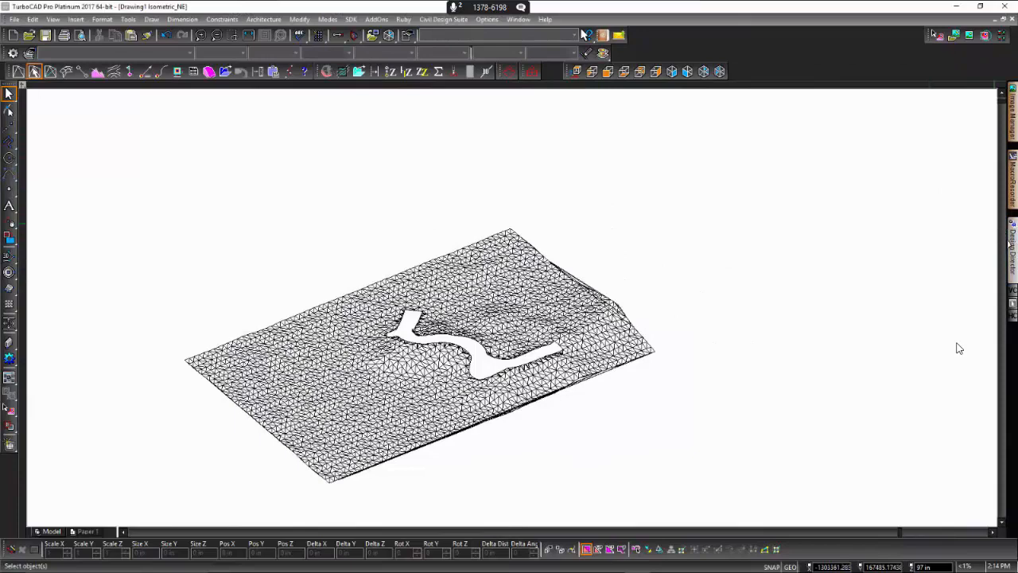
mouse_move(1012, 243)
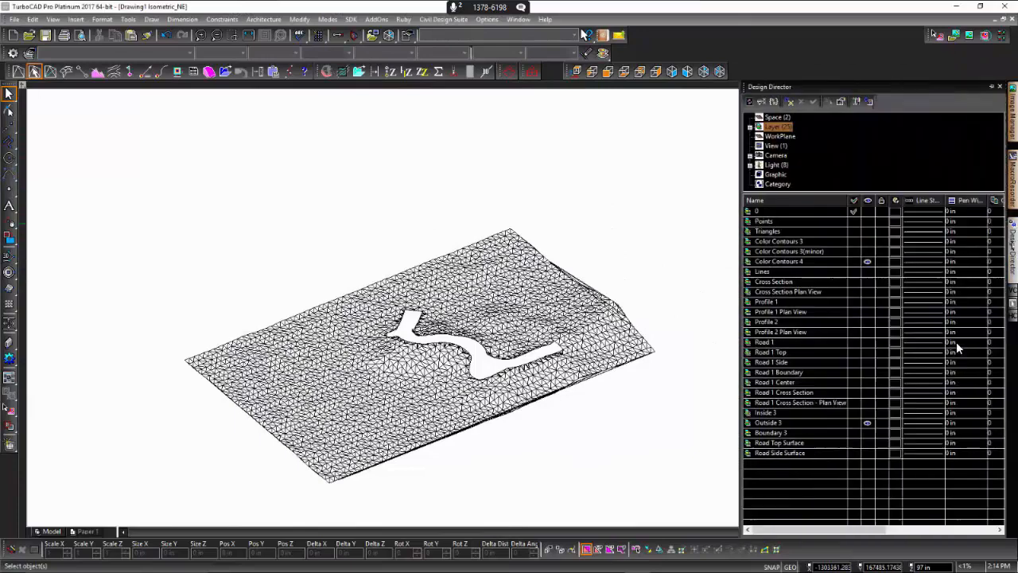
left_click(867, 262)
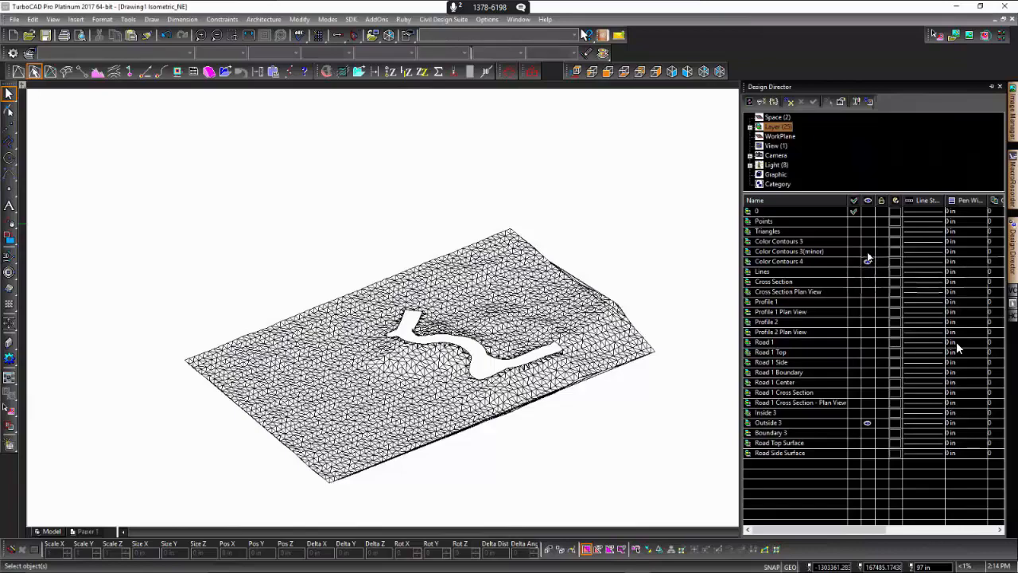
left_click(867, 261)
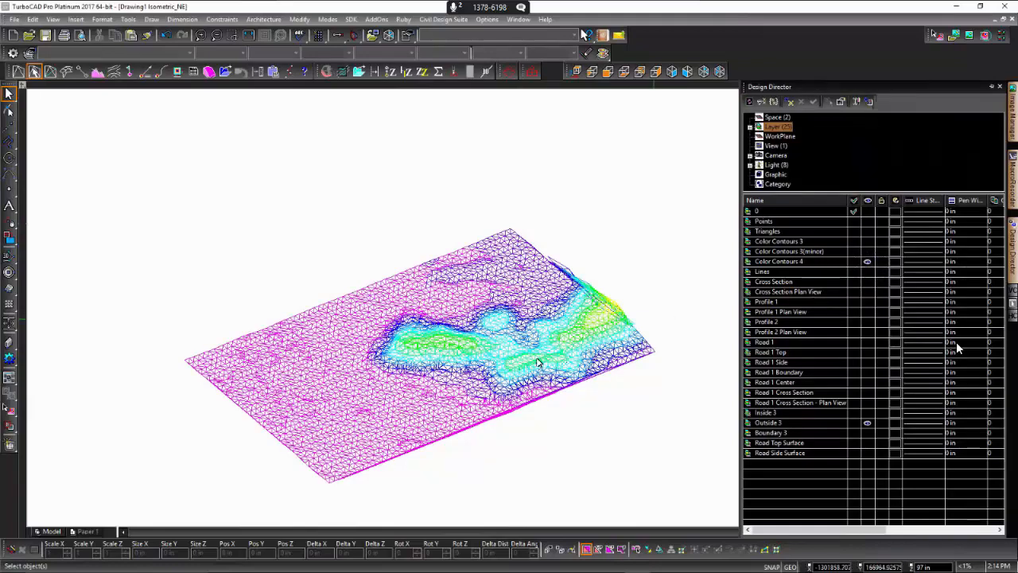
scroll(515, 310, "up", 1)
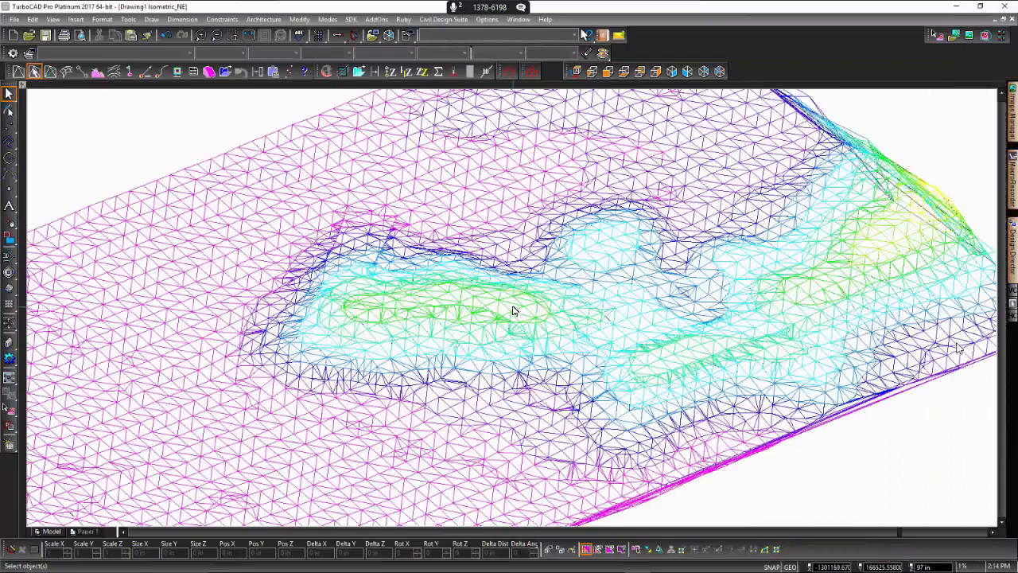
scroll(514, 311, "down", 3)
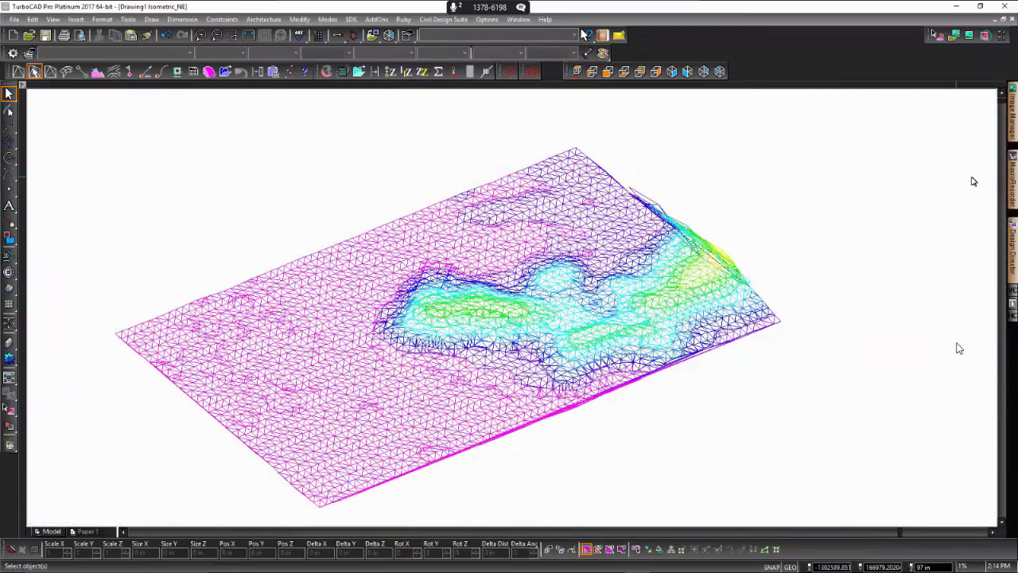
Step: Check the Triangles layer on its own, leave only the Color Contours 4 layer visible, and render it as a shaded image
mouse_move(1013, 250)
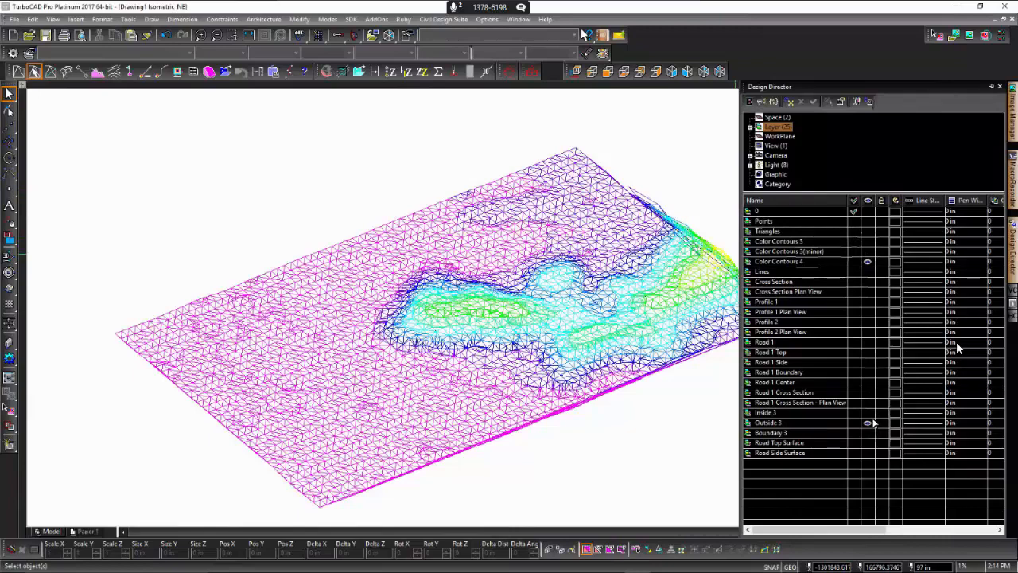
left_click(866, 261)
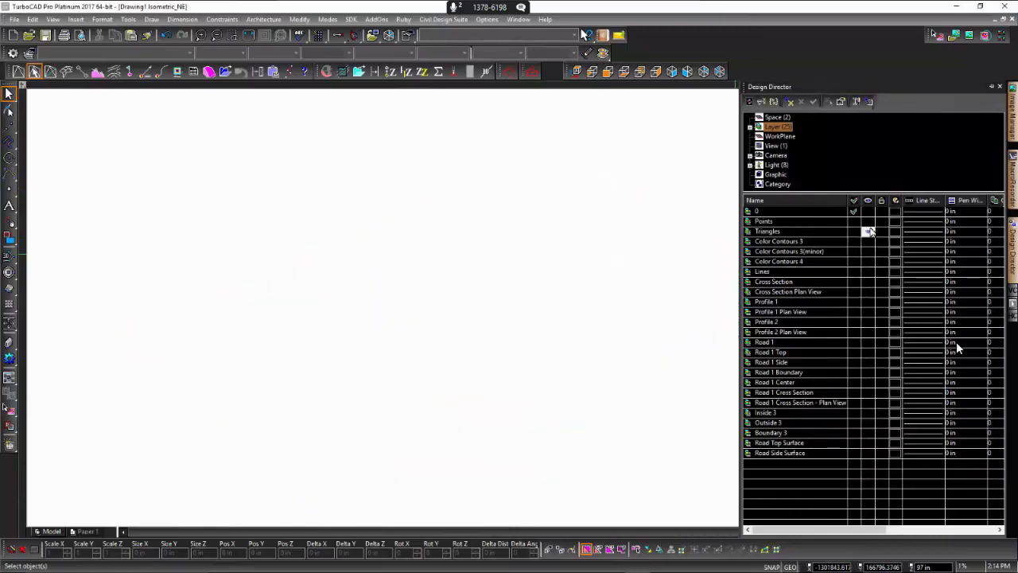
left_click(867, 231)
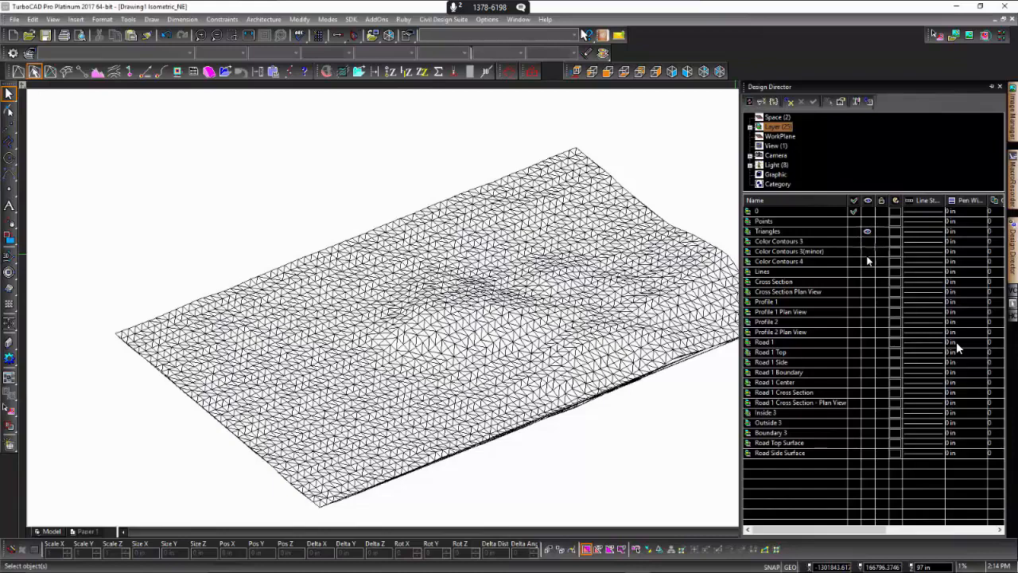
left_click(867, 230)
left_click(868, 260)
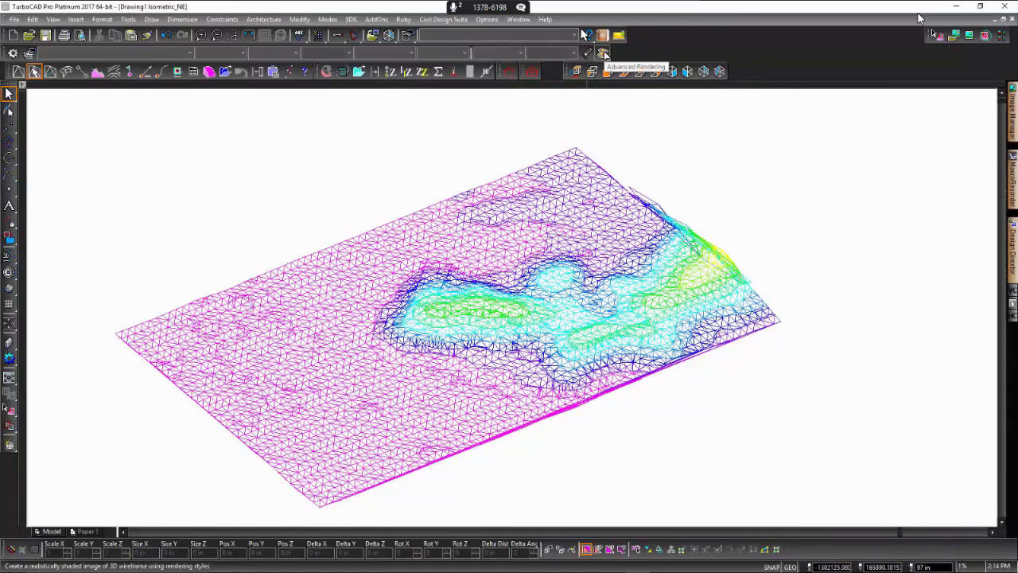
left_click(604, 54)
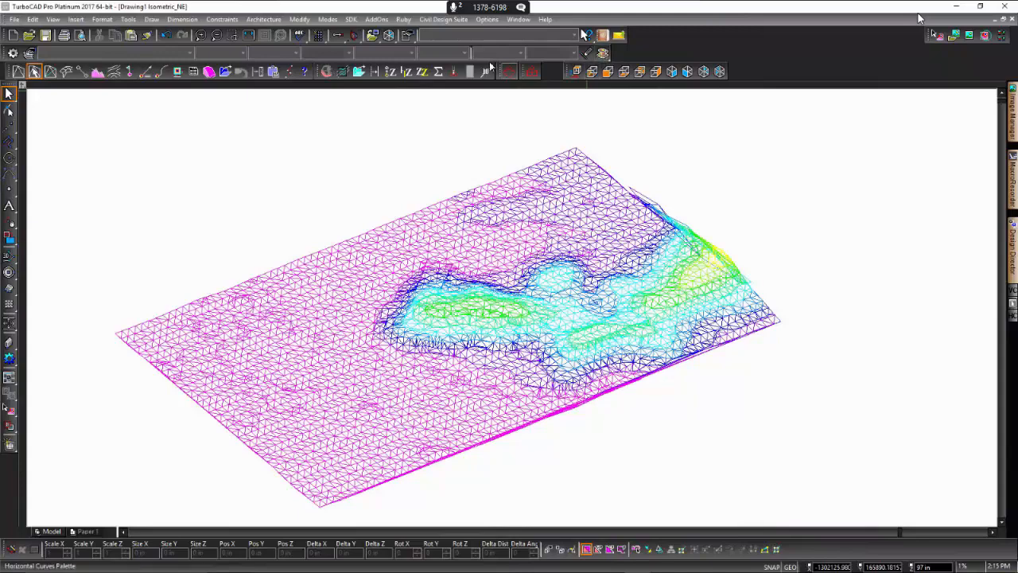
left_click(299, 20)
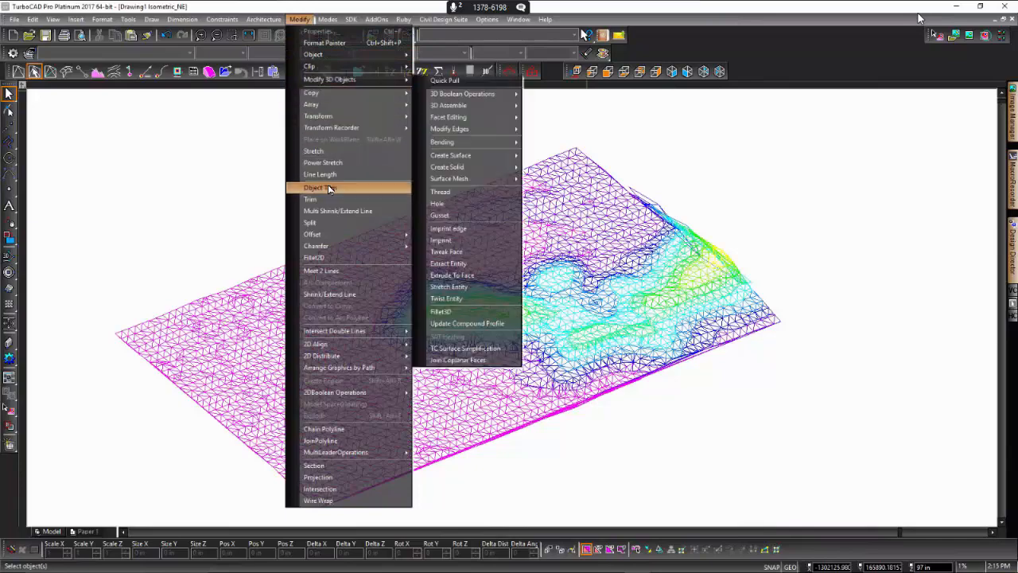
mouse_move(343, 391)
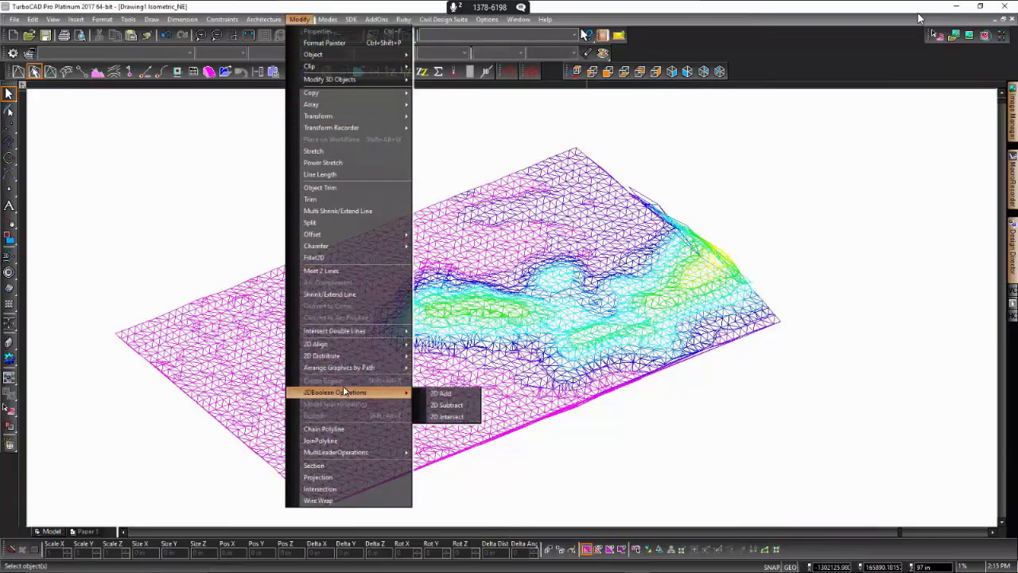
left_click(152, 20)
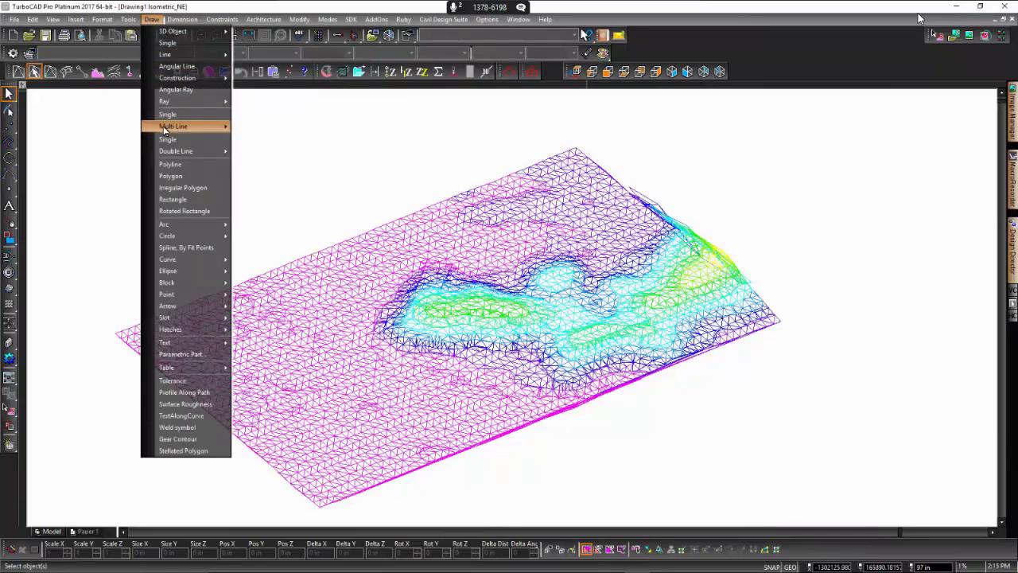
mouse_move(160, 152)
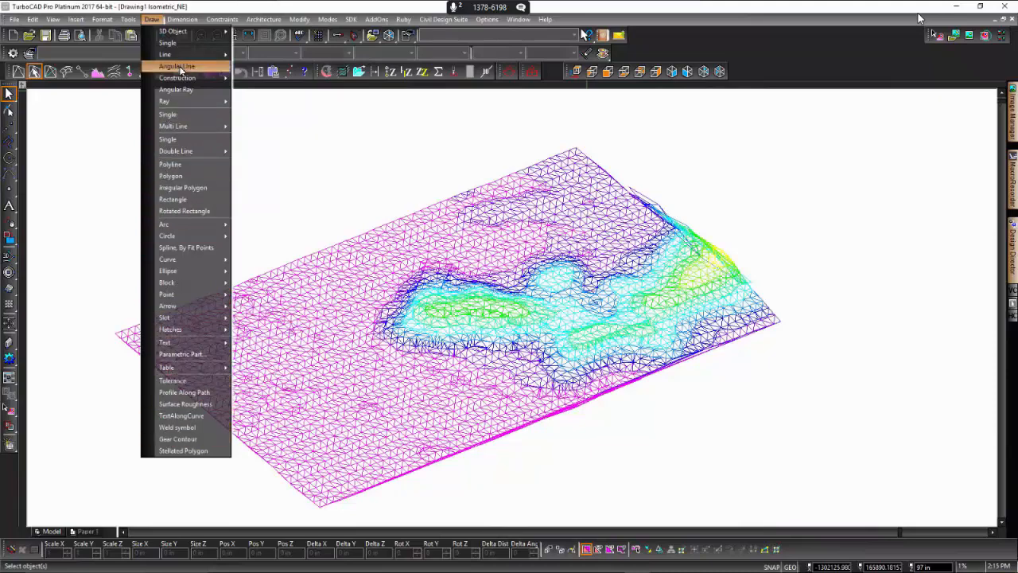
mouse_move(176, 34)
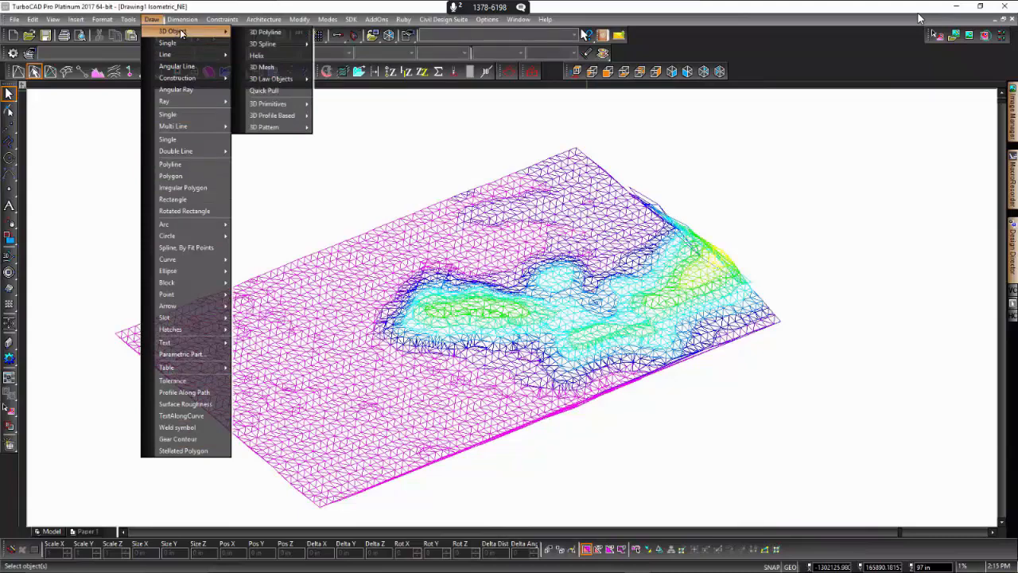
mouse_move(130, 20)
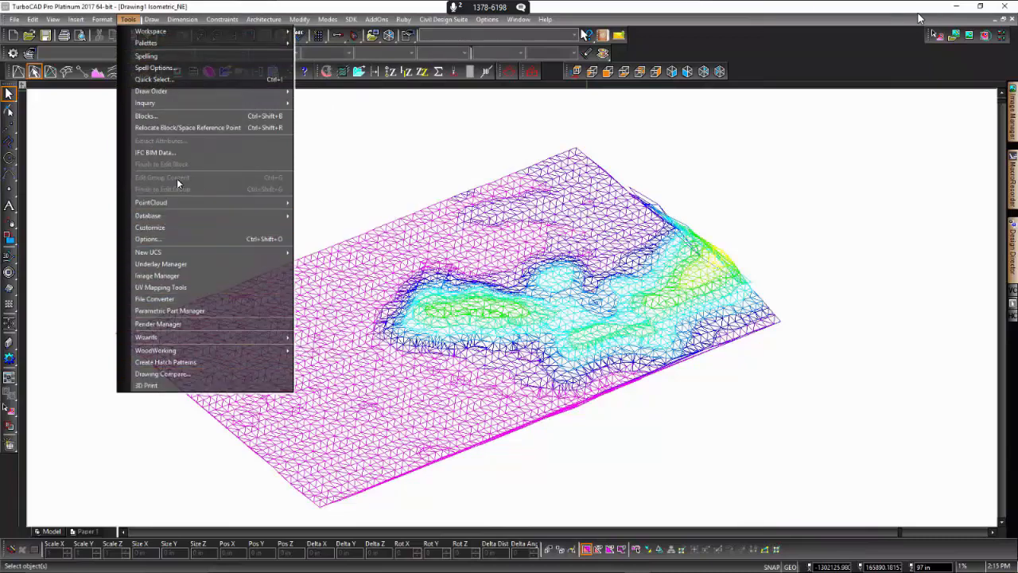
mouse_move(93, 24)
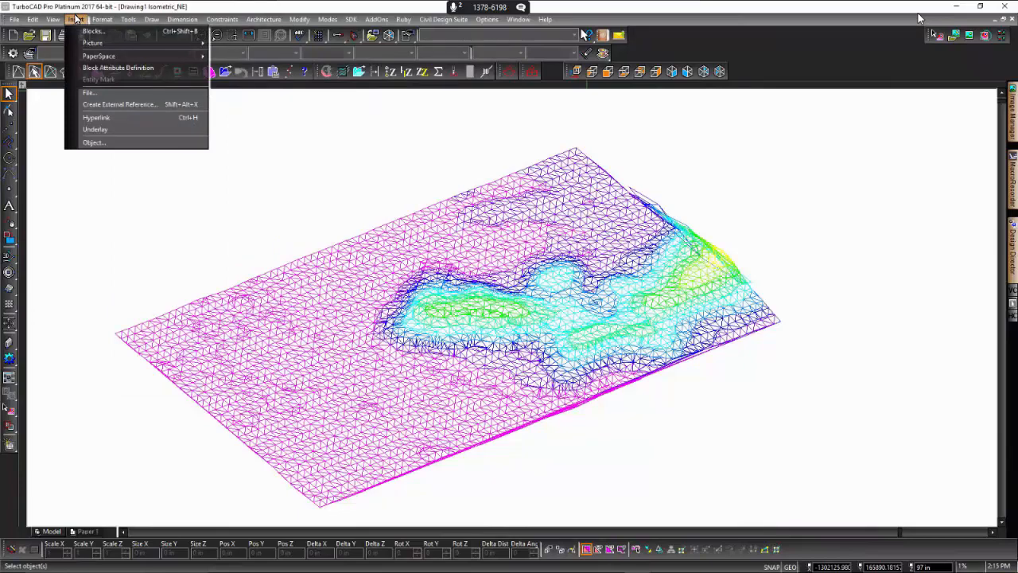
Step: Try to insert an ambient light, test-render the colored terrain, and return it to wireframe display
left_click(47, 21)
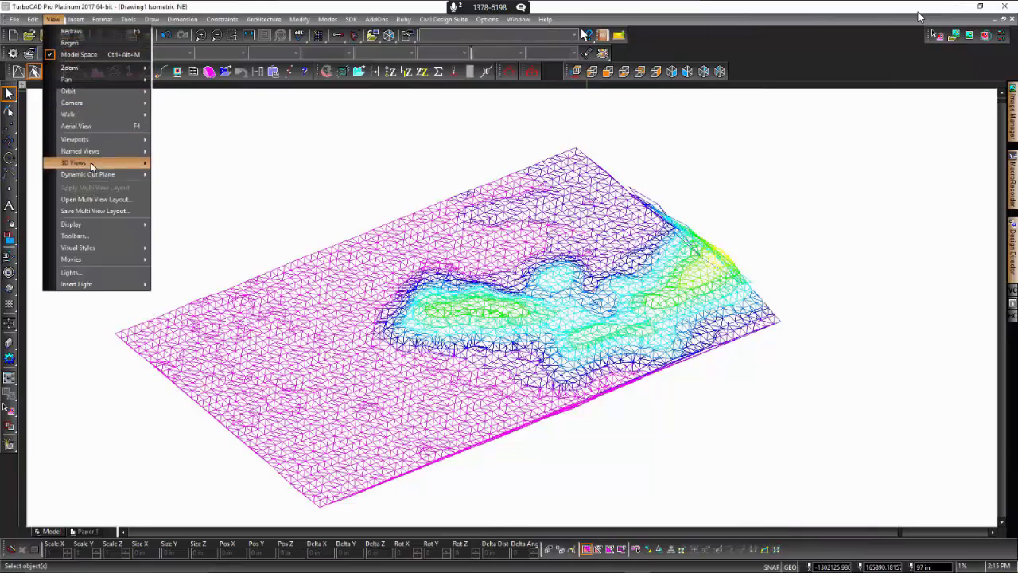
mouse_move(106, 140)
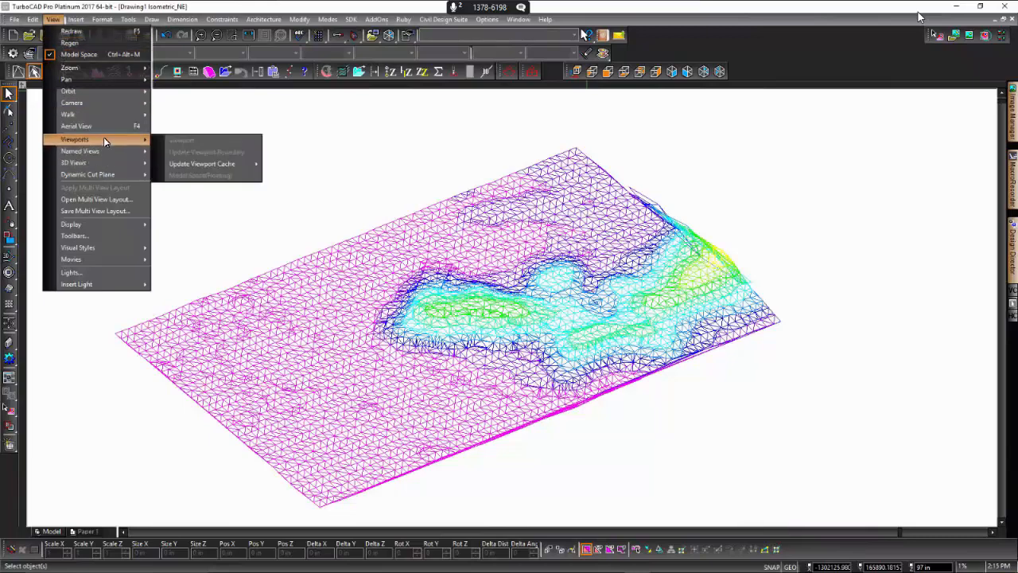
mouse_move(94, 285)
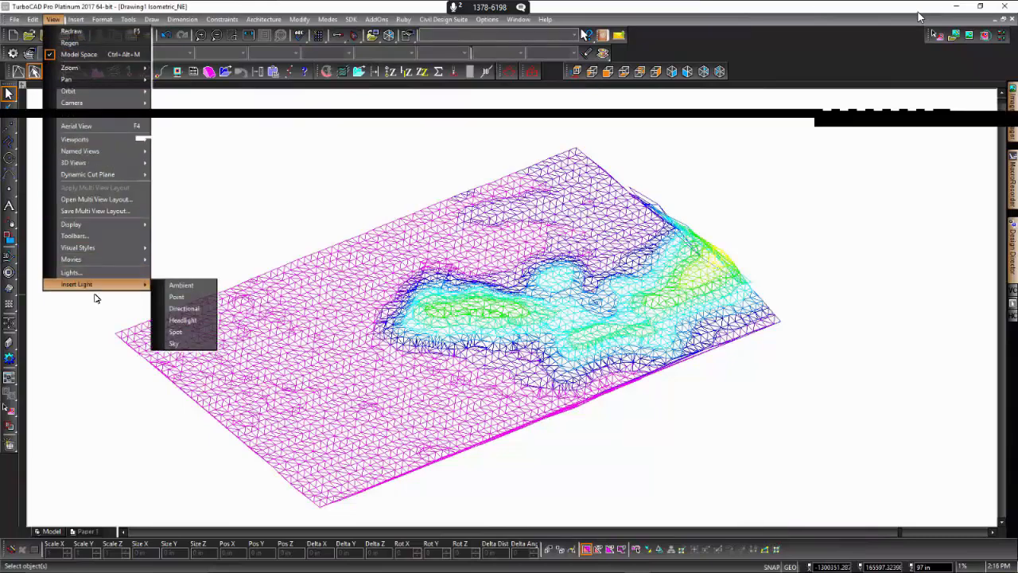
left_click(188, 284)
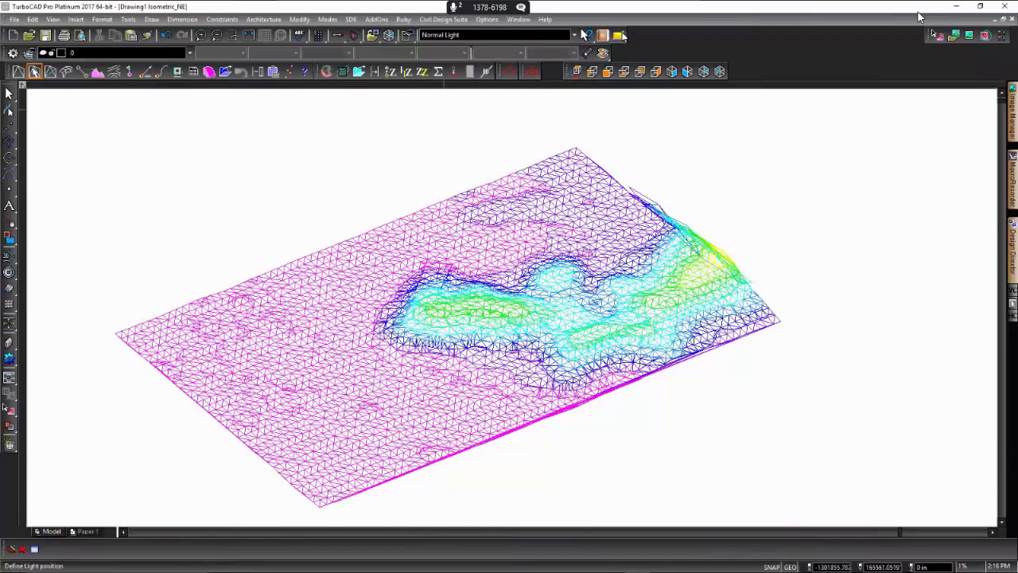
left_click(607, 49)
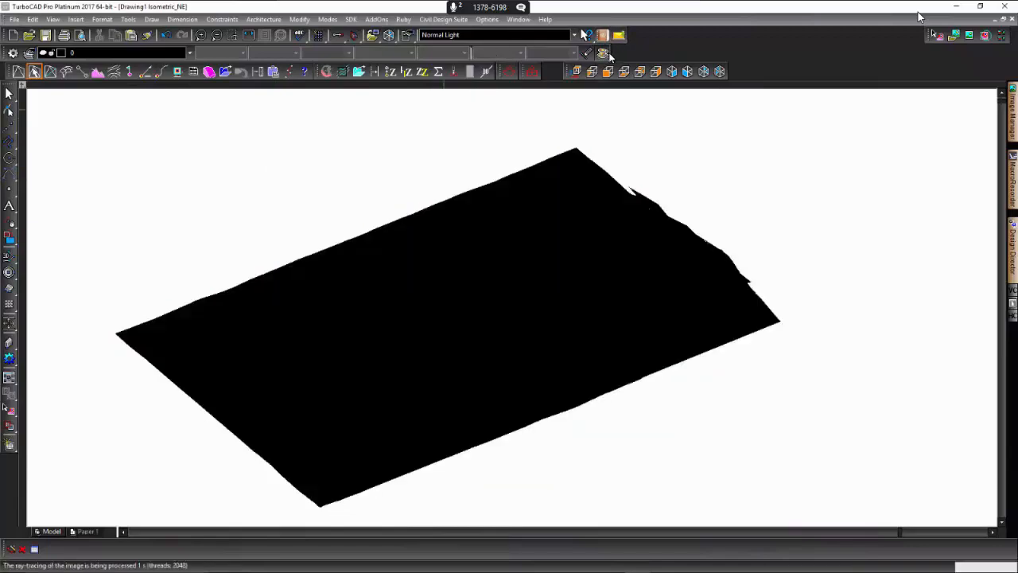
left_click(604, 53)
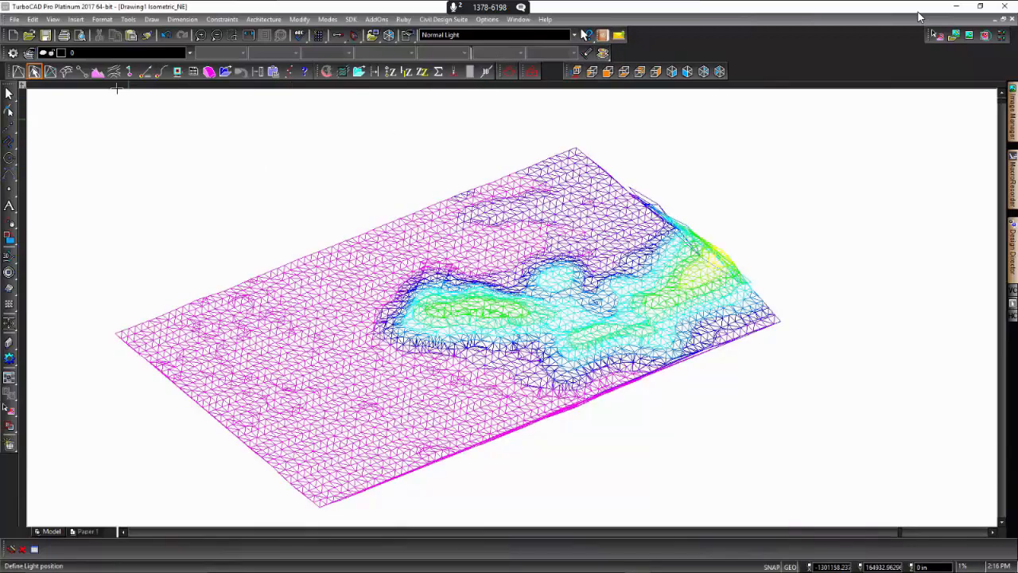
left_click(53, 19)
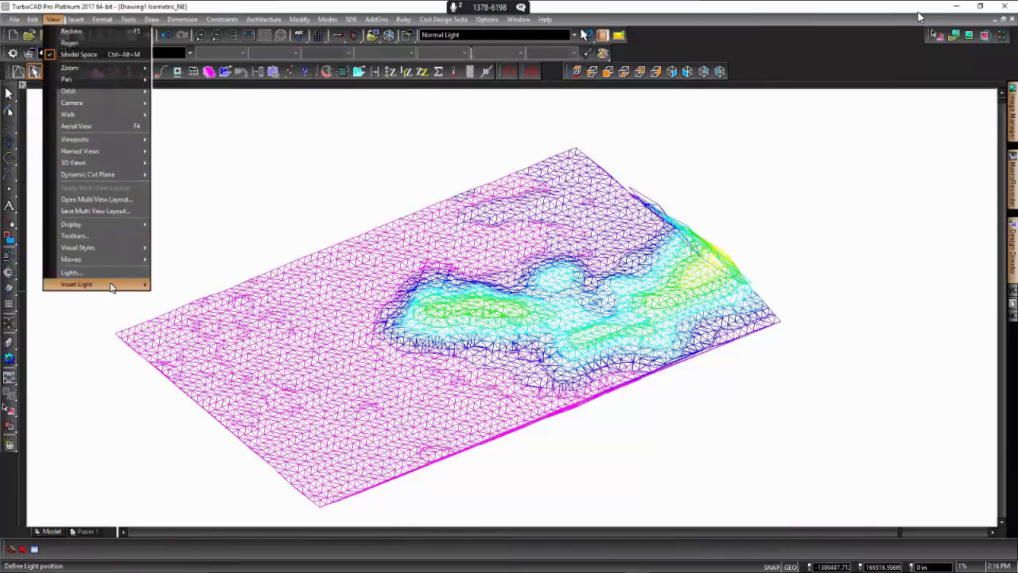
mouse_move(111, 284)
left_click(185, 309)
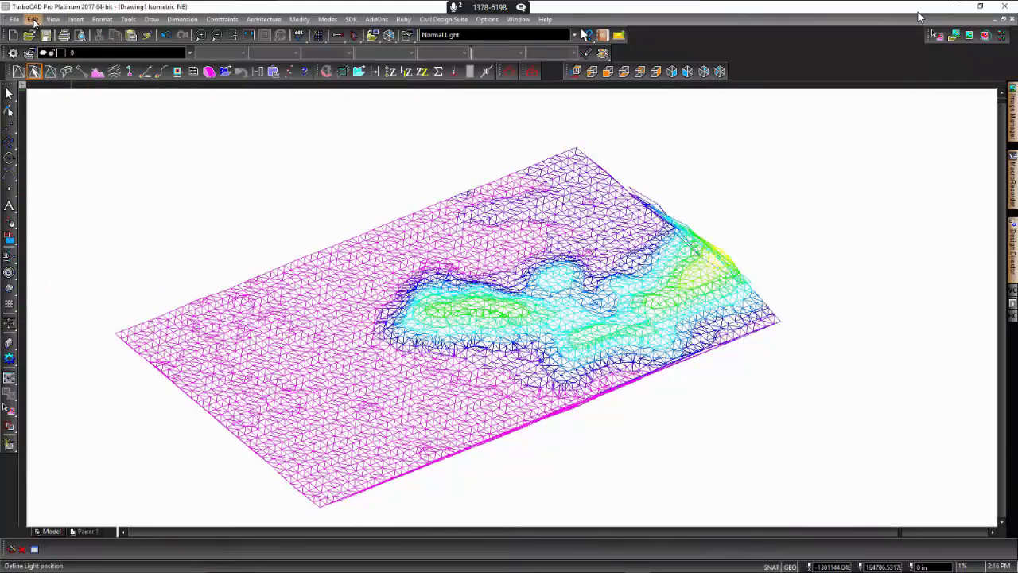
Step: Insert a sky light just beyond the terrain's upper edge and render the colored terrain
left_click(33, 19)
left_click(53, 19)
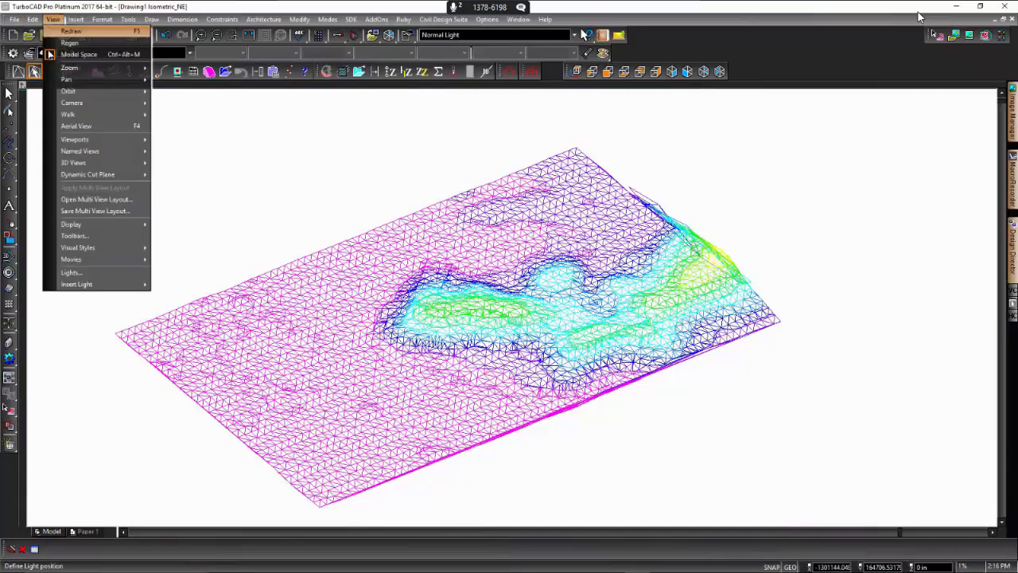
mouse_move(119, 286)
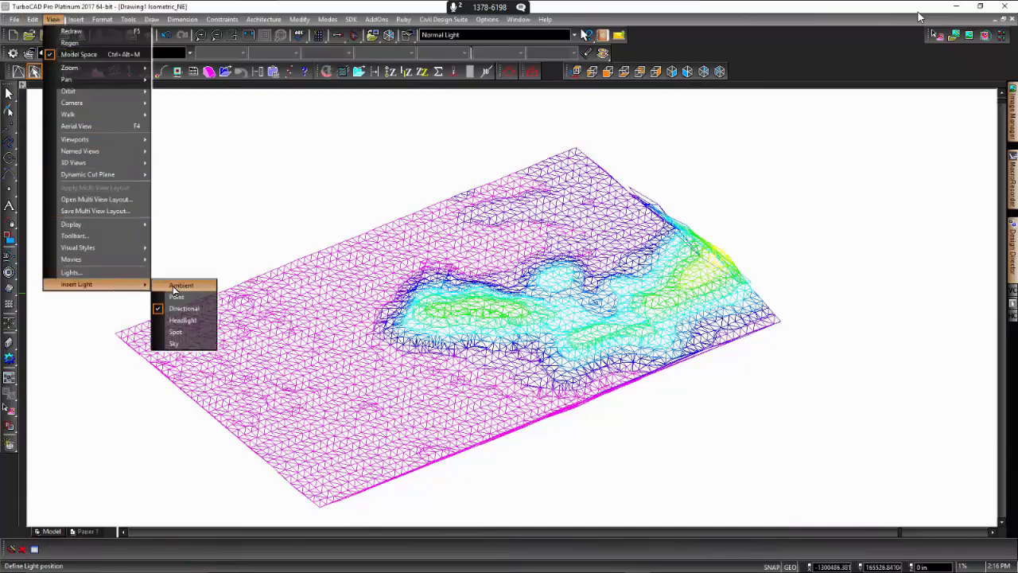
left_click(182, 341)
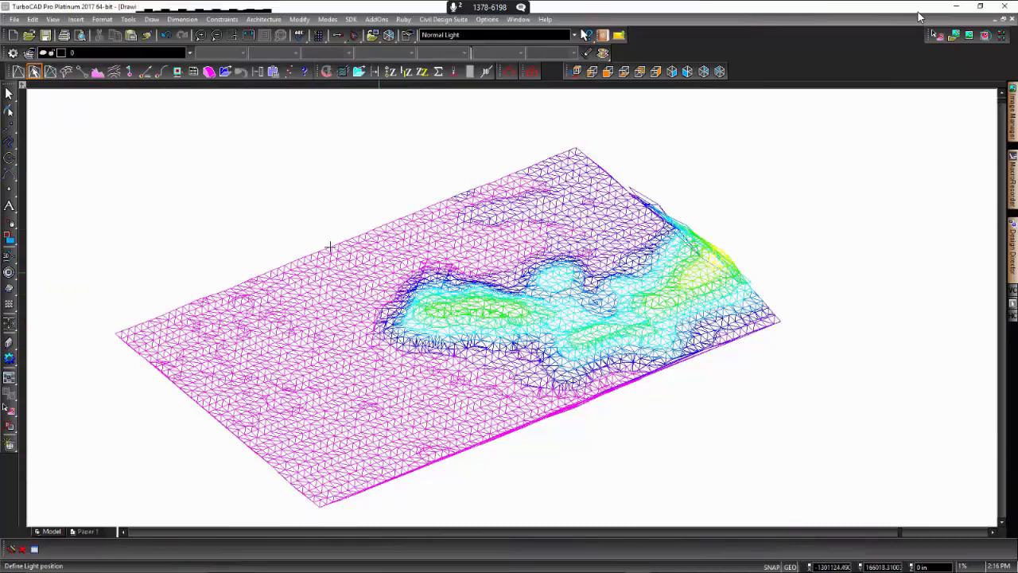
scroll(318, 242, "down", 2)
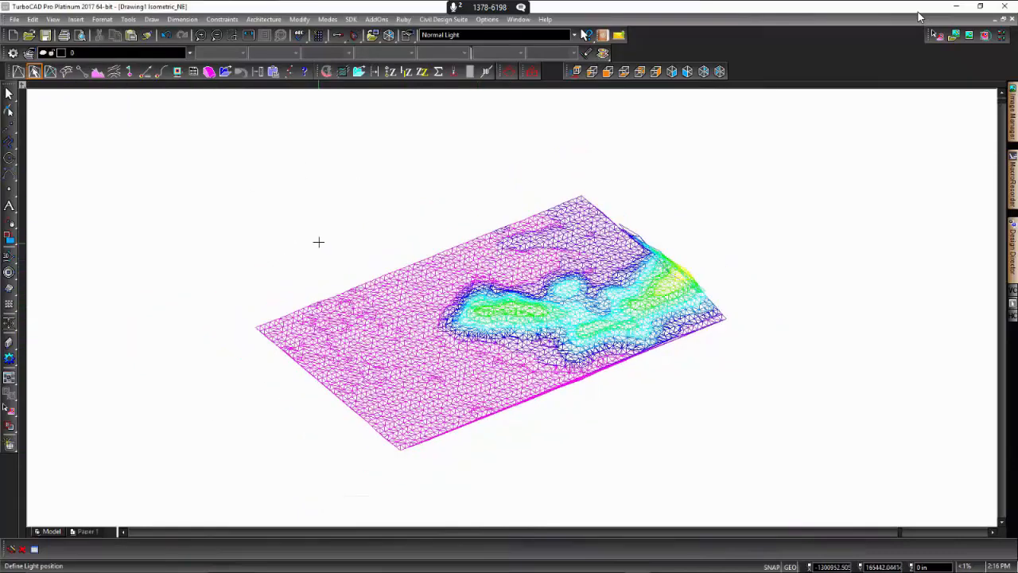
left_click(436, 223)
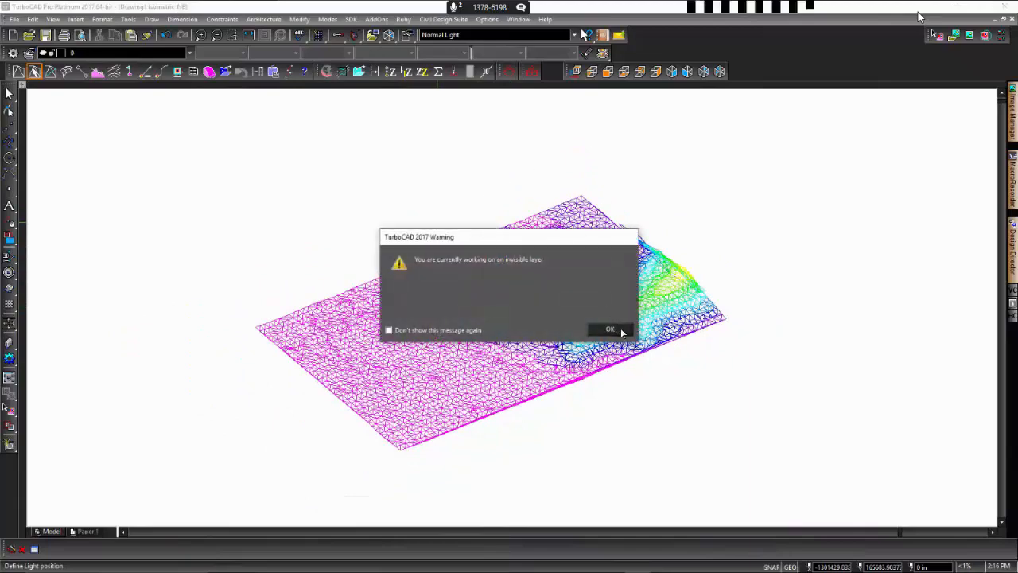
left_click(614, 330)
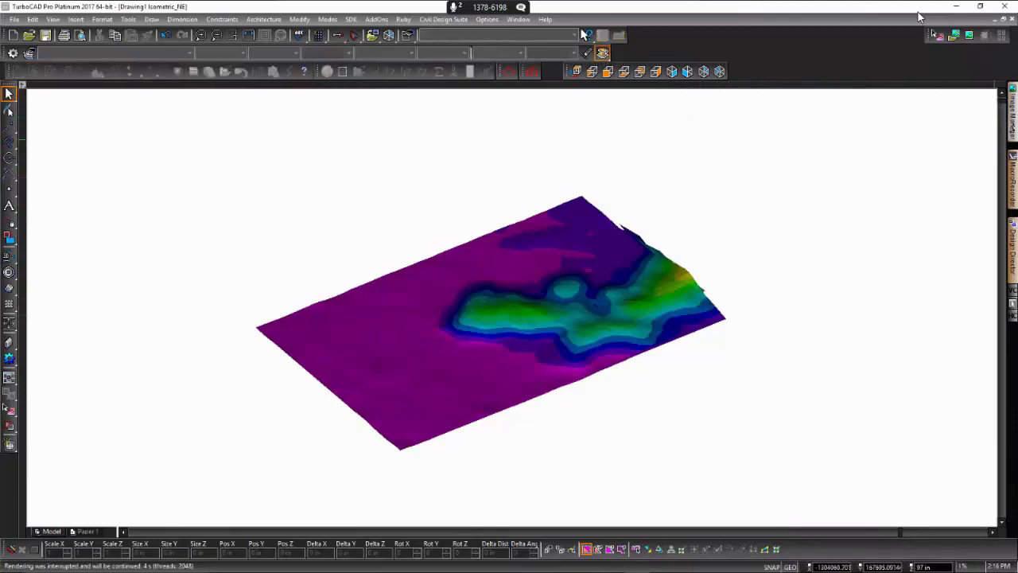
Step: Hide the Color Contours 4 layer and show the Road Side Surface and Road Top Surface layers
mouse_move(1012, 124)
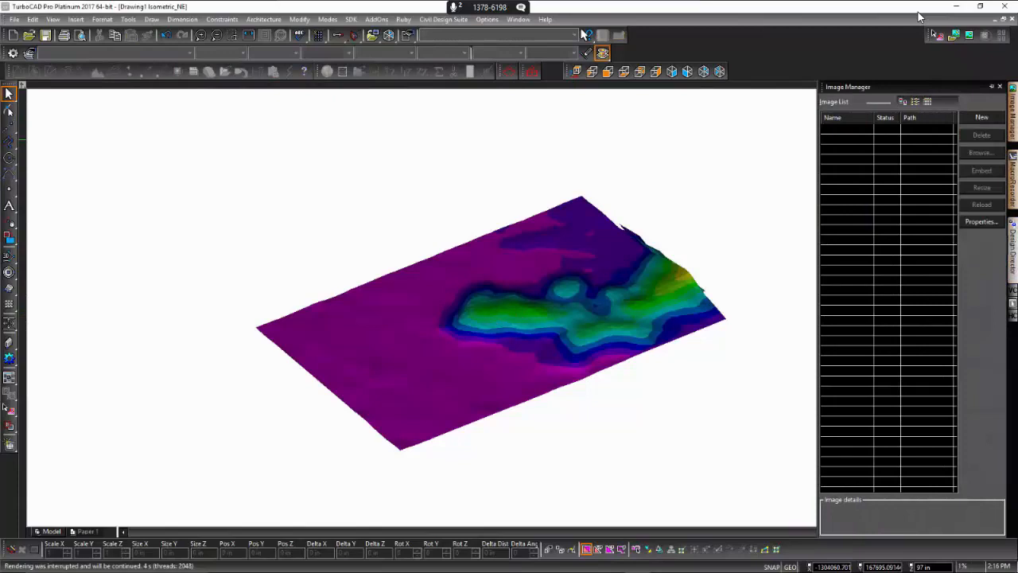
mouse_move(1011, 247)
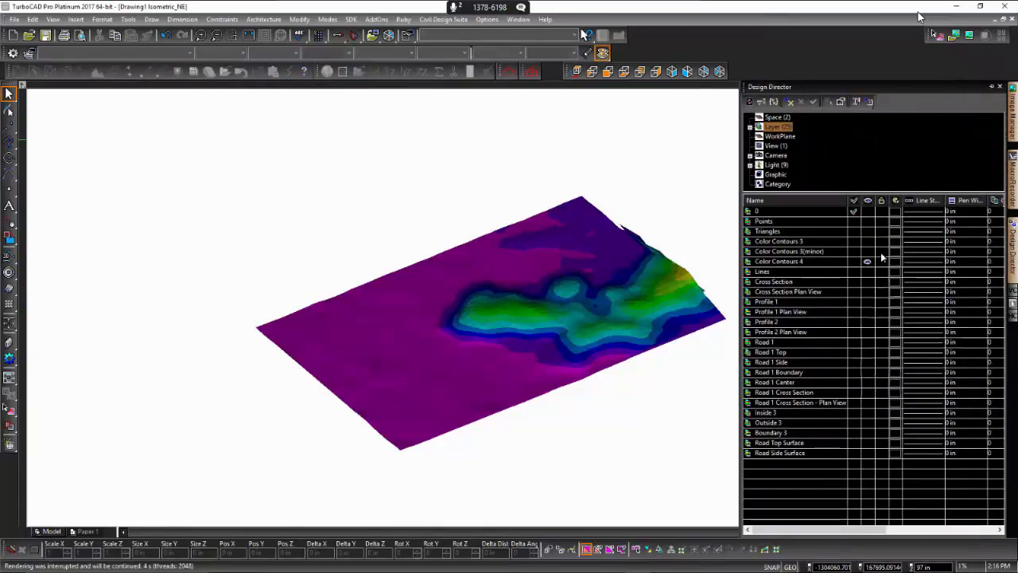
left_click(868, 263)
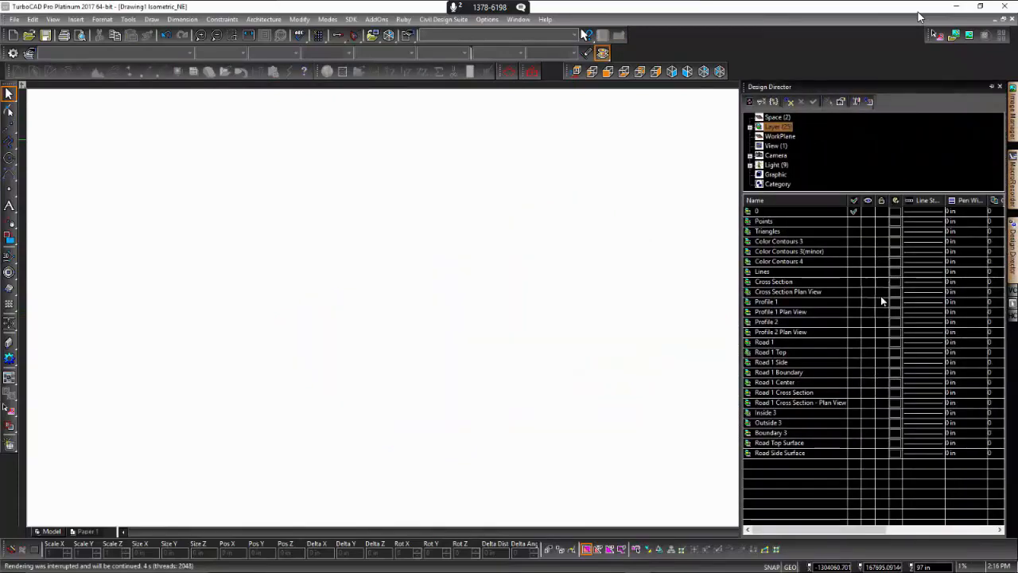
left_click(867, 452)
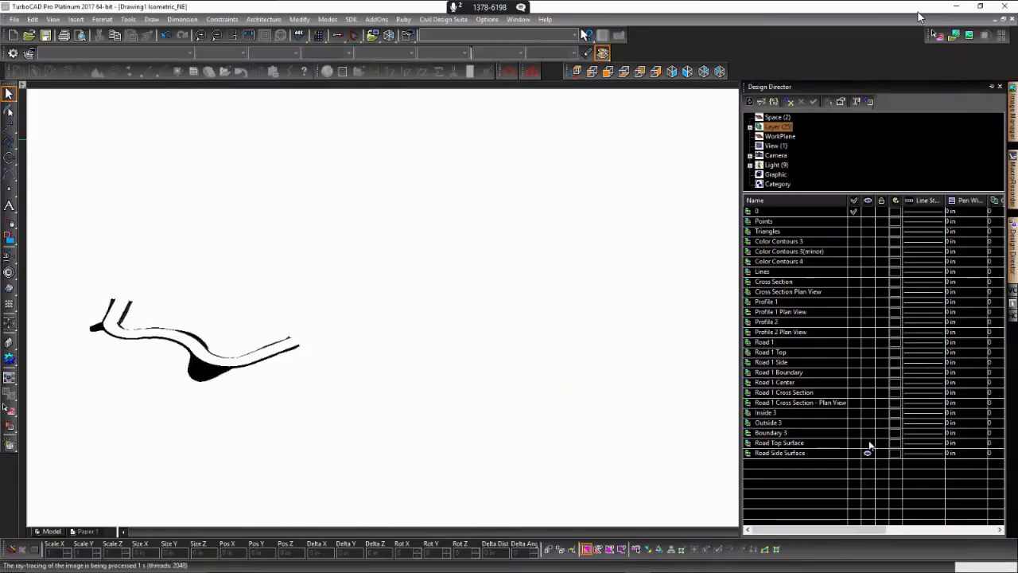
left_click(869, 442)
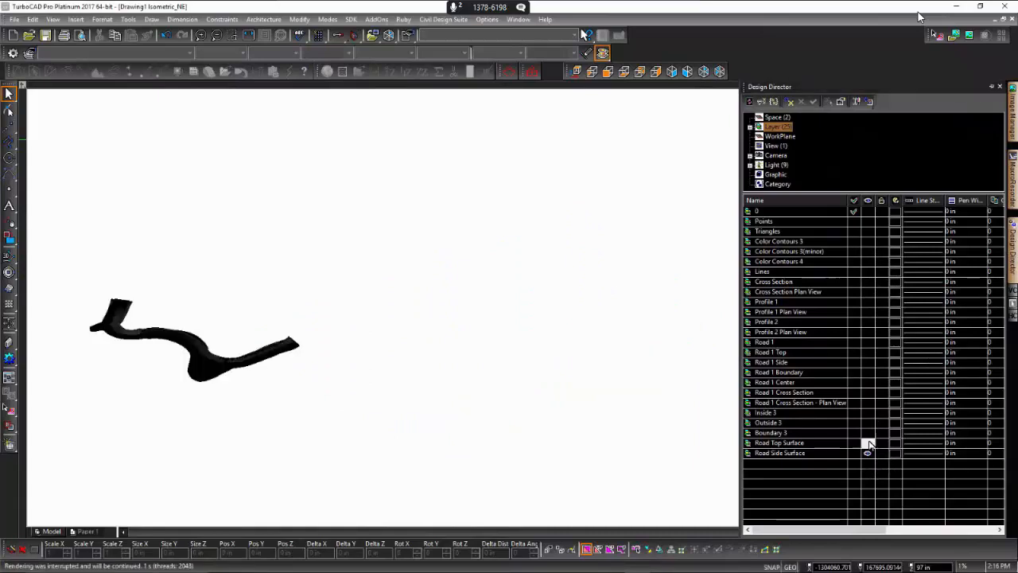
left_click(868, 442)
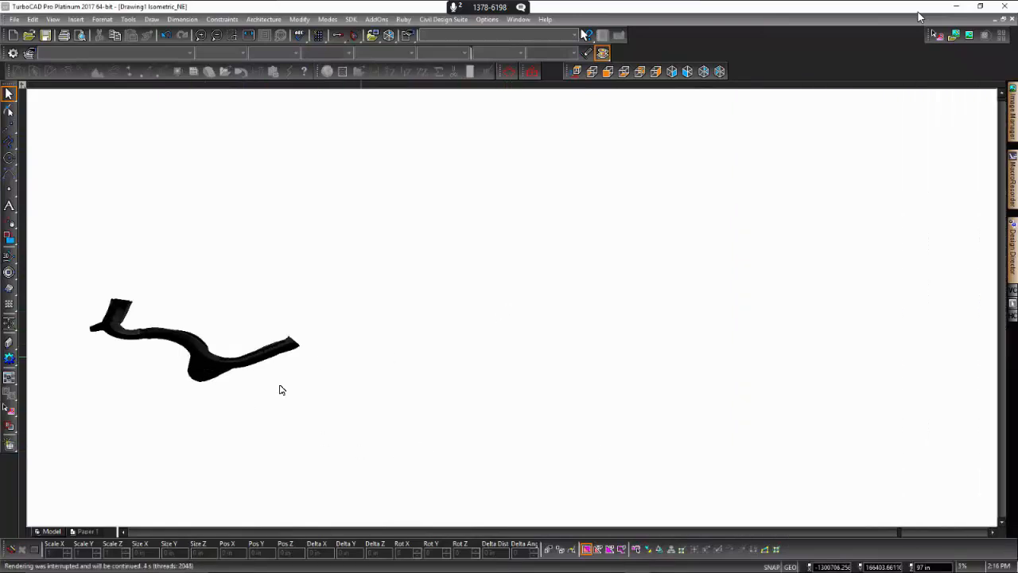
Step: Examine the rendered road surfaces up close and return the model to wireframe display
middle_click_drag(279, 388, 513, 309)
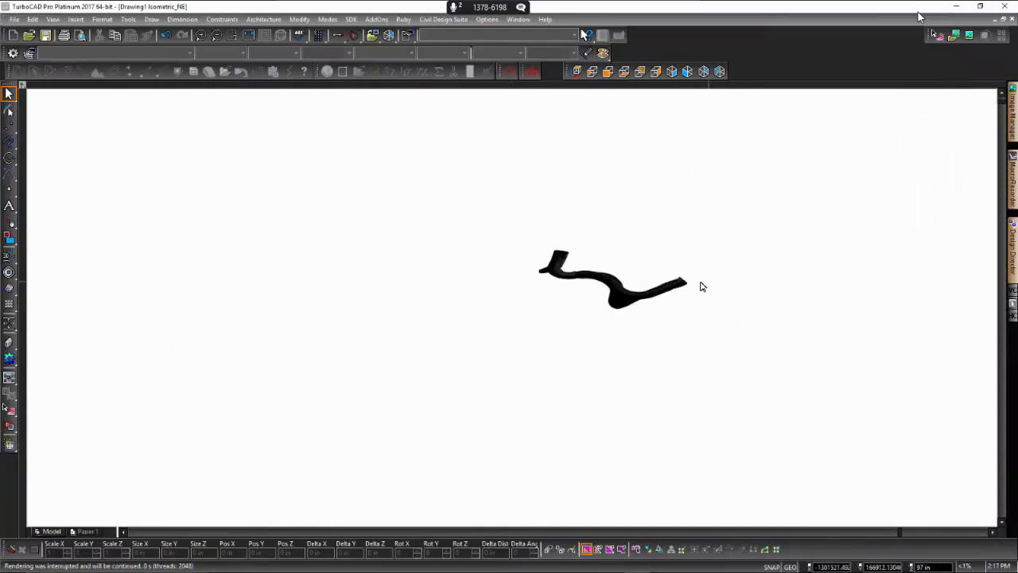
scroll(513, 311, "up", 5)
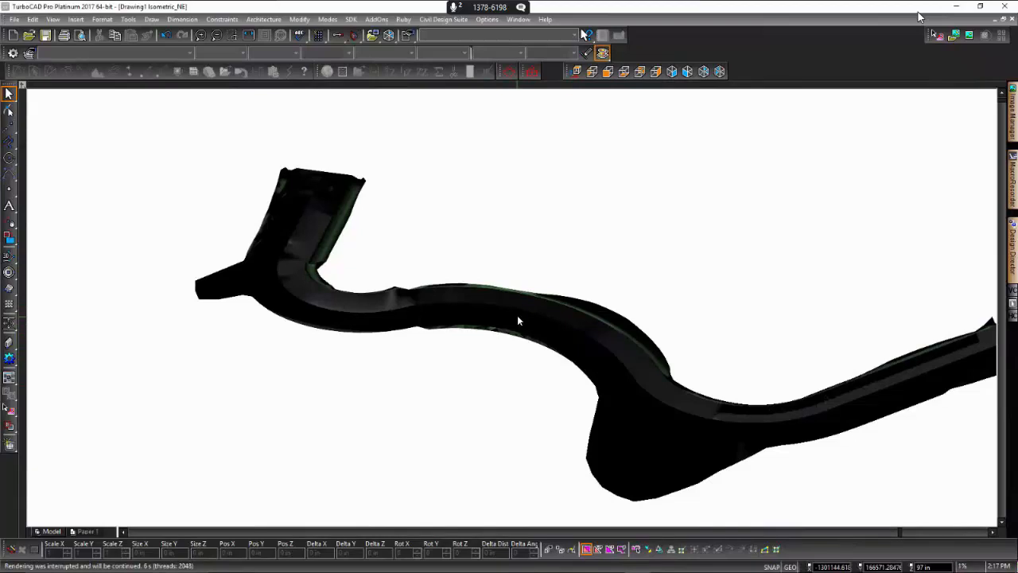
scroll(516, 315, "down", 2)
scroll(512, 311, "up", 2)
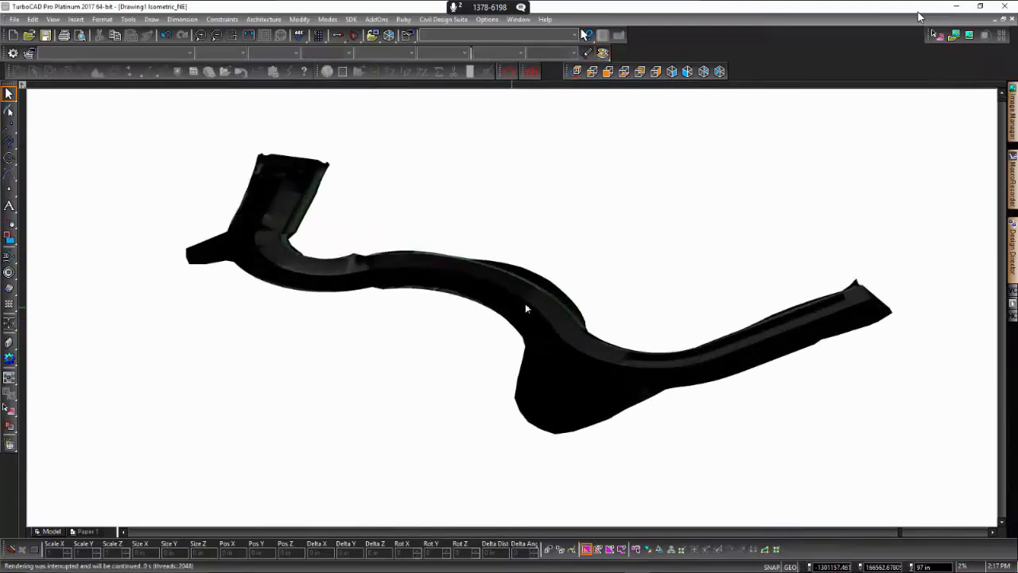
mouse_move(1010, 242)
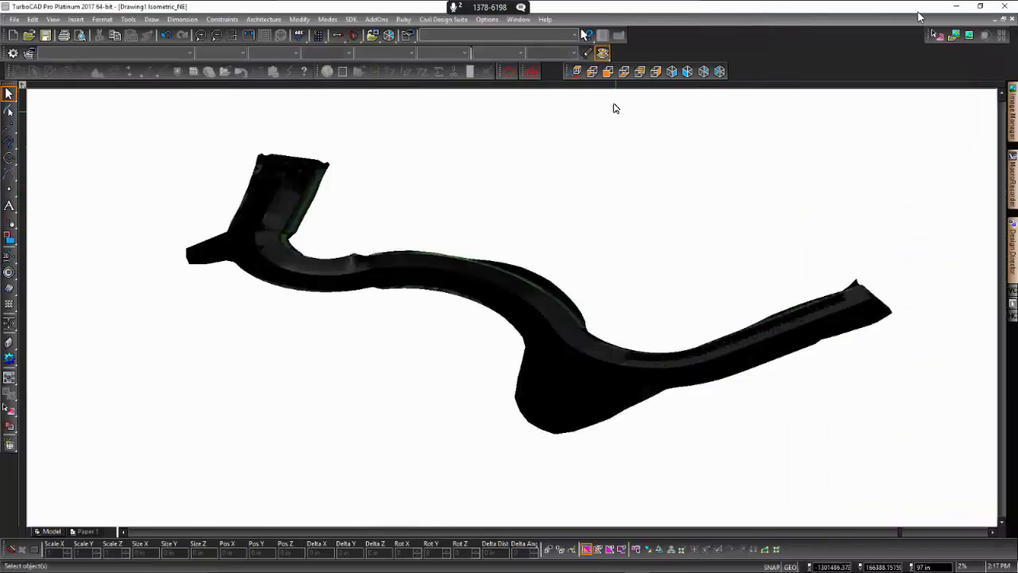
left_click(602, 52)
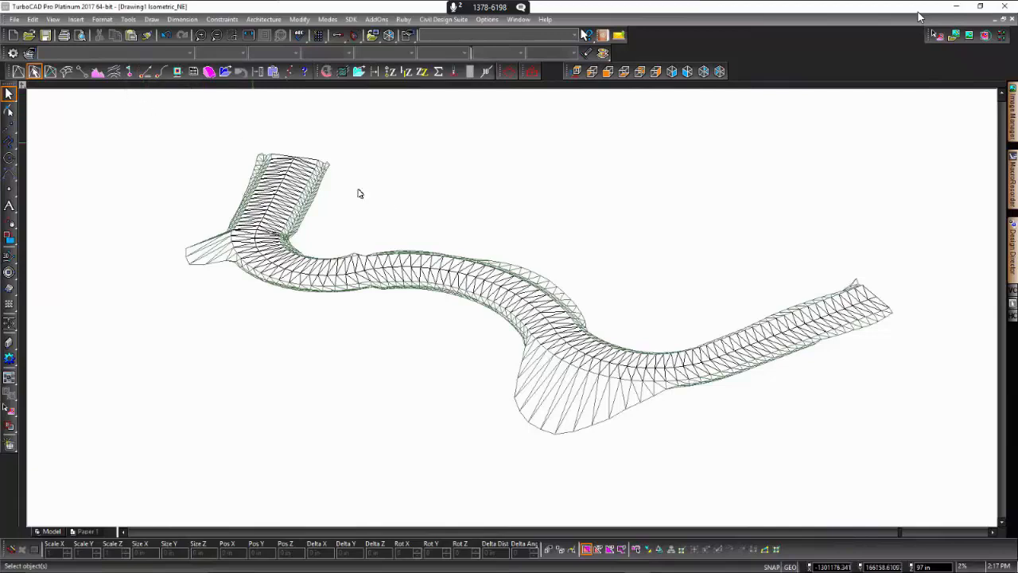
left_click(487, 72)
key("Escape")
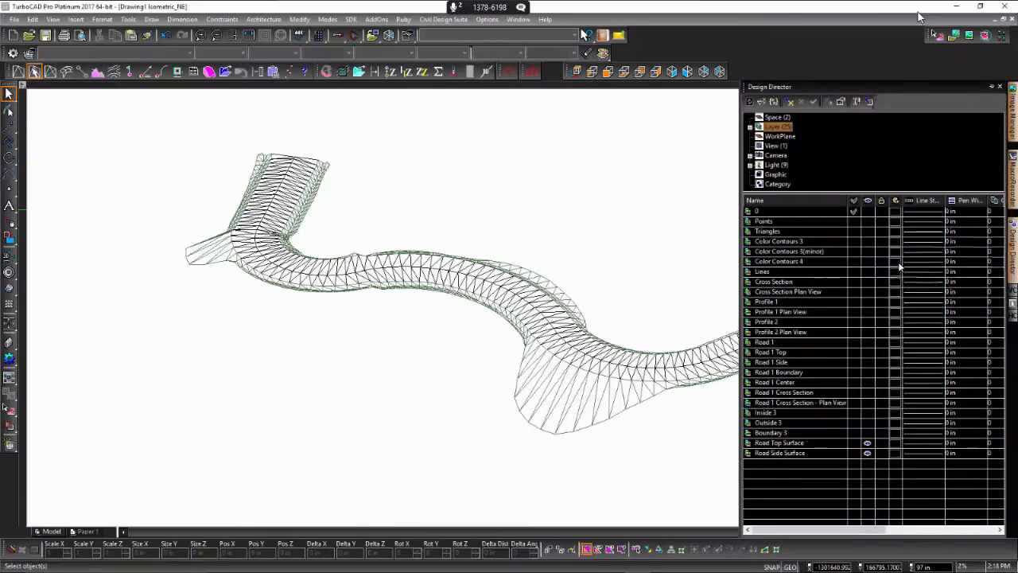
Step: Show the Color Contours 3 layer and compare the contour lines with the road surfaces in world plan view
left_click(866, 241)
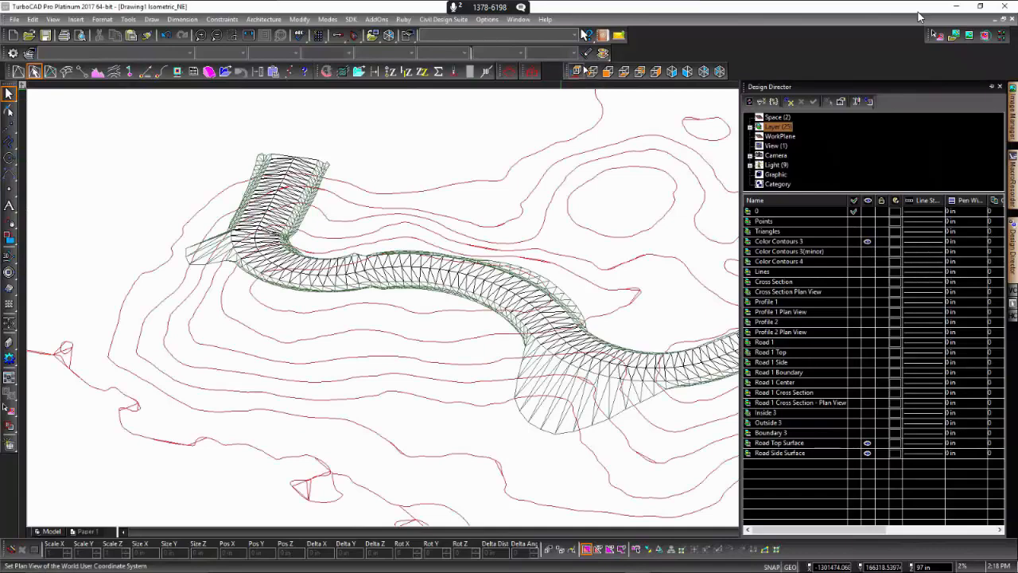
left_click(577, 72)
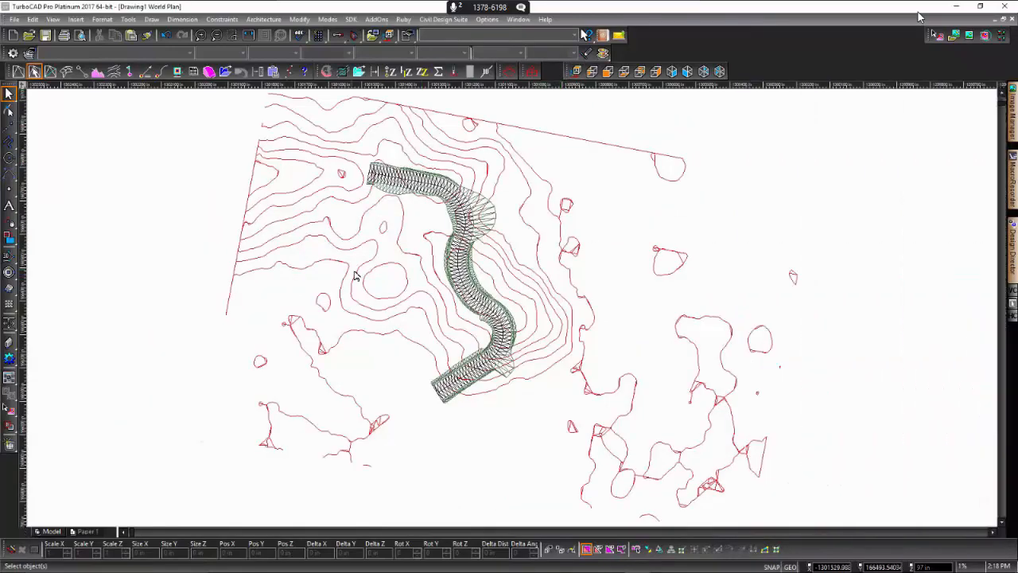
scroll(444, 235, "up", 2)
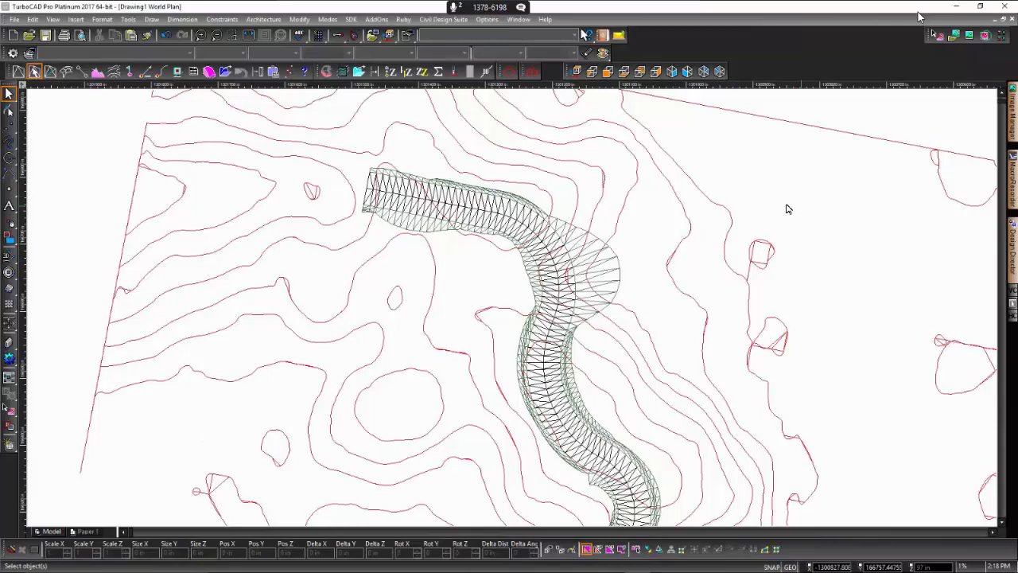
scroll(514, 307, "down", 3)
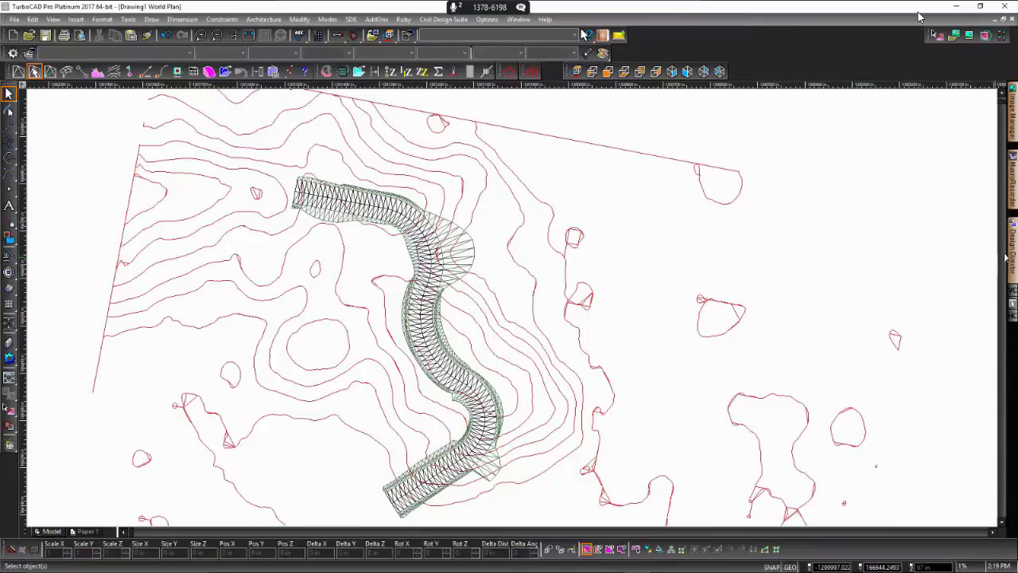
Step: Hide the Color Contours 3, Road Side Surface and Road Top Surface layers
mouse_move(1011, 247)
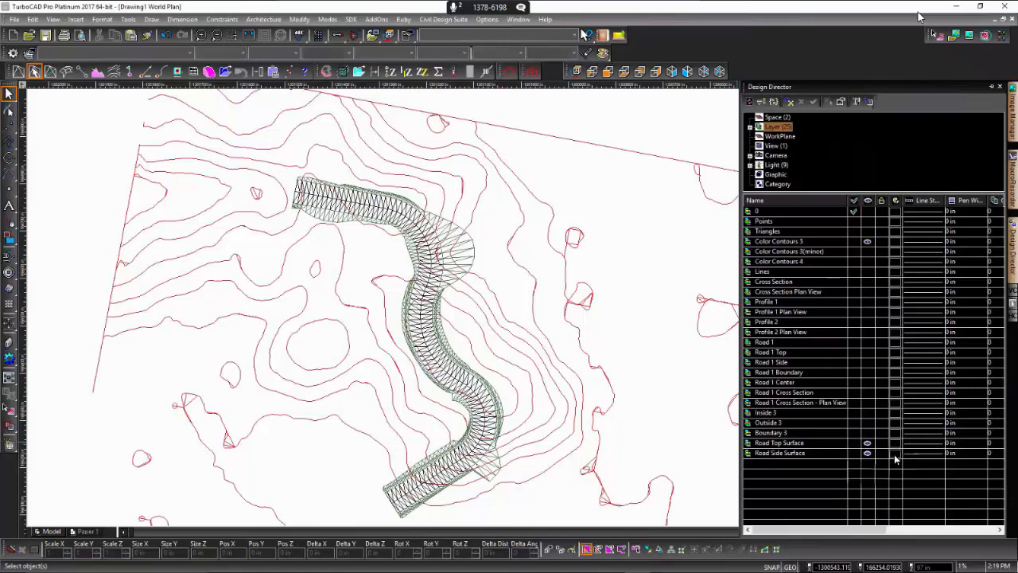
left_click(867, 453)
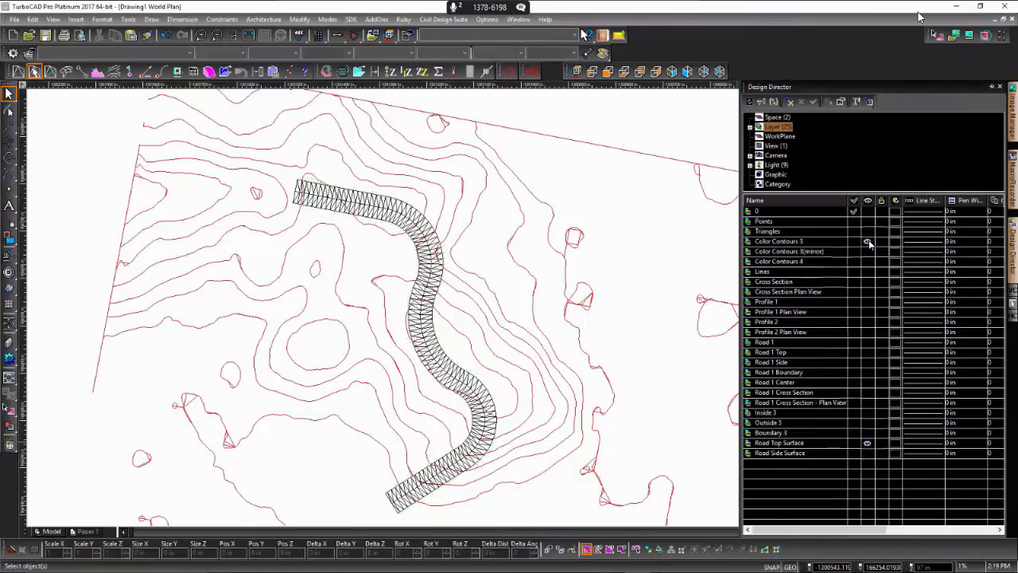
left_click(867, 242)
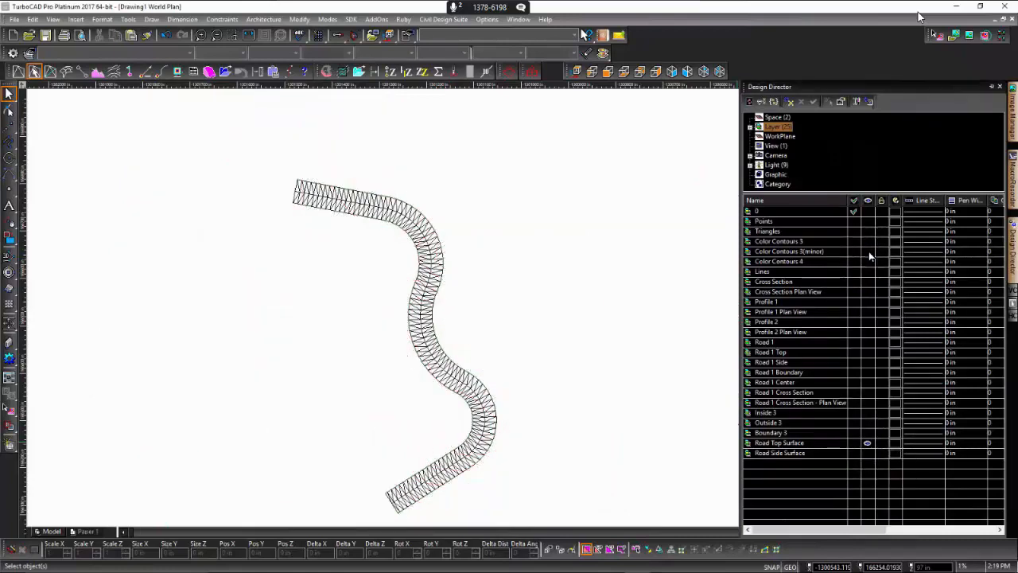
left_click(866, 453)
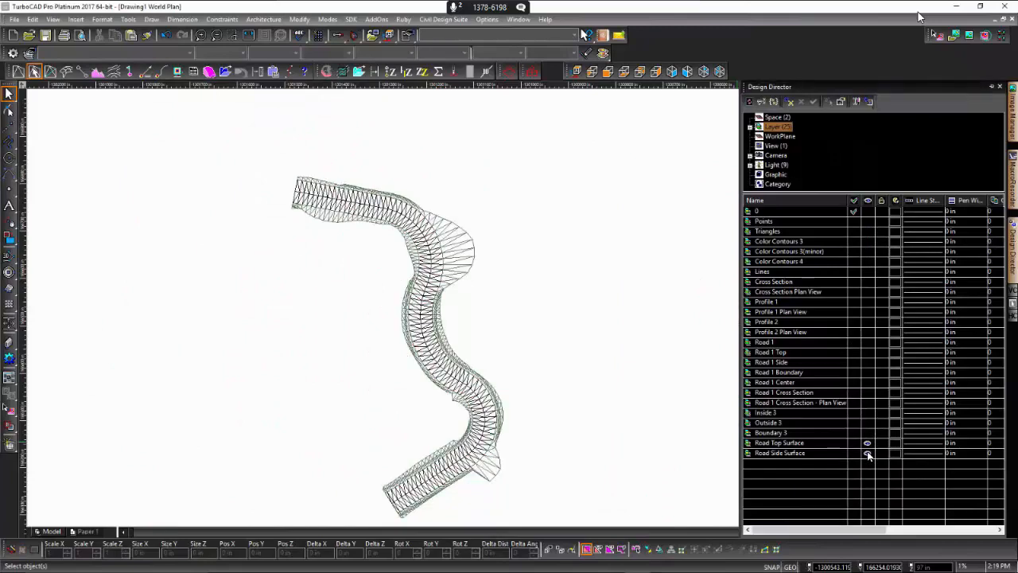
left_click(866, 453)
left_click(867, 442)
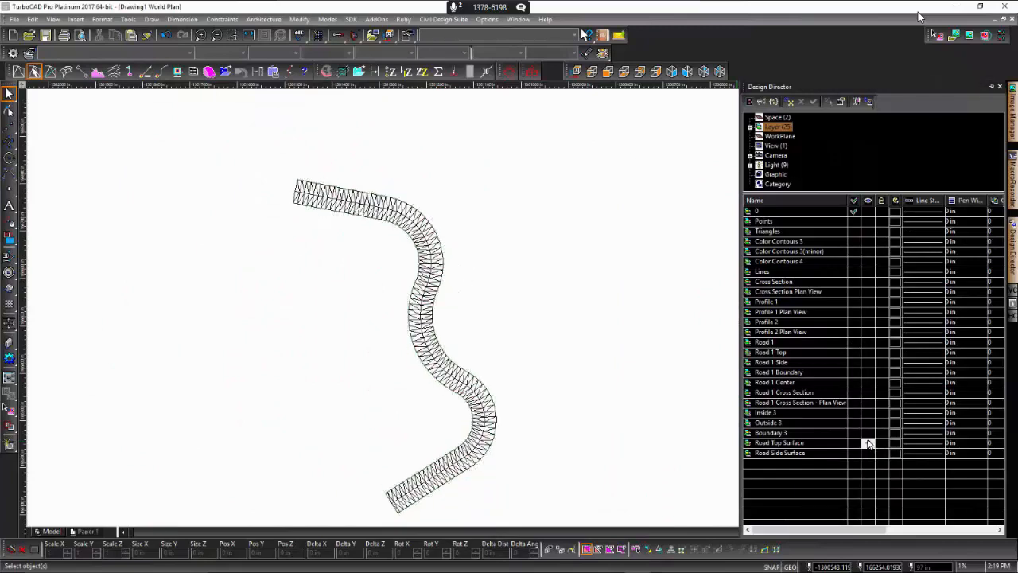
Step: Show the Road 1 Top, Road 1 Side and Outside 3 layers together
left_click(866, 353)
left_click(867, 362)
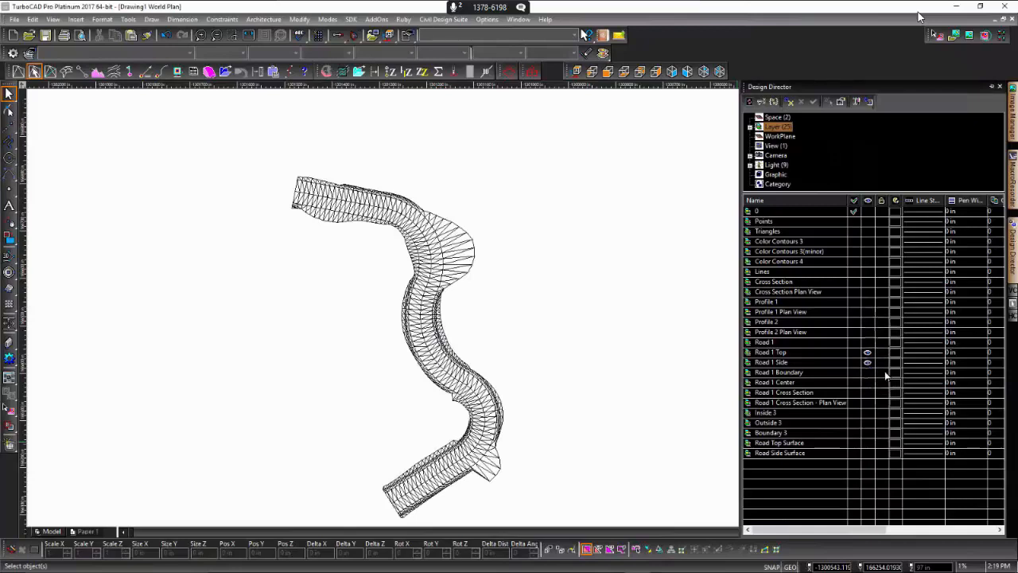
left_click(866, 424)
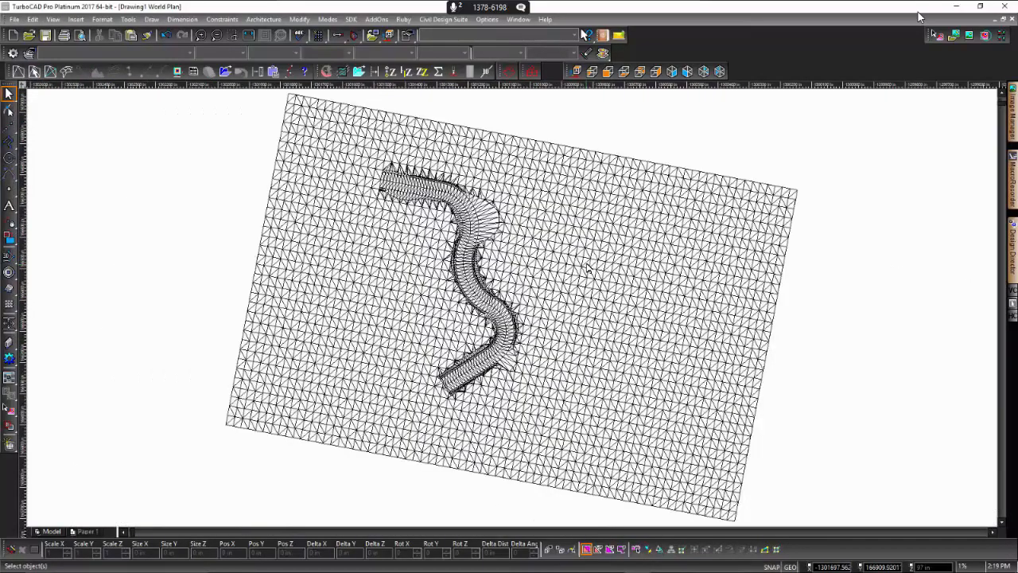
Step: Set the Outside 3 terrain triangles as the active surface and clear the selection
left_click(587, 269)
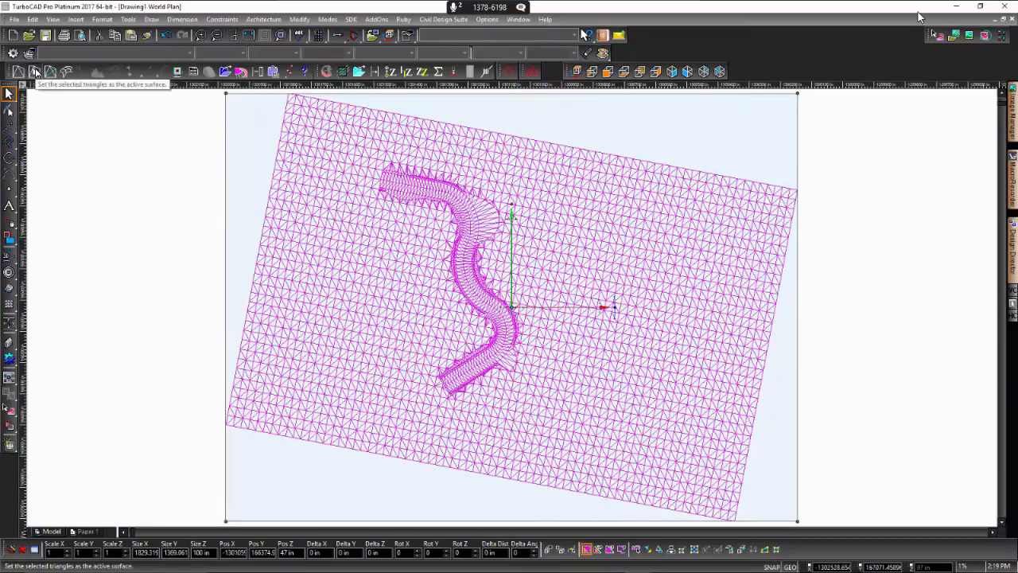
left_click(36, 72)
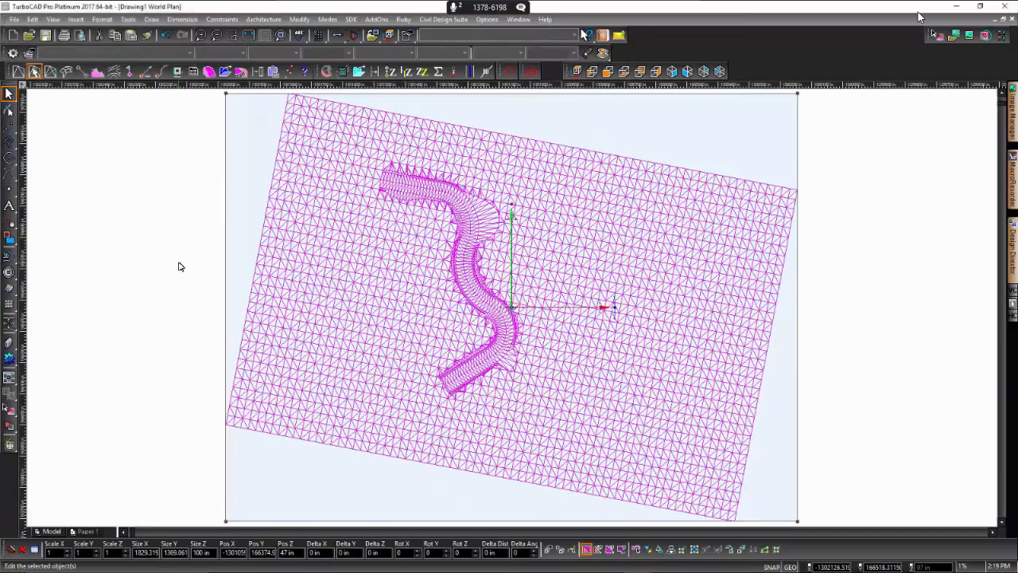
left_click(195, 192)
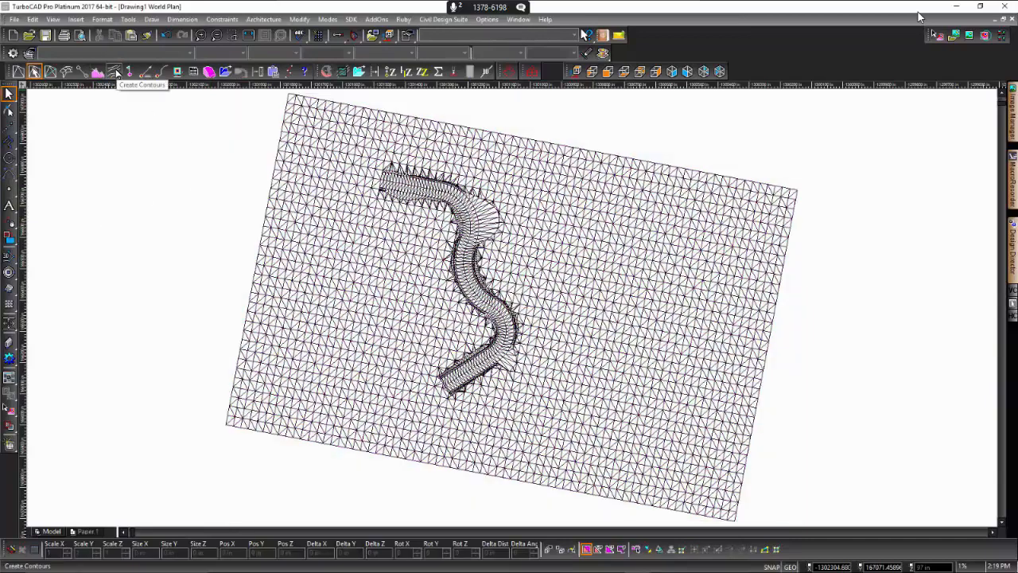
Step: Create contours of the terrain as segments of length 1, from datum 47 with a major interval of 10 and minor interval of 5
left_click(115, 72)
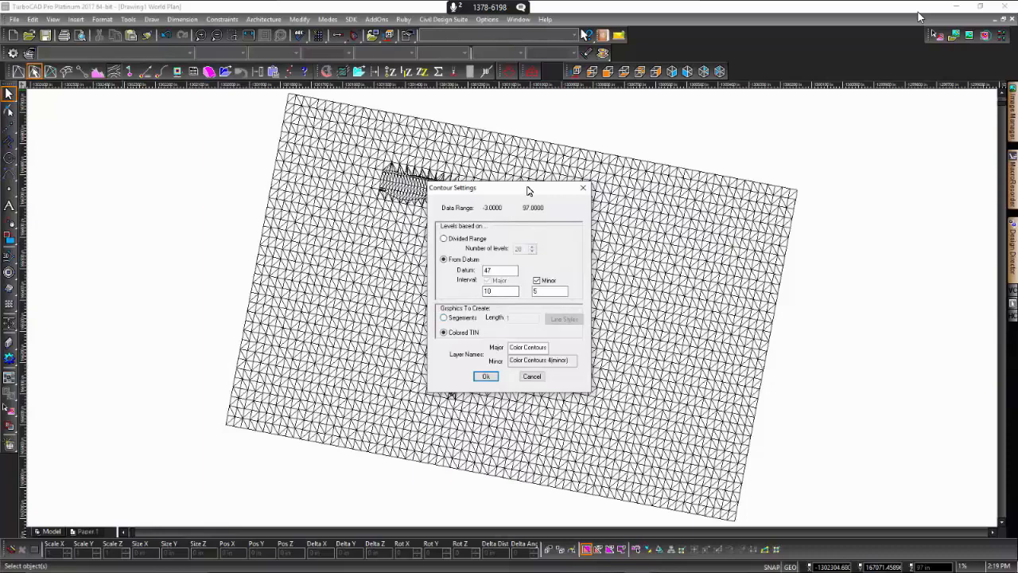
left_click_drag(527, 191, 612, 139)
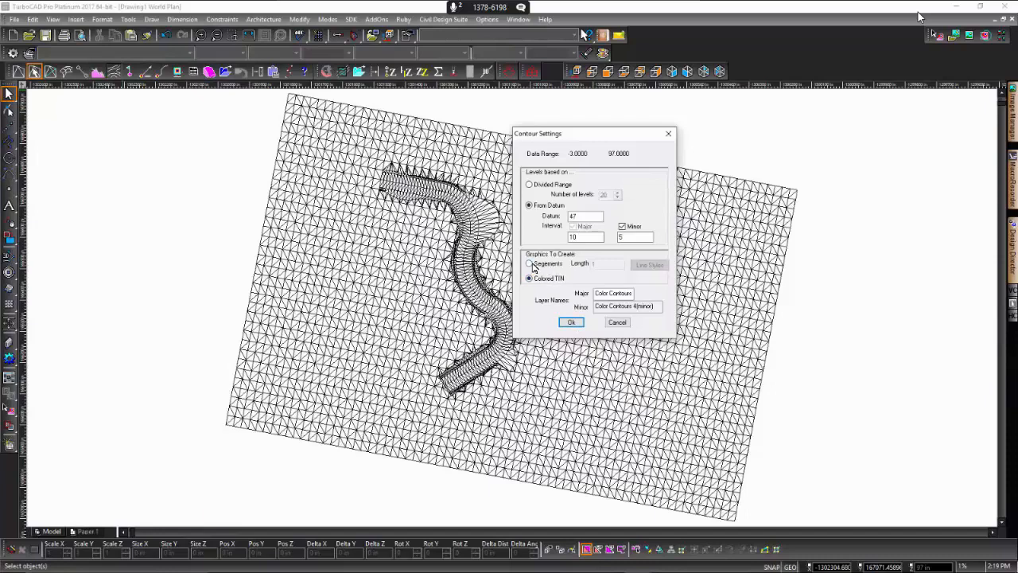
left_click(530, 264)
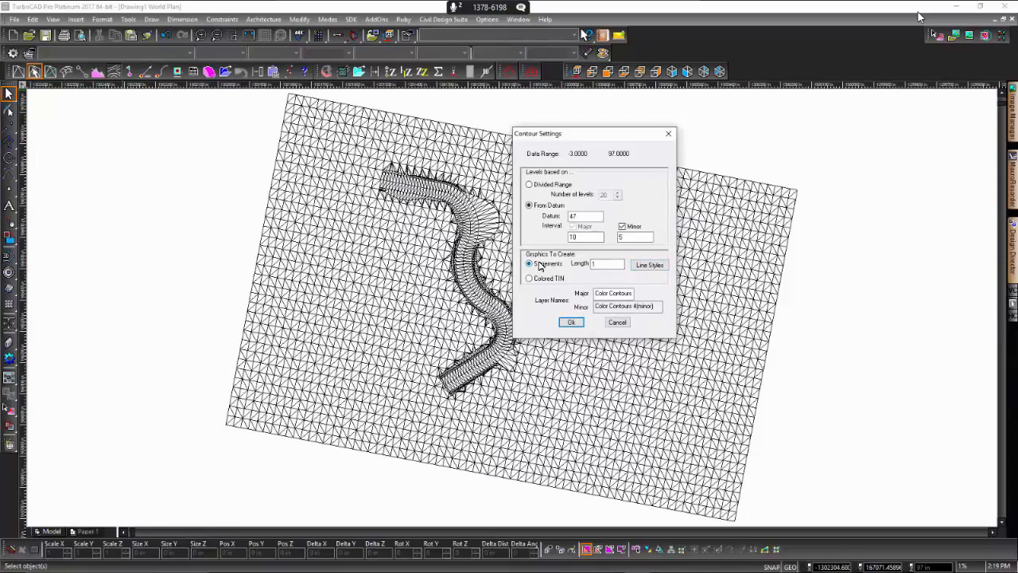
left_click(570, 322)
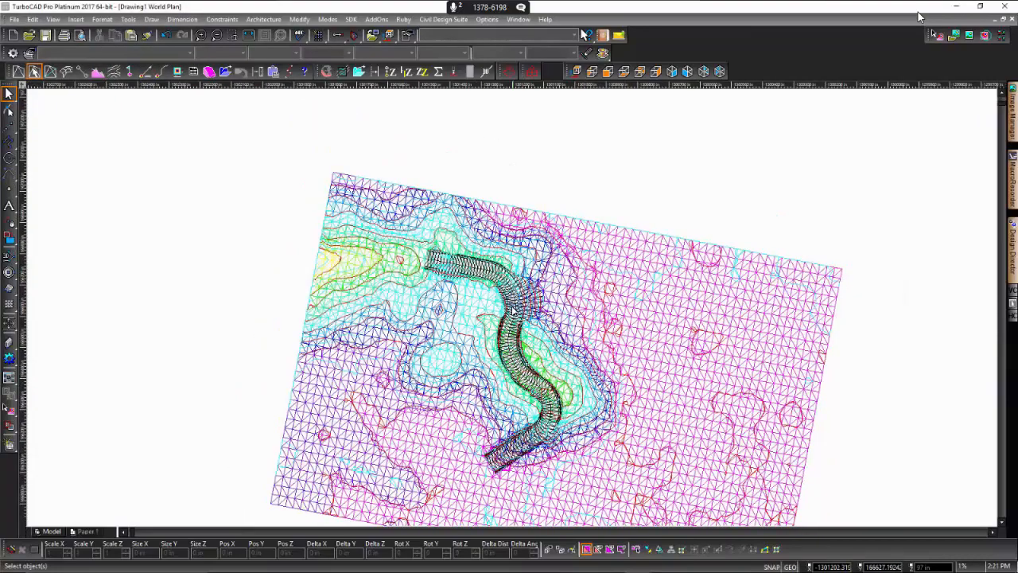
scroll(520, 320, "down", 1)
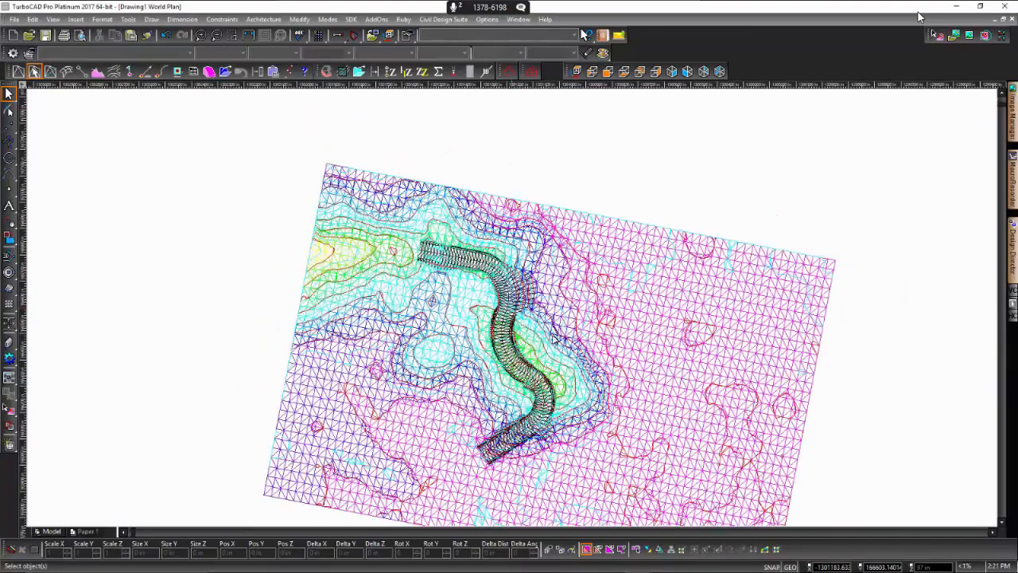
scroll(520, 320, "up", 2)
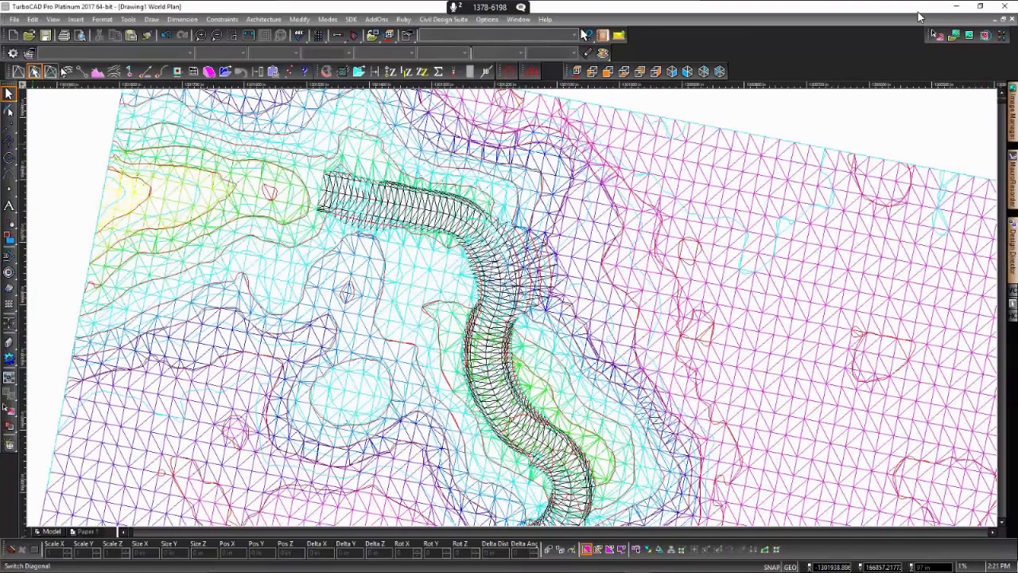
Step: Undo the last contour operation and create the contour segments again on the Color Contours 5 and Color Contours 5(minor) layers
left_click(166, 38)
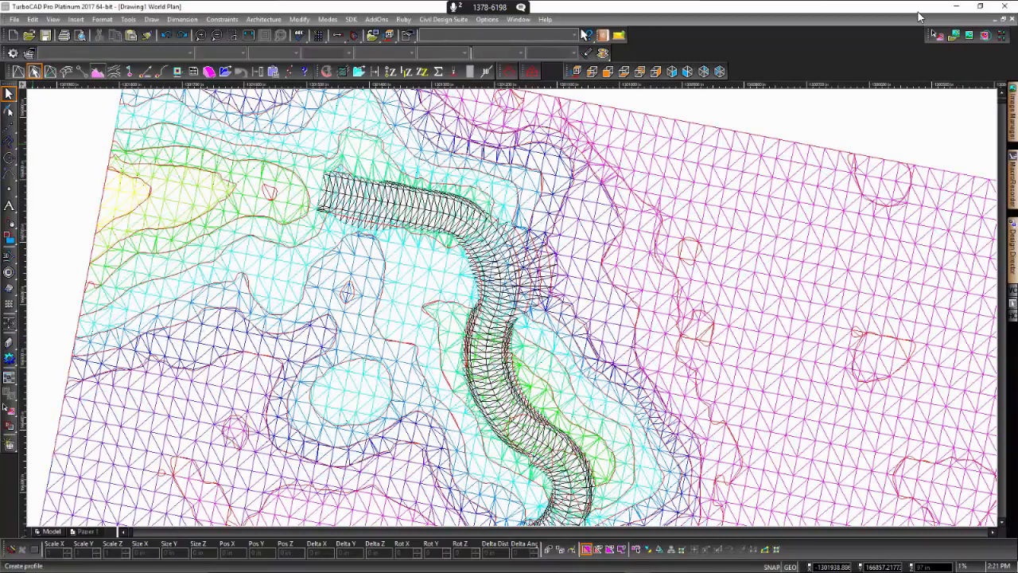
left_click(114, 73)
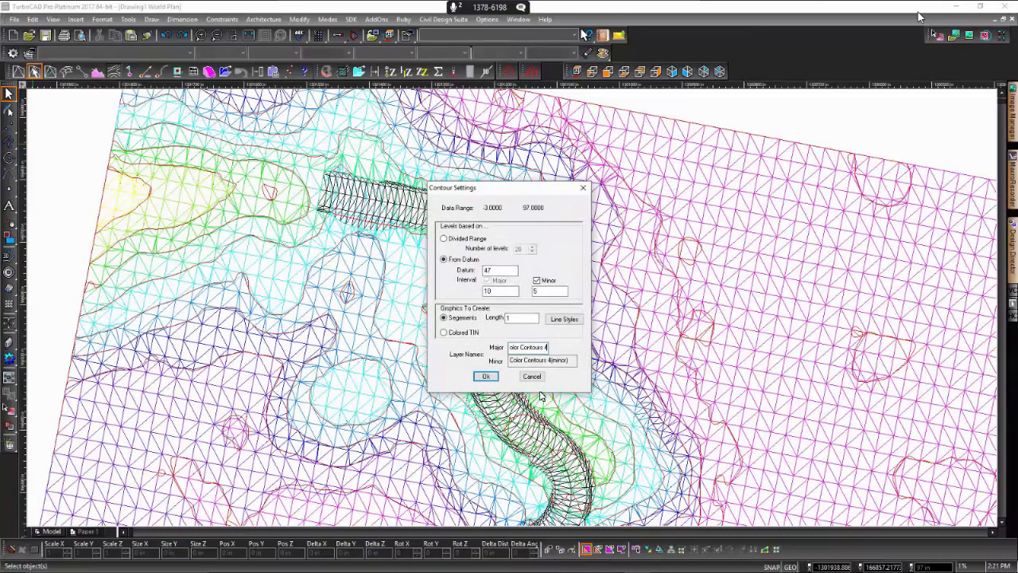
key("BackSpace")
key("Return")
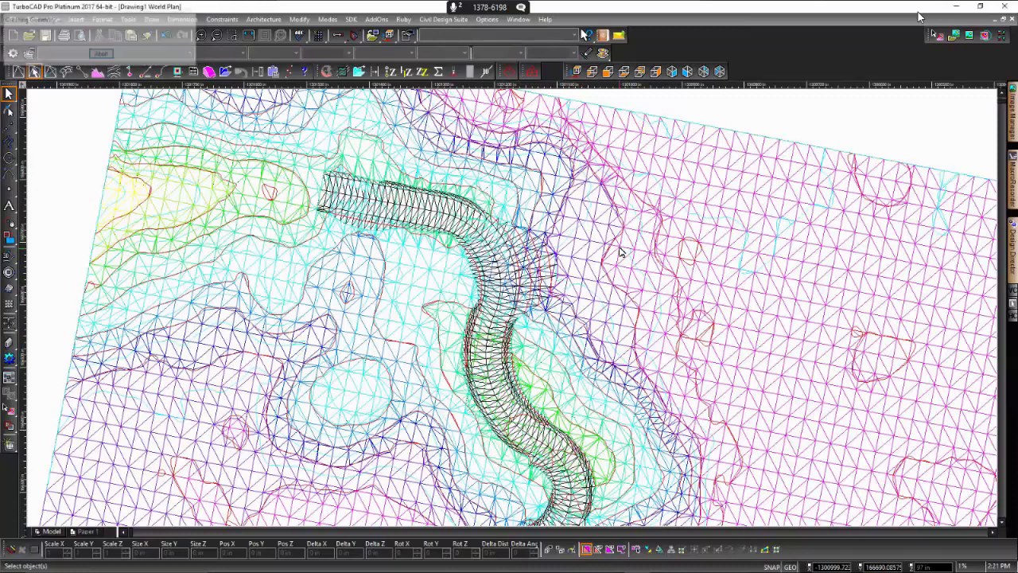
Step: Hide the Color Contours 4 layer, keeping the Road 1 Top layer shown with the contour segments
key("minus")
key("minus")
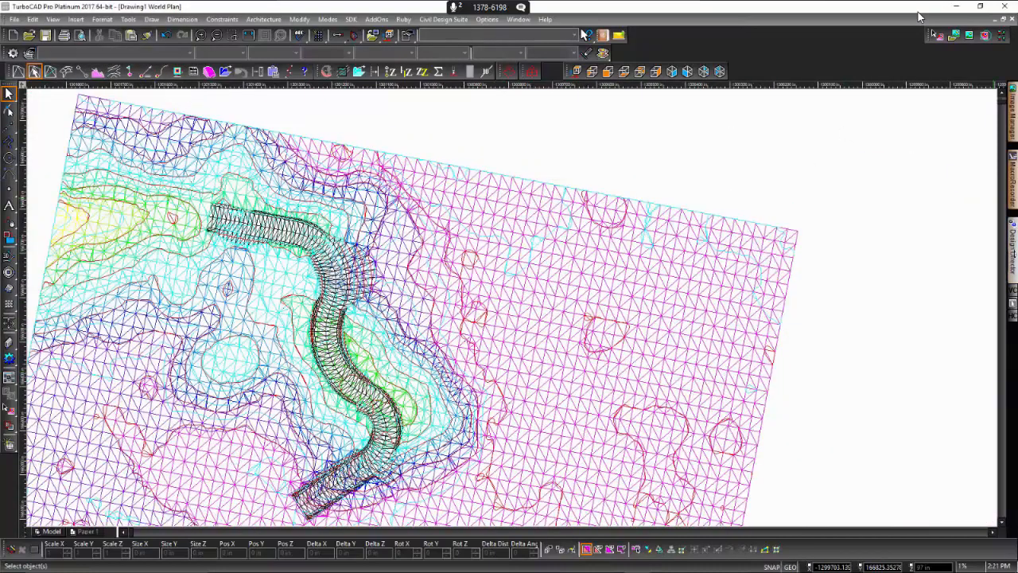
mouse_move(1008, 256)
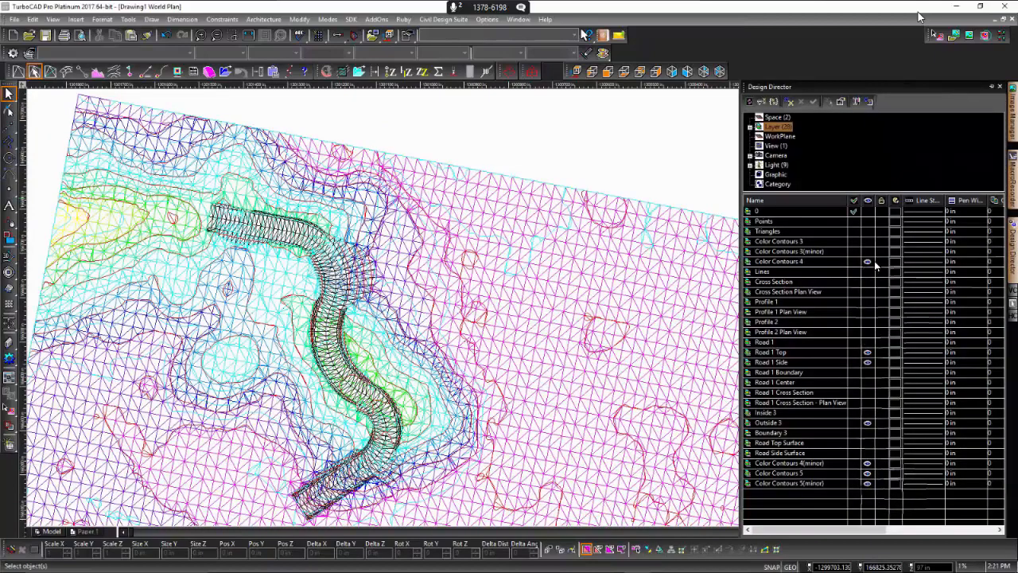
left_click(868, 261)
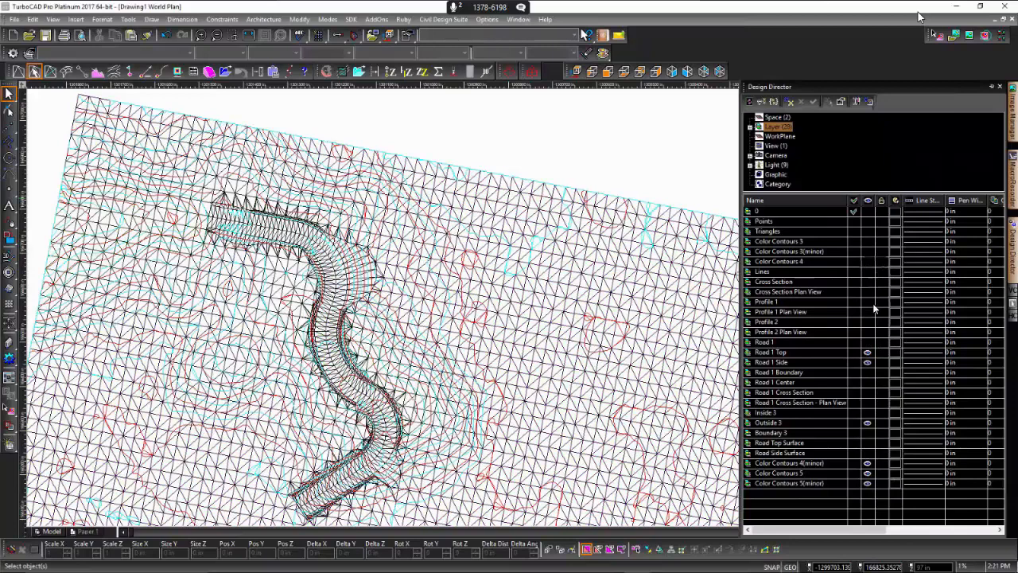
left_click(869, 230)
left_click(867, 354)
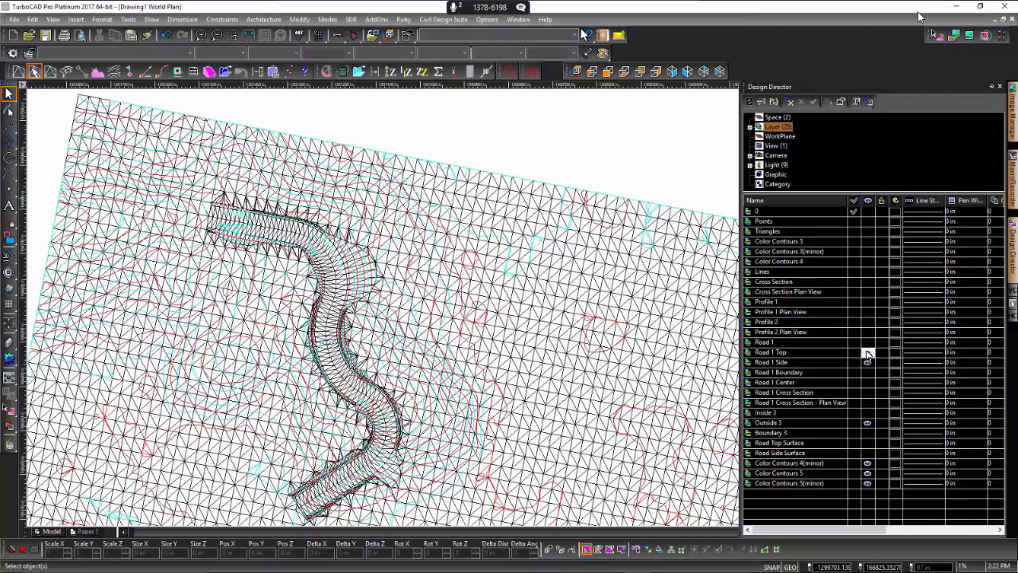
left_click(867, 355)
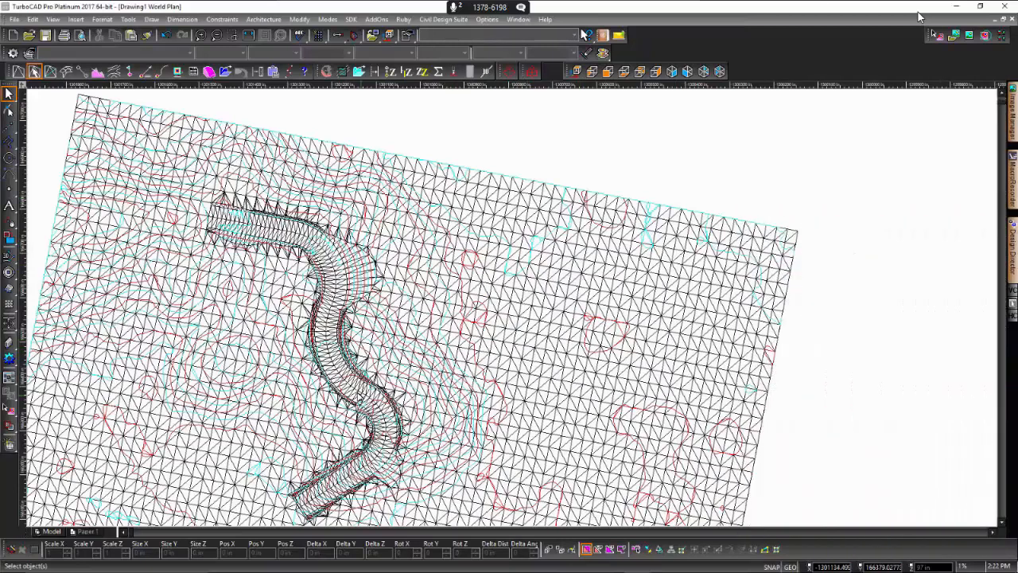
Step: Examine the contour lines around the road in the south-east isometric view
scroll(515, 309, "down", 2)
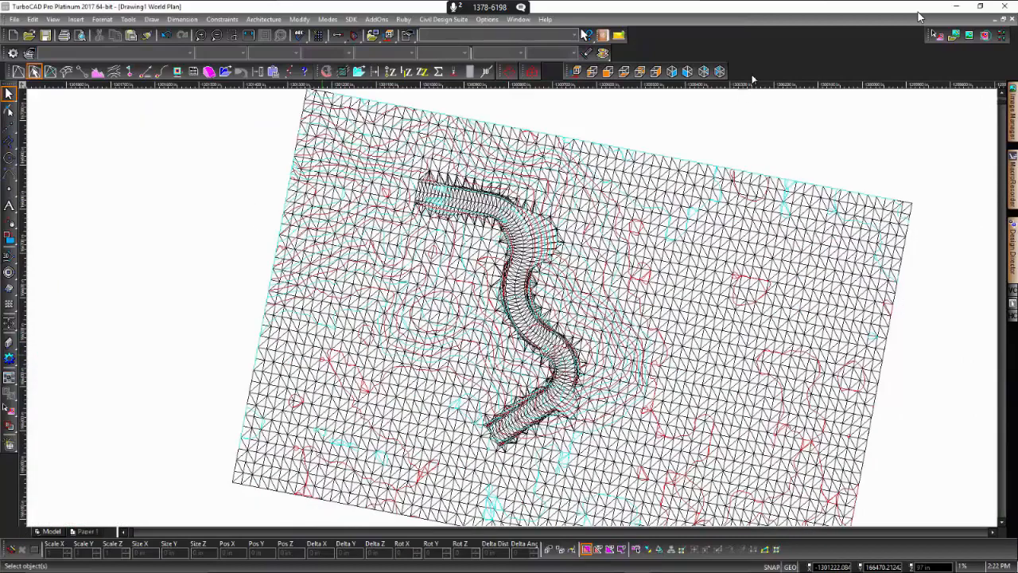
left_click(672, 72)
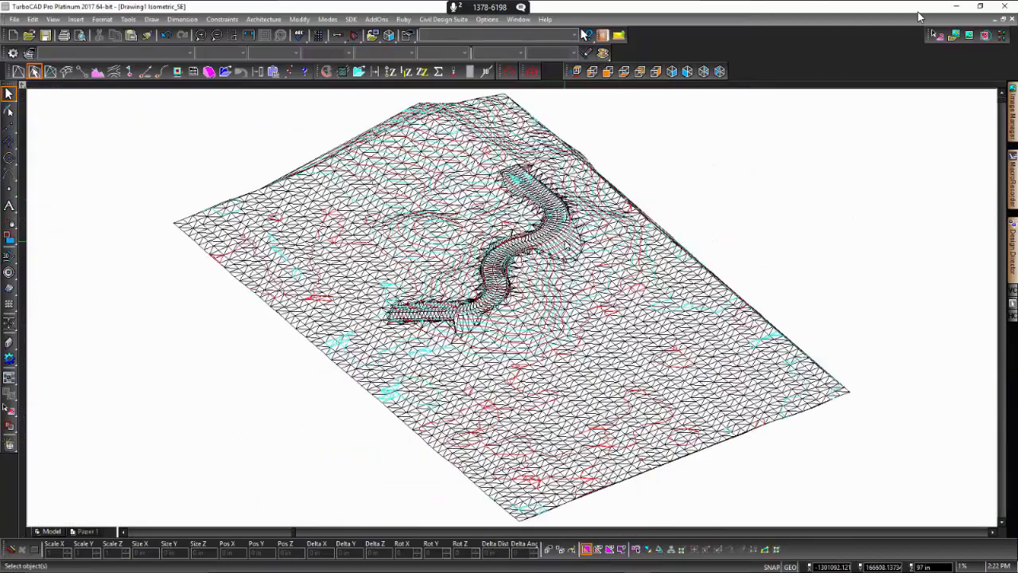
scroll(516, 310, "up", 3)
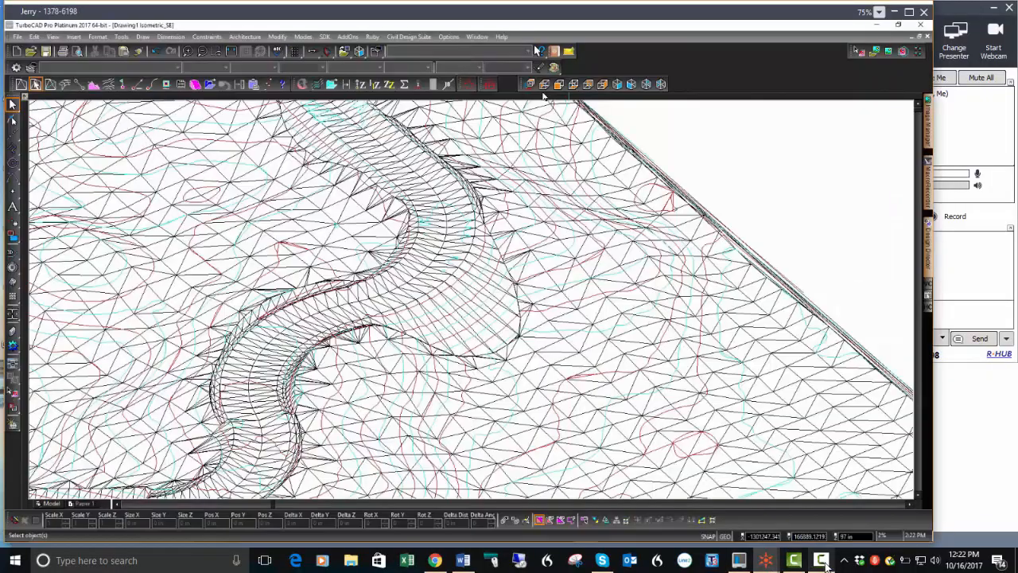
left_click(823, 561)
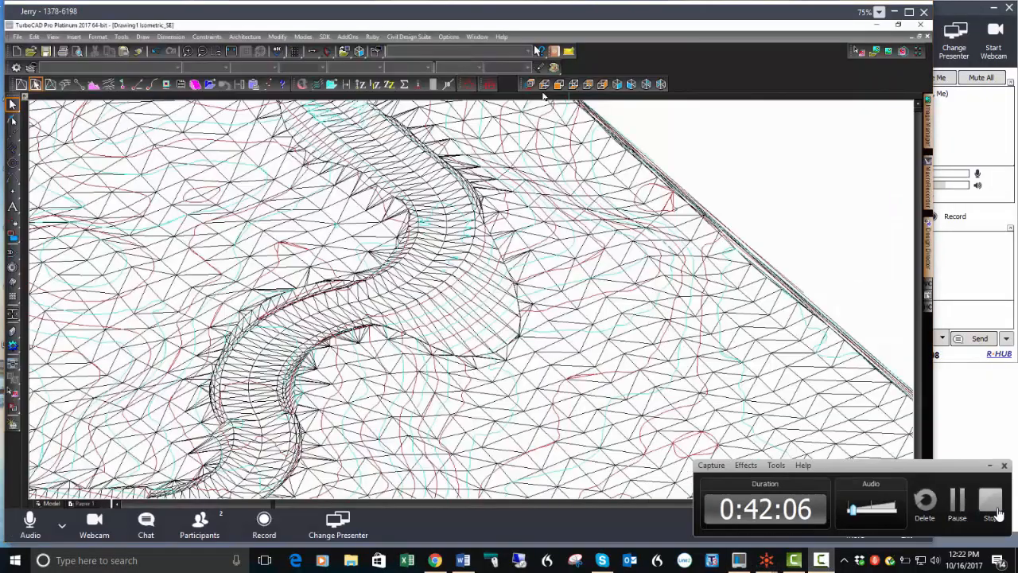